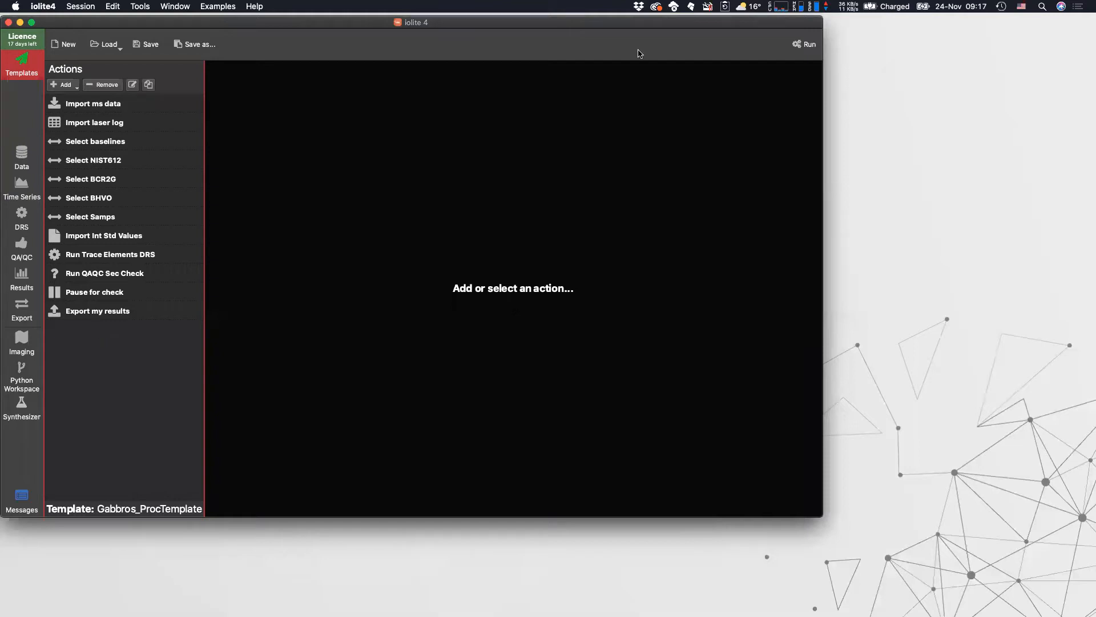
Step: Run the loaded Gabbros_ProcTemplate and start a new session without saving the changes
{"action": "left_click", "coordinate": [805, 44]}
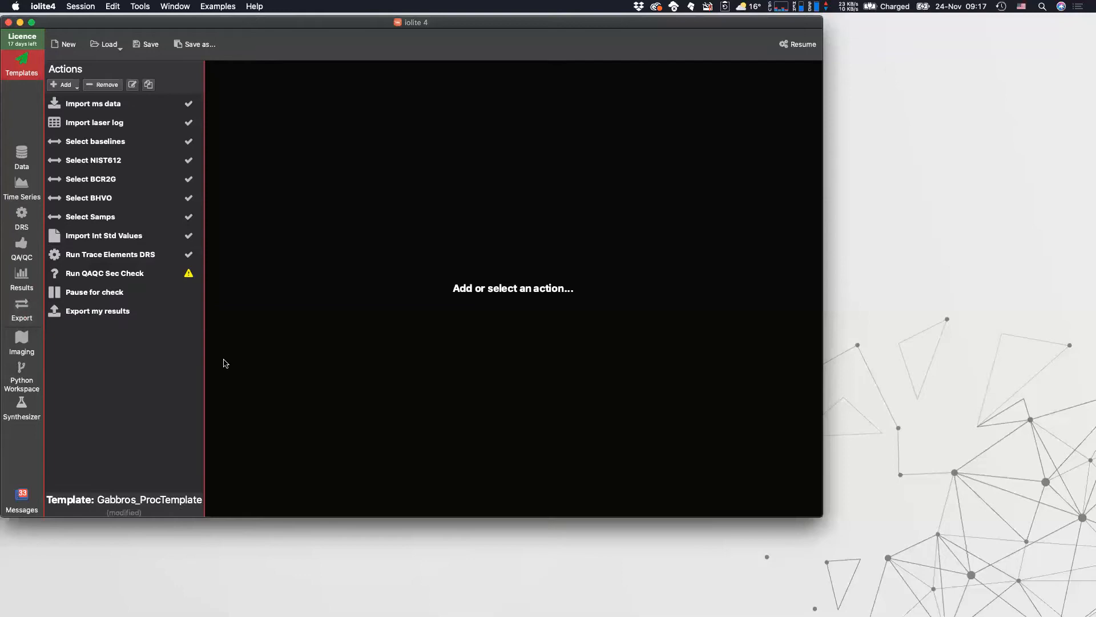
{"action": "left_click", "coordinate": [78, 6]}
{"action": "left_click", "coordinate": [98, 20]}
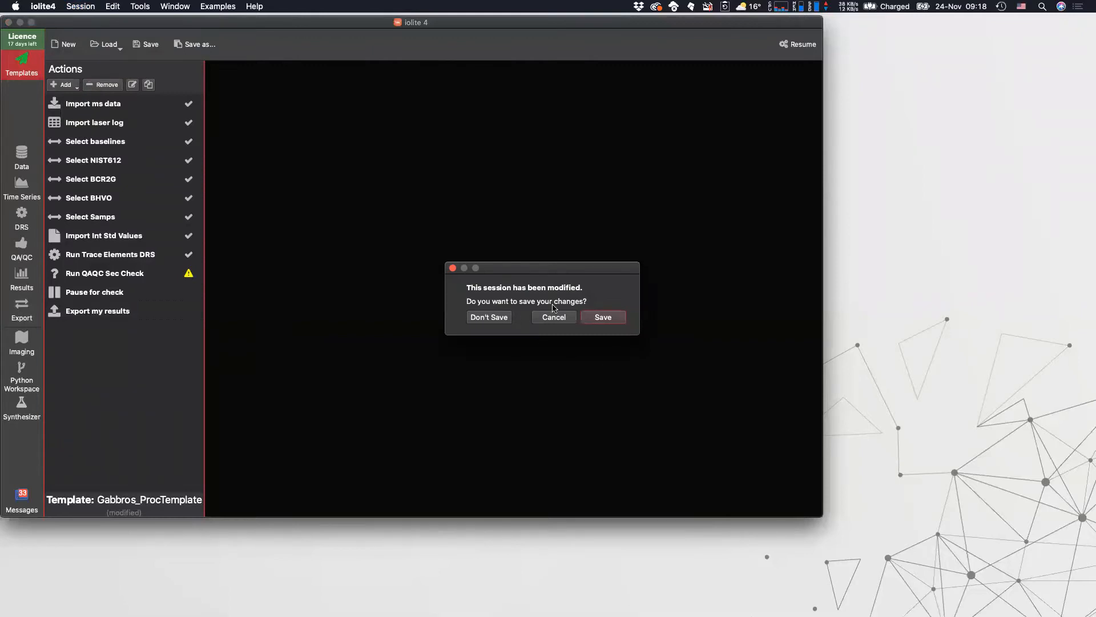
{"action": "left_click", "coordinate": [489, 318]}
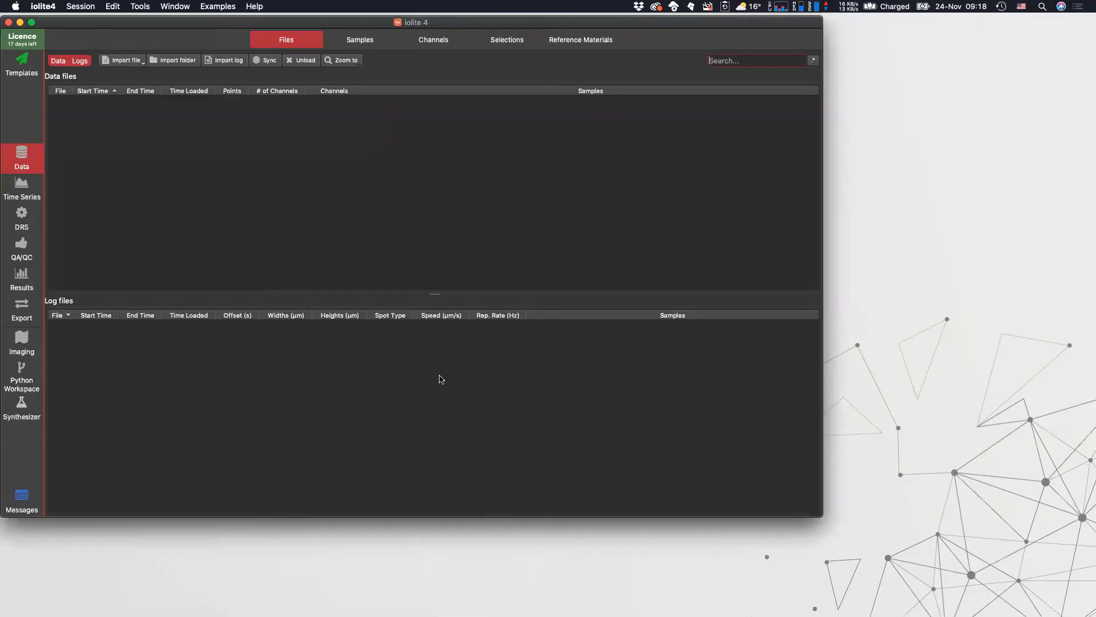
Step: Set the Agilent timestamp format to dd MM yyyy hh mm ss and save the file import settings
{"action": "left_click", "coordinate": [140, 61]}
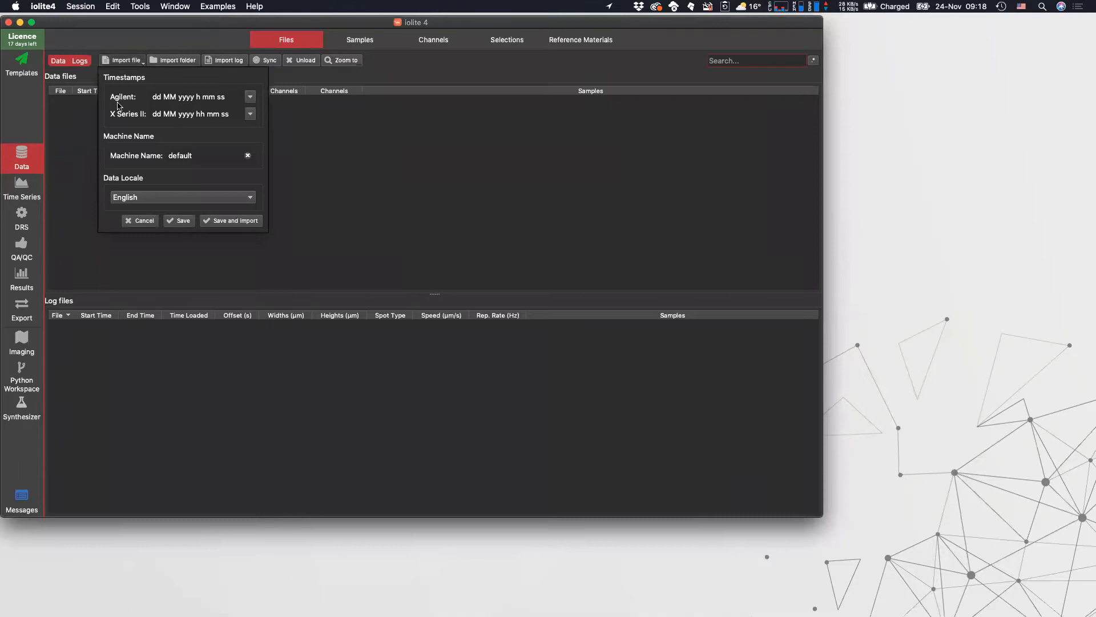
{"action": "left_click", "coordinate": [249, 96]}
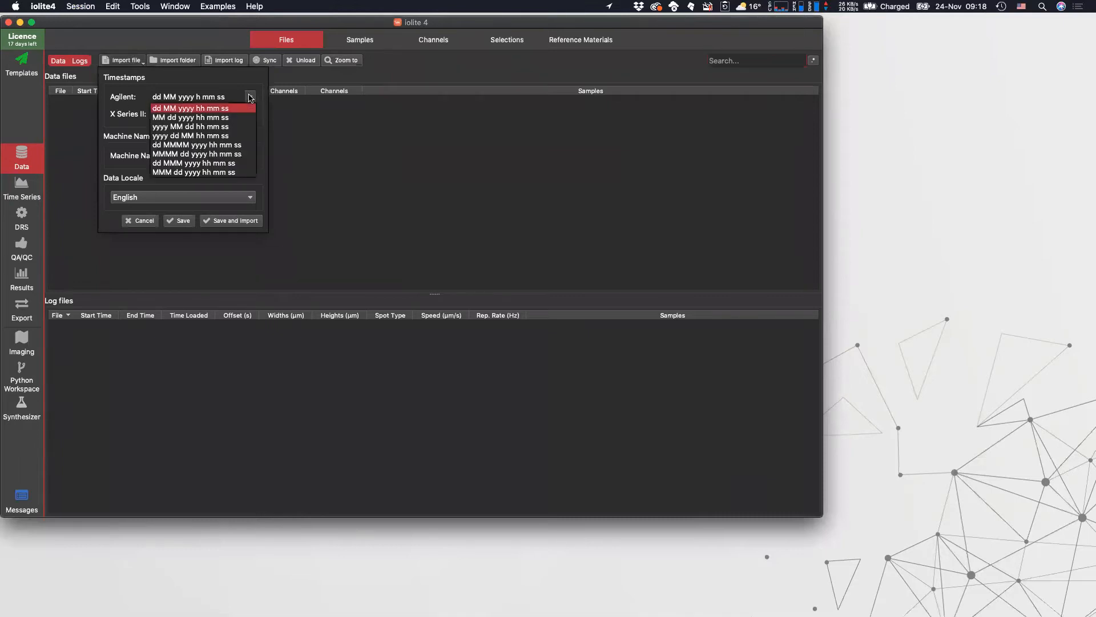
{"action": "left_click", "coordinate": [188, 109]}
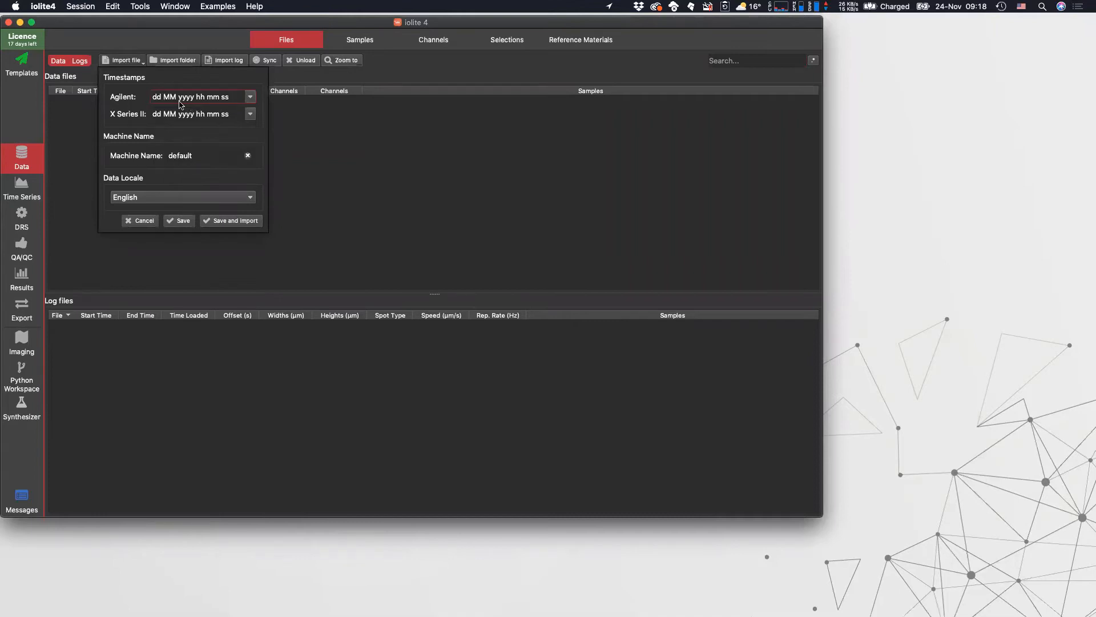
{"action": "mouse_move", "coordinate": [171, 101]}
{"action": "left_click", "coordinate": [171, 222]}
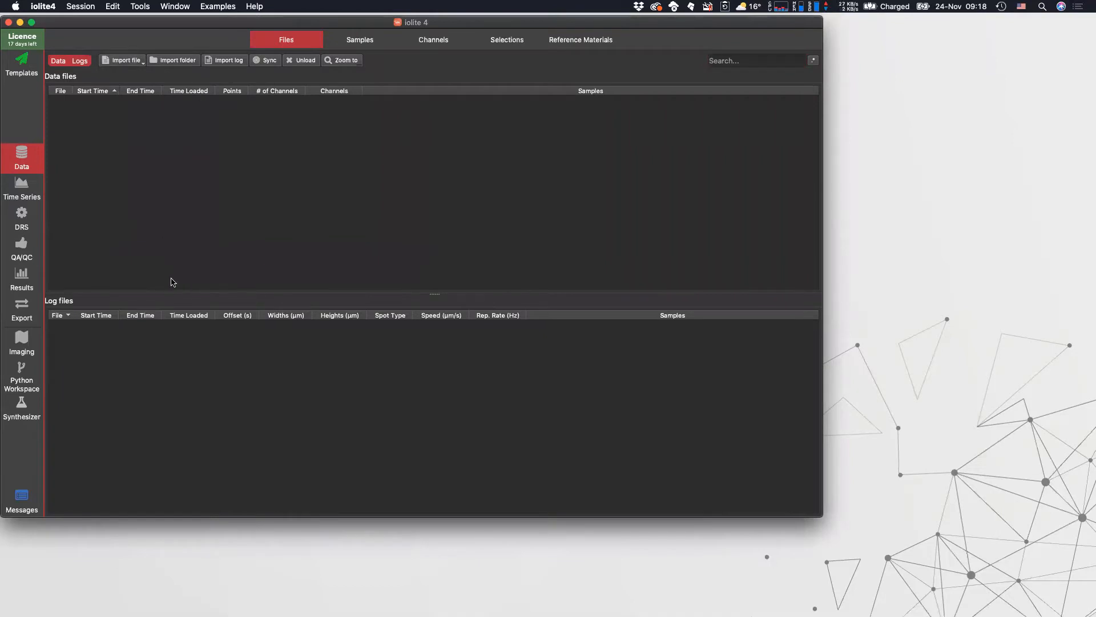
Step: Add an instrument data import action named "Import MS data" to the empty processing template
{"action": "left_click", "coordinate": [18, 67]}
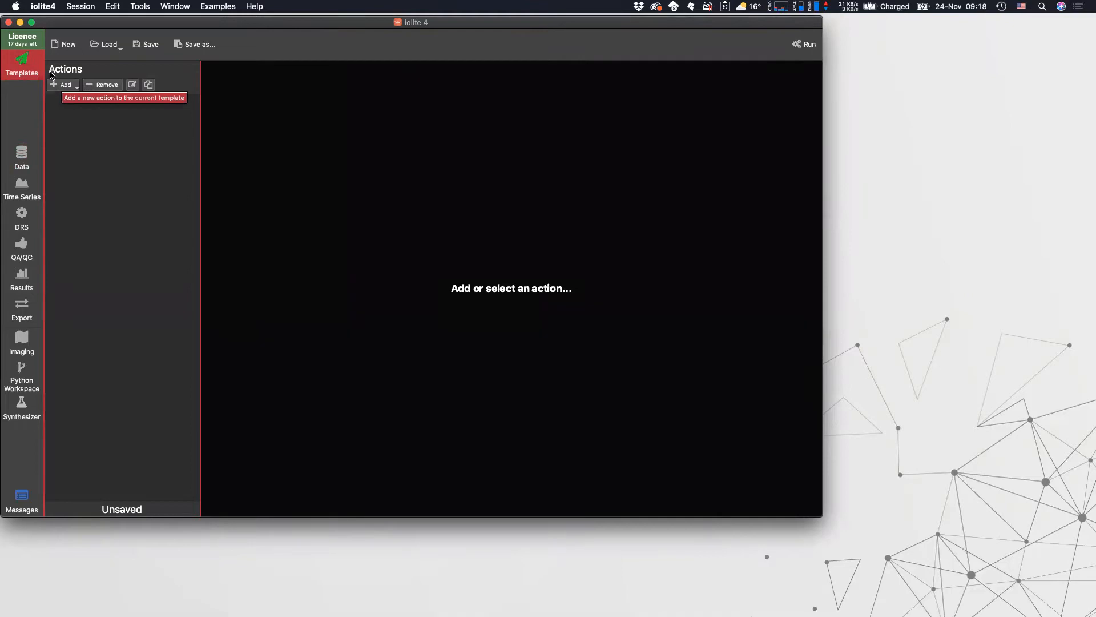
{"action": "left_click", "coordinate": [66, 88]}
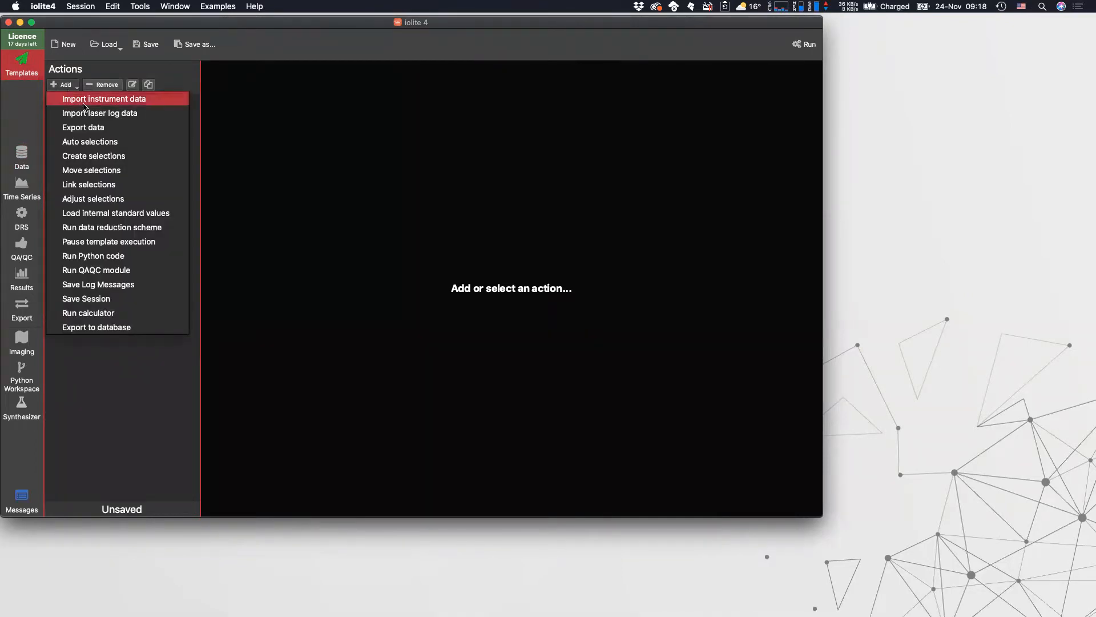
{"action": "left_click", "coordinate": [83, 106]}
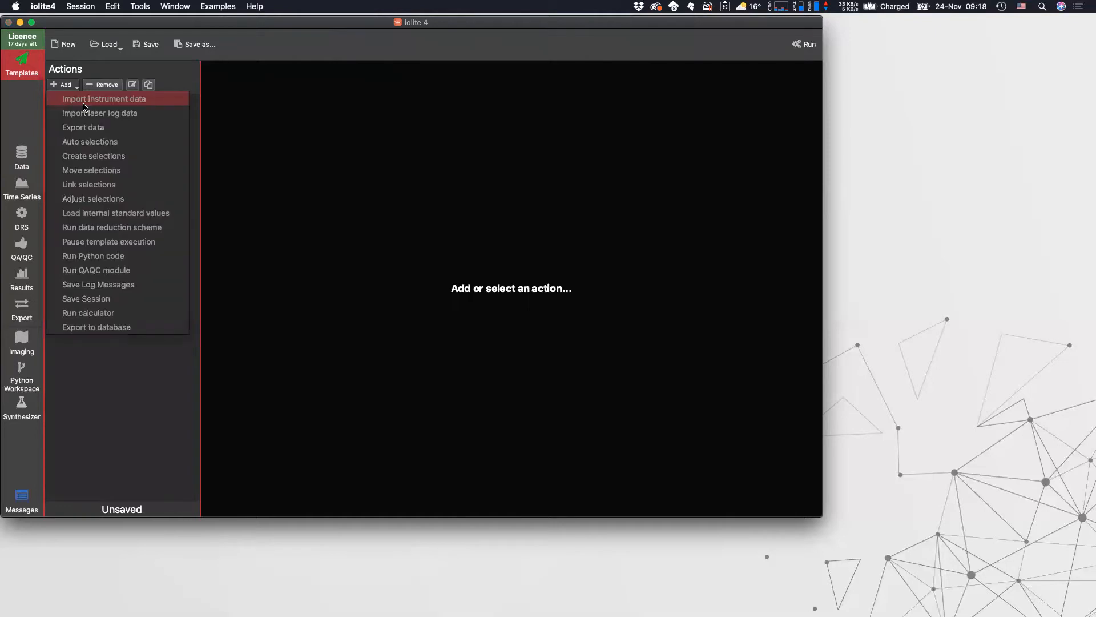
{"action": "key", "text": "BackSpace"}
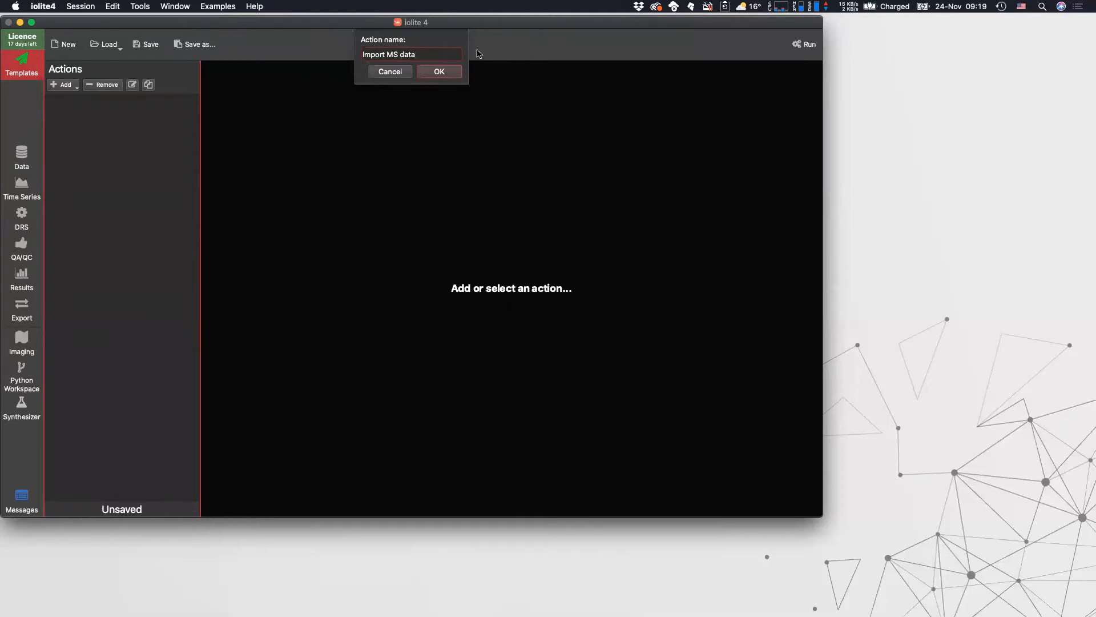
{"action": "left_click", "coordinate": [448, 71]}
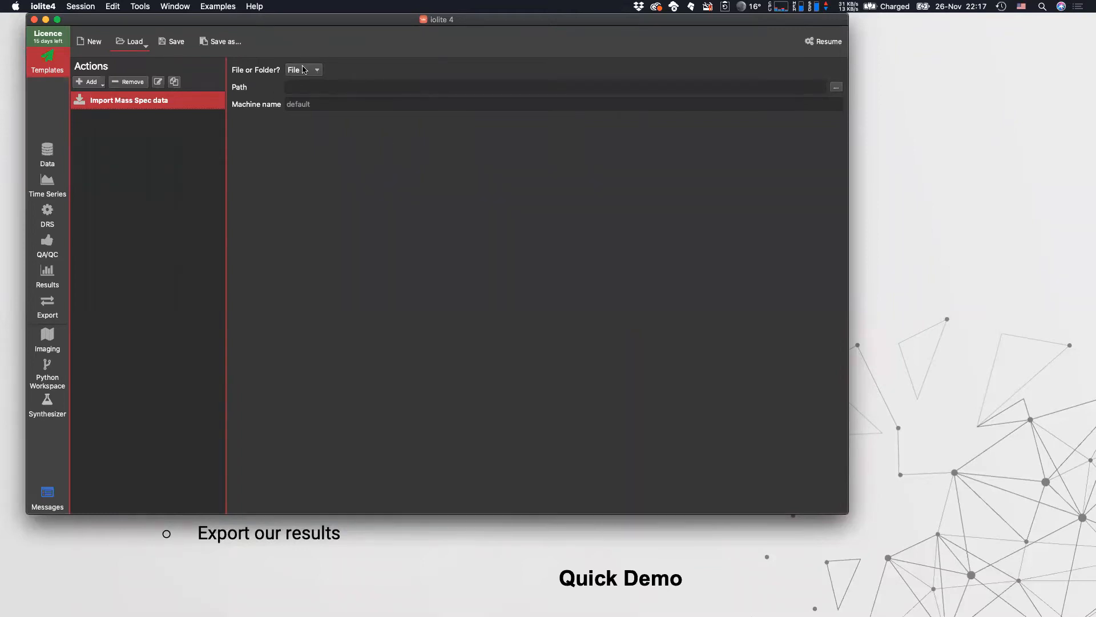
Step: Set the mass spec import action to File and its path to Gabbro_data.csv in Example Data/Gabbros_example
{"action": "left_click", "coordinate": [311, 72]}
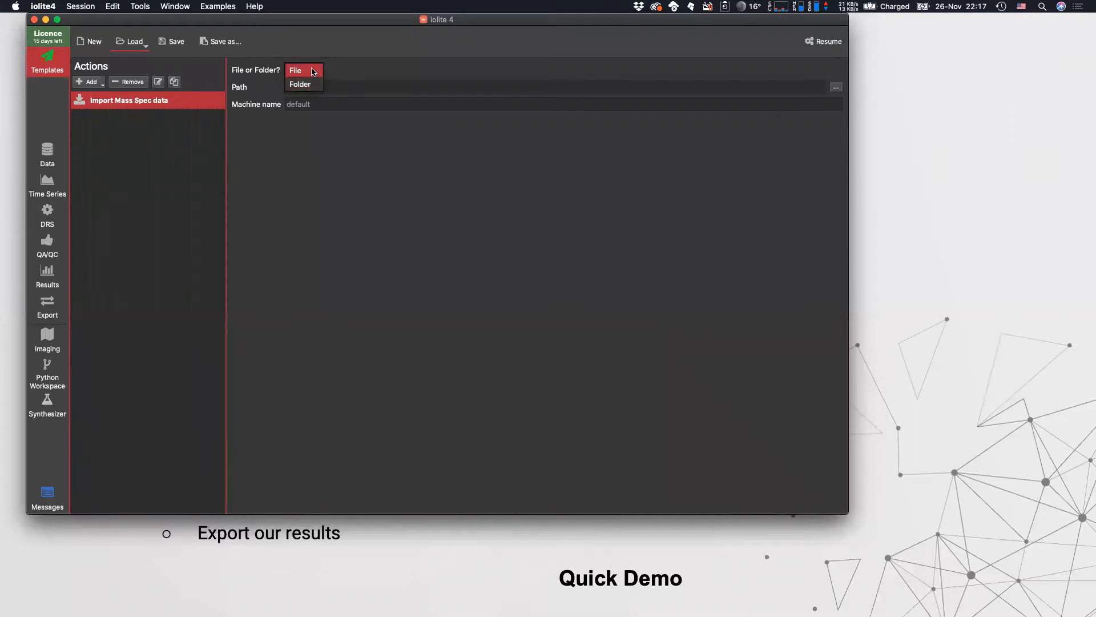
{"action": "left_click", "coordinate": [313, 71]}
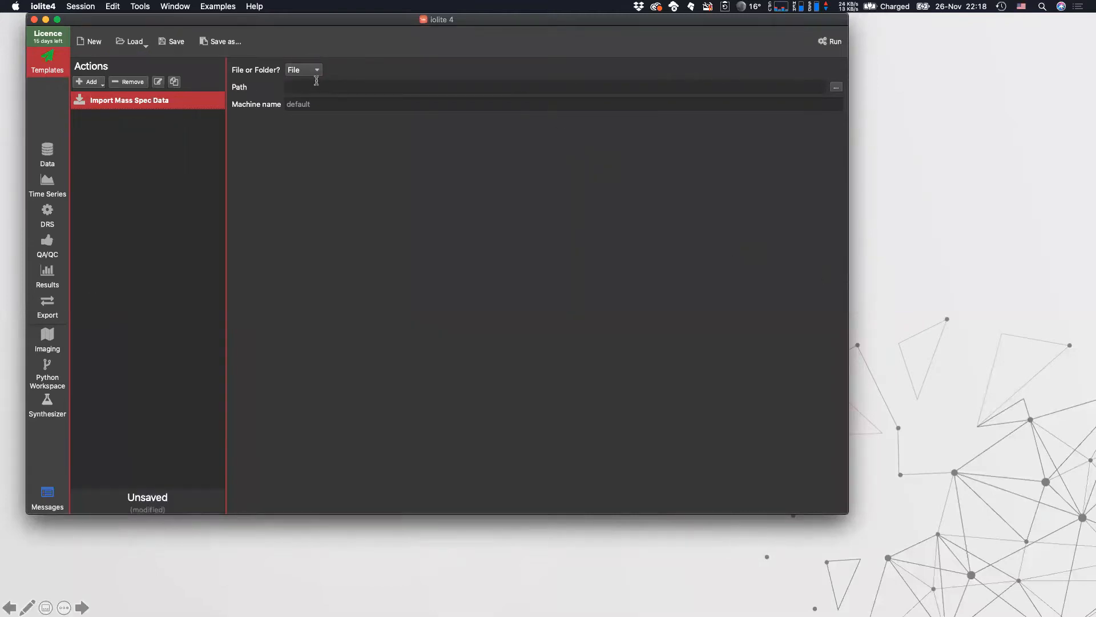
{"action": "left_click", "coordinate": [316, 83]}
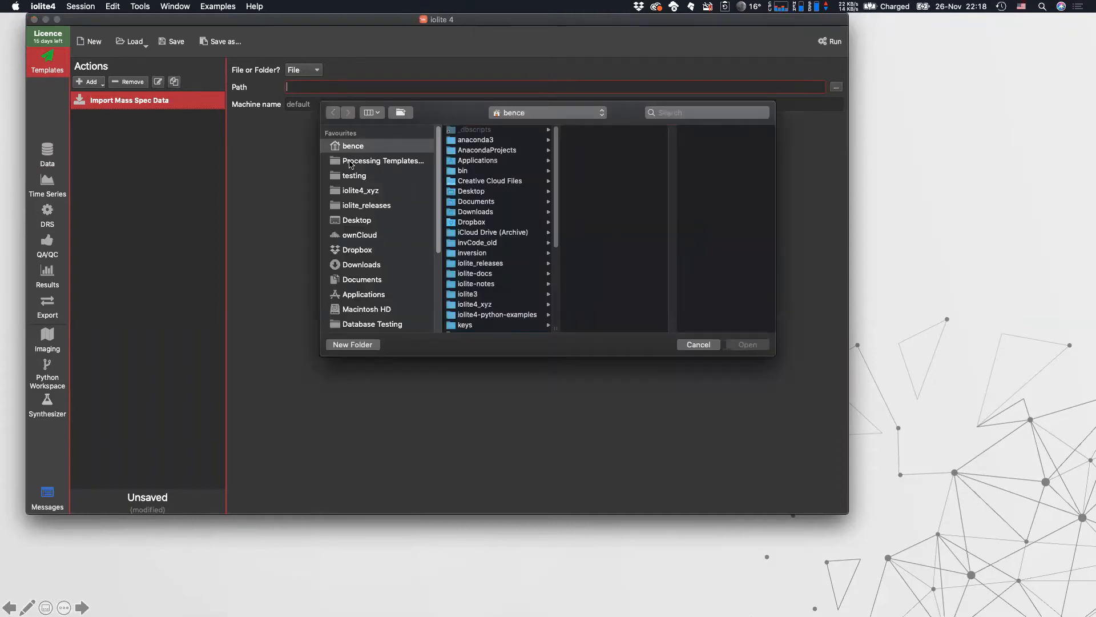
{"action": "left_click", "coordinate": [350, 161]}
{"action": "left_click", "coordinate": [474, 142]}
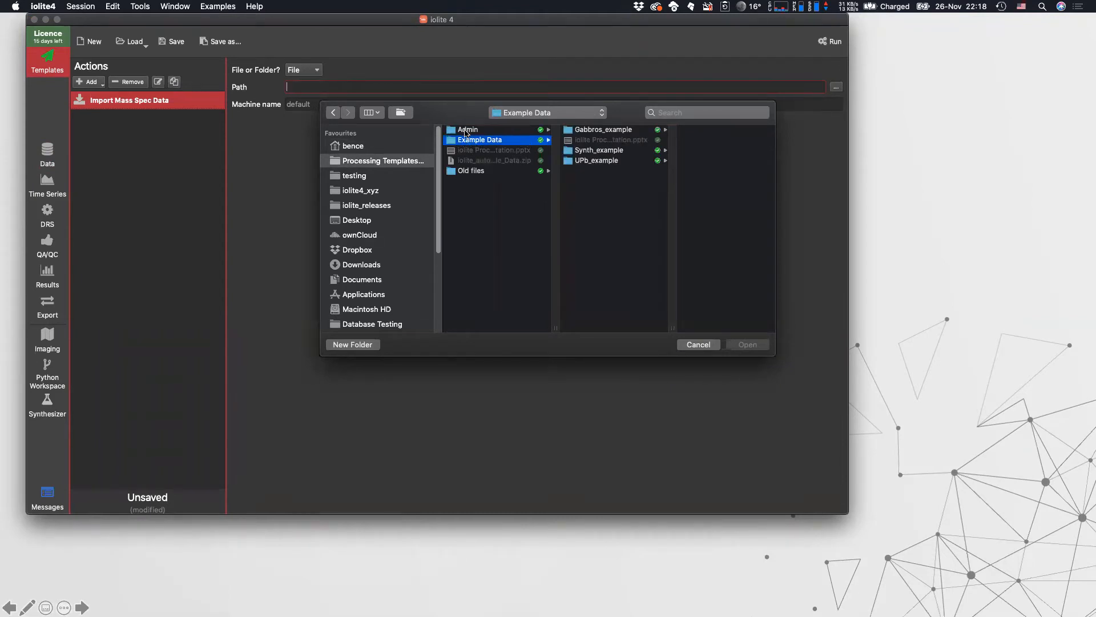
{"action": "left_click", "coordinate": [588, 131]}
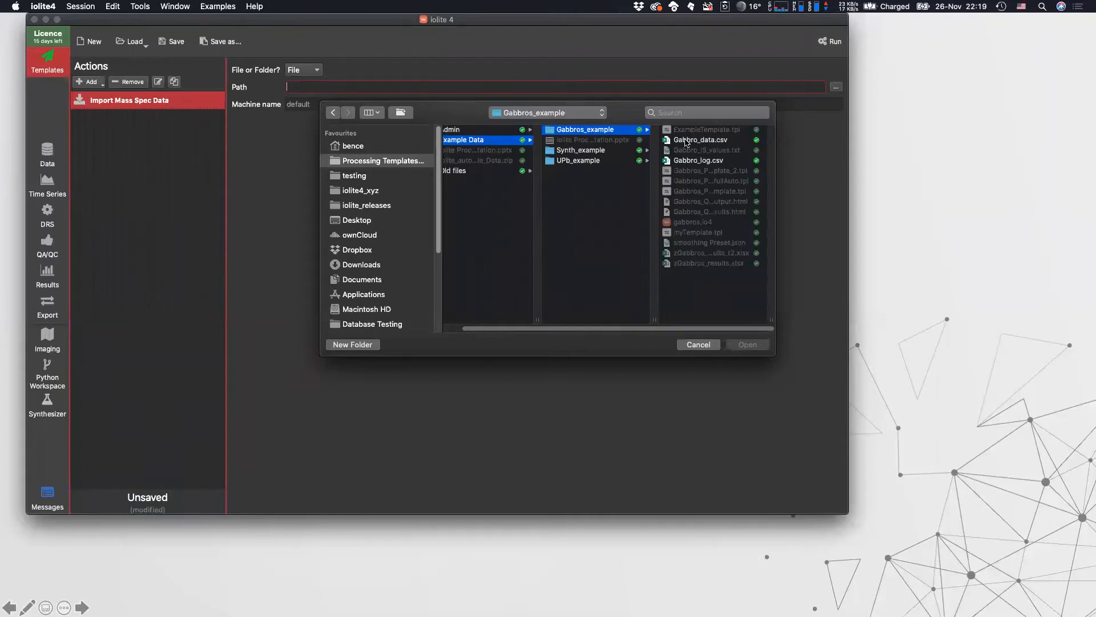
{"action": "left_click", "coordinate": [686, 142]}
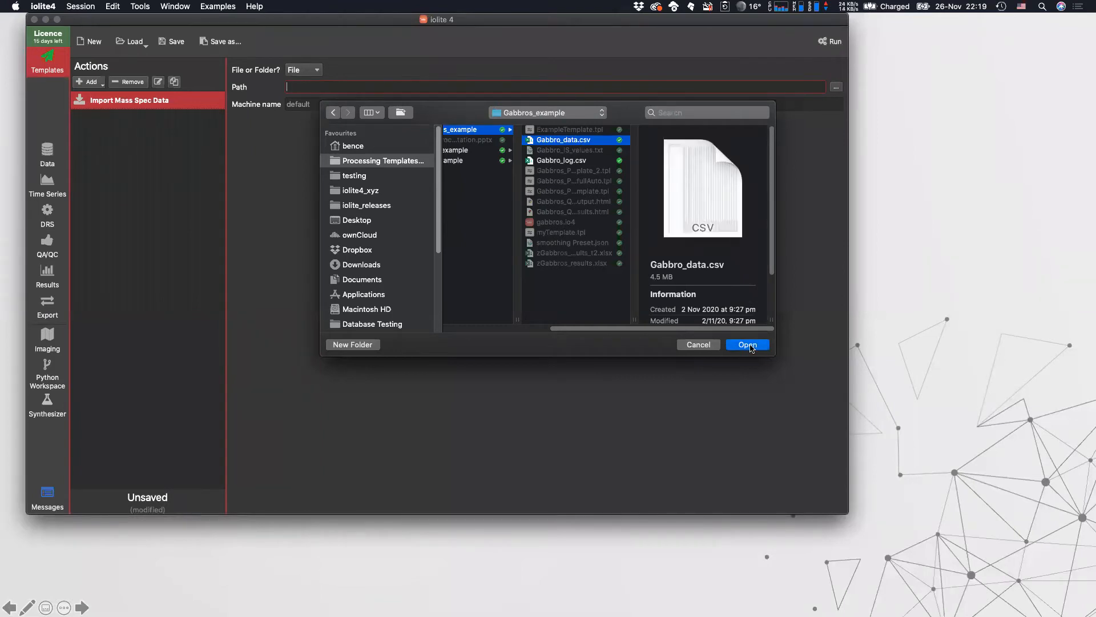
{"action": "left_click", "coordinate": [748, 345]}
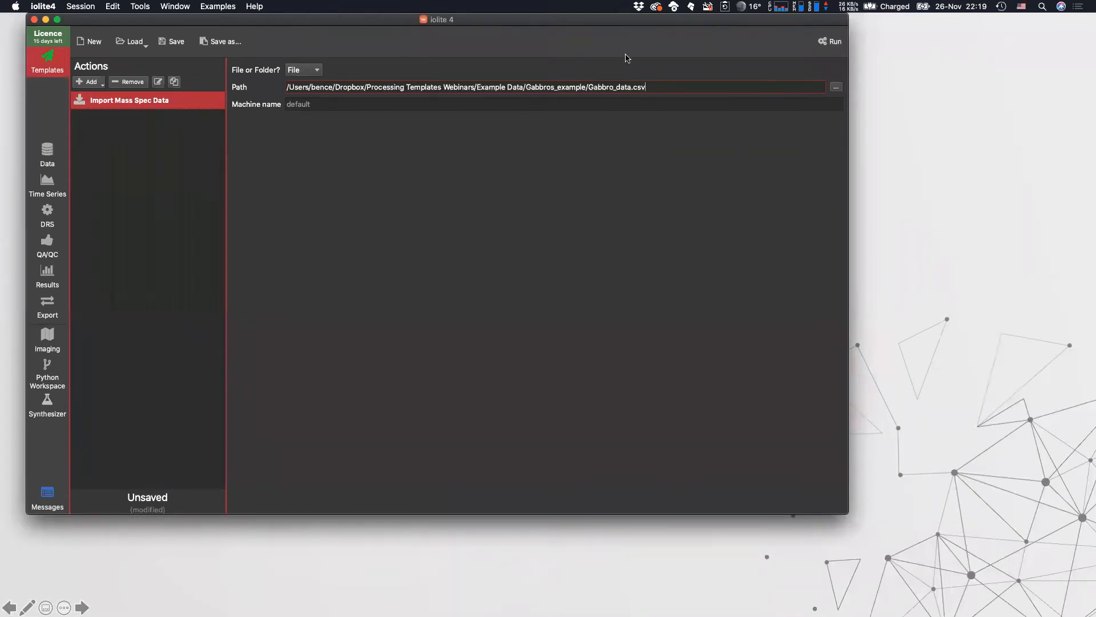
{"action": "left_click_drag", "start_coordinate": [653, 86], "coordinate": [280, 87]}
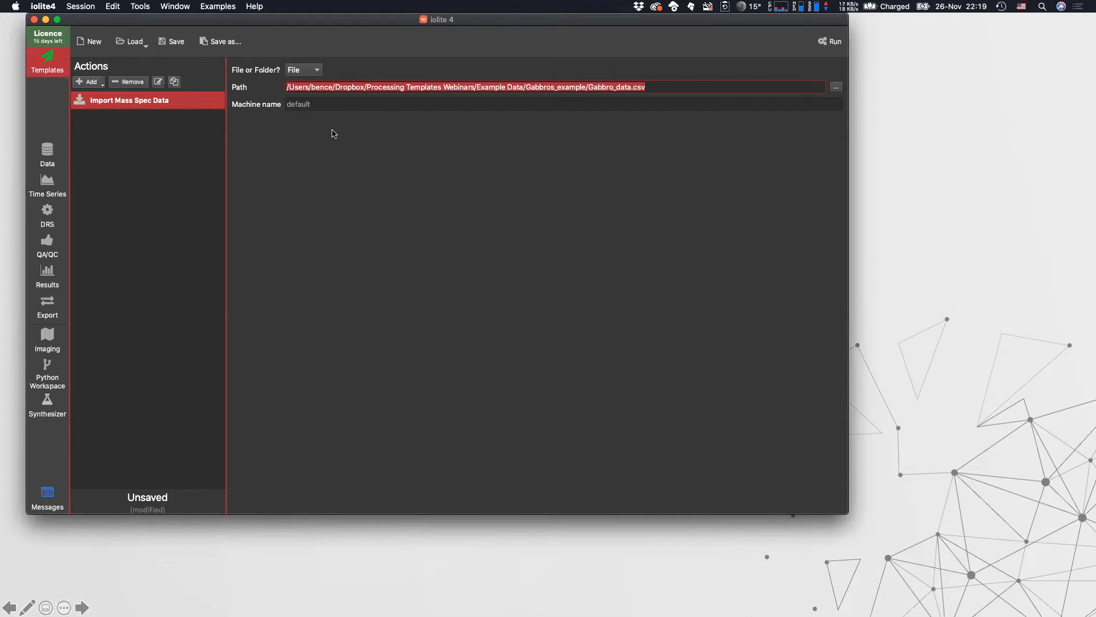
{"action": "left_click", "coordinate": [101, 85]}
{"action": "left_click", "coordinate": [100, 97]}
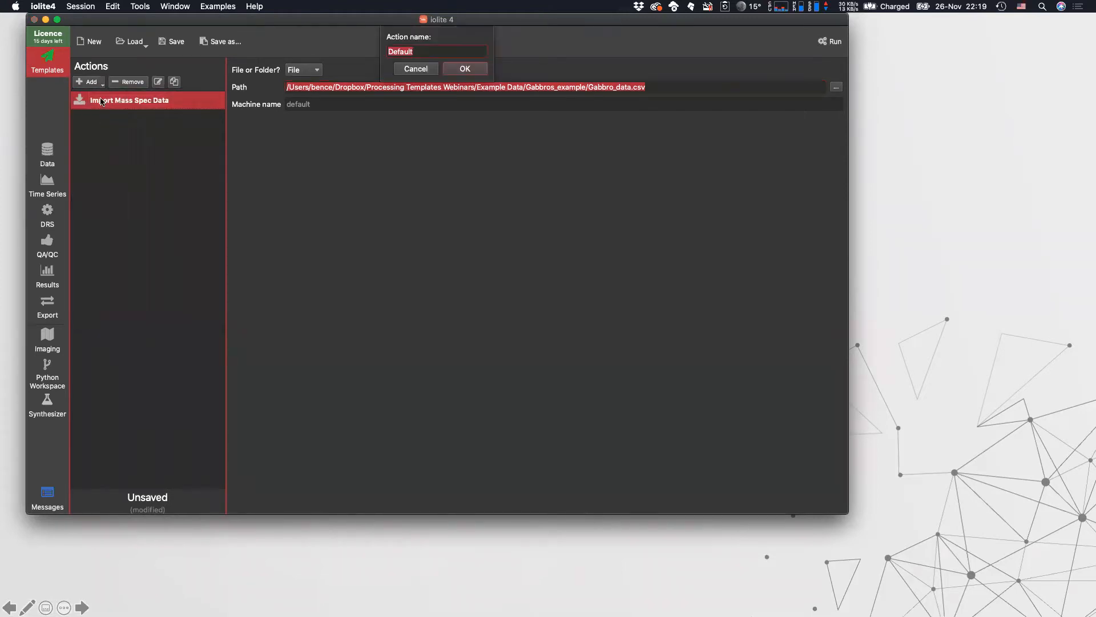
{"action": "left_click", "coordinate": [395, 70]}
Step: Add a laser log data import action named "Import laser log" to the template
{"action": "left_click", "coordinate": [102, 85]}
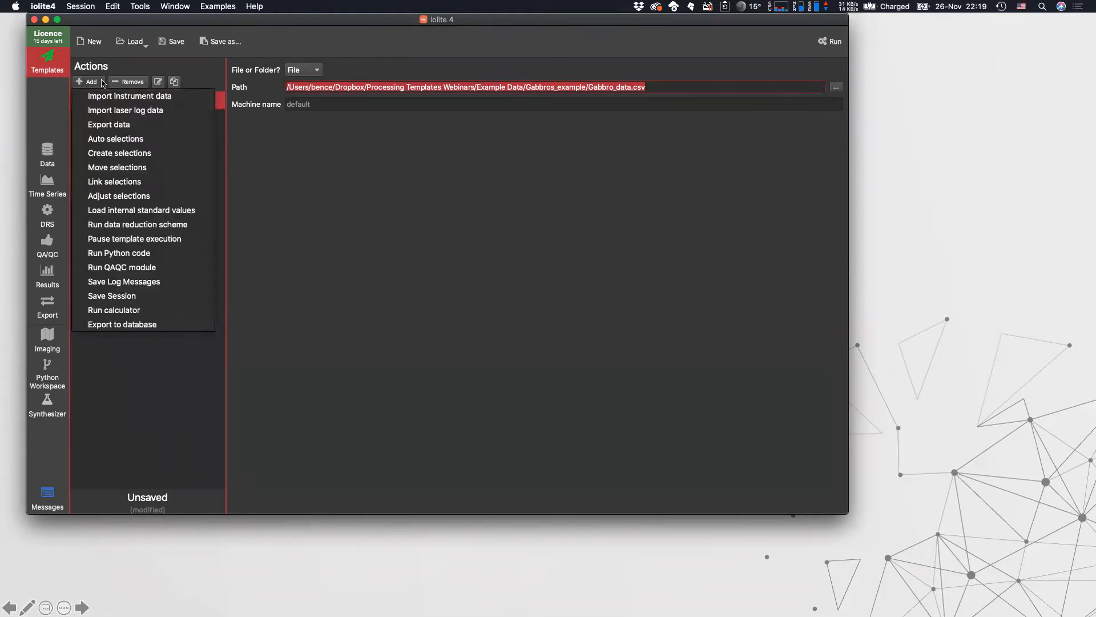
{"action": "left_click", "coordinate": [112, 111]}
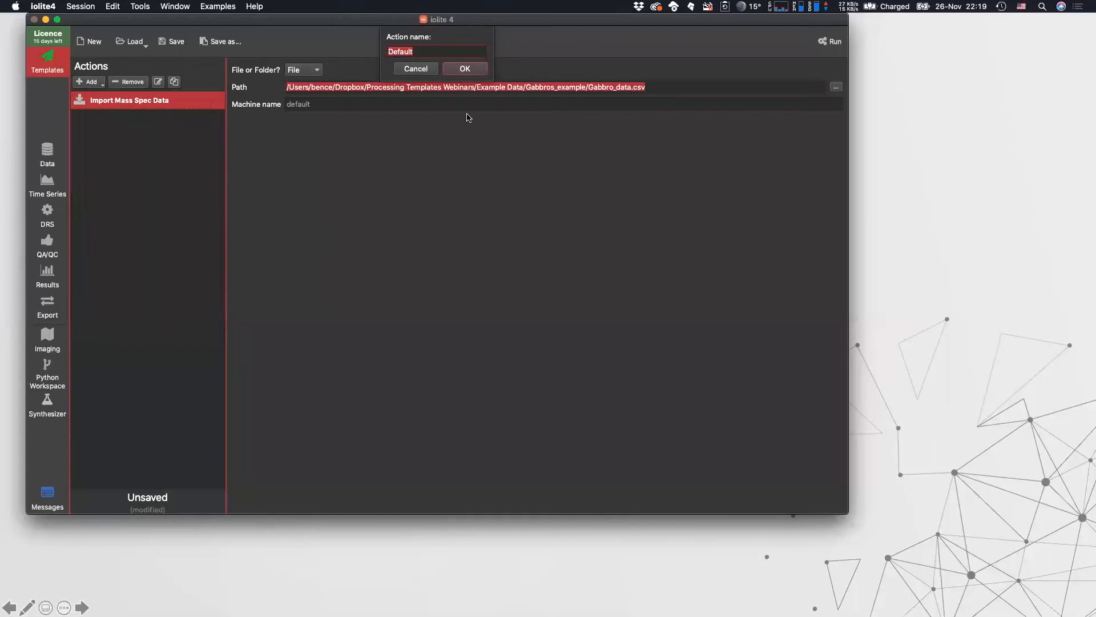
{"action": "type", "text": "Import laser log"}
{"action": "key", "text": "Return"}
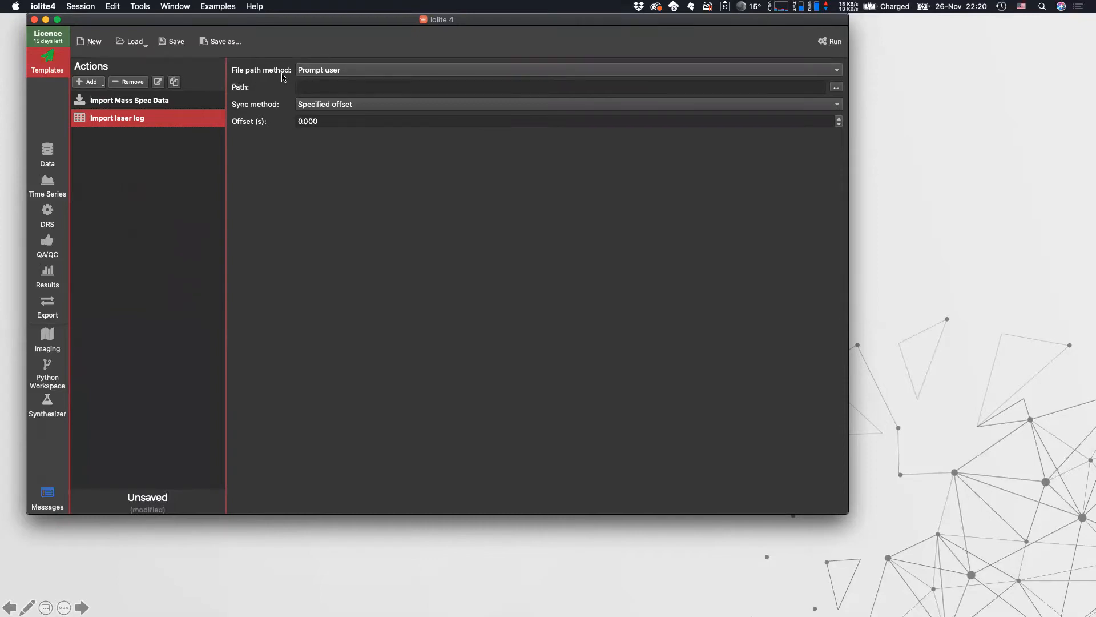
Step: Set the laser log action's file path method to Use specified file and choose Gabbro_log.csv from Example Data/Gabbros_example
{"action": "left_click", "coordinate": [330, 72]}
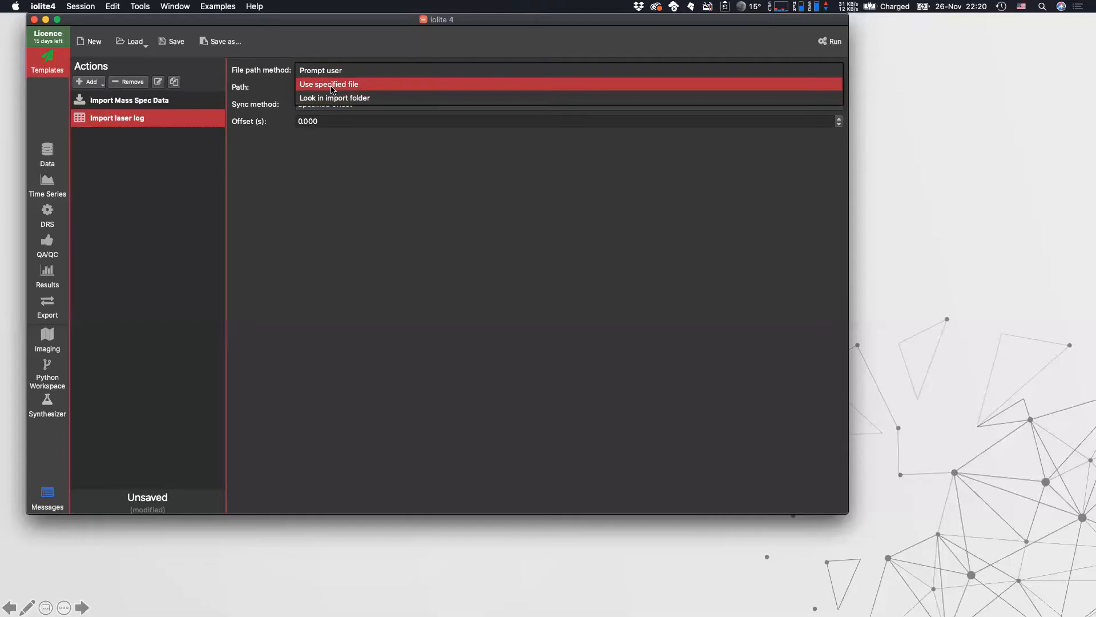
{"action": "left_click", "coordinate": [333, 85]}
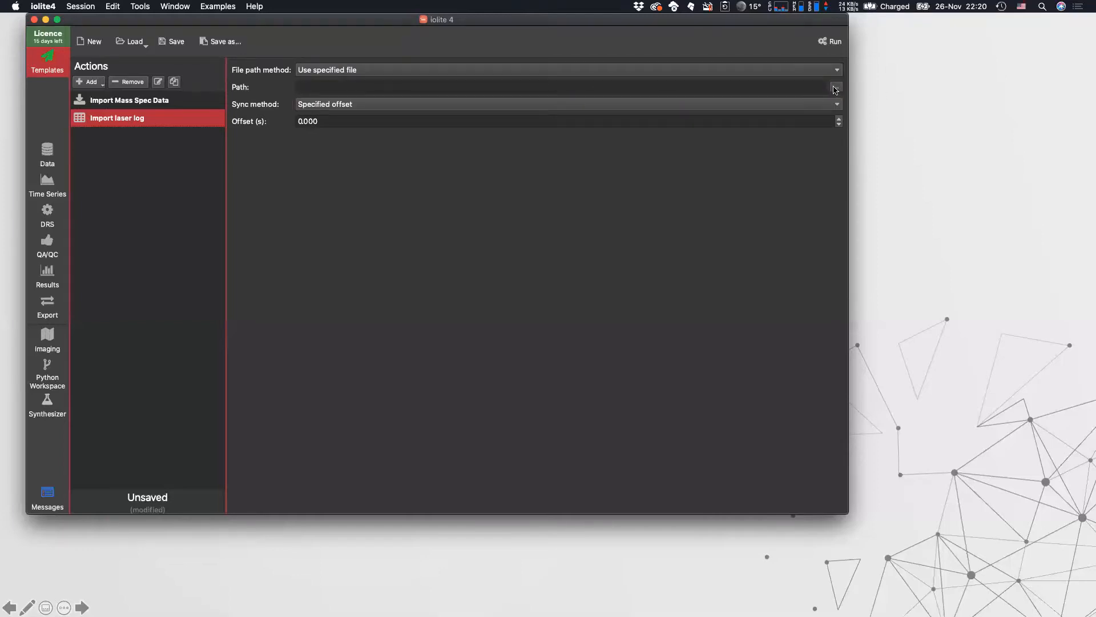
{"action": "left_click", "coordinate": [753, 90]}
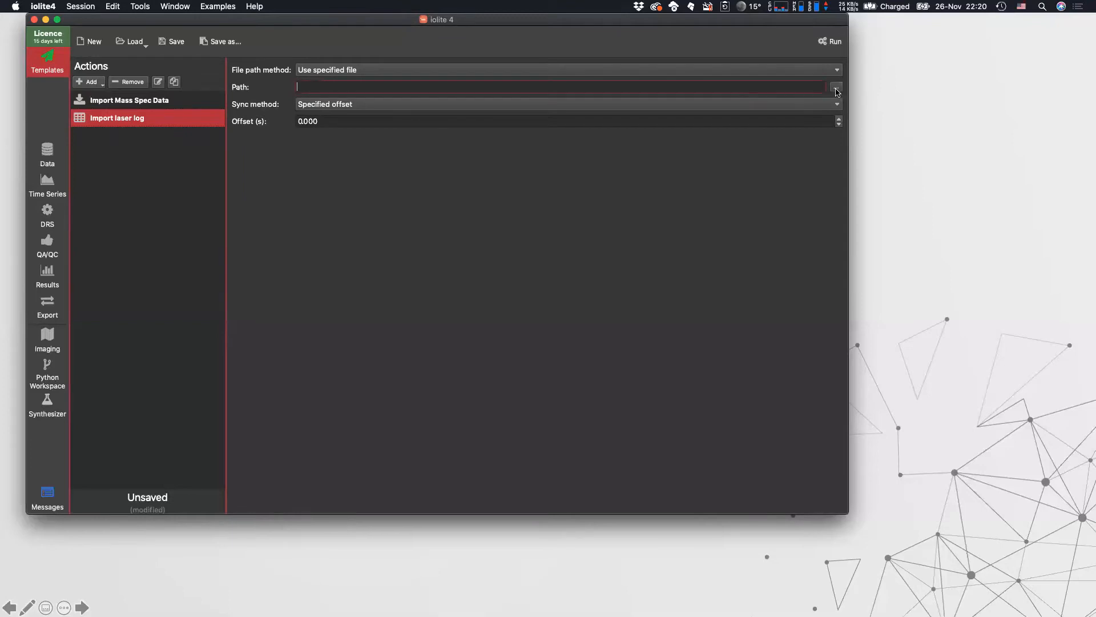
{"action": "left_click", "coordinate": [836, 89]}
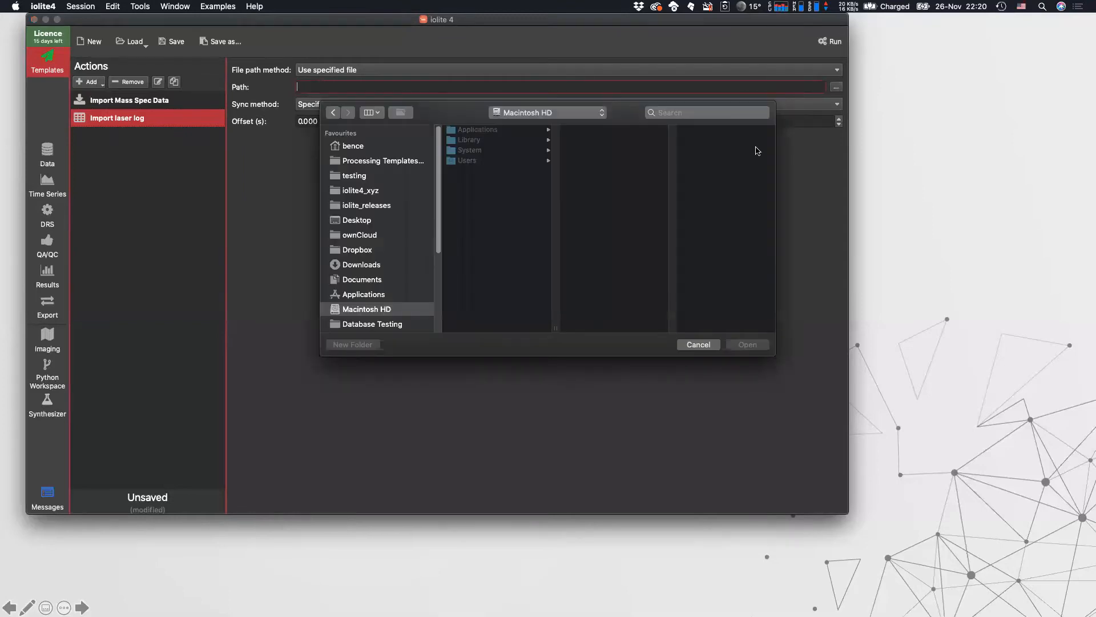
{"action": "left_click", "coordinate": [377, 160]}
{"action": "left_click", "coordinate": [479, 140]}
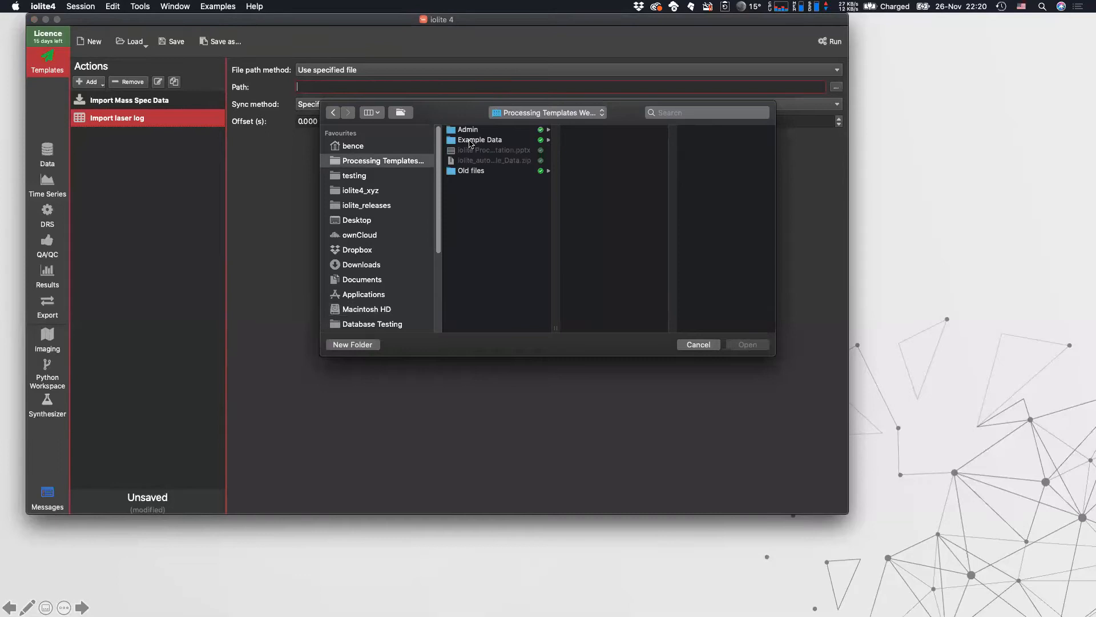
{"action": "left_click", "coordinate": [621, 131]}
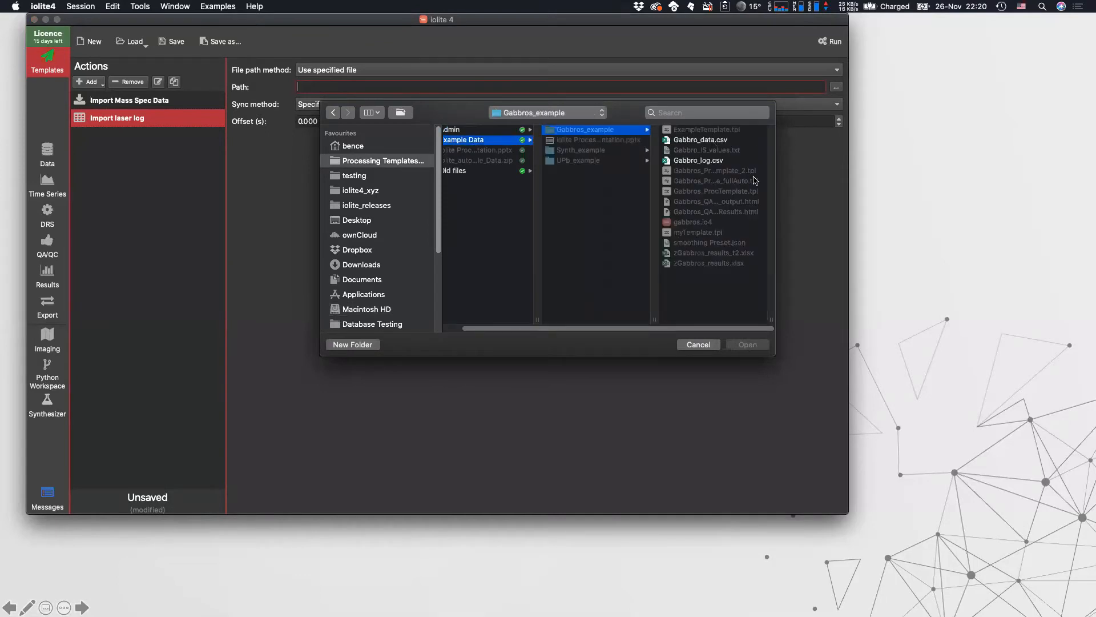
{"action": "left_click", "coordinate": [695, 164]}
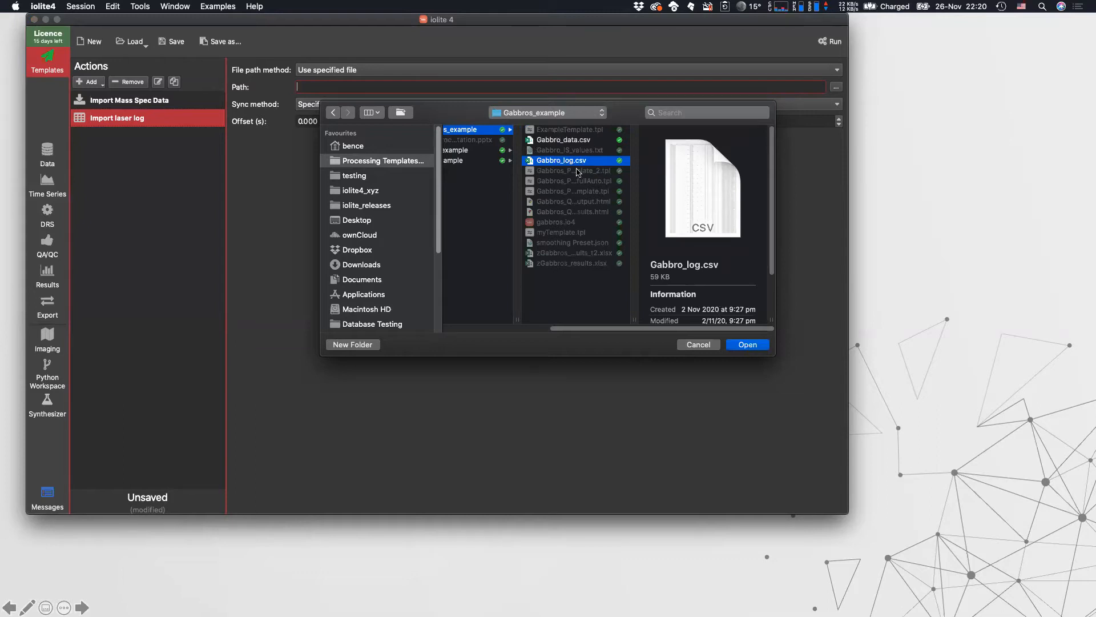
{"action": "left_click", "coordinate": [749, 345]}
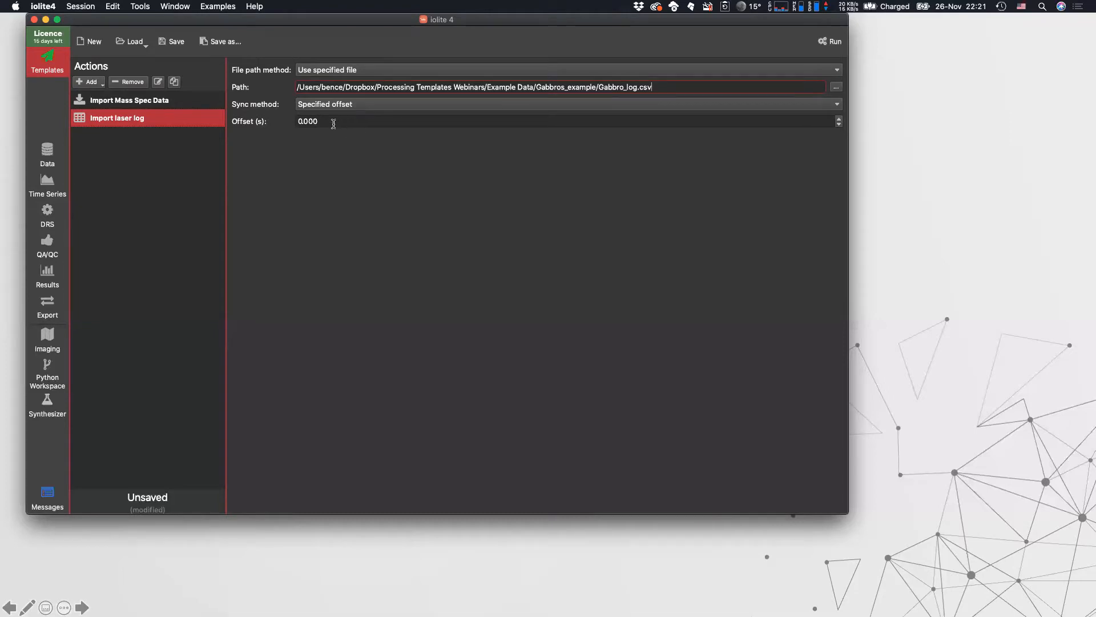
Step: Set the laser log action's sync method to Auto sync
{"action": "key", "text": "Tab"}
{"action": "left_click", "coordinate": [312, 106]}
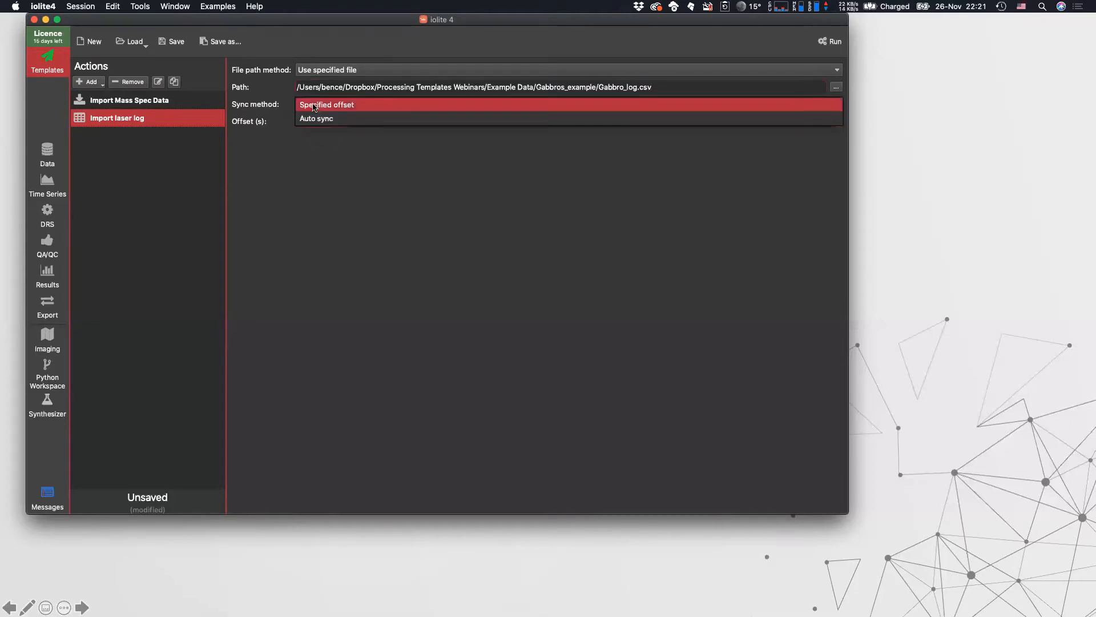
{"action": "left_click", "coordinate": [344, 121]}
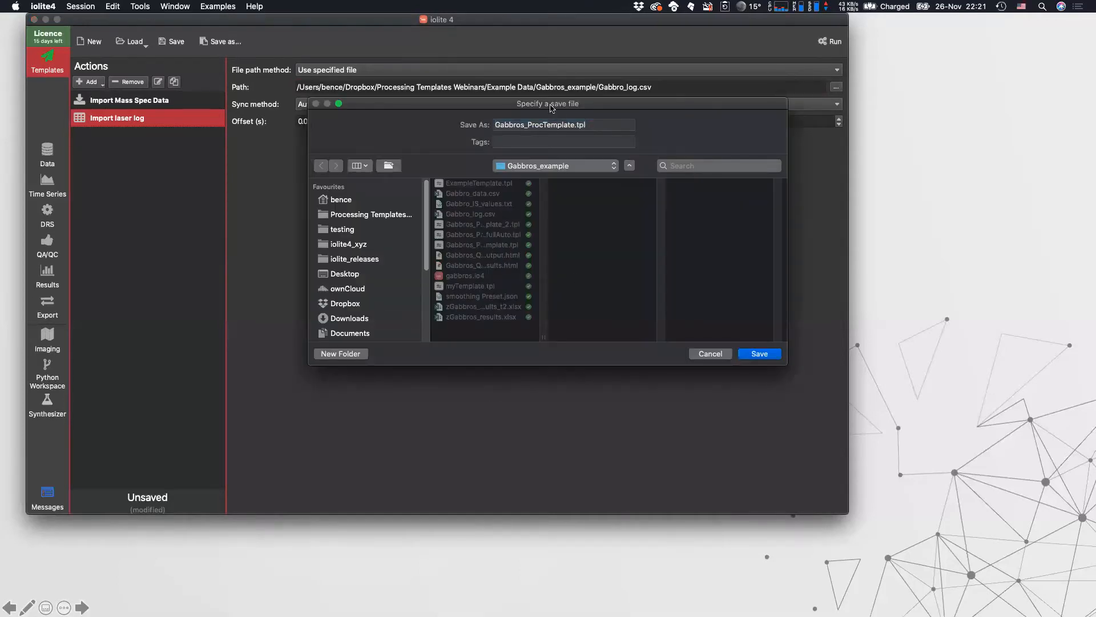
Step: Save the template as myTemplate.tpl in the Gabbros_example folder, replacing the existing file
{"action": "left_click", "coordinate": [475, 287]}
{"action": "left_click", "coordinate": [529, 131]}
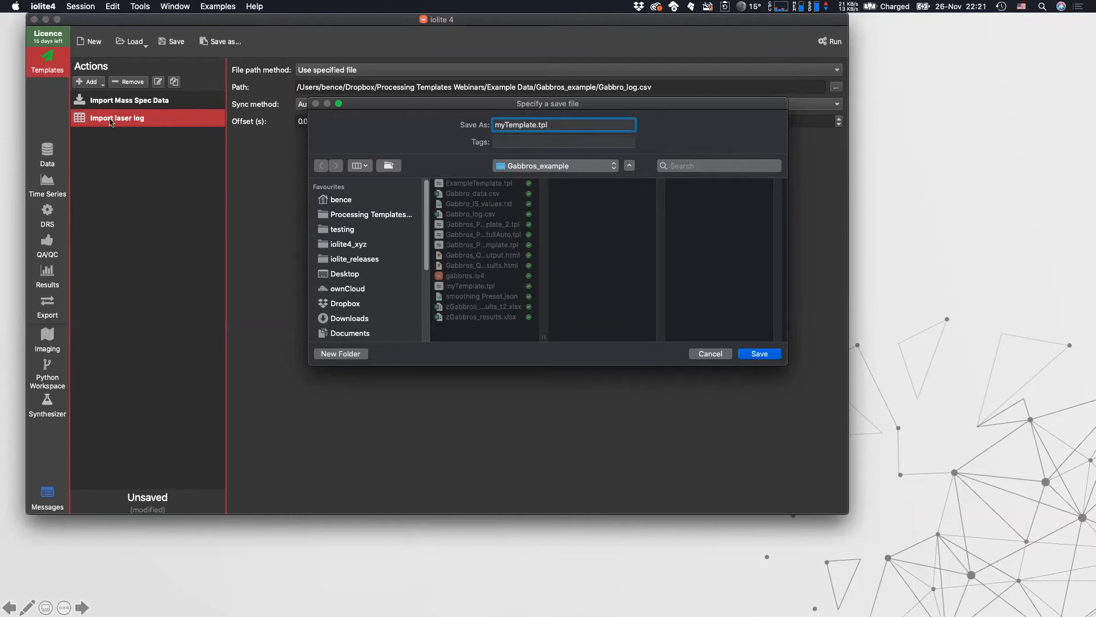
{"action": "left_click", "coordinate": [759, 354]}
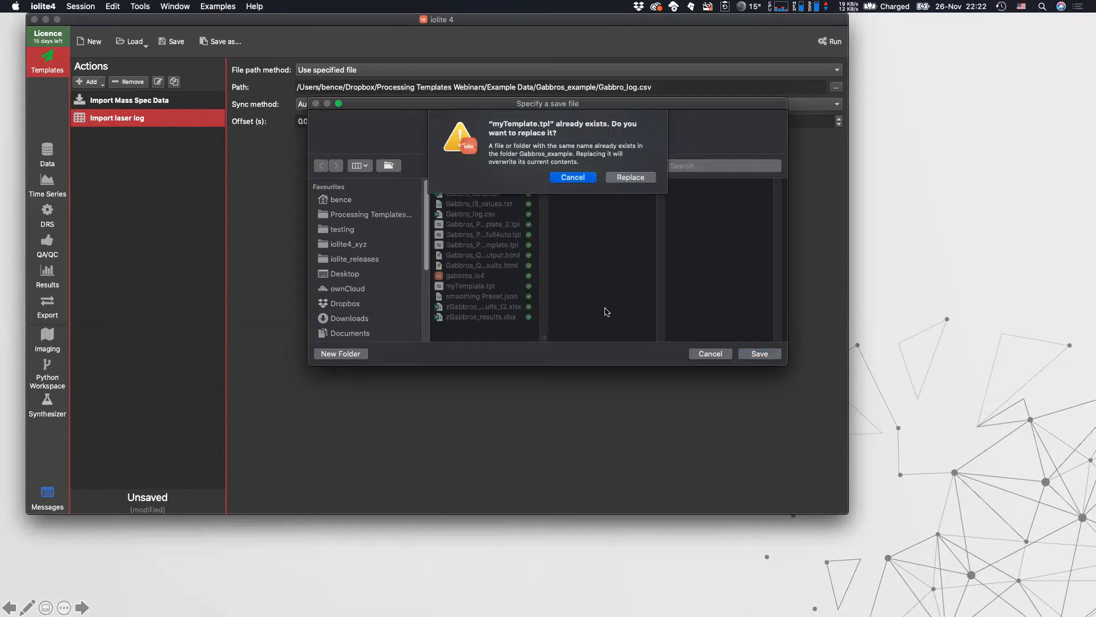
{"action": "left_click", "coordinate": [617, 178]}
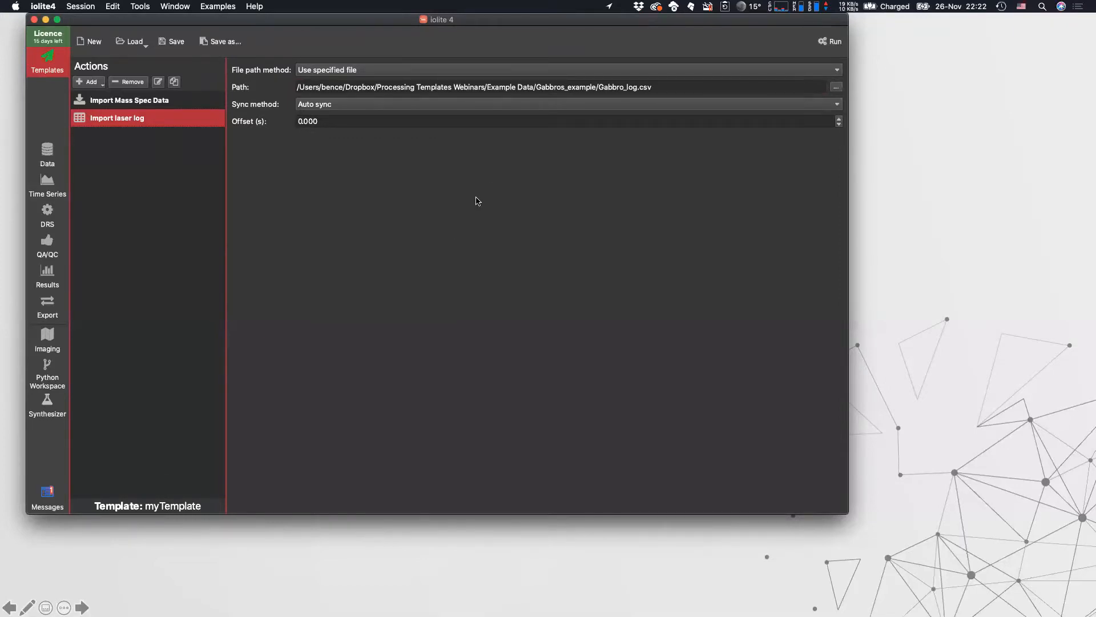
Step: Run the whole template and review the settings of the mass spec and laser log import actions
{"action": "left_click", "coordinate": [830, 42]}
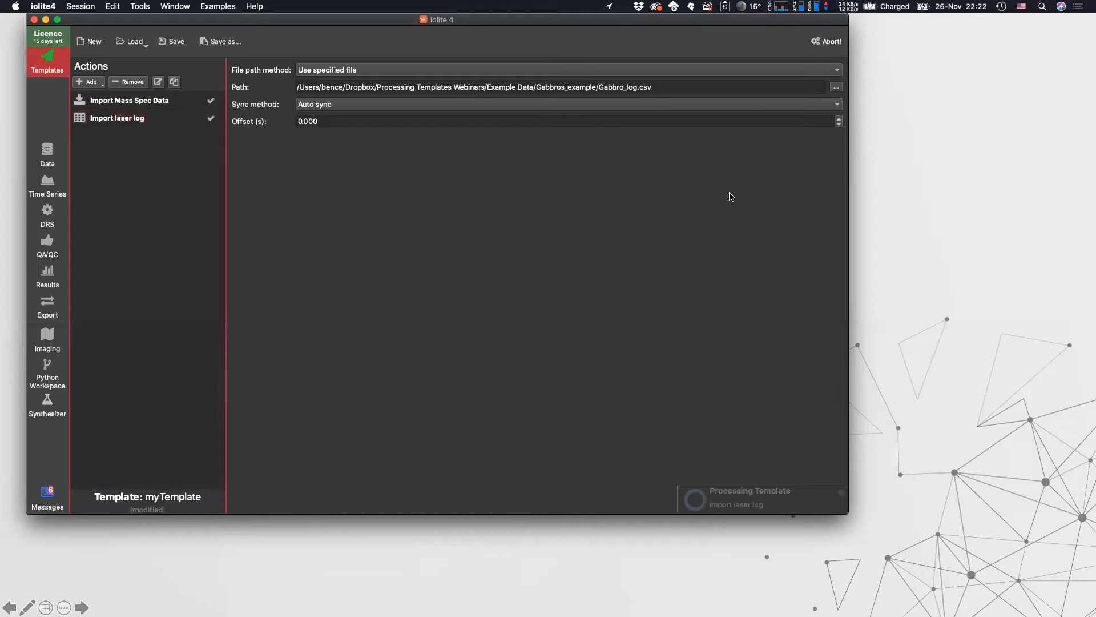
{"action": "left_click", "coordinate": [111, 101]}
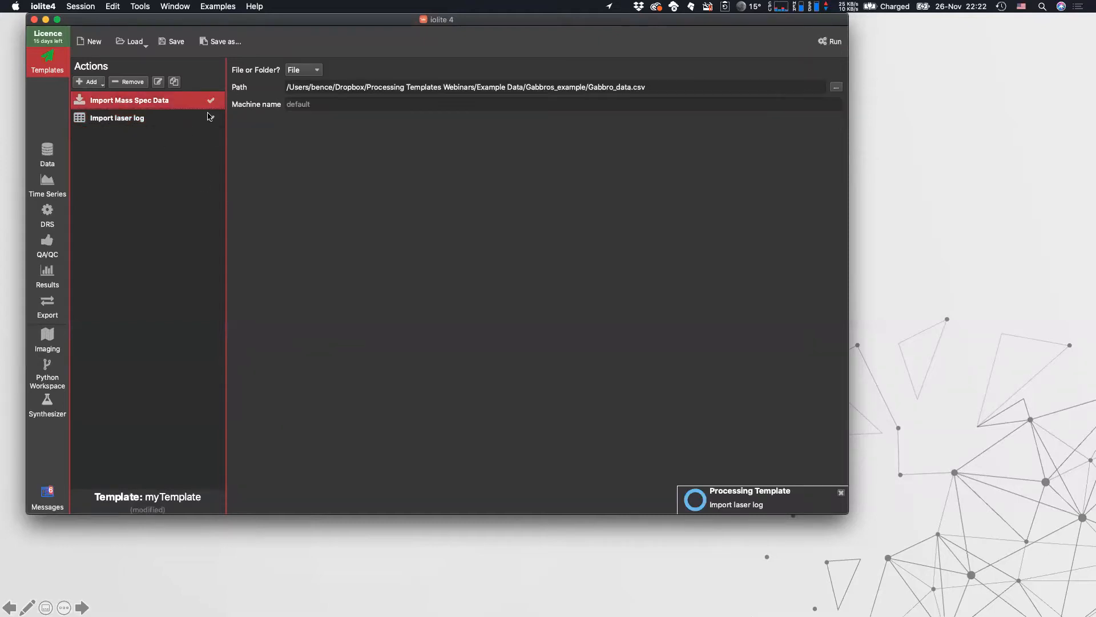
{"action": "left_click", "coordinate": [164, 123]}
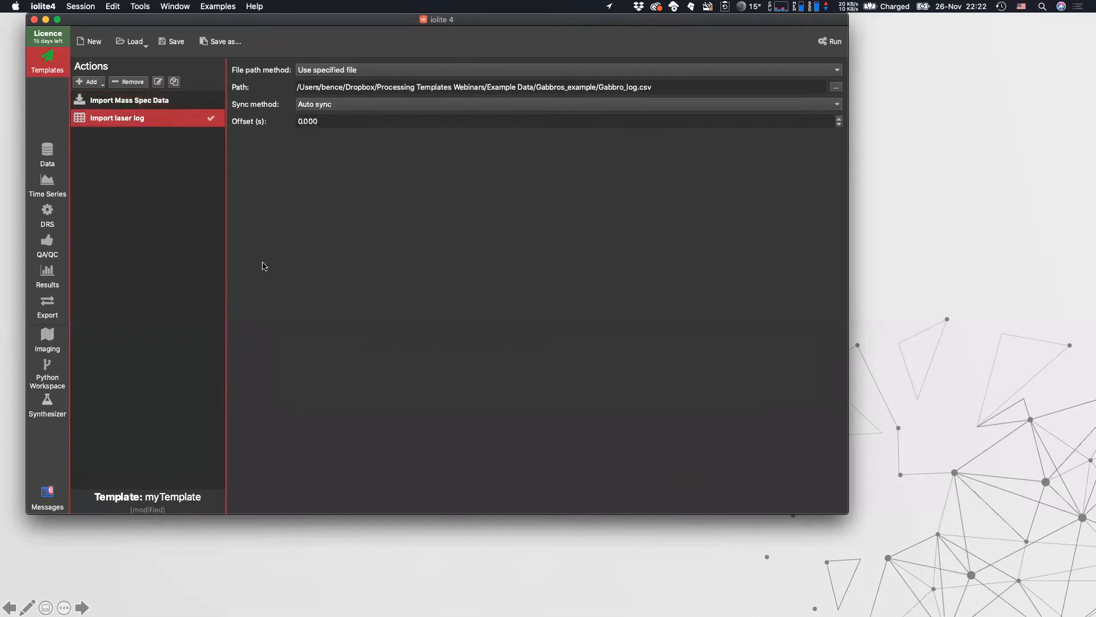
Step: Check the imported Gabbro_data.csv and Gabbro_log.csv entries among the session's data and log files
{"action": "left_click", "coordinate": [47, 157]}
{"action": "left_click", "coordinate": [95, 103]}
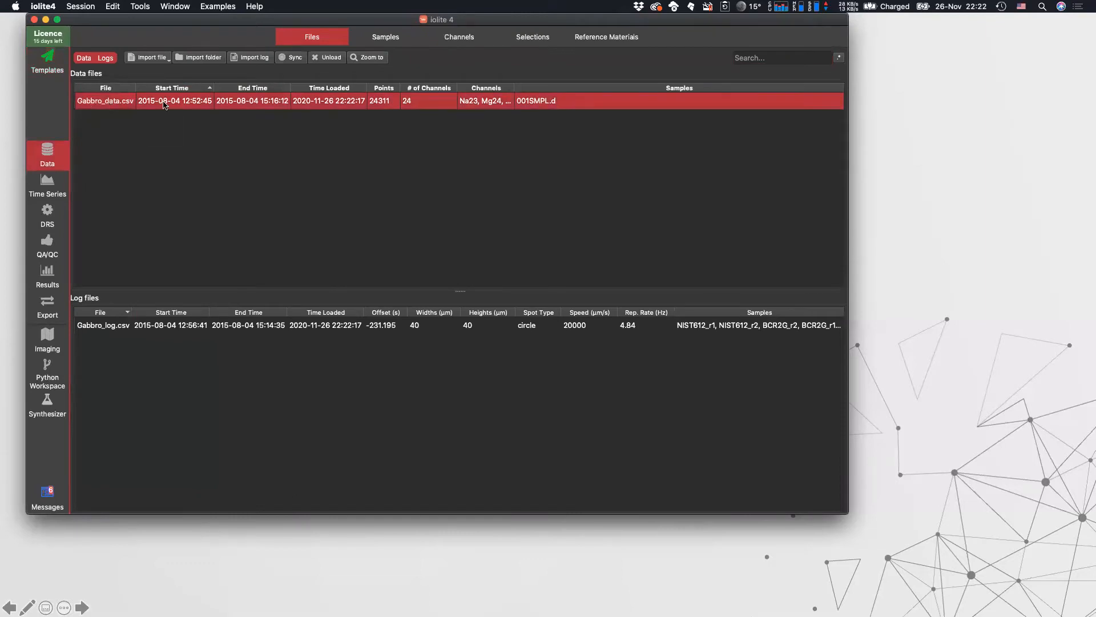
{"action": "left_click", "coordinate": [88, 330]}
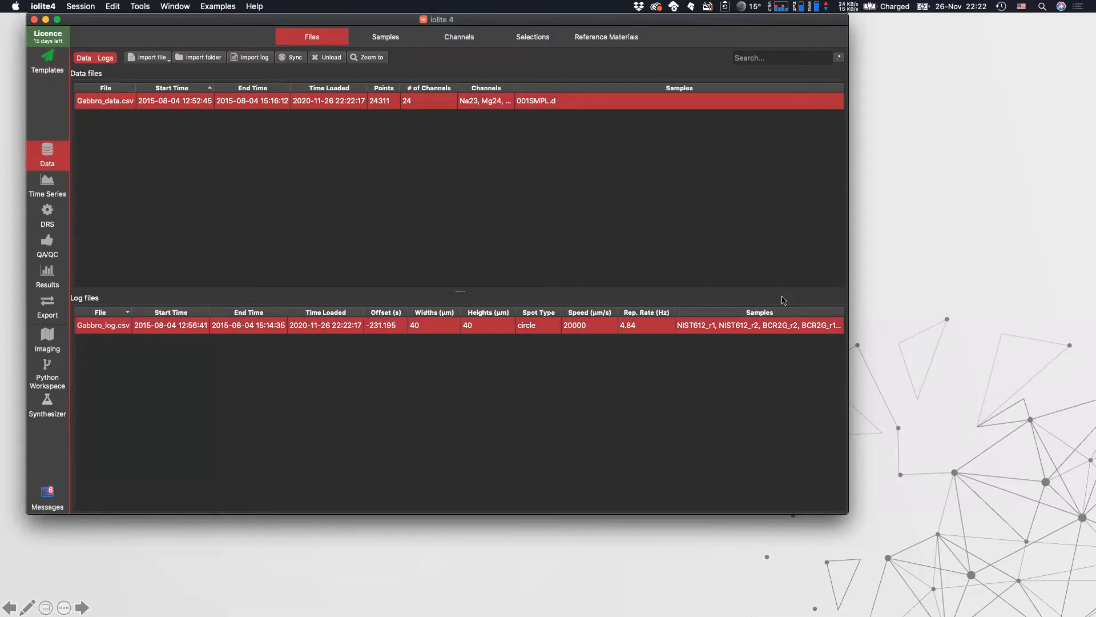
Step: Plot the Si29 channel in the Time Series view to inspect the imported signal
{"action": "left_click", "coordinate": [47, 186]}
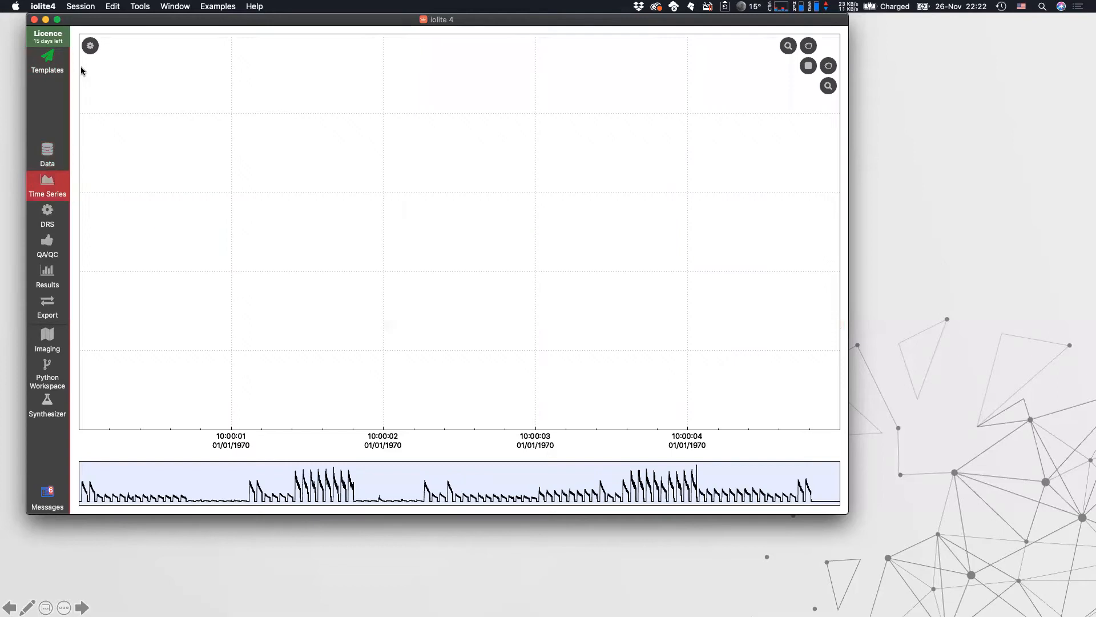
{"action": "left_click", "coordinate": [89, 45]}
{"action": "left_click", "coordinate": [86, 81]}
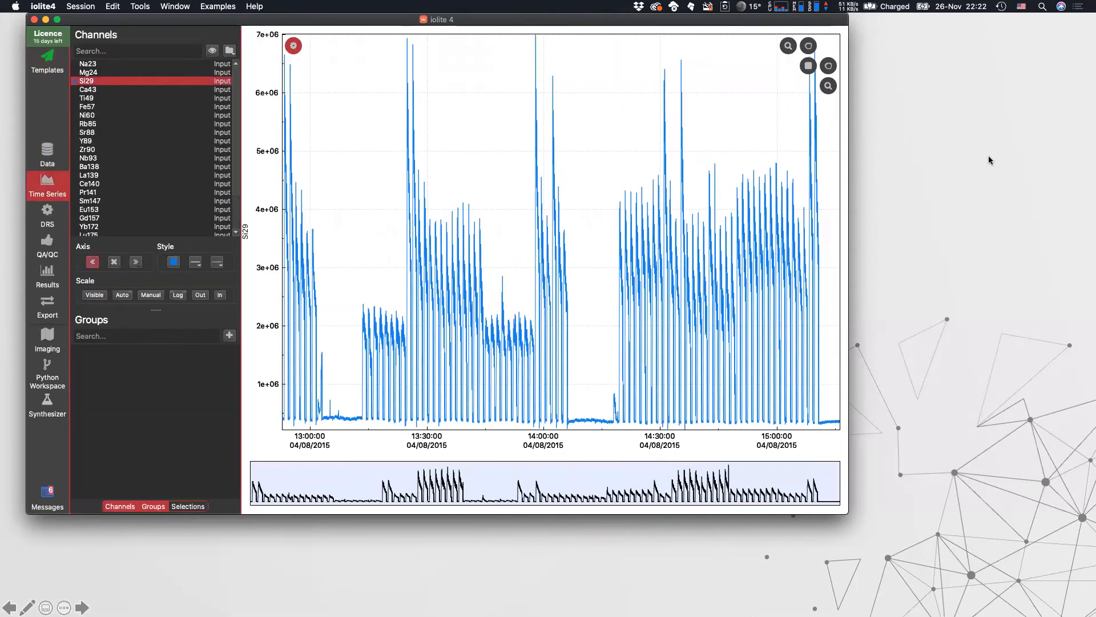
{"action": "left_click", "coordinate": [935, 165]}
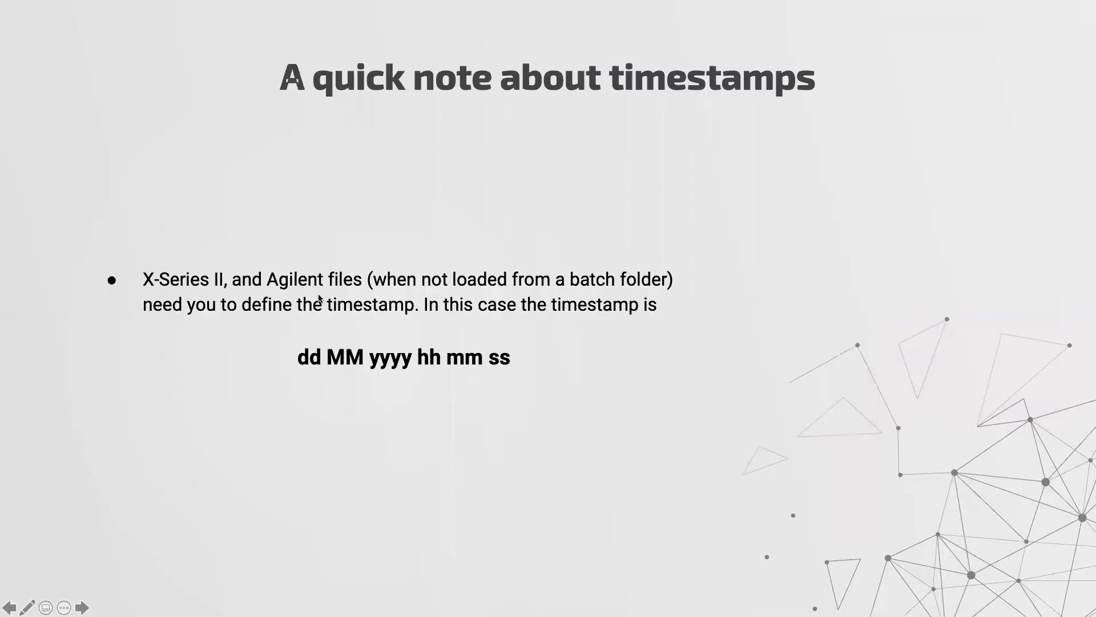
{"action": "key", "text": "Right"}
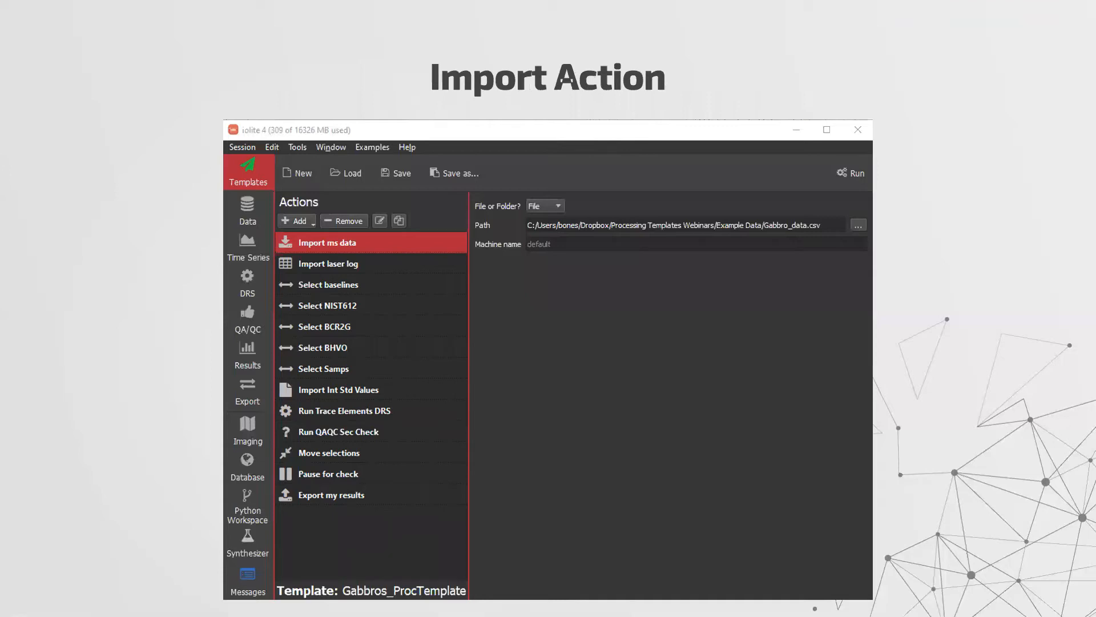
{"action": "key", "text": "Right"}
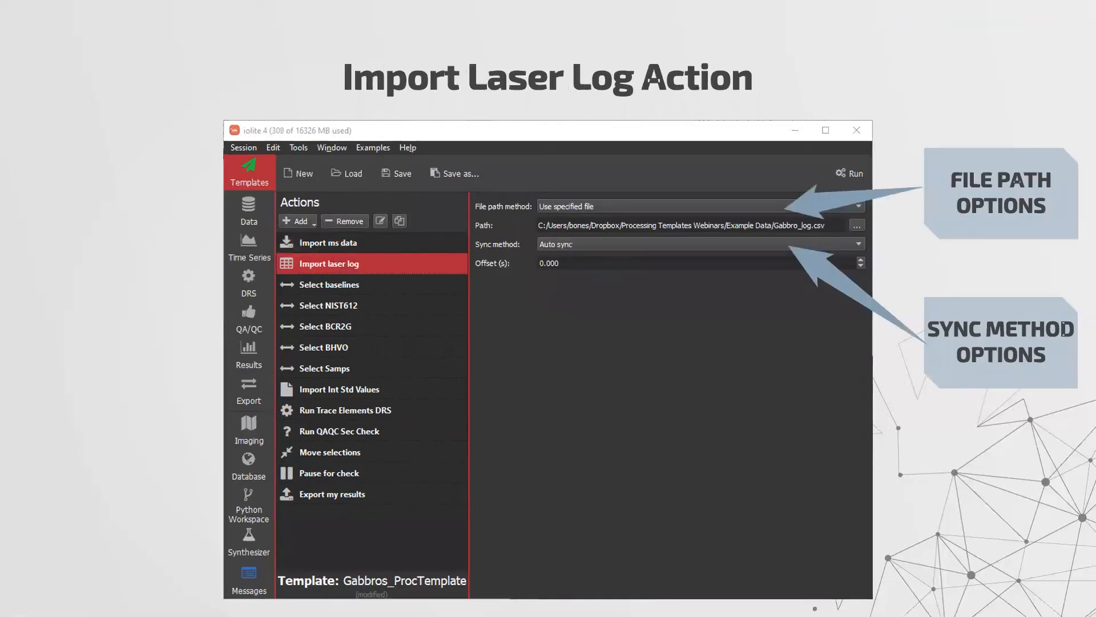
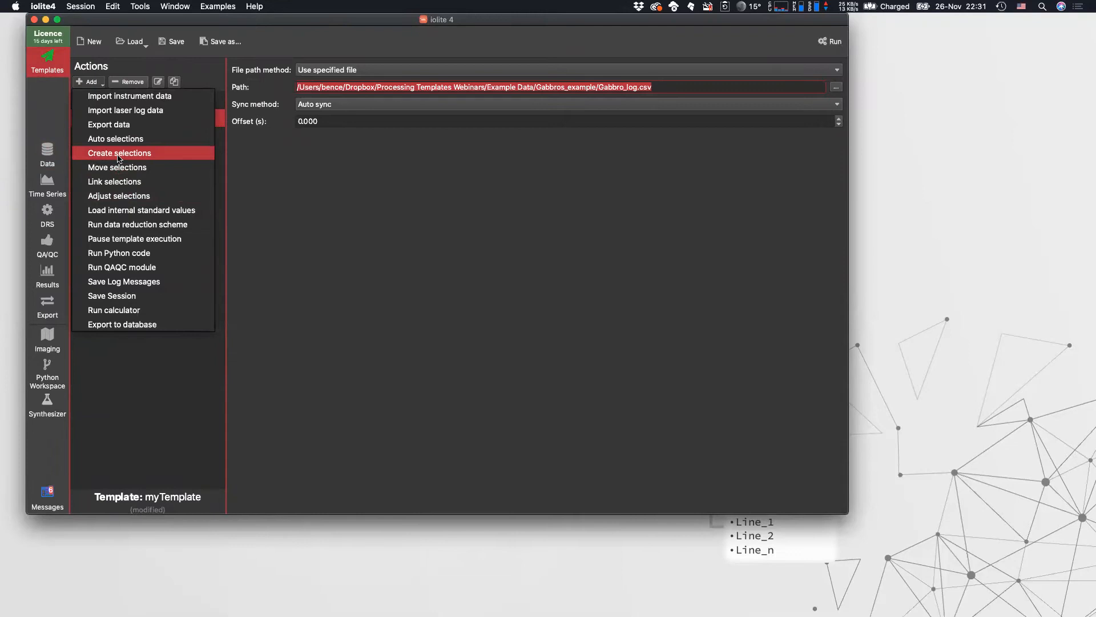
Step: Add a create selections action named "Select Baslines" to the template
{"action": "left_click", "coordinate": [119, 158]}
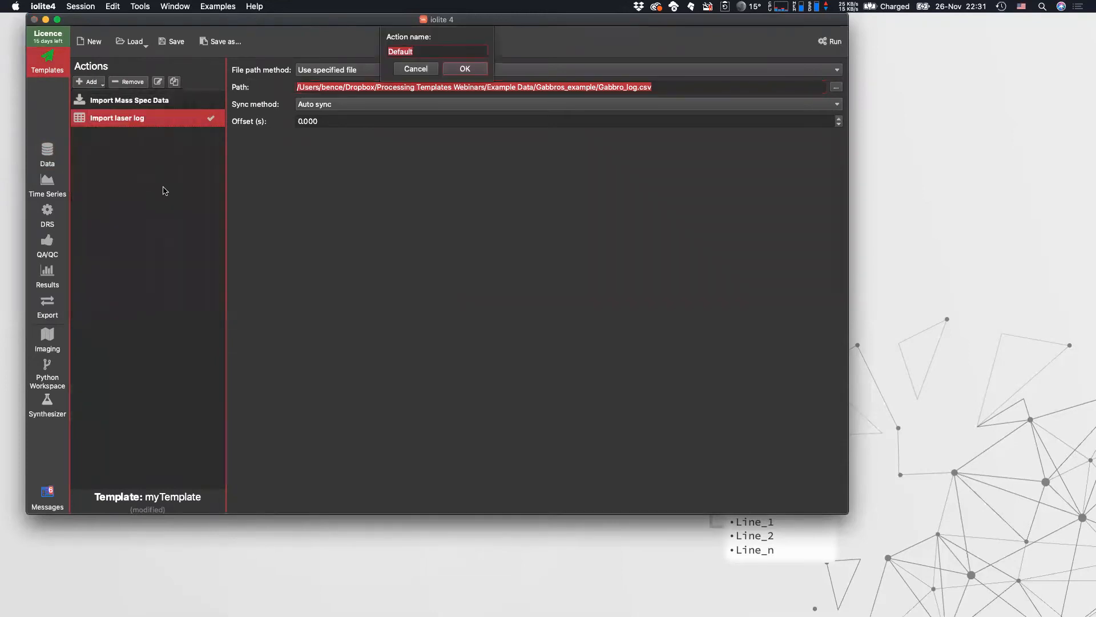
{"action": "type", "text": "S"}
{"action": "key", "text": "BackSpace"}
{"action": "key", "text": "BackSpace"}
{"action": "key", "text": "BackSpace"}
{"action": "type", "text": "elect Baslines"}
{"action": "key", "text": "Return"}
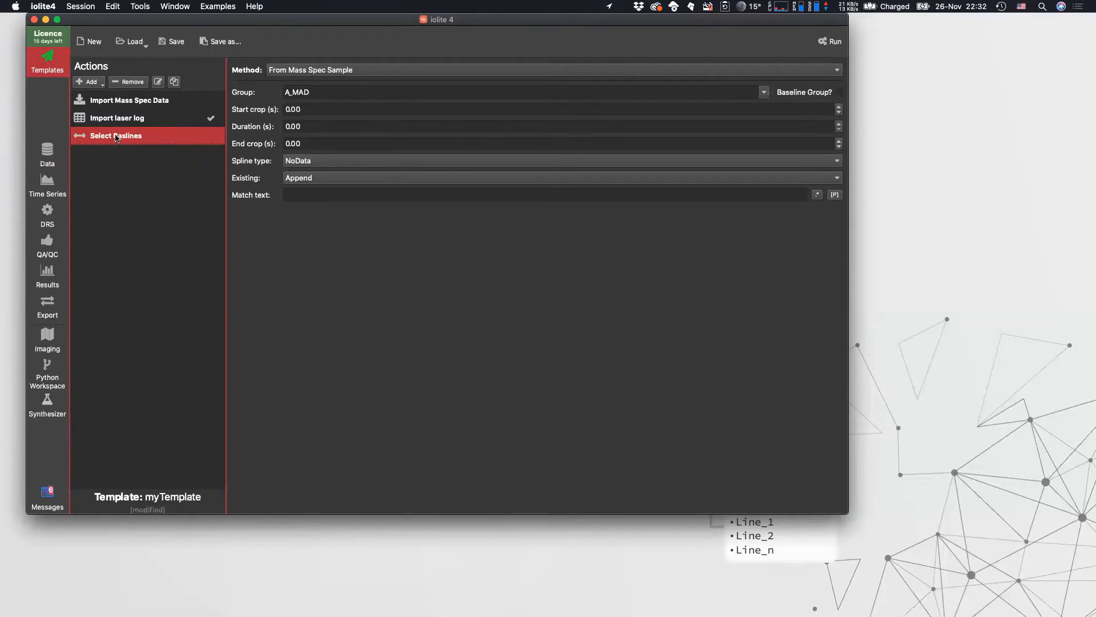
Step: Set the baseline action's method to From Laser Log Sample and its group to BLs, marked as a baseline group
{"action": "left_click", "coordinate": [349, 70]}
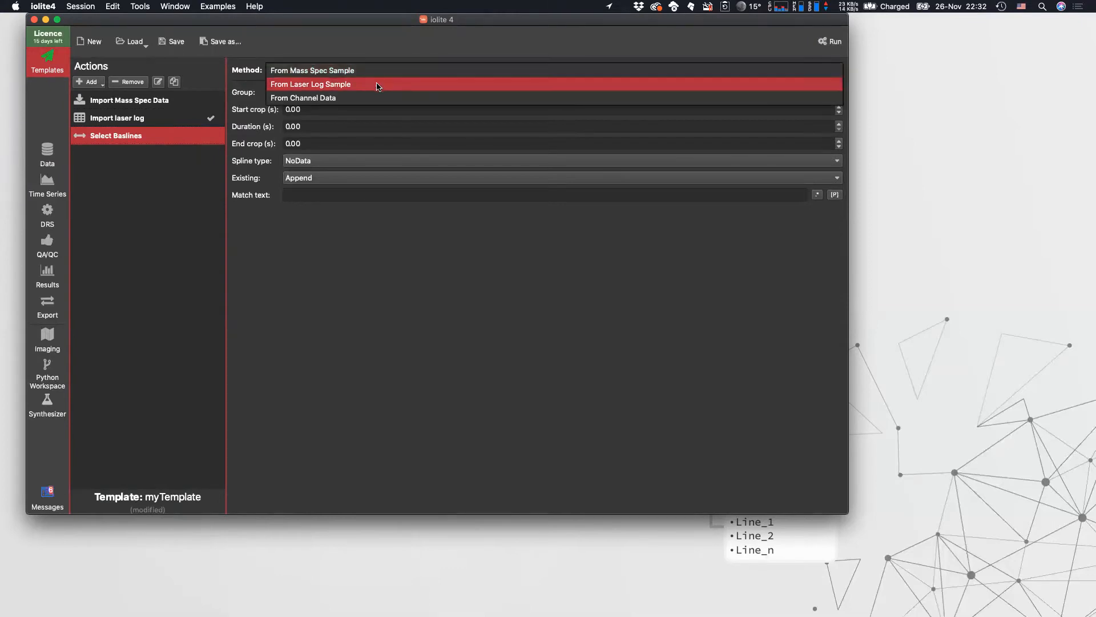
{"action": "left_click", "coordinate": [377, 84]}
{"action": "left_click_drag", "start_coordinate": [324, 95], "coordinate": [246, 77]}
{"action": "type", "text": "BLs"}
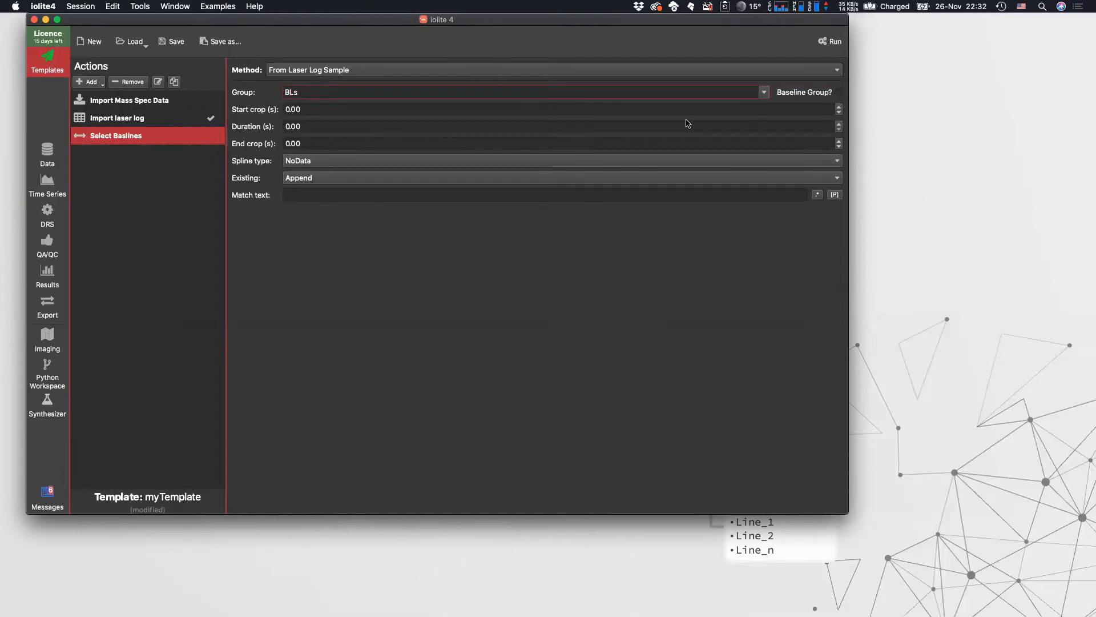
{"action": "left_click", "coordinate": [839, 94]}
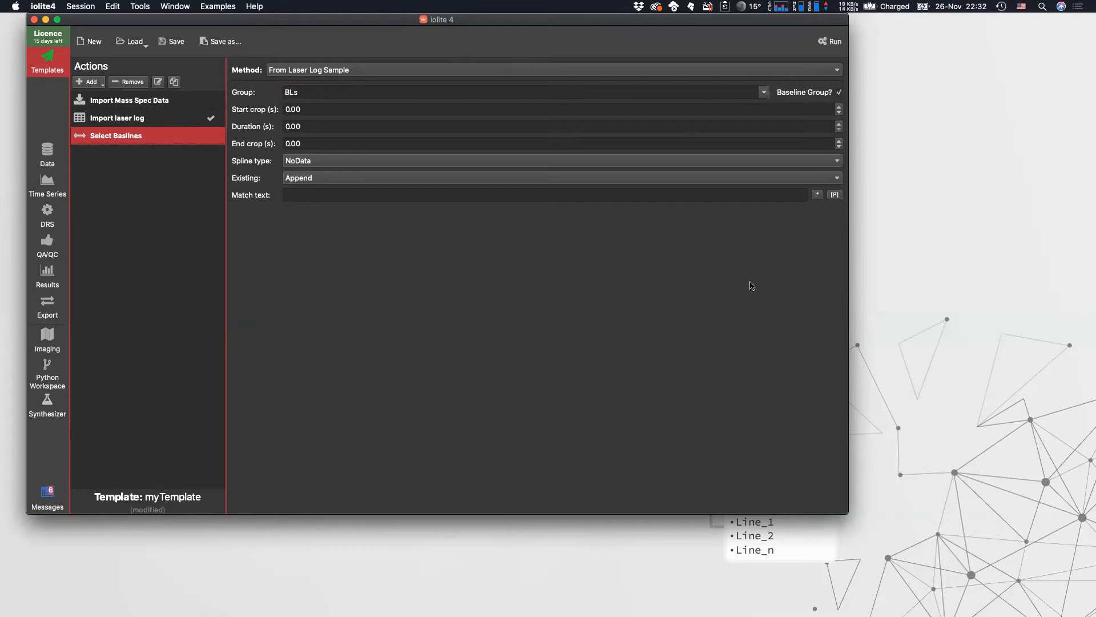
Step: Set the baseline selections' start crop to -20 s and duration to 18 s
{"action": "left_click", "coordinate": [321, 109]}
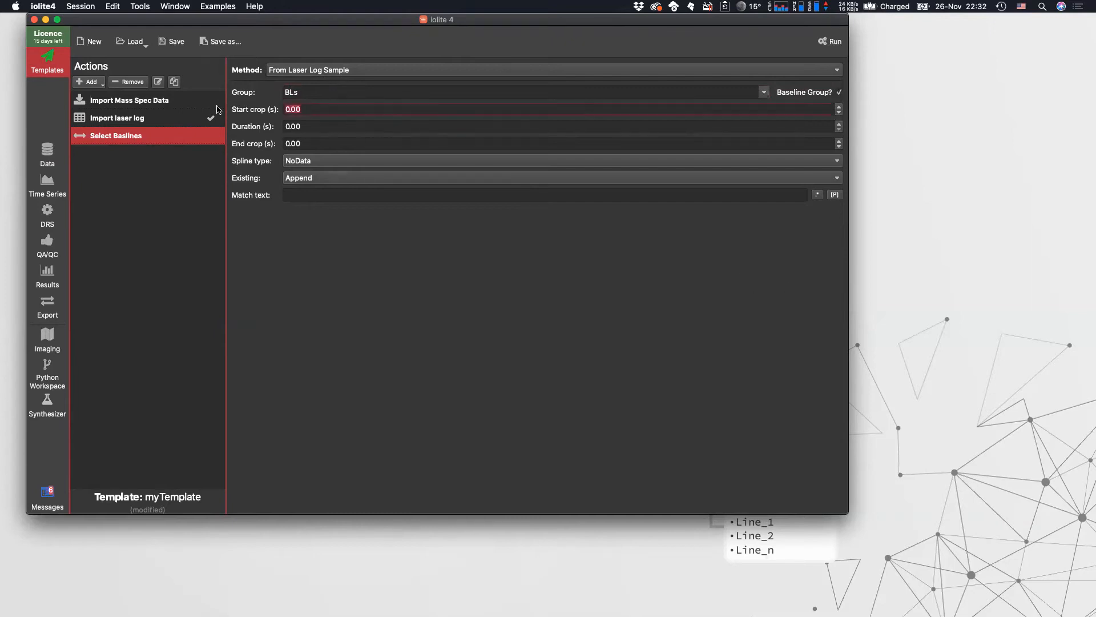
{"action": "type", "text": "-20"}
{"action": "key", "text": "Tab"}
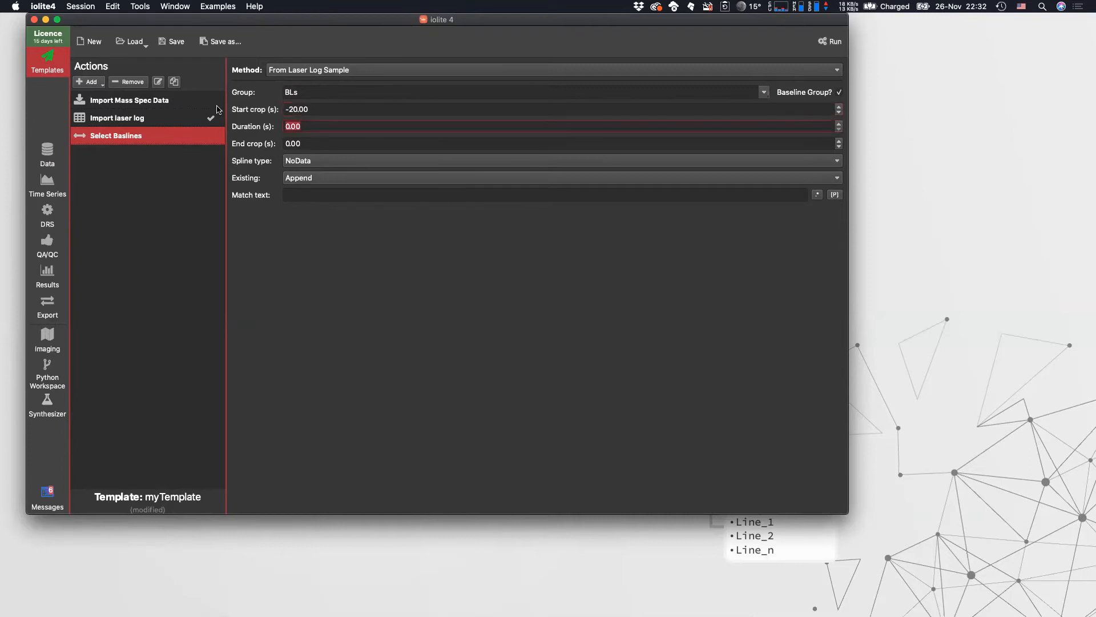
{"action": "type", "text": "18"}
{"action": "key", "text": "Tab"}
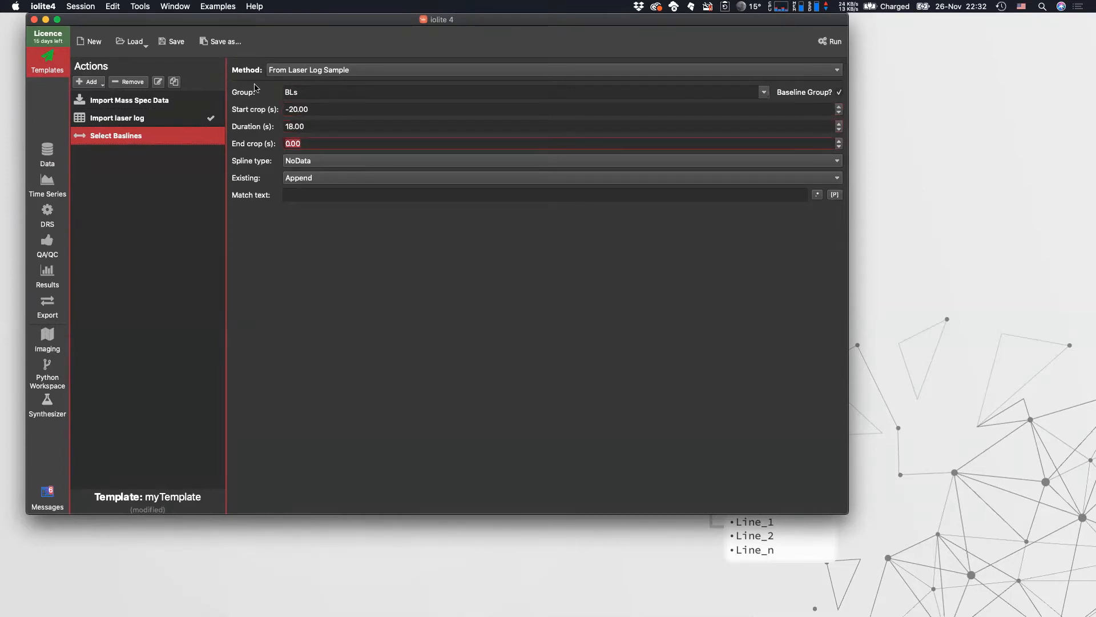
Step: Set the baseline action's spline type to StepForward, existing selections to Replace, and match text to *
{"action": "left_click", "coordinate": [297, 161]}
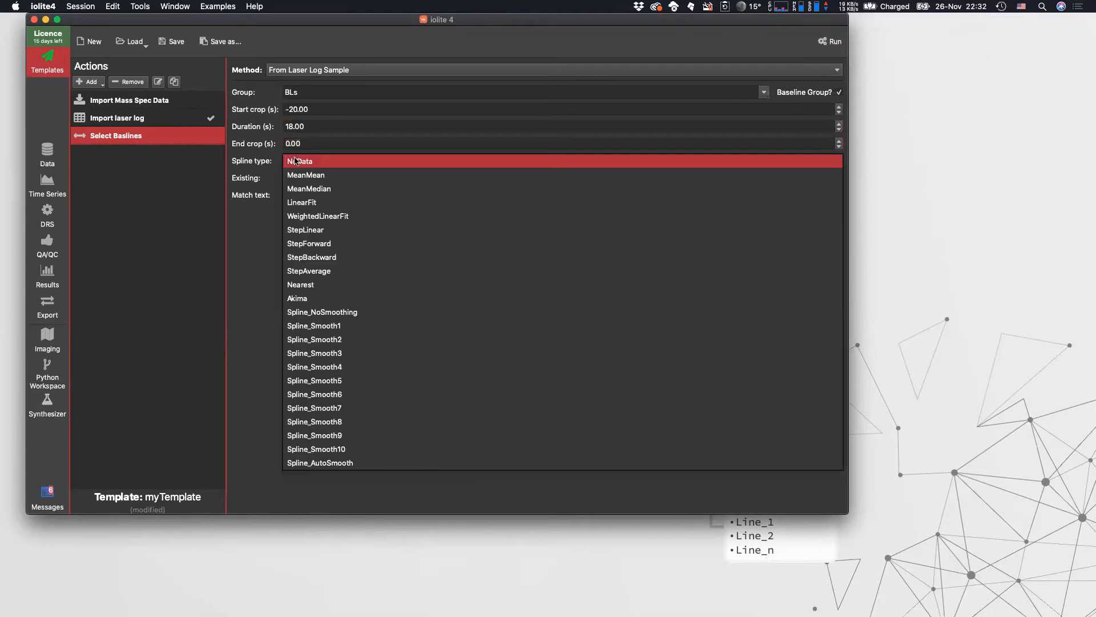
{"action": "left_click", "coordinate": [308, 243]}
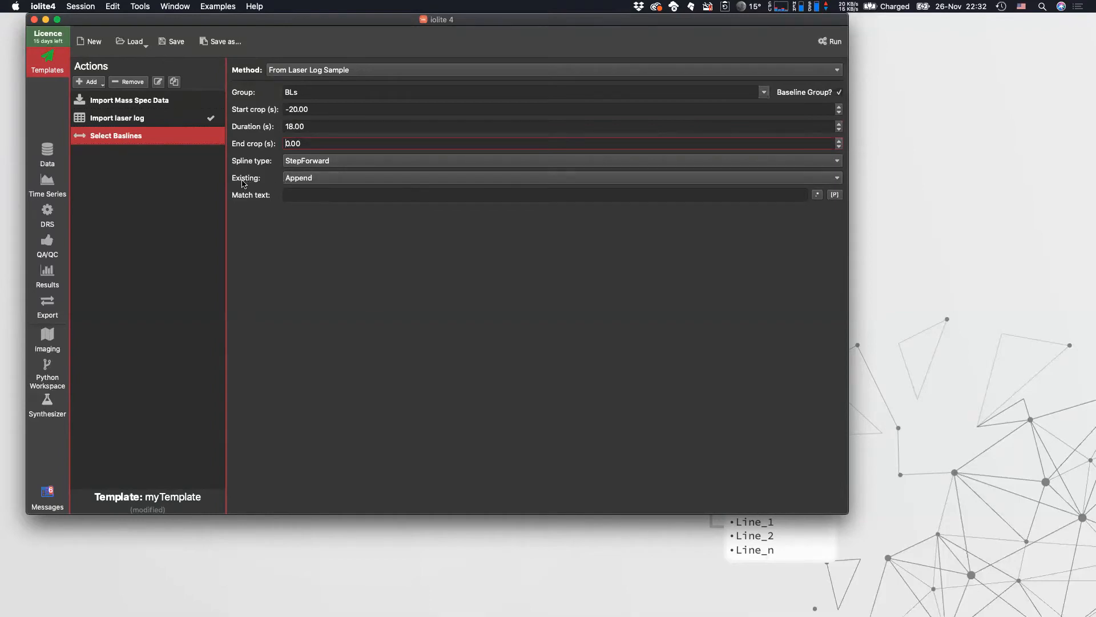
{"action": "left_click", "coordinate": [303, 179]}
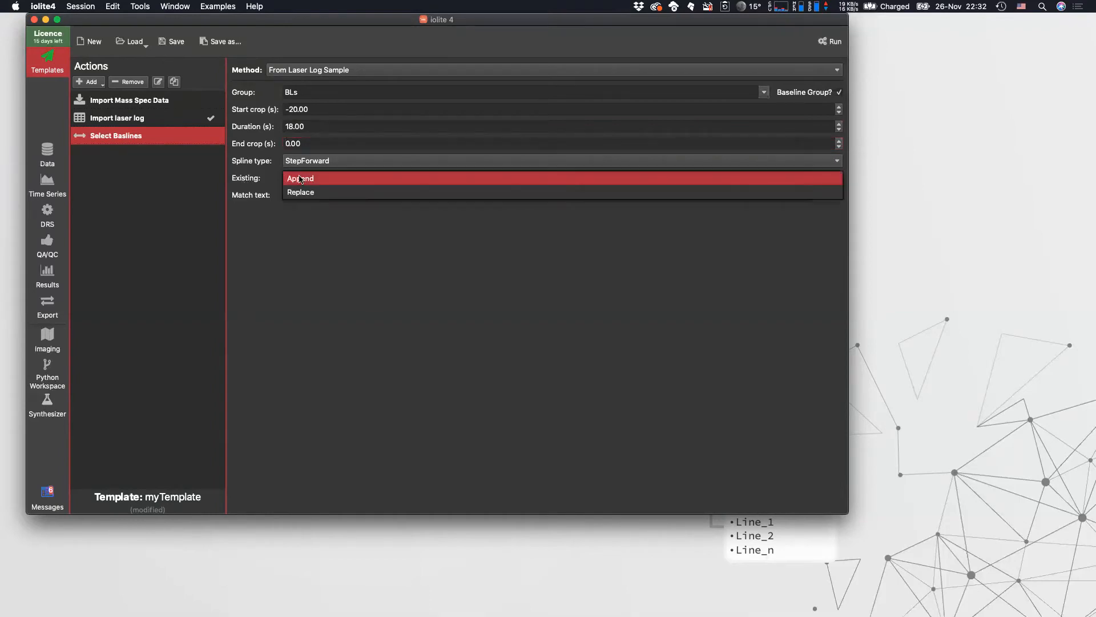
{"action": "left_click", "coordinate": [359, 194]}
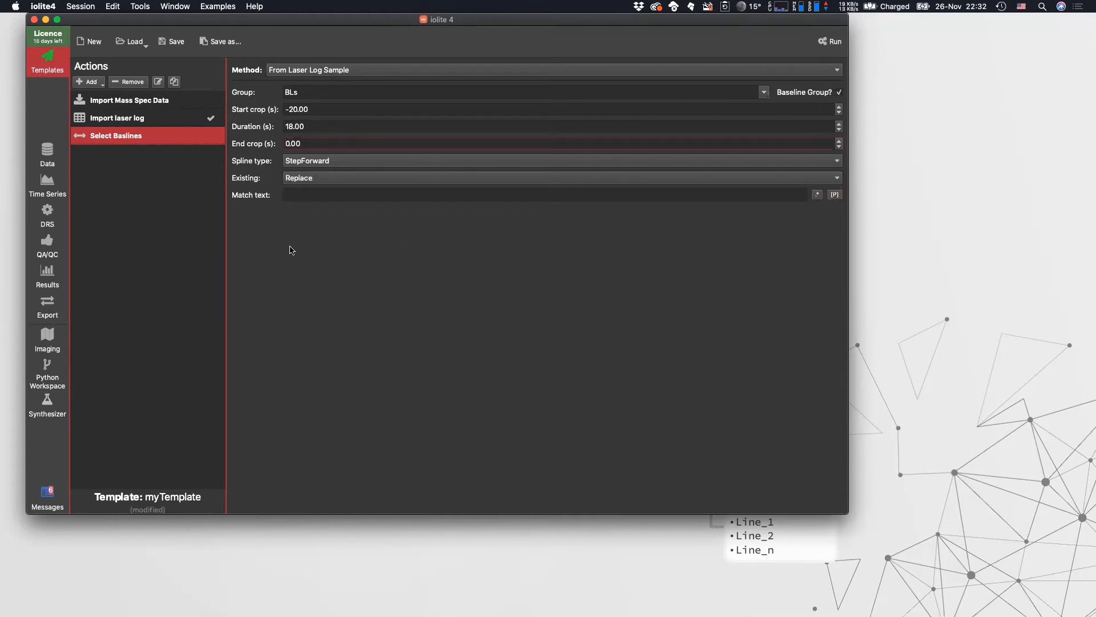
{"action": "left_click", "coordinate": [309, 195]}
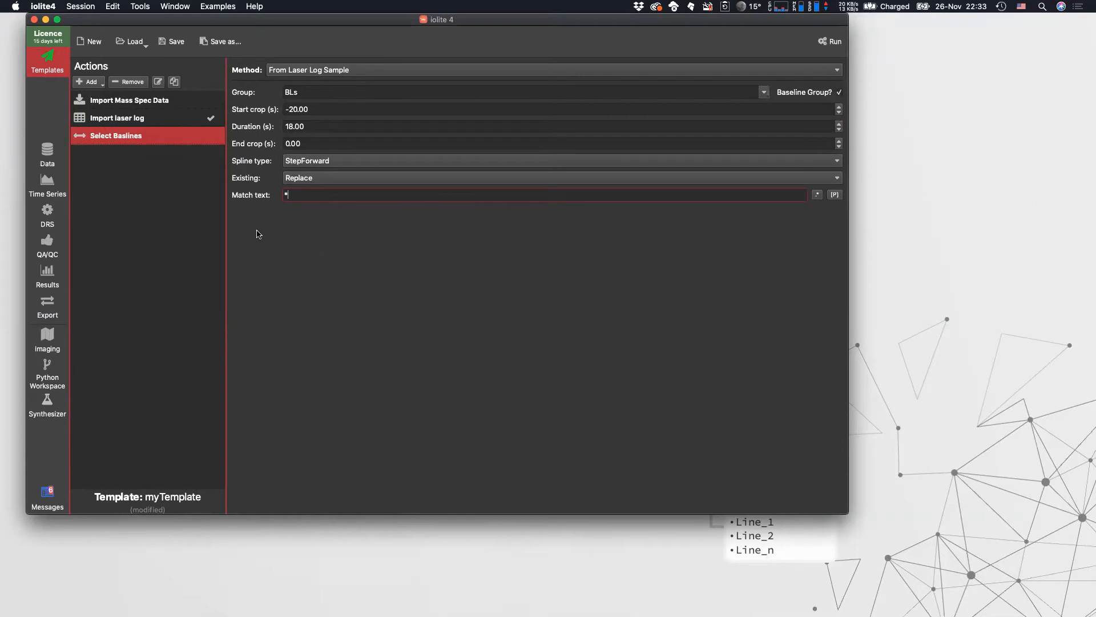
Step: Run only the Select Baslines action and show the BLs group on the Si29 time series
{"action": "right_click", "coordinate": [127, 139]}
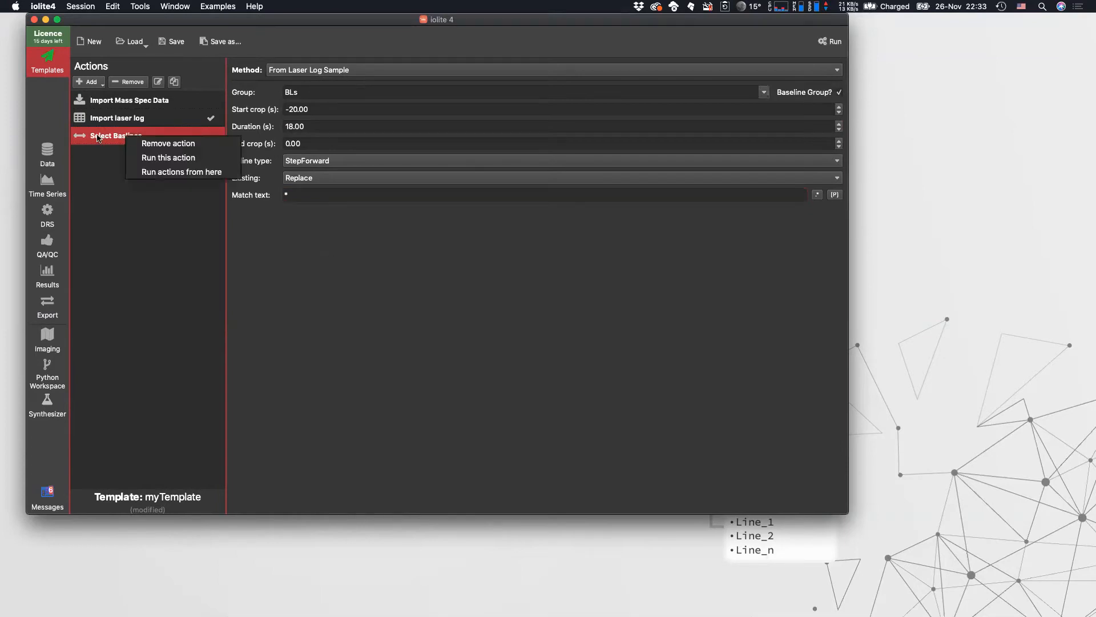
{"action": "left_click", "coordinate": [157, 159]}
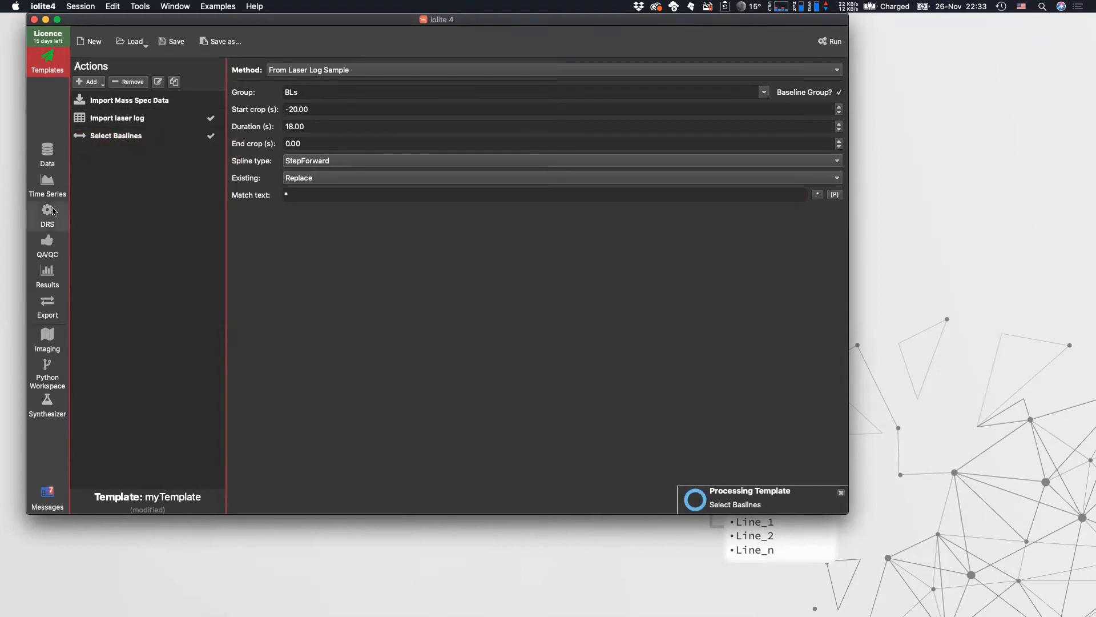
{"action": "left_click", "coordinate": [49, 187]}
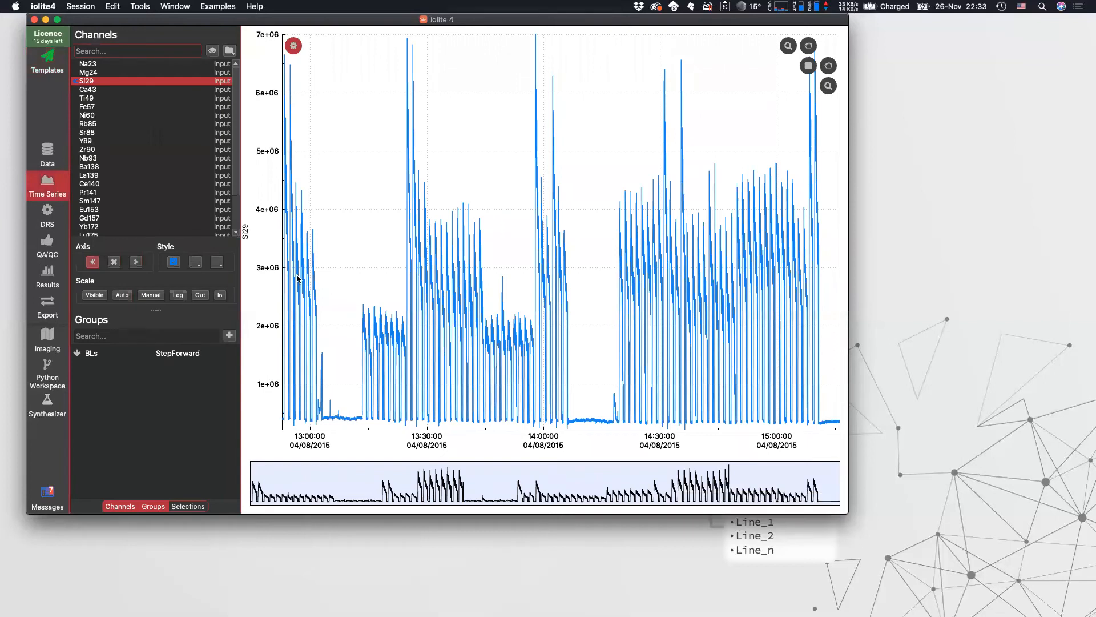
{"action": "left_click", "coordinate": [89, 354]}
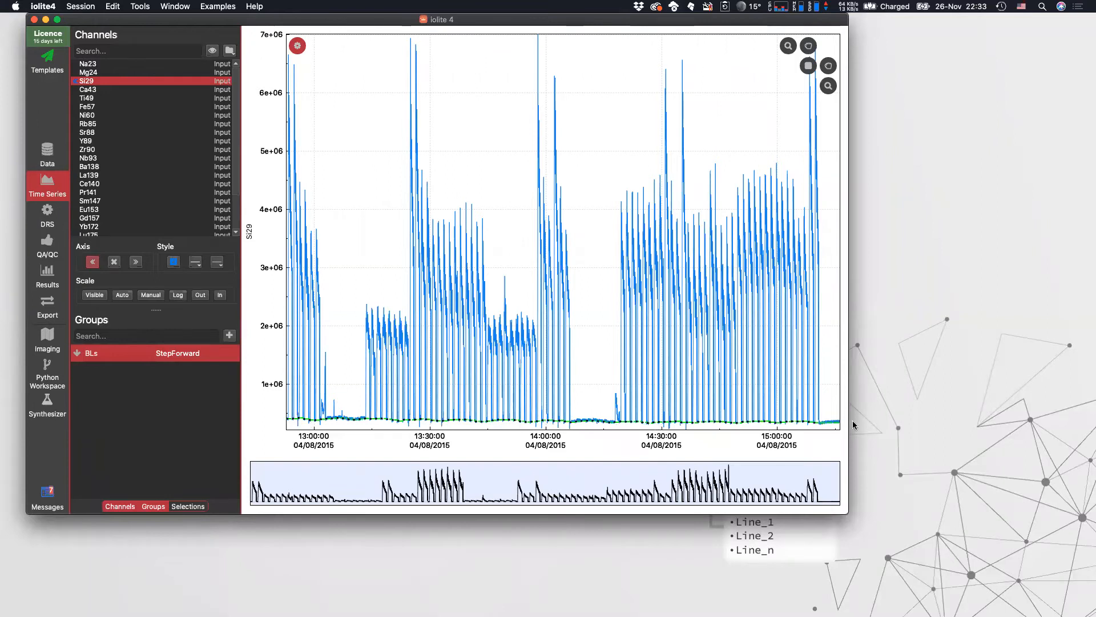
Step: Return to the processing template and save its changes
{"action": "left_click", "coordinate": [46, 61]}
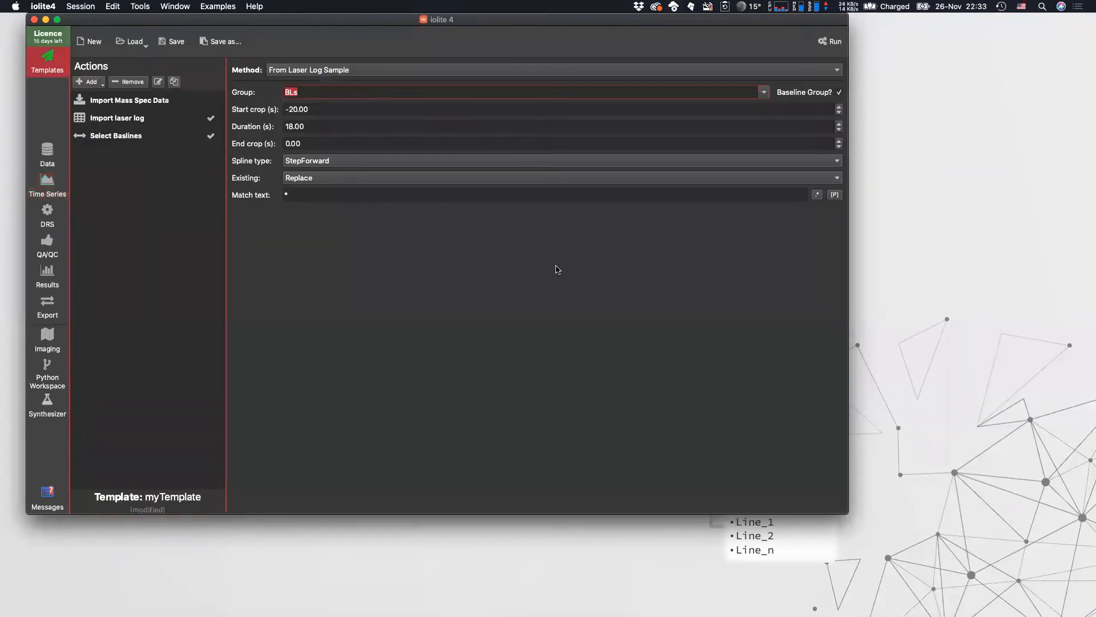
{"action": "left_click", "coordinate": [171, 42]}
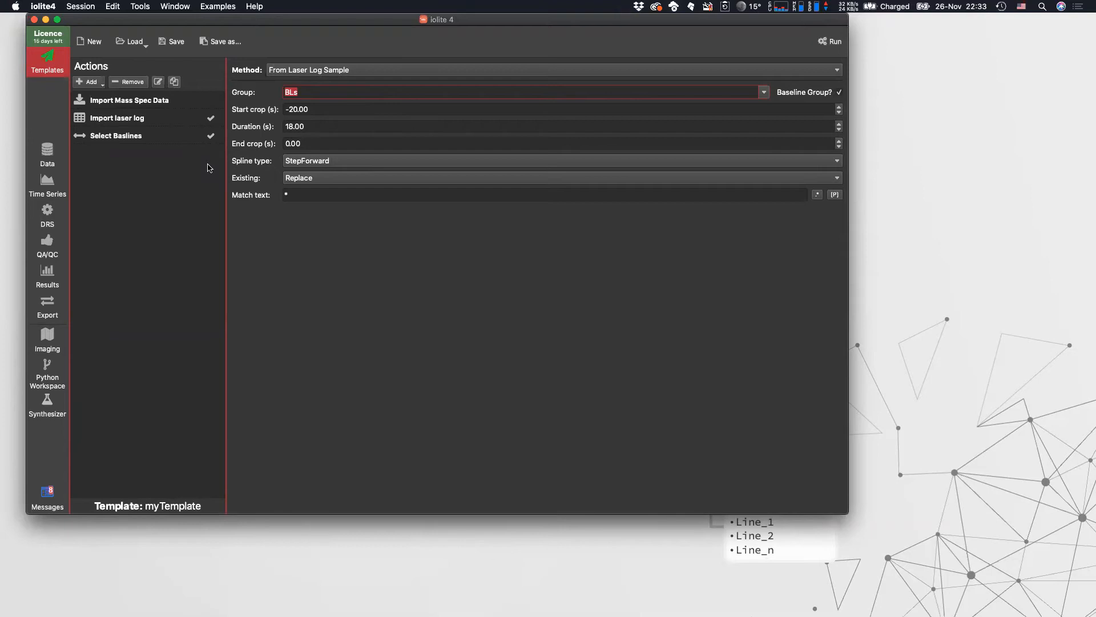
Step: Start a new session without saving the changes to the current one
{"action": "left_click", "coordinate": [151, 102]}
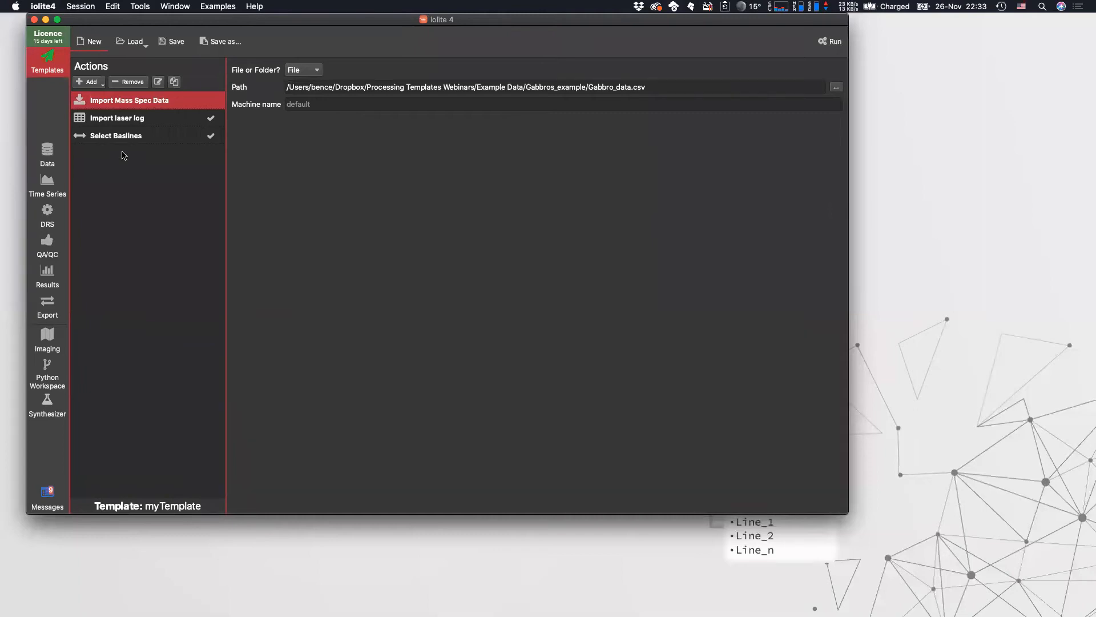
{"action": "left_click", "coordinate": [81, 7]}
{"action": "left_click", "coordinate": [91, 19]}
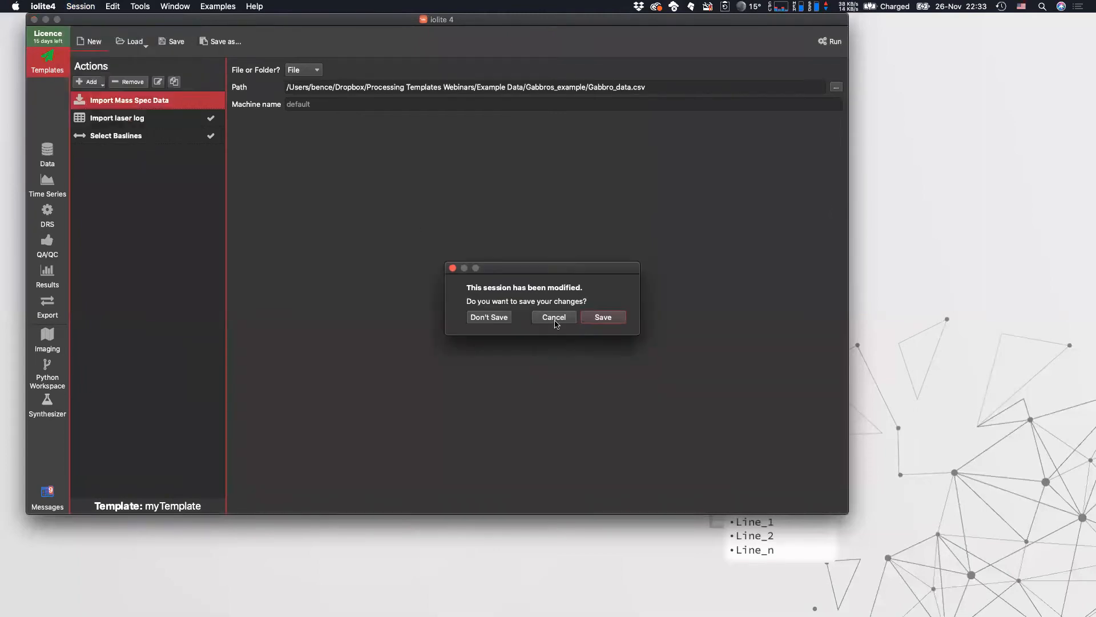
{"action": "left_click", "coordinate": [489, 317]}
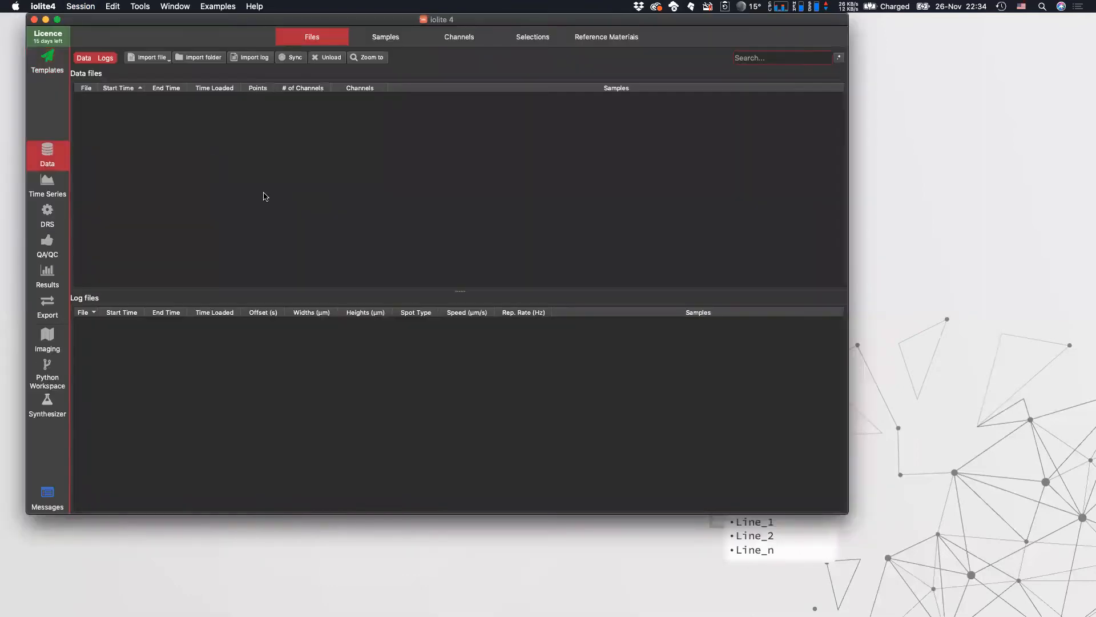
Step: Load the saved myTemplate processing template and show the settings of its Select Baslines action
{"action": "left_click", "coordinate": [39, 63]}
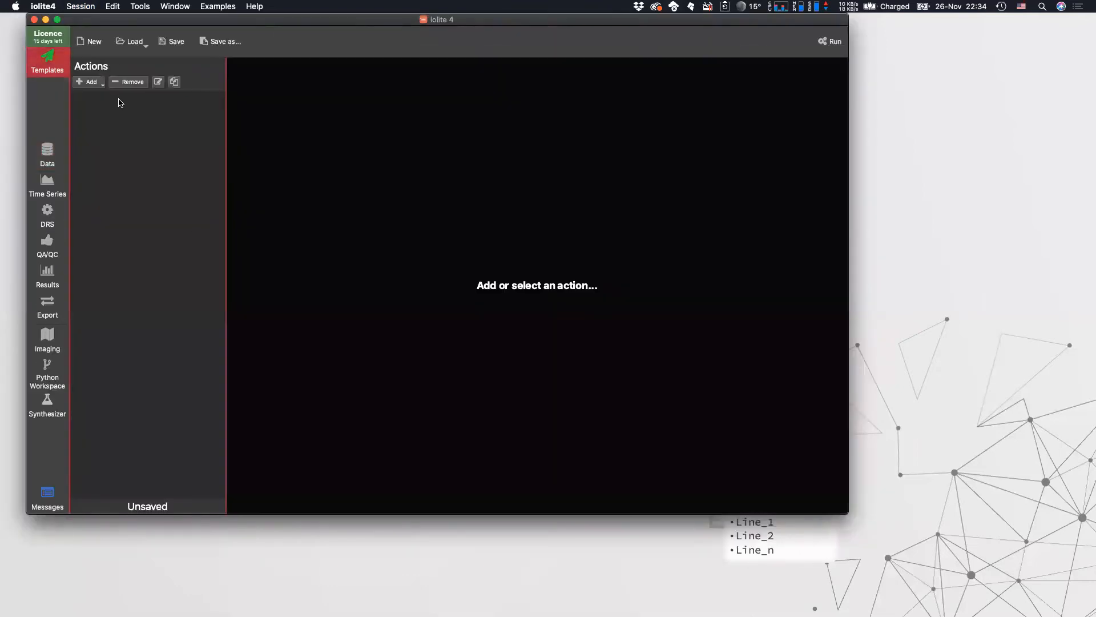
{"action": "left_click", "coordinate": [141, 48]}
{"action": "left_click", "coordinate": [147, 54]}
{"action": "left_click", "coordinate": [123, 136]}
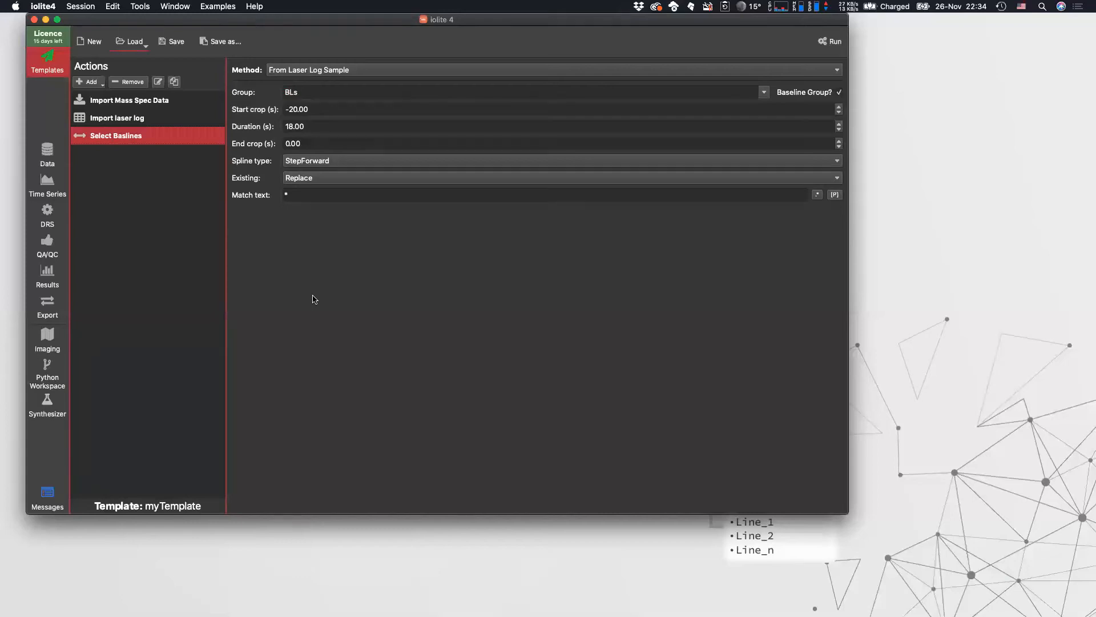
Step: Add a Create selections action named Select NIST612 to the template
{"action": "left_click", "coordinate": [99, 83]}
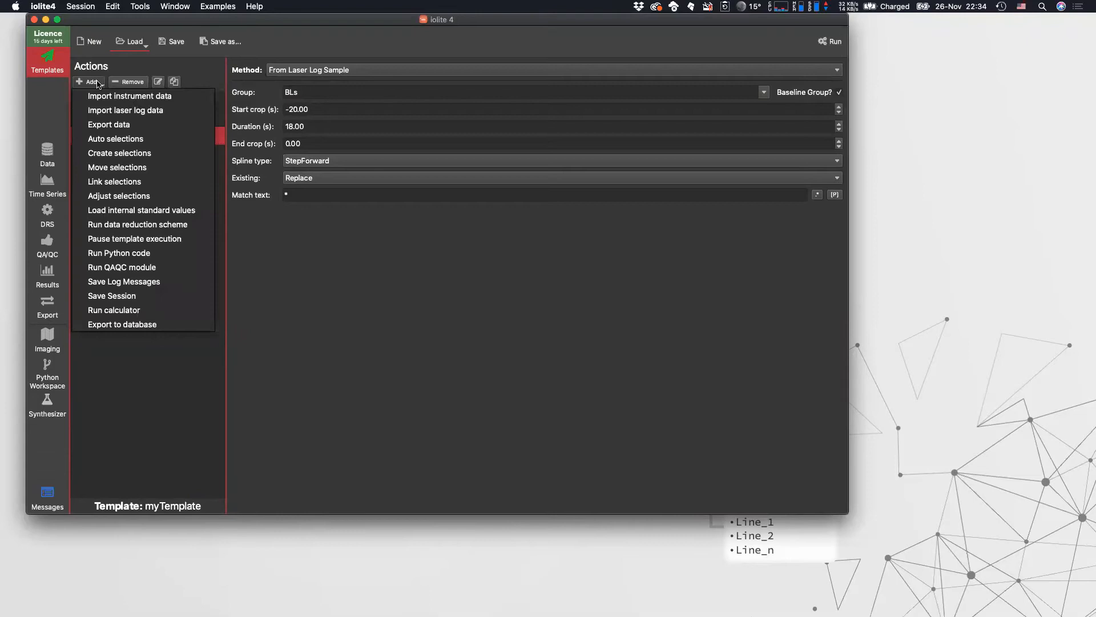
{"action": "left_click", "coordinate": [101, 154]}
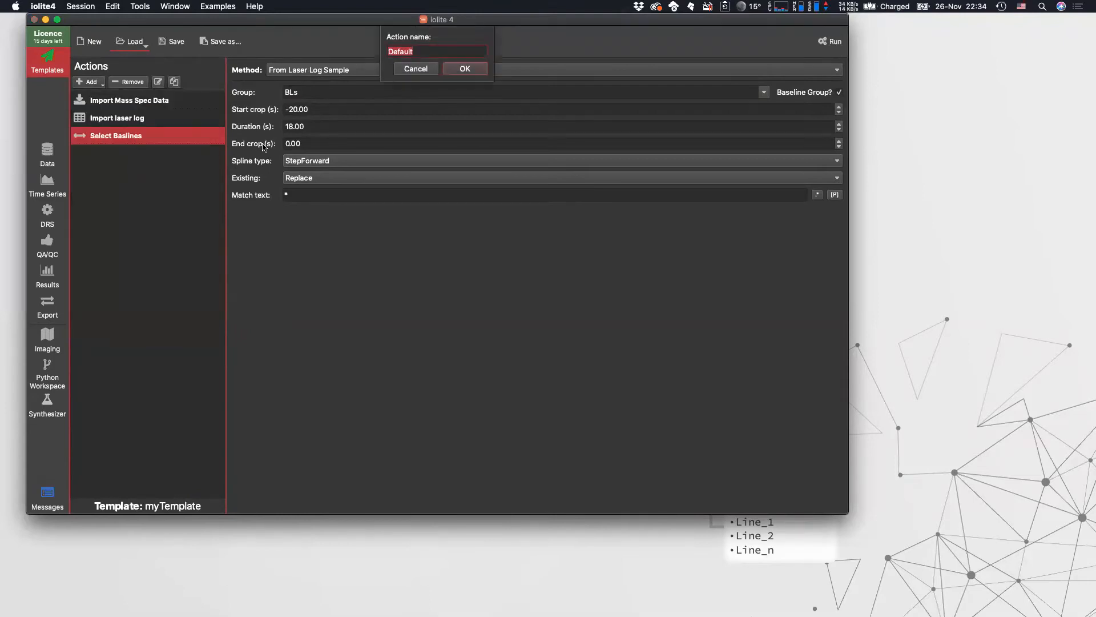
{"action": "type", "text": "Sle"}
{"action": "key", "text": "BackSpace"}
{"action": "key", "text": "BackSpace"}
{"action": "type", "text": "elect NIST612"}
{"action": "key", "text": "Return"}
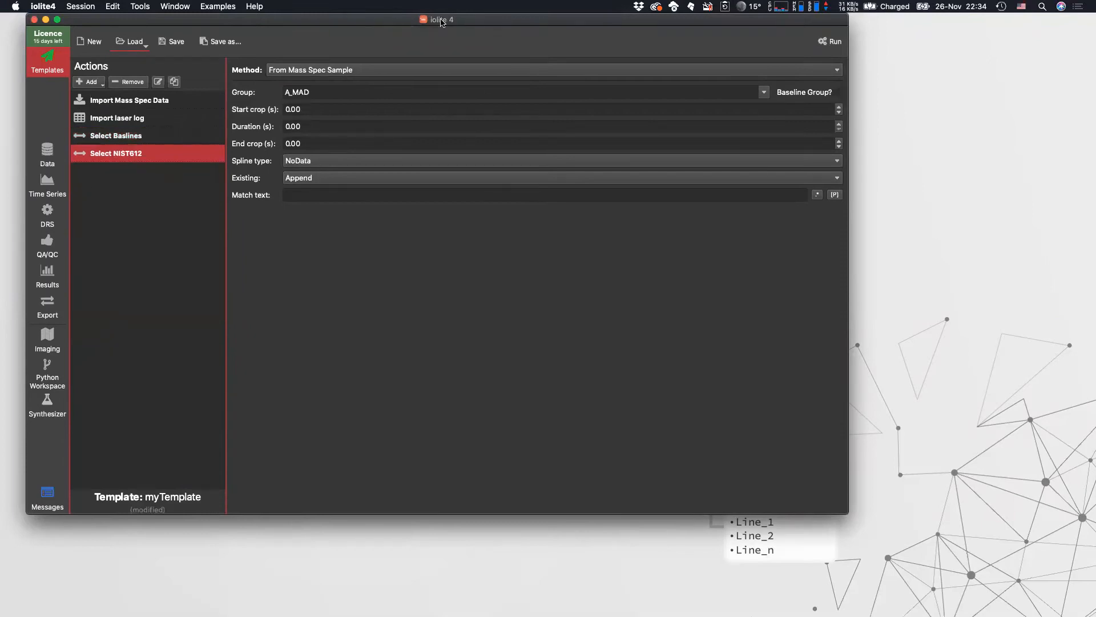
Step: Set the Select NIST612 action's method to From Laser Log Sample and its group to G_NIST612
{"action": "left_click", "coordinate": [292, 70]}
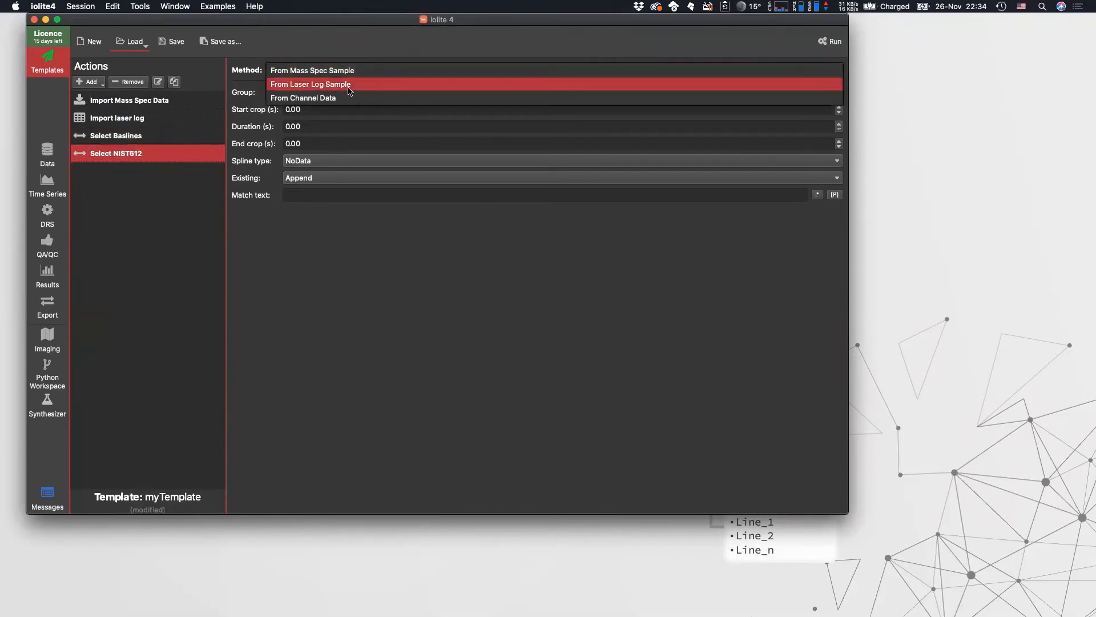
{"action": "left_click", "coordinate": [350, 90]}
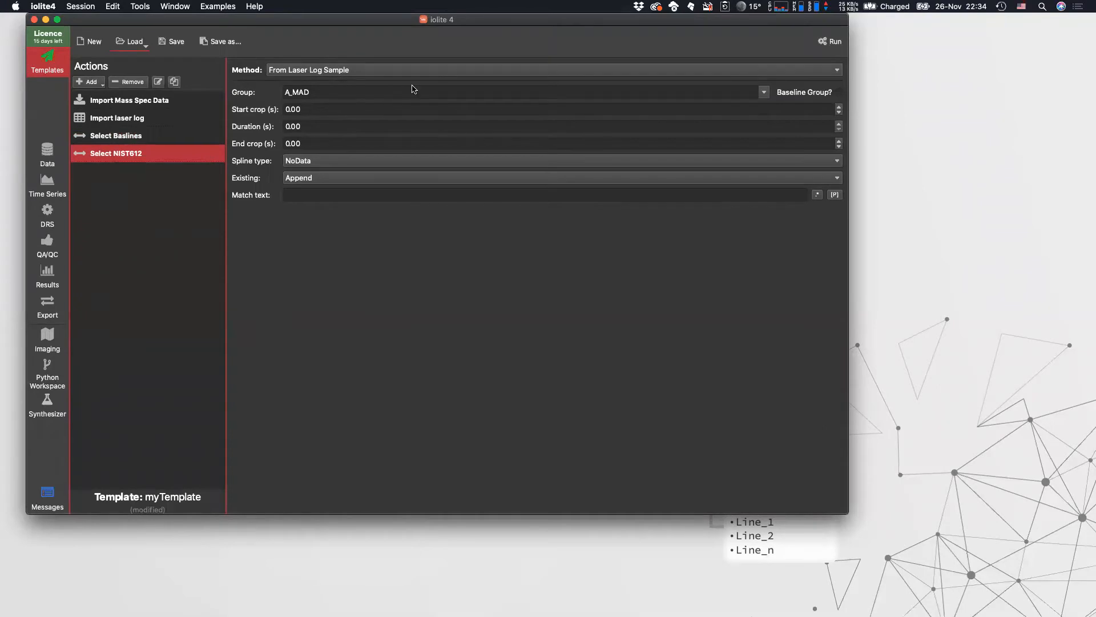
{"action": "left_click", "coordinate": [765, 92]}
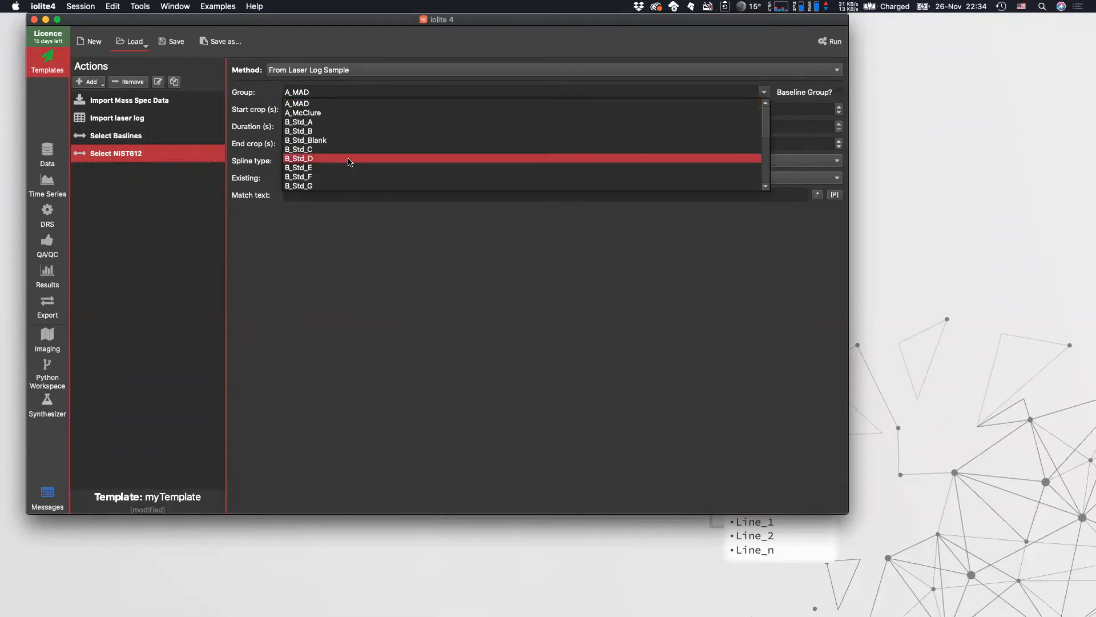
{"action": "scroll", "coordinate": [354, 139], "scroll_direction": "down", "scroll_amount": 6}
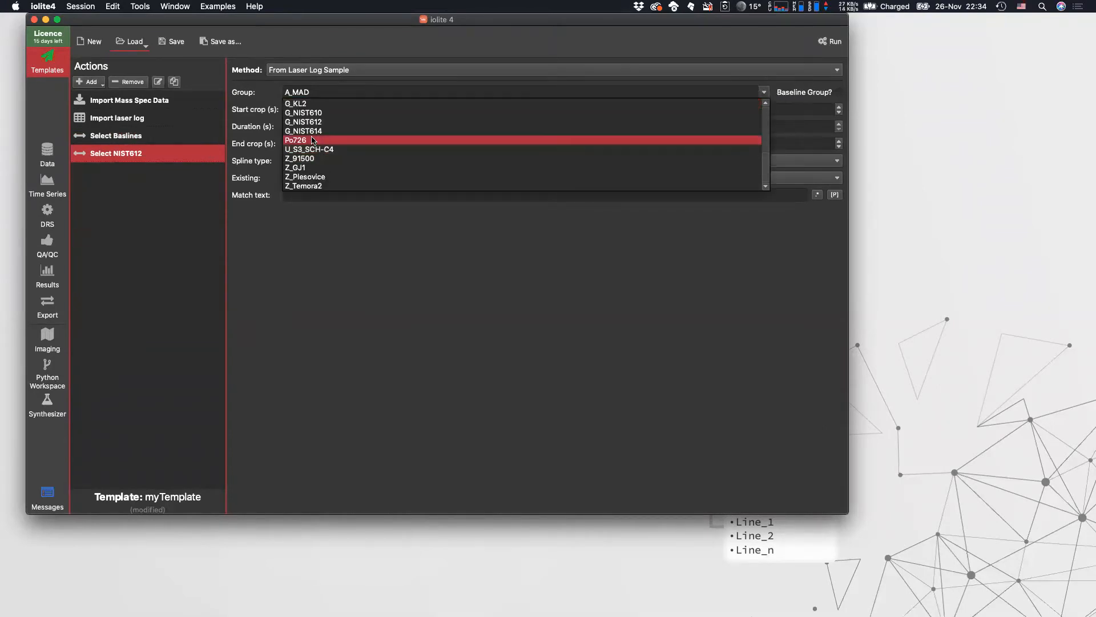
{"action": "left_click", "coordinate": [301, 122]}
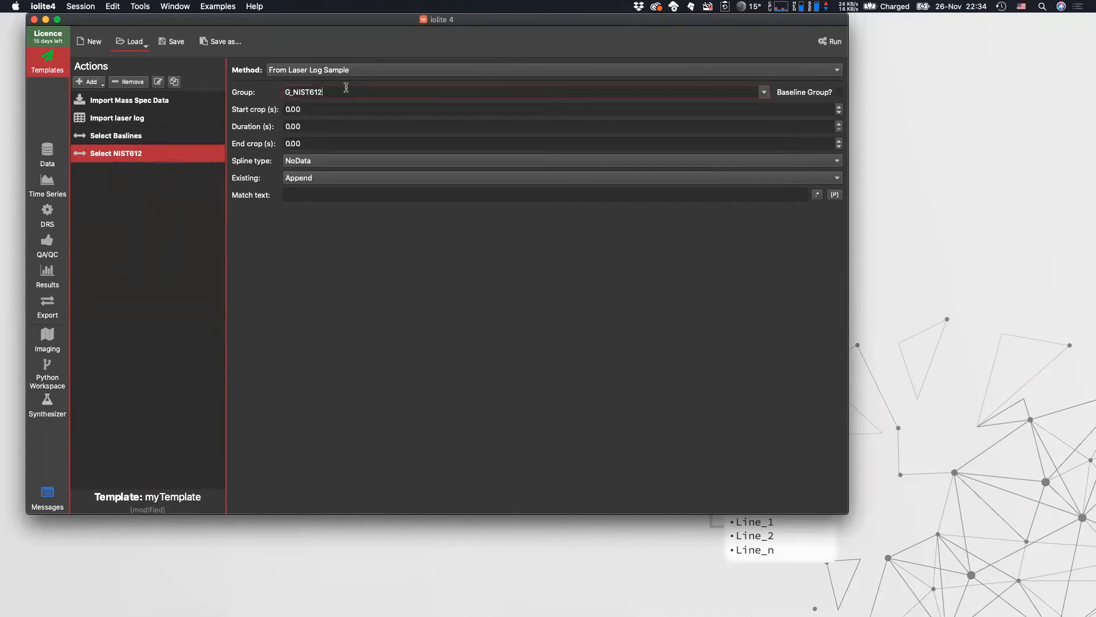
Step: Set both the start crop and the end crop of the NIST612 selections to 1 s
{"action": "left_click", "coordinate": [319, 107]}
{"action": "key", "text": "super+a"}
{"action": "type", "text": "1"}
{"action": "key", "text": "Tab"}
{"action": "key", "text": "Tab"}
{"action": "type", "text": "1"}
{"action": "left_click", "coordinate": [322, 126]}
{"action": "left_click", "coordinate": [311, 109]}
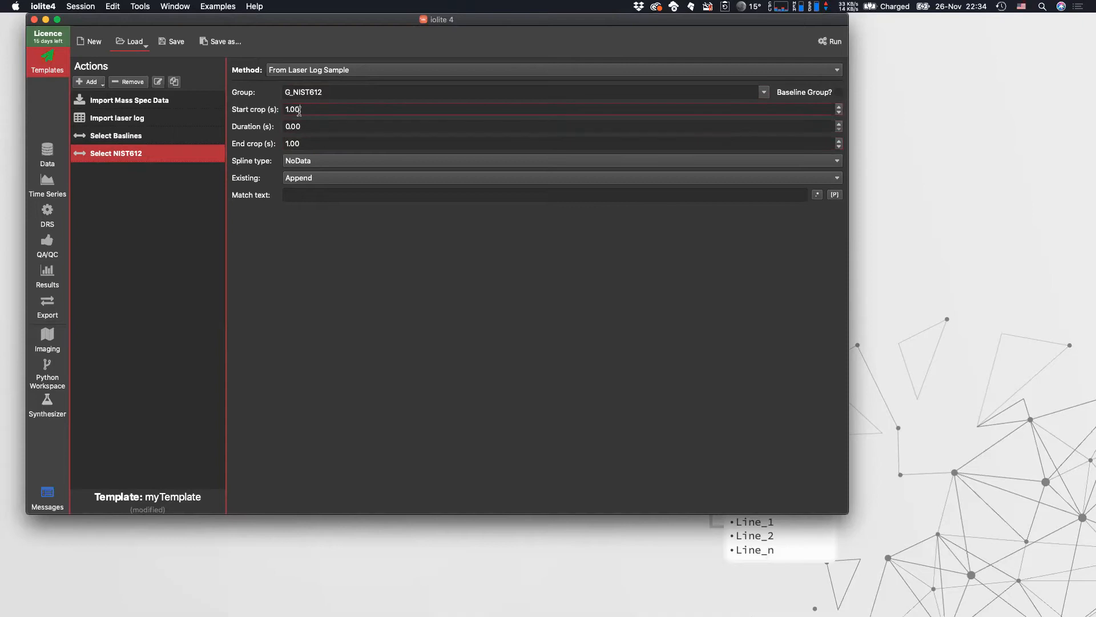
Step: Set the NIST612 action's spline type to Spline_AutoSmooth, existing selections to Replace, and match text to NIST612
{"action": "left_click", "coordinate": [308, 160]}
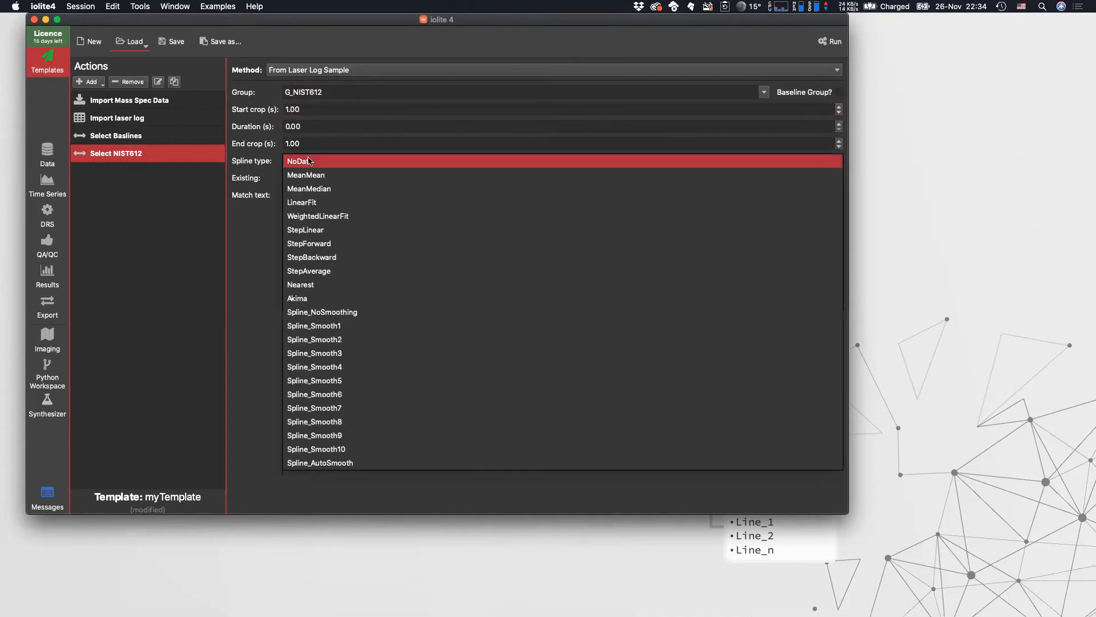
{"action": "left_click", "coordinate": [341, 464]}
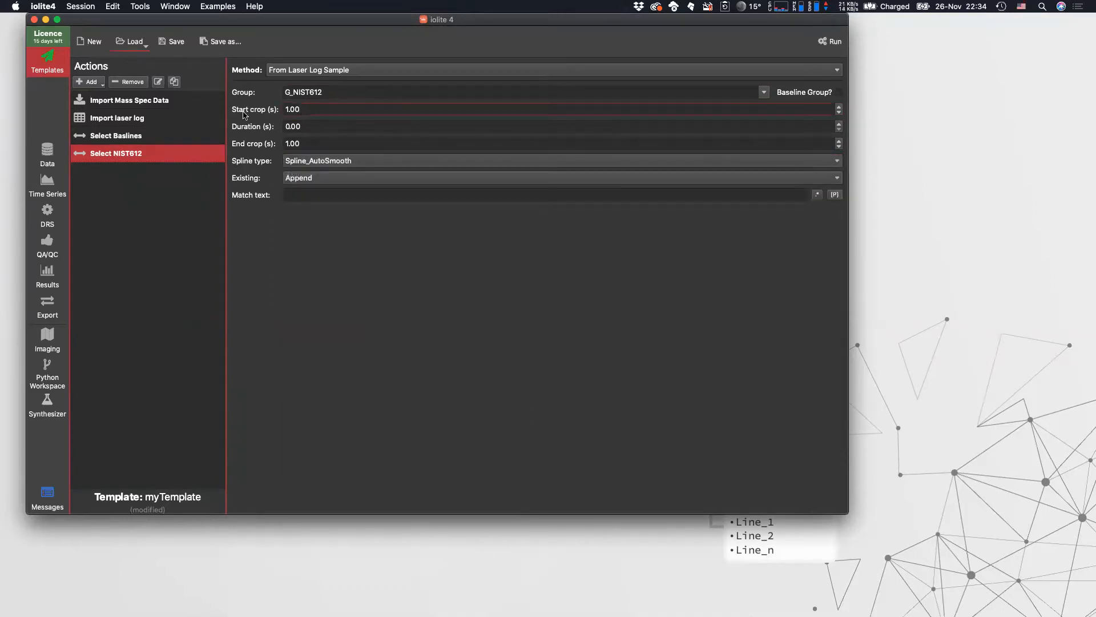
{"action": "left_click", "coordinate": [300, 181]}
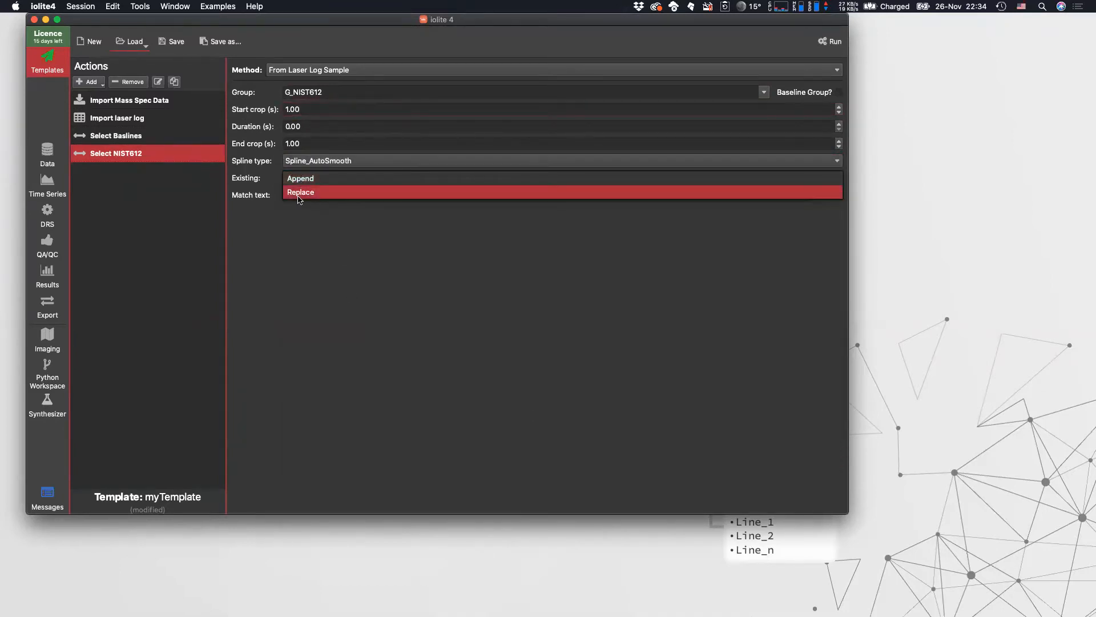
{"action": "left_click", "coordinate": [298, 193]}
{"action": "left_click", "coordinate": [291, 194]}
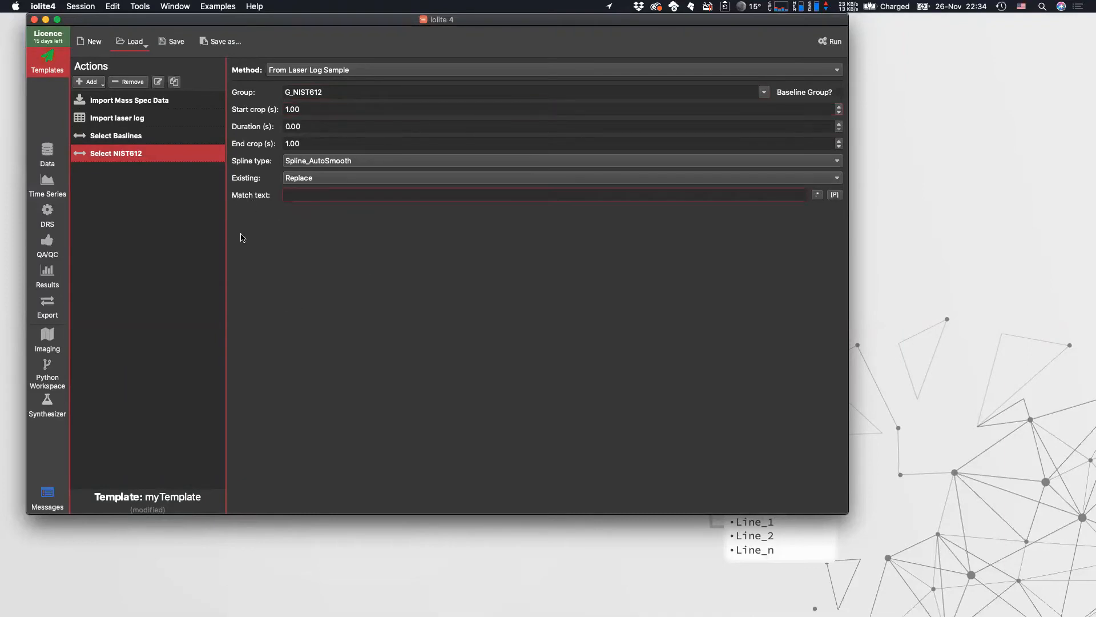
{"action": "type", "text": "NIST612"}
{"action": "left_click", "coordinate": [118, 137]}
{"action": "left_click", "coordinate": [124, 157]}
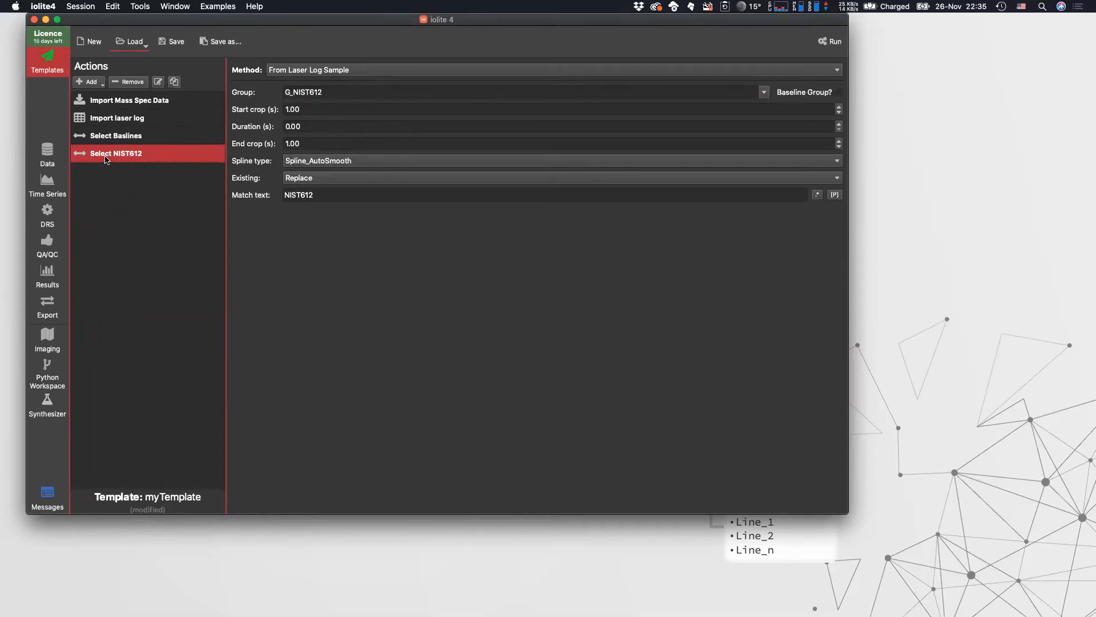
Step: Duplicate the Select NIST612 action and name the copy Select BCR
{"action": "left_click", "coordinate": [174, 83]}
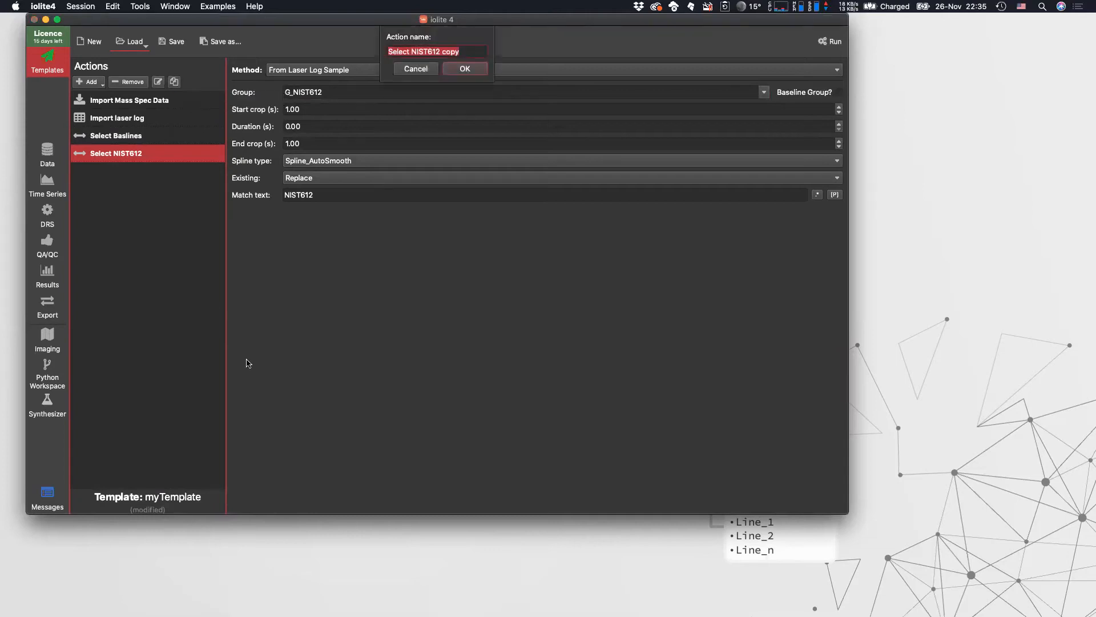
{"action": "key", "text": "Right"}
{"action": "key", "text": "BackSpace"}
{"action": "key", "text": "BackSpace"}
{"action": "key", "text": "BackSpace"}
{"action": "key", "text": "BackSpace"}
{"action": "key", "text": "BackSpace"}
{"action": "key", "text": "BackSpace"}
{"action": "key", "text": "BackSpace"}
{"action": "key", "text": "BackSpace"}
{"action": "key", "text": "BackSpace"}
{"action": "key", "text": "BackSpace"}
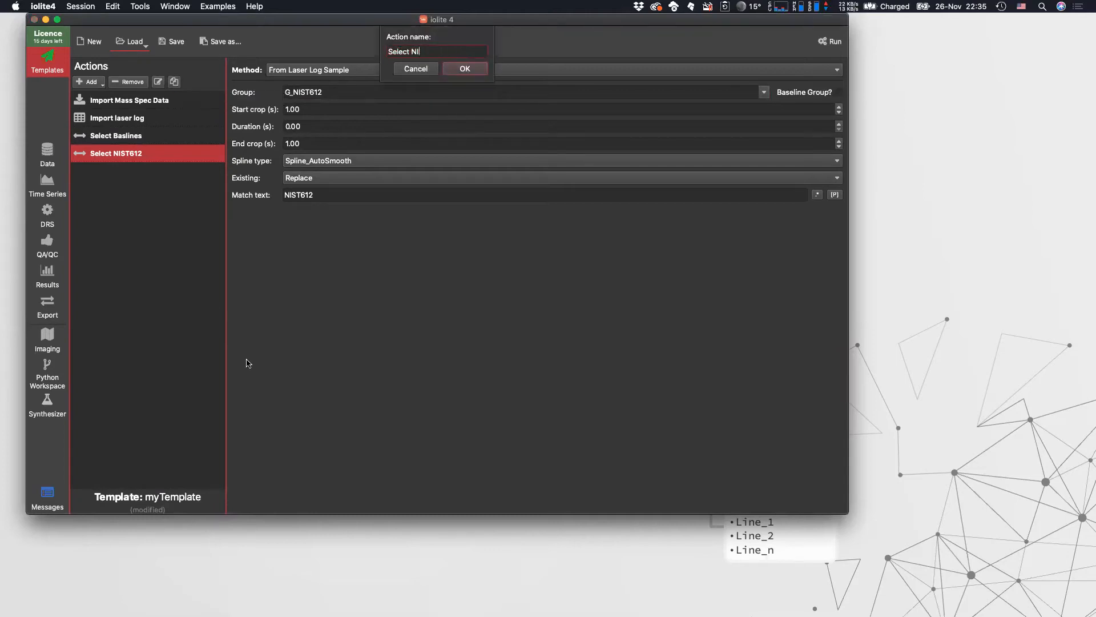
{"action": "type", "text": "BCR"}
{"action": "key", "text": "Return"}
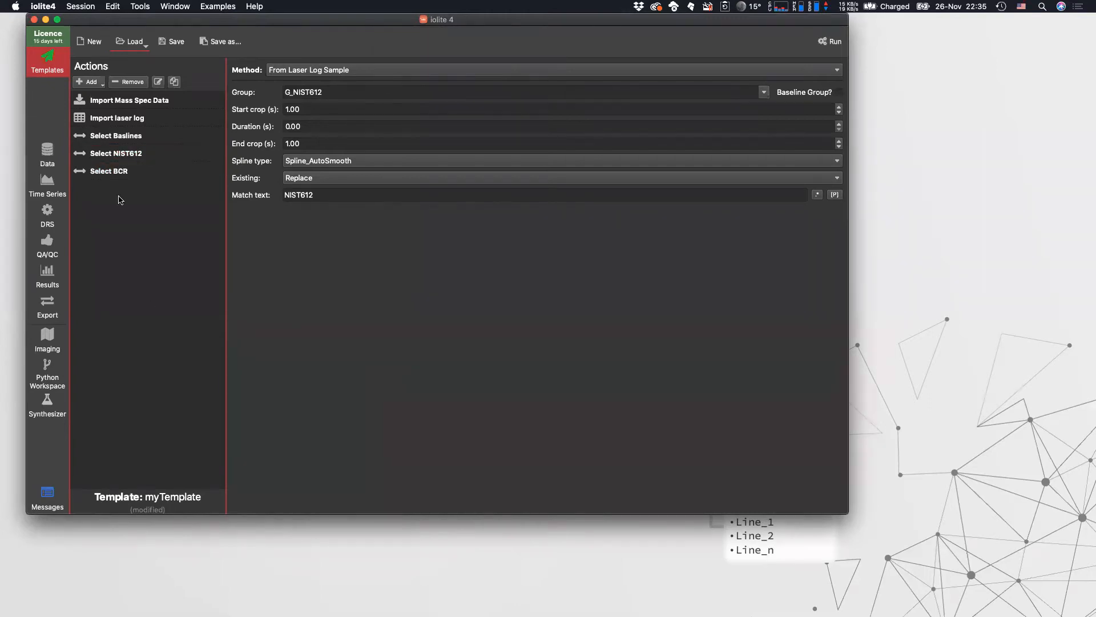
Step: Set the Select BCR action's group to G_BCR2G and its match text to BCR
{"action": "left_click", "coordinate": [121, 169]}
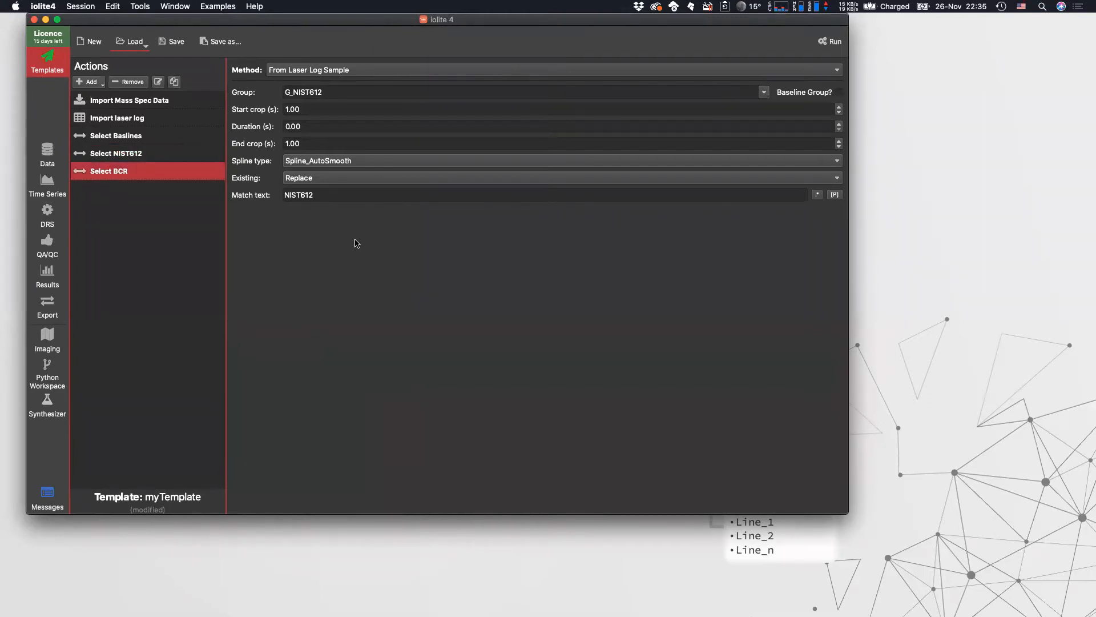
{"action": "left_click", "coordinate": [764, 93]}
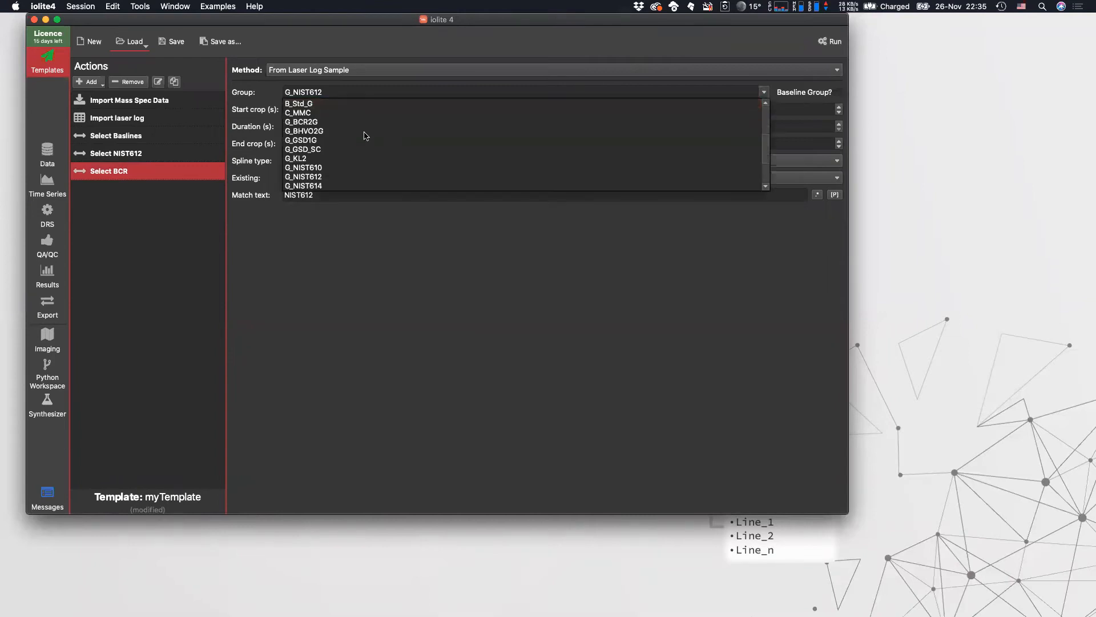
{"action": "left_click", "coordinate": [300, 126]}
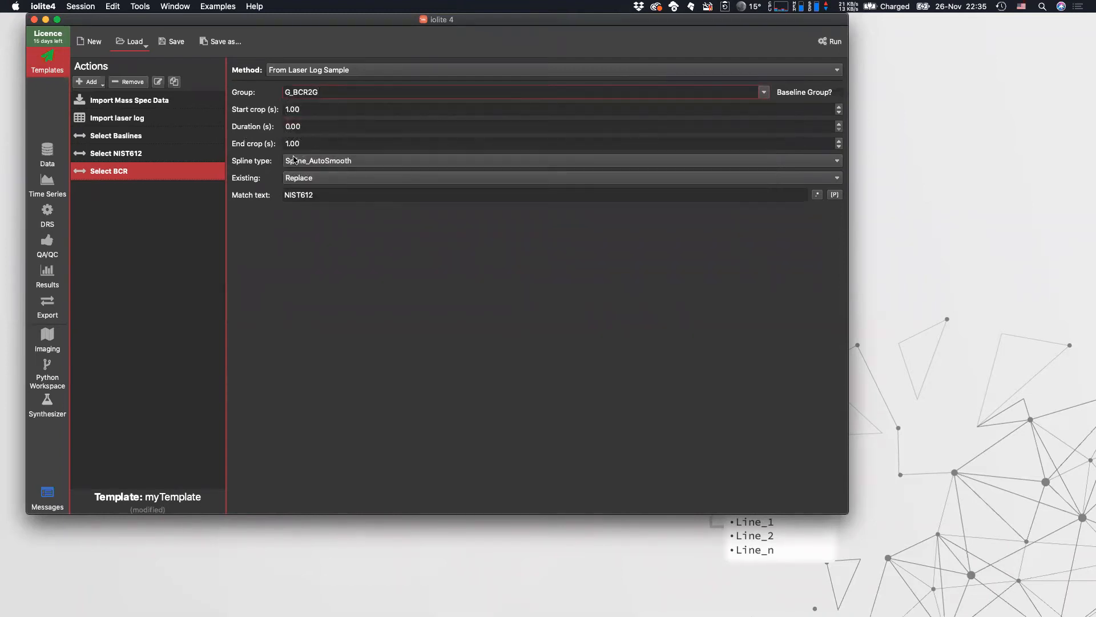
{"action": "double_click", "coordinate": [323, 195]}
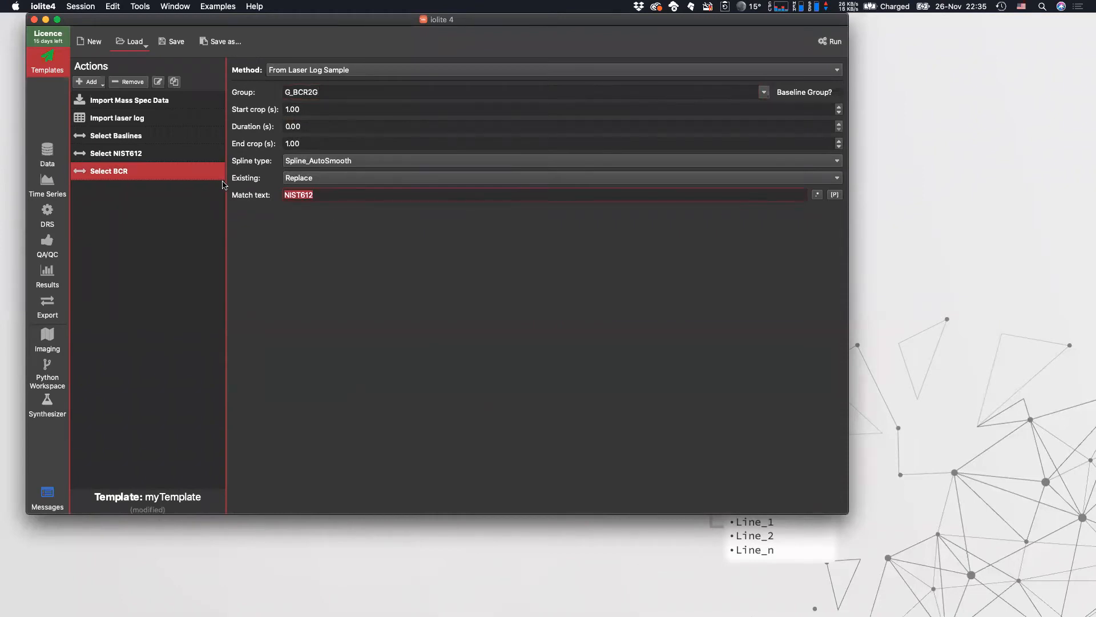
{"action": "type", "text": "BCR"}
Step: Duplicate the Select BCR action and name the copy Select BHVO
{"action": "left_click", "coordinate": [174, 81]}
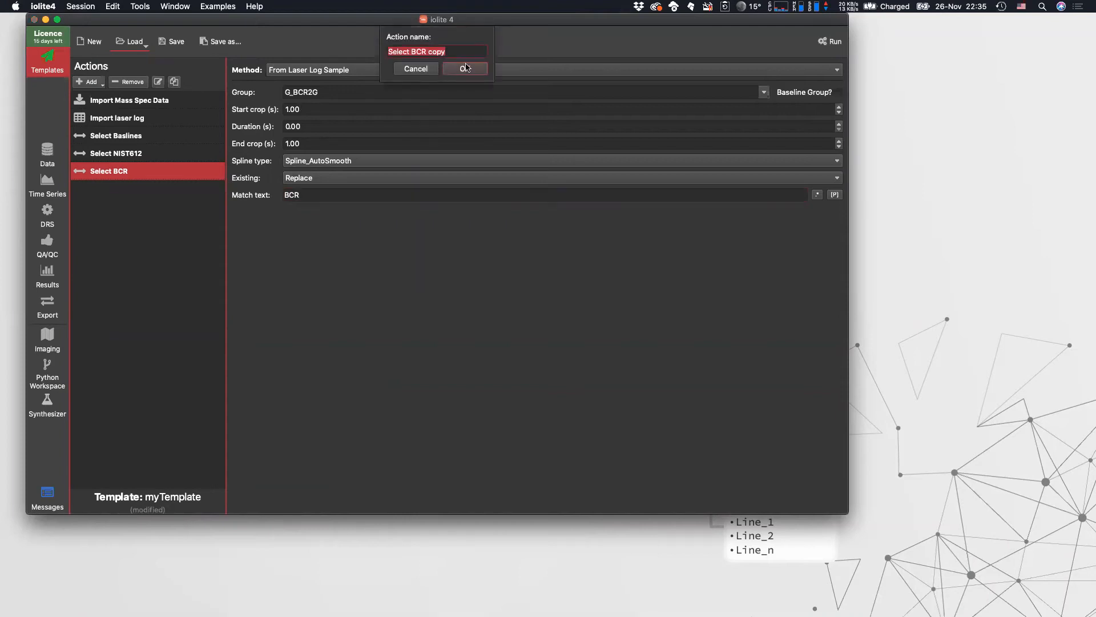
{"action": "key", "text": "Right"}
{"action": "key", "text": "BackSpace"}
{"action": "key", "text": "BackSpace"}
{"action": "key", "text": "BackSpace"}
{"action": "key", "text": "BackSpace"}
{"action": "key", "text": "BackSpace"}
{"action": "key", "text": "BackSpace"}
{"action": "key", "text": "BackSpace"}
{"action": "type", "text": "HVO"}
{"action": "left_click", "coordinate": [466, 68]}
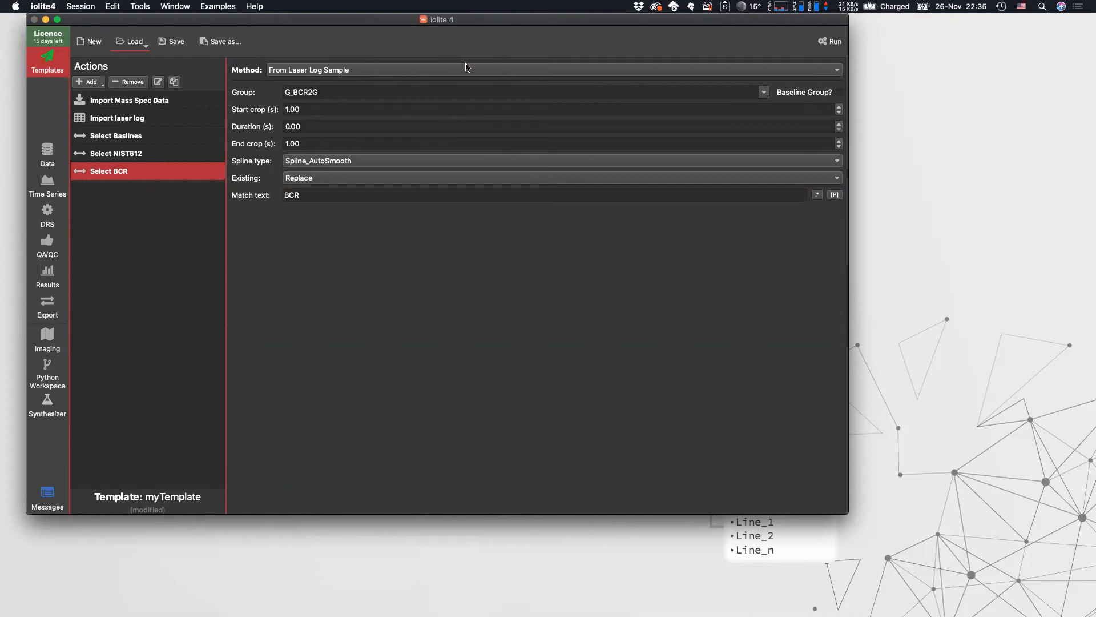
Step: Set the Select BHVO action's group to G_BHVO2G and its match text to BHVO
{"action": "left_click", "coordinate": [117, 189]}
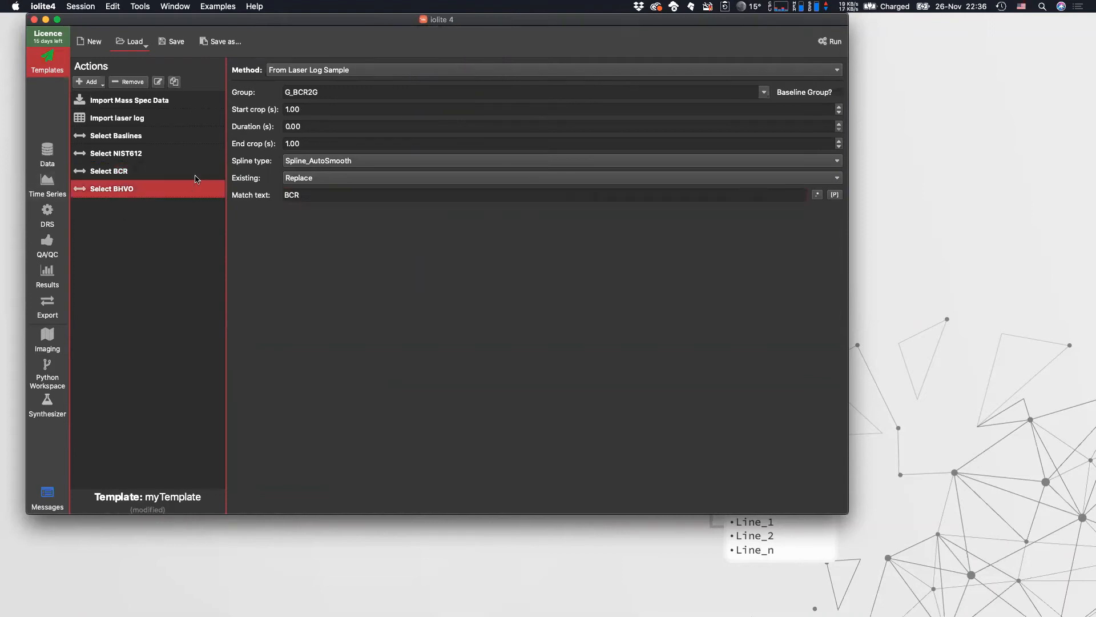
{"action": "left_click", "coordinate": [764, 93]}
{"action": "scroll", "coordinate": [407, 149], "scroll_direction": "down", "scroll_amount": 3}
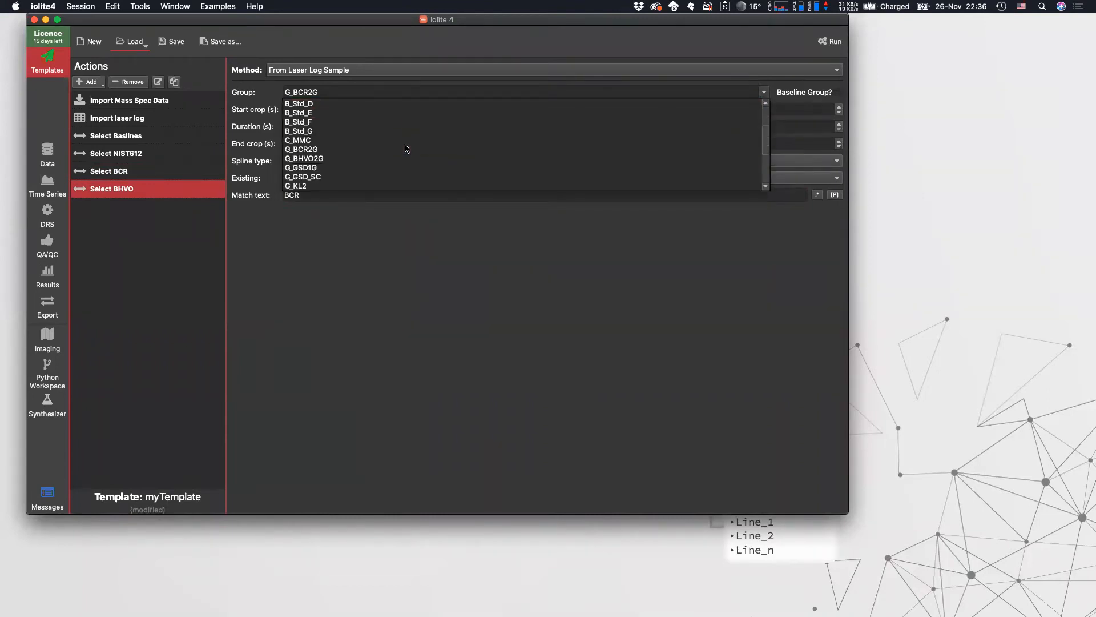
{"action": "scroll", "coordinate": [363, 143], "scroll_direction": "down", "scroll_amount": 3}
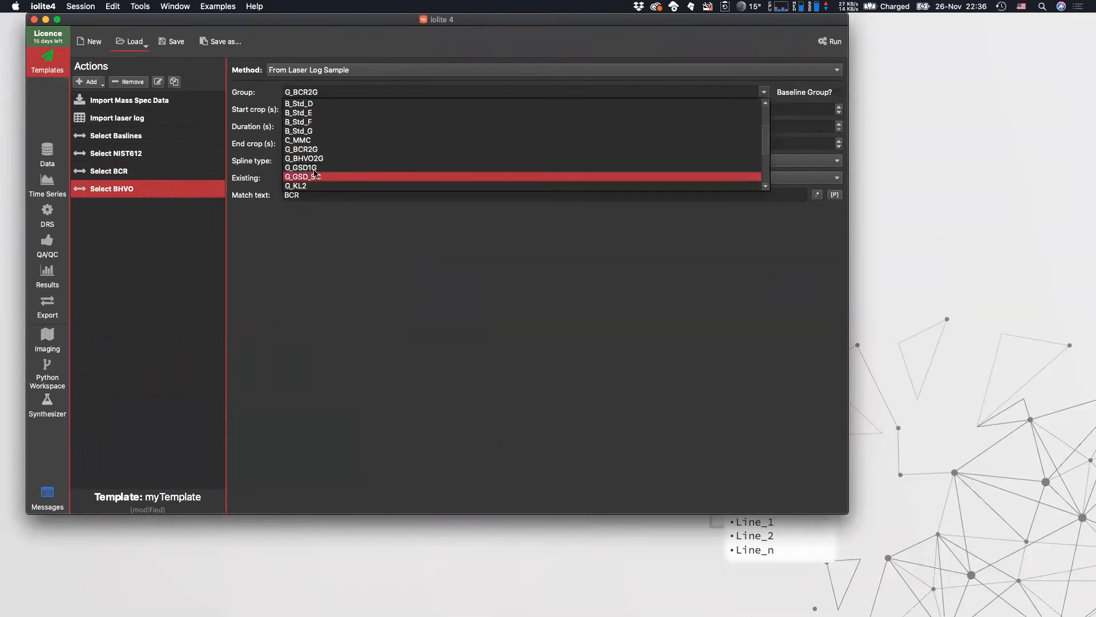
{"action": "left_click", "coordinate": [308, 159]}
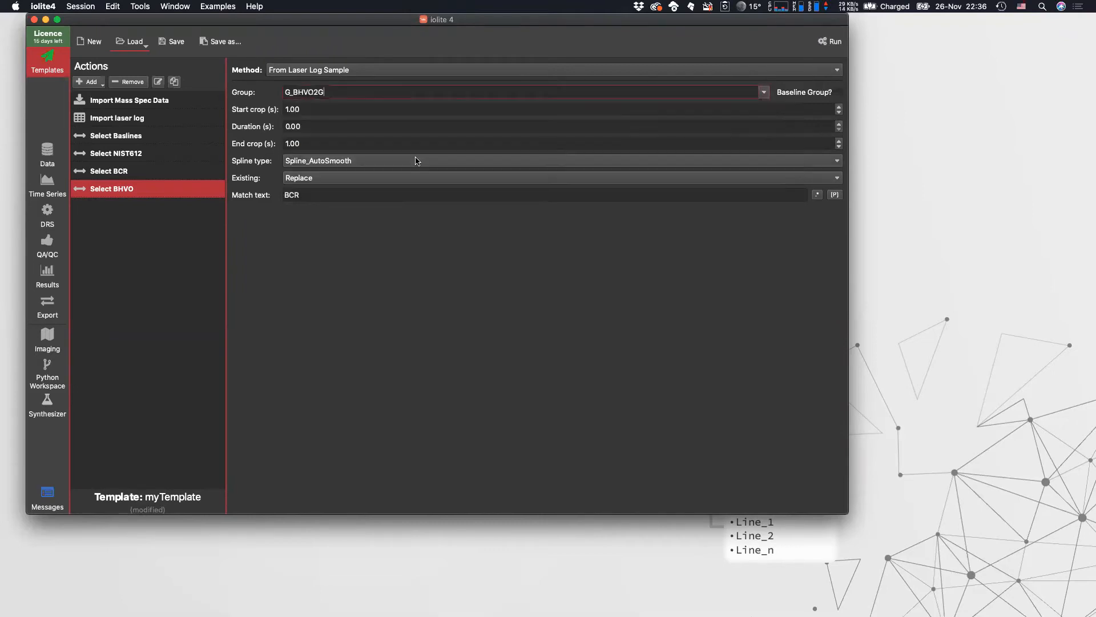
{"action": "left_click_drag", "start_coordinate": [332, 197], "coordinate": [207, 182]}
{"action": "type", "text": "B"}
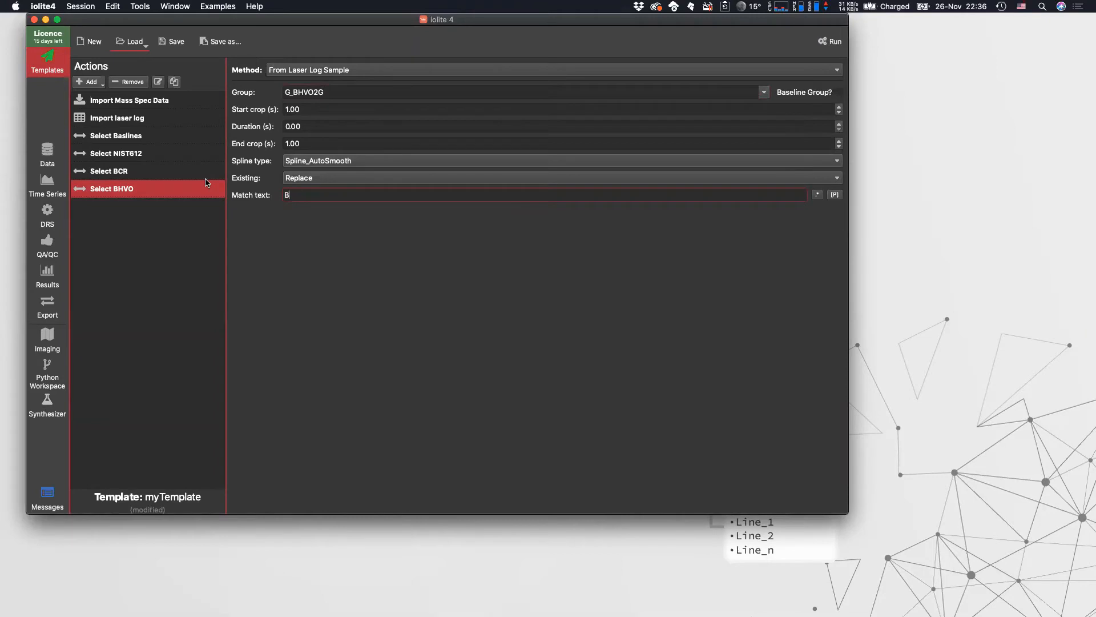
{"action": "type", "text": "HVO"}
Step: Add an Auto selections action to the template and name it Select Samps
{"action": "left_click", "coordinate": [95, 83]}
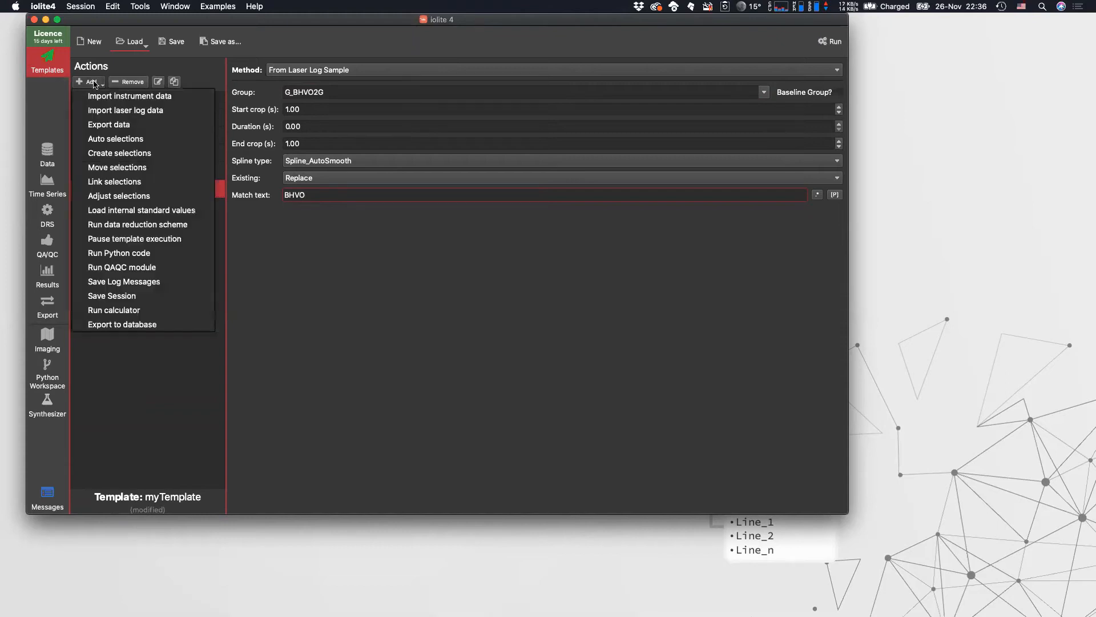
{"action": "left_click", "coordinate": [102, 139]}
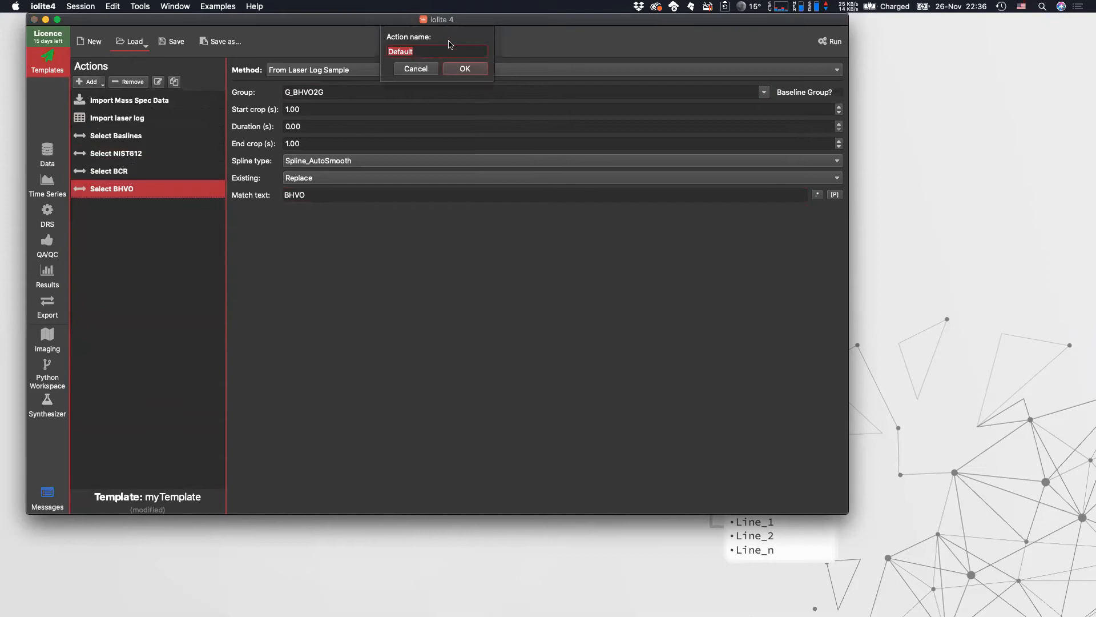
{"action": "type", "text": "Select Samps"}
{"action": "key", "text": "Return"}
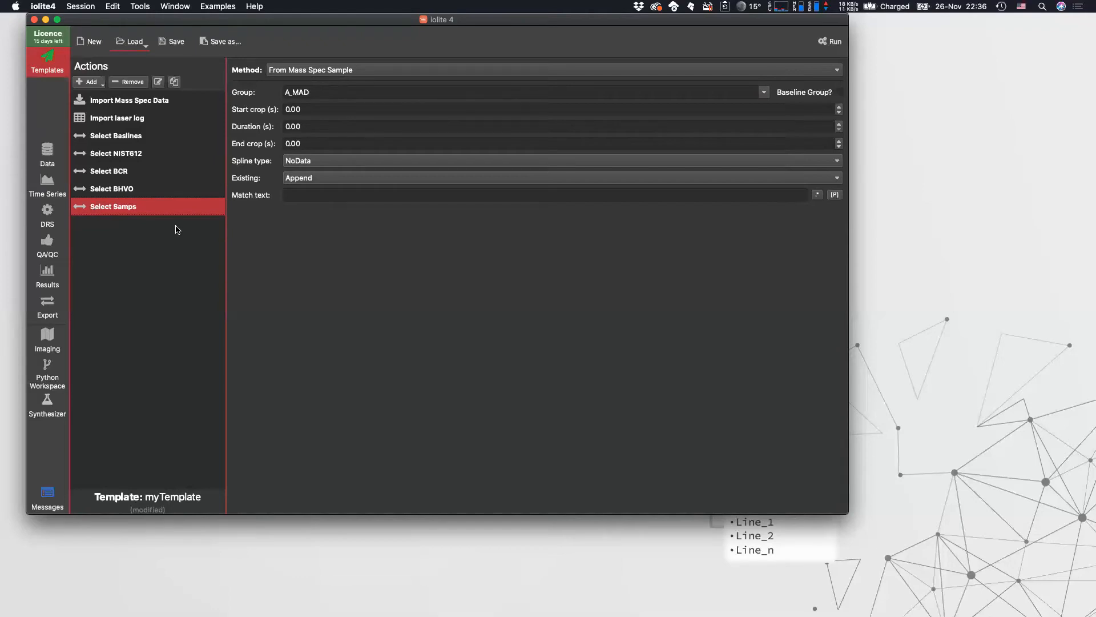
Step: Set the Select Samps action's group to Samps, with start crop and end crop of 1 second each
{"action": "double_click", "coordinate": [325, 92]}
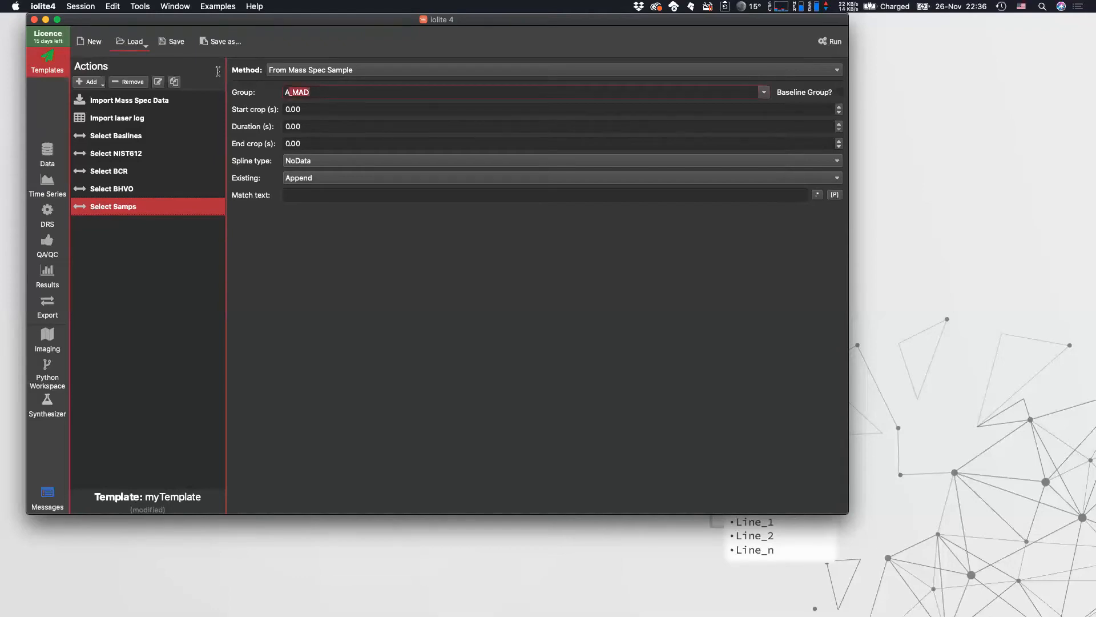
{"action": "type", "text": "Samps"}
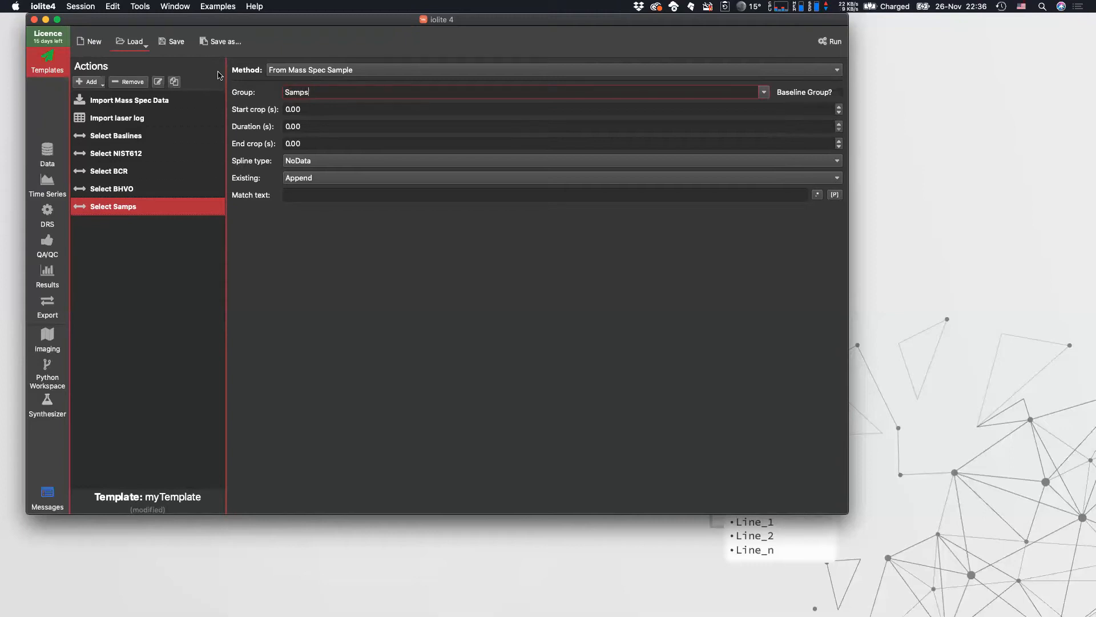
{"action": "double_click", "coordinate": [317, 108]}
{"action": "type", "text": "1"}
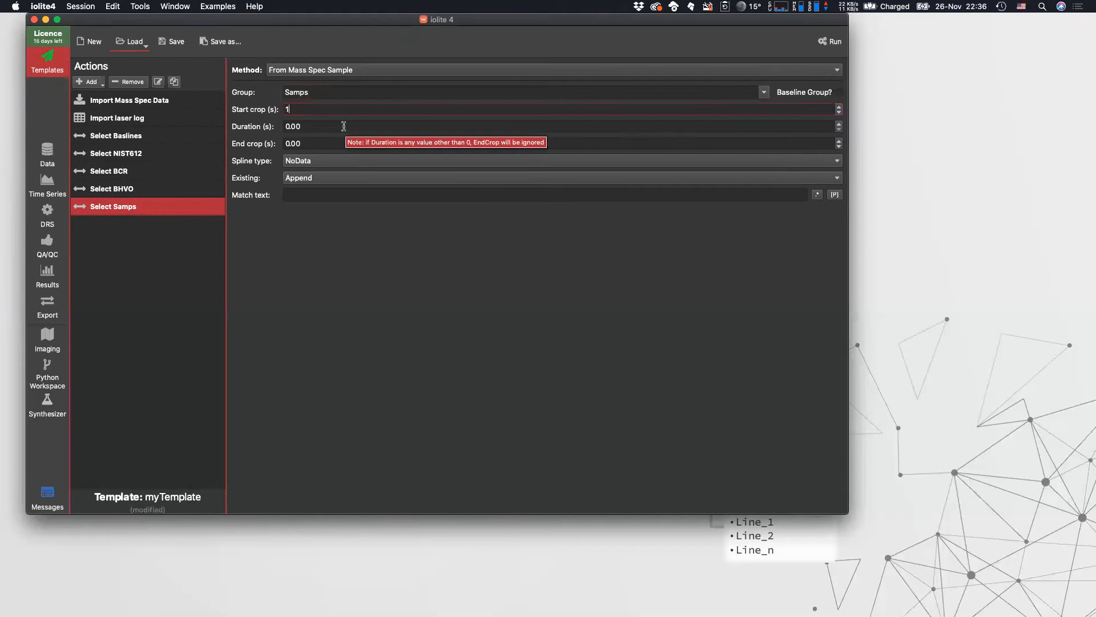
{"action": "key", "text": "Tab"}
{"action": "key", "text": "Tab"}
{"action": "type", "text": "1"}
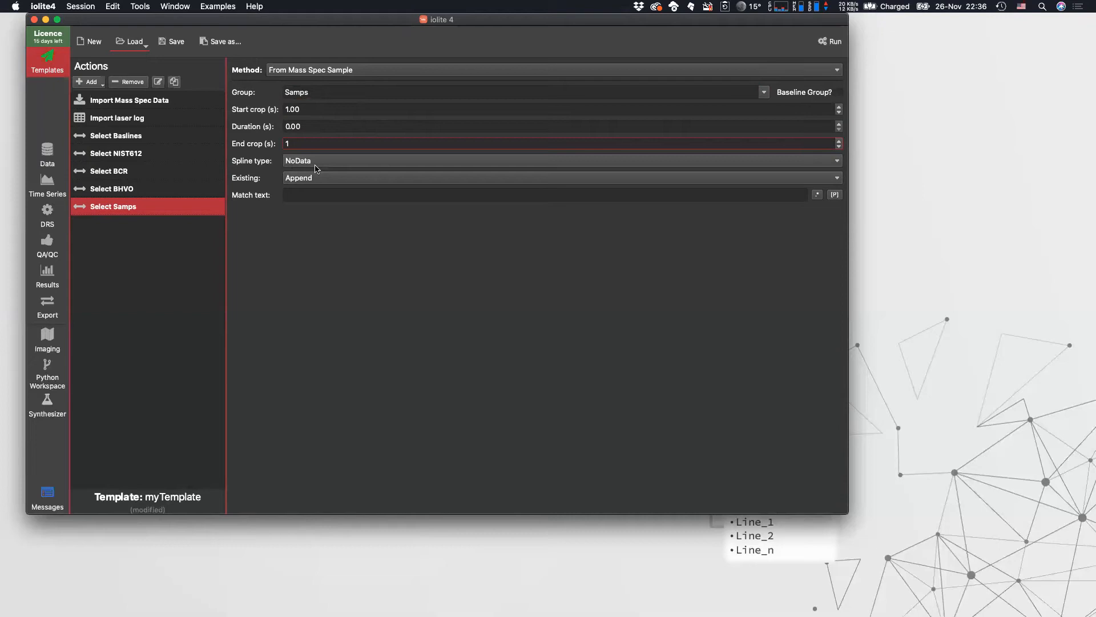
Step: Make Select Samps replace existing selections and match by the regular expression !NIST|BCR|BHVO
{"action": "left_click", "coordinate": [302, 181]}
{"action": "left_click", "coordinate": [301, 195]}
{"action": "left_click", "coordinate": [316, 195]}
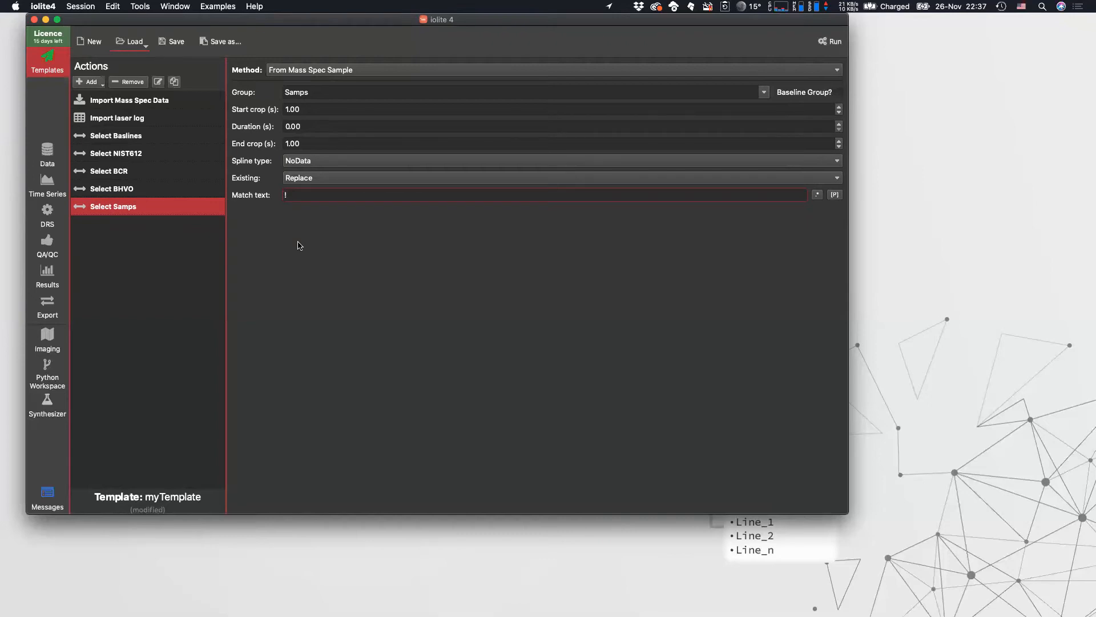
{"action": "type", "text": "IST"}
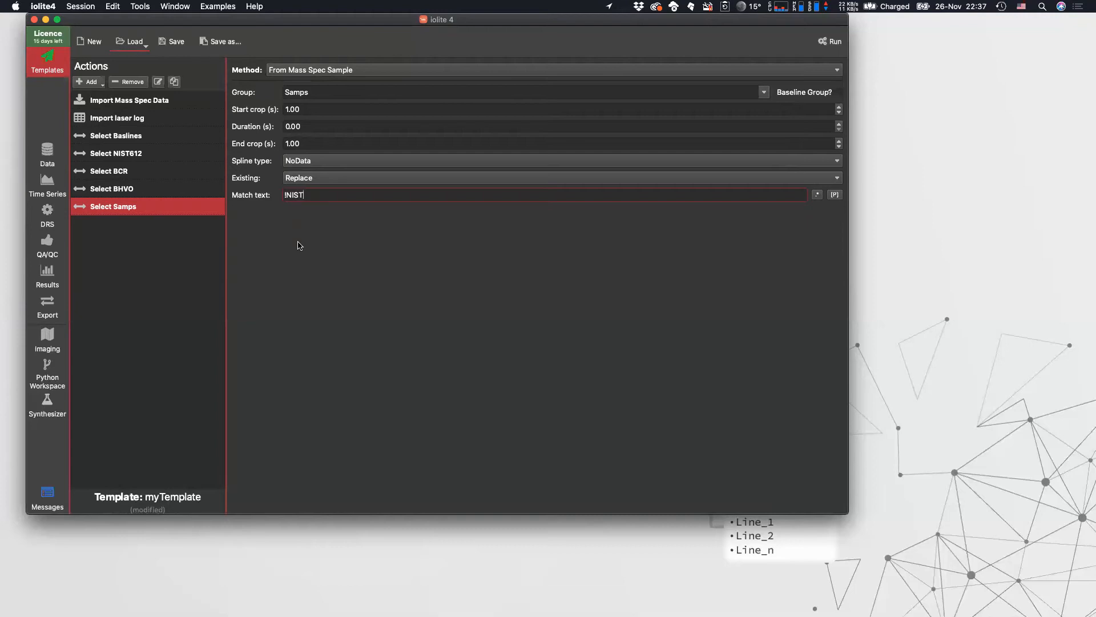
{"action": "left_click", "coordinate": [816, 197]}
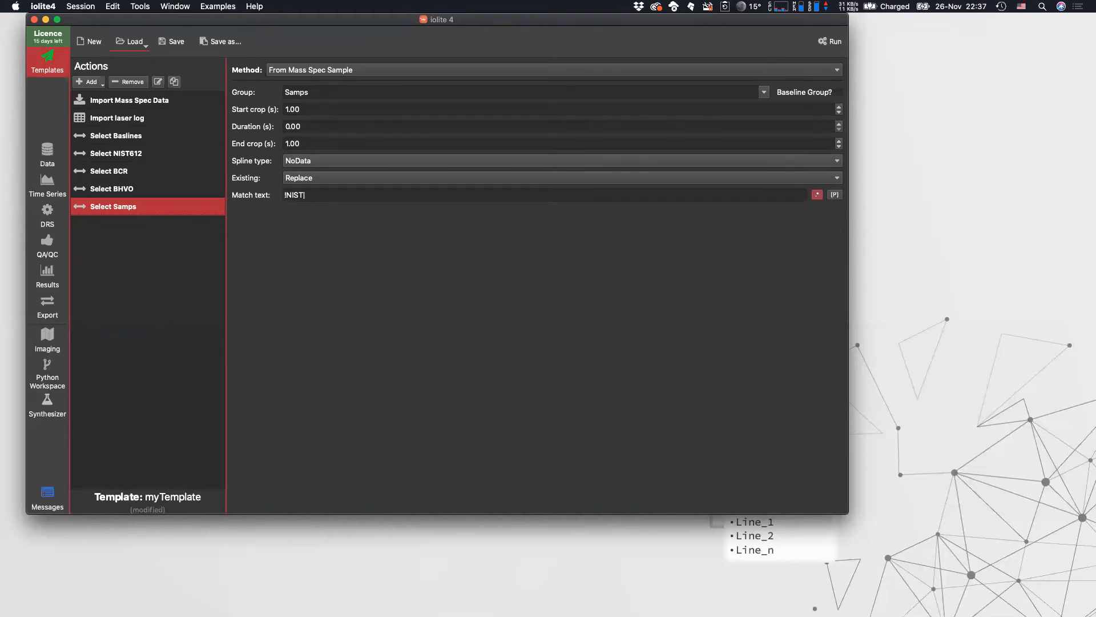
{"action": "left_click", "coordinate": [323, 197]}
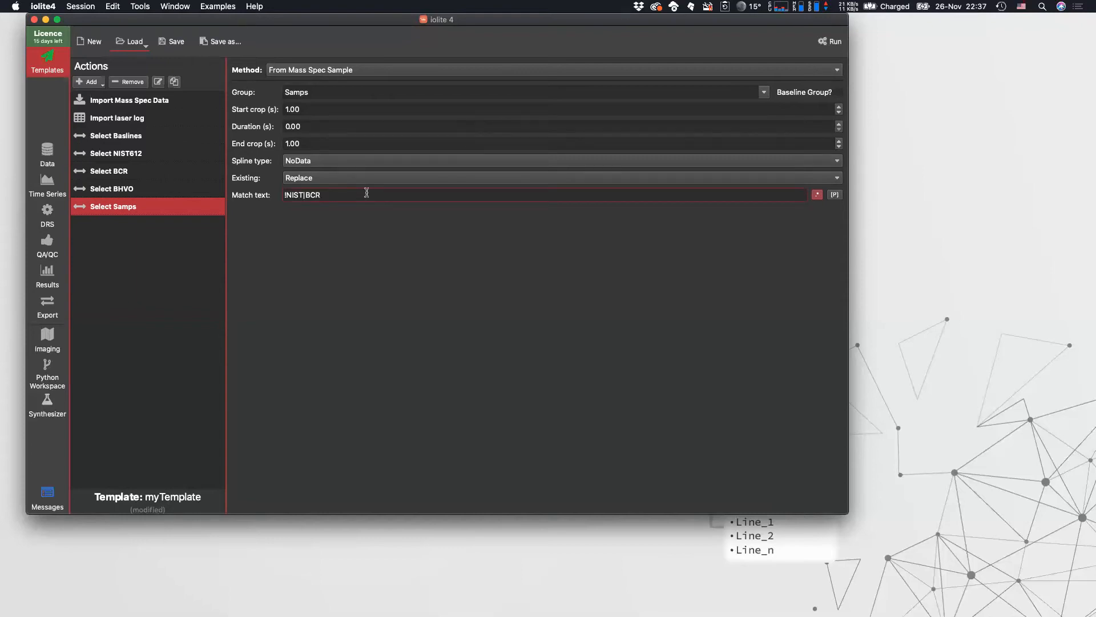
{"action": "type", "text": "BCR|BHVO"}
Step: Save the template and run all of its actions
{"action": "left_click", "coordinate": [176, 42]}
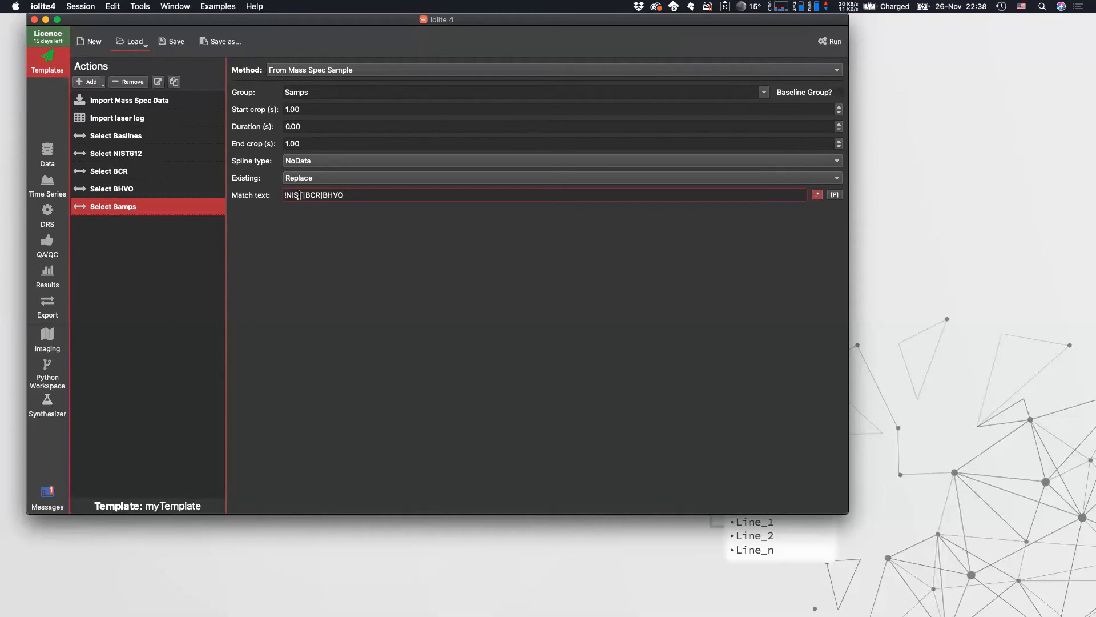
{"action": "left_click", "coordinate": [45, 153]}
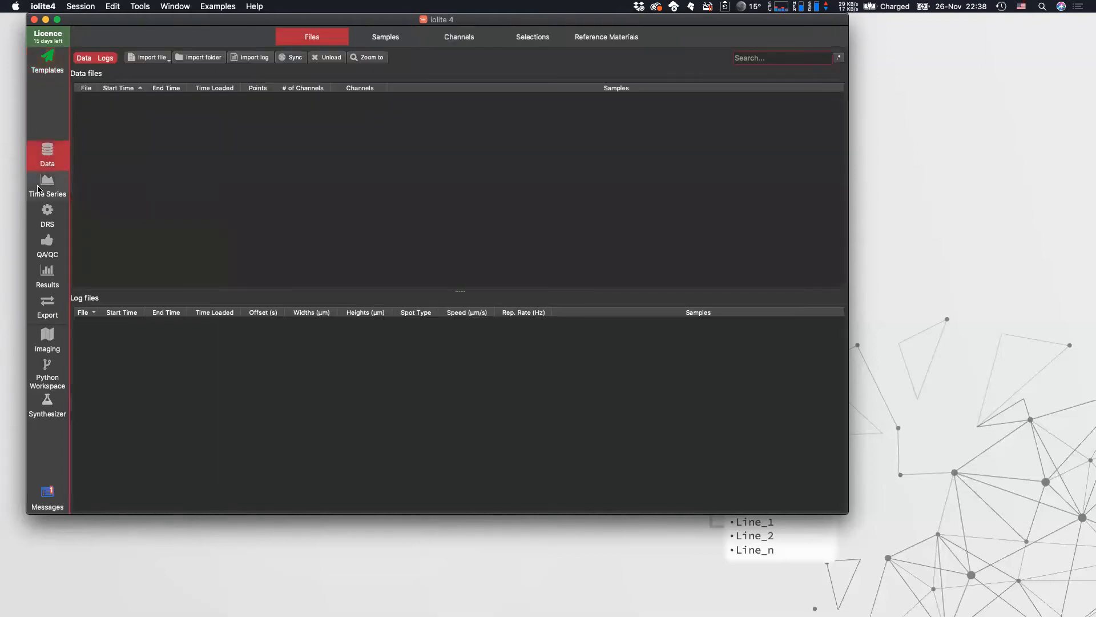
{"action": "left_click", "coordinate": [45, 62]}
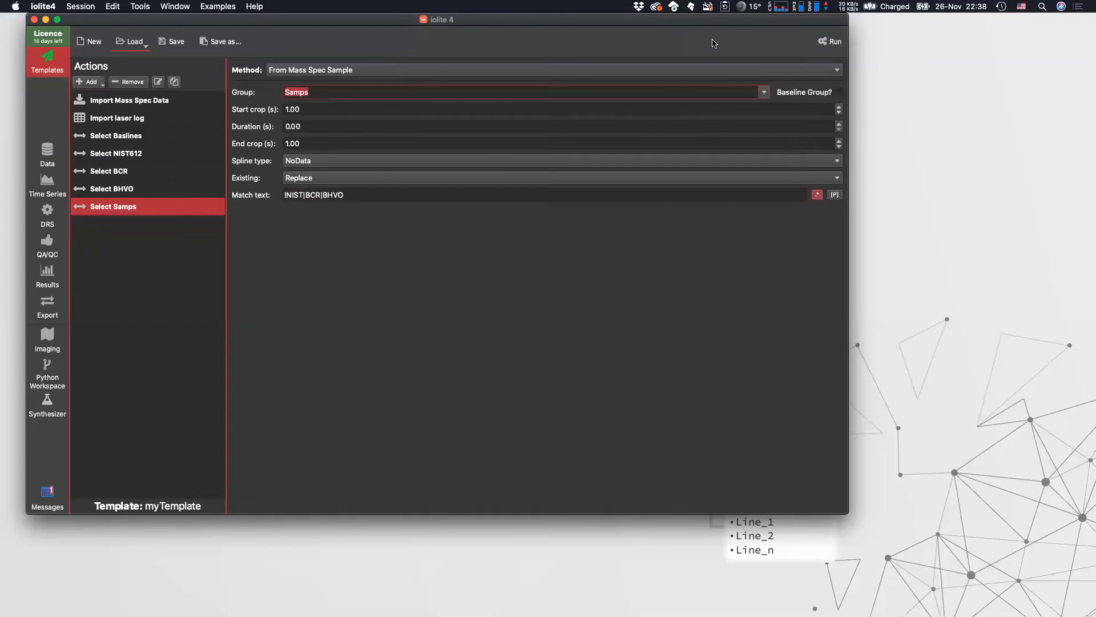
{"action": "left_click", "coordinate": [826, 45]}
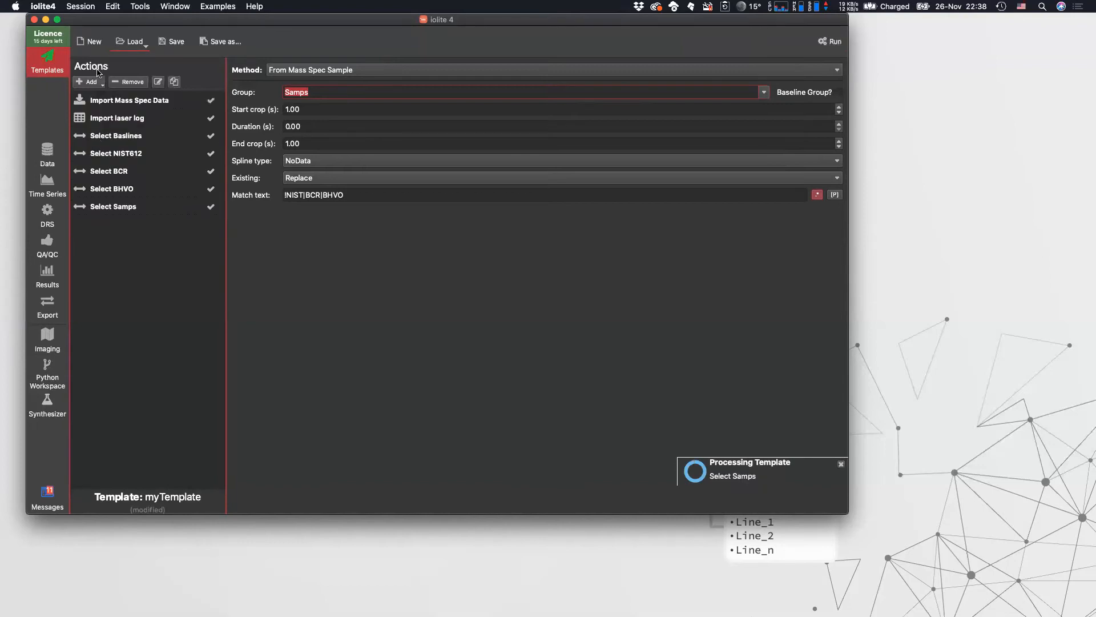
Step: Plot the Si29 channel in the time series and inspect the baseline, reference material and Samps selection groups
{"action": "left_click", "coordinate": [48, 186]}
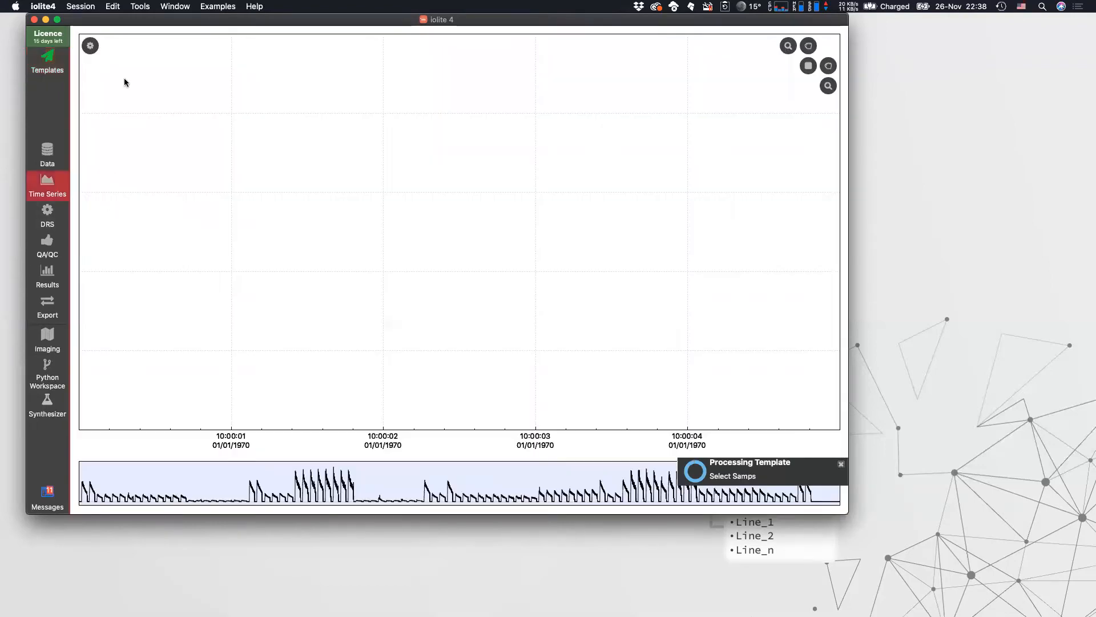
{"action": "left_click", "coordinate": [90, 46]}
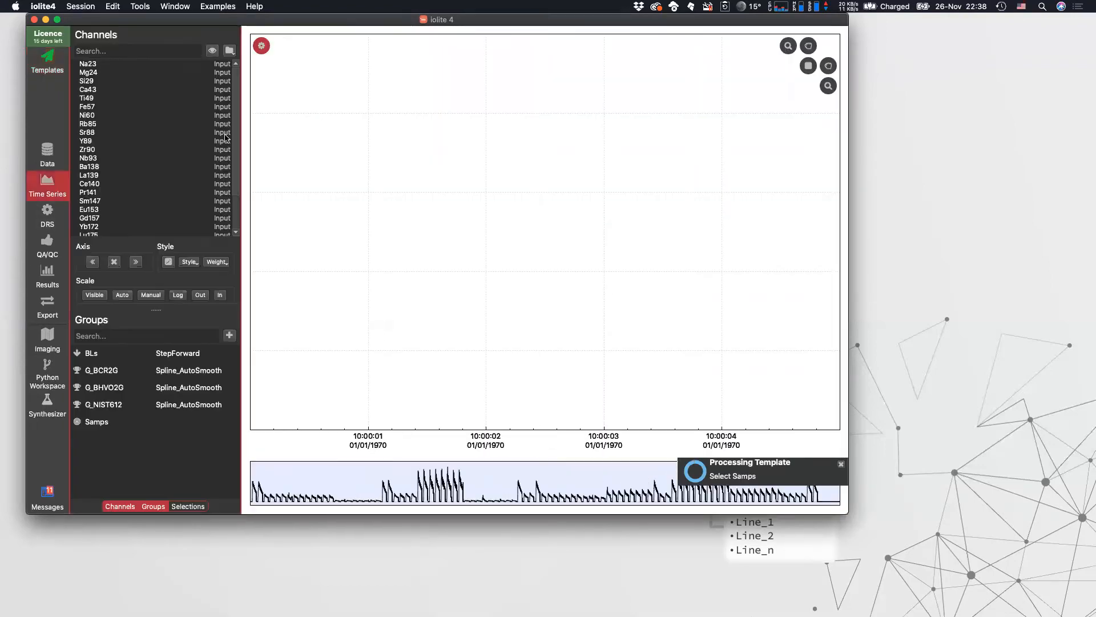
{"action": "left_click", "coordinate": [84, 82]}
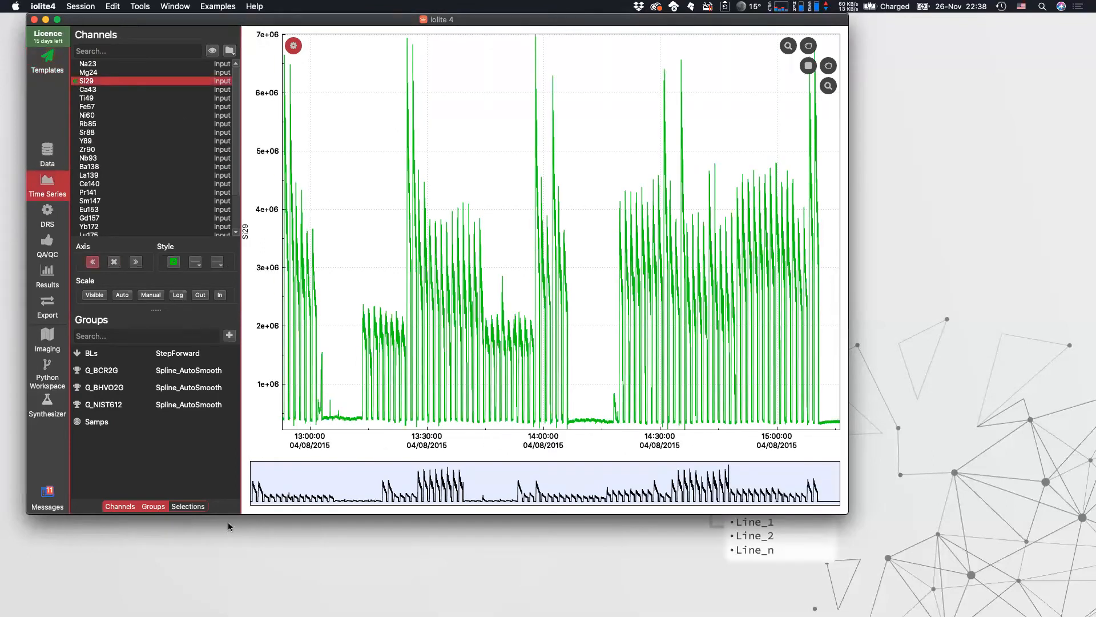
{"action": "left_click", "coordinate": [93, 354]}
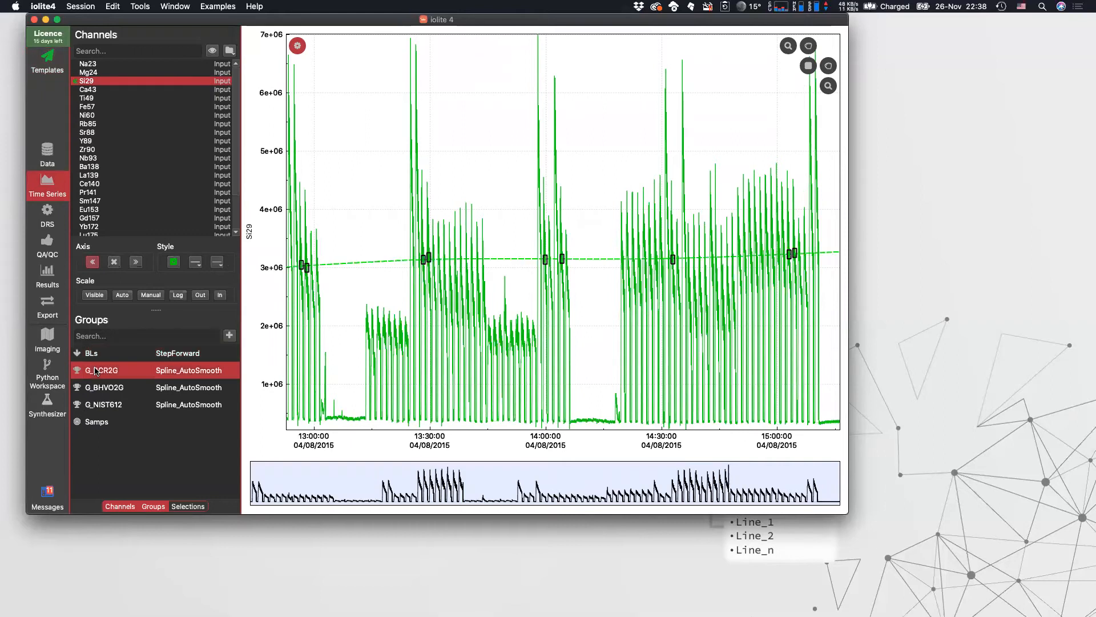
{"action": "left_click", "coordinate": [107, 390]}
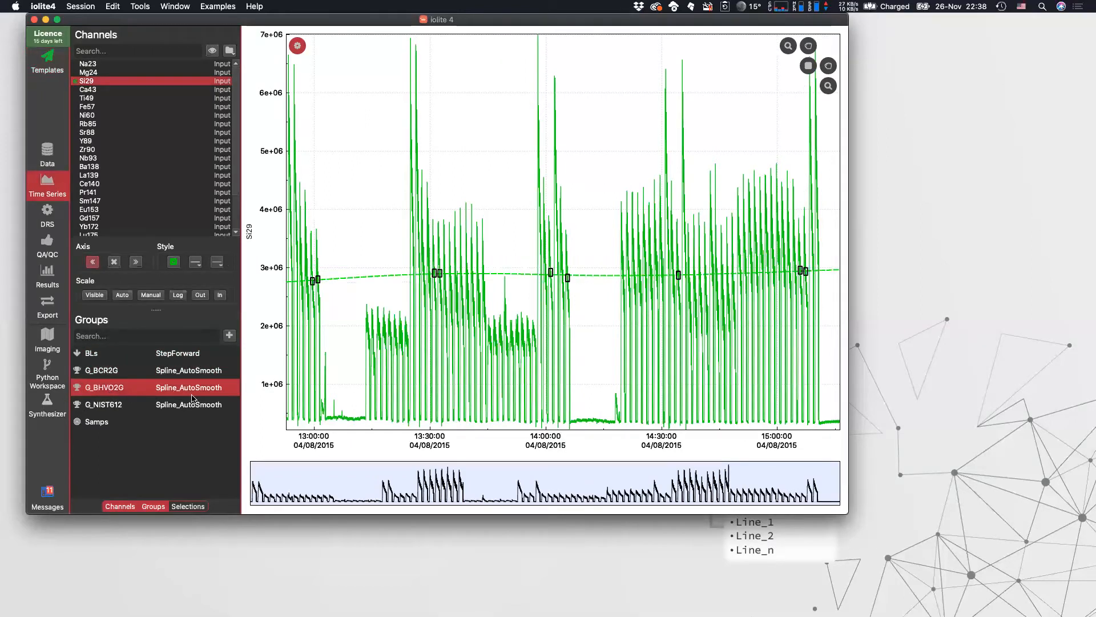
{"action": "left_click", "coordinate": [108, 405]}
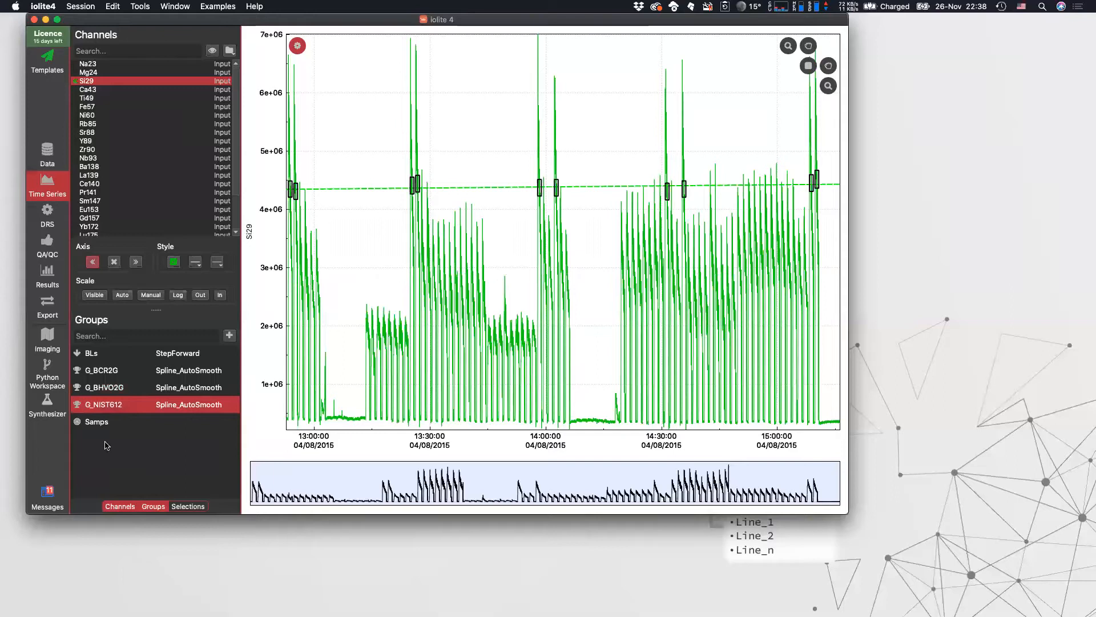
{"action": "left_click", "coordinate": [92, 424]}
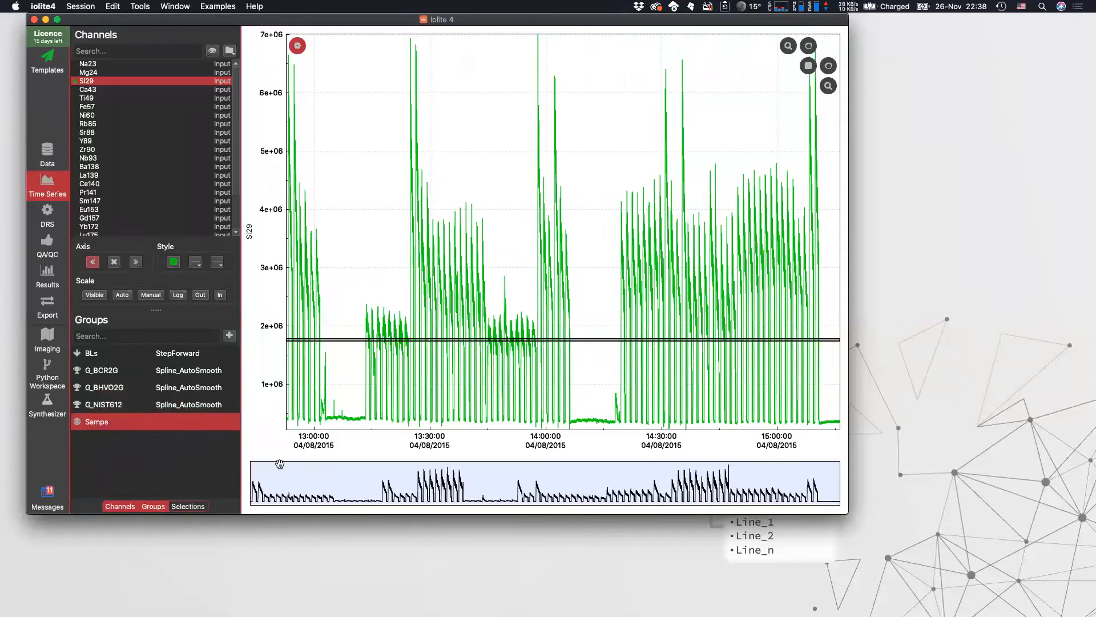
Step: Compare the samples defined by the imported data file with those from the laser log, then review the Samps selections again
{"action": "left_click", "coordinate": [43, 160]}
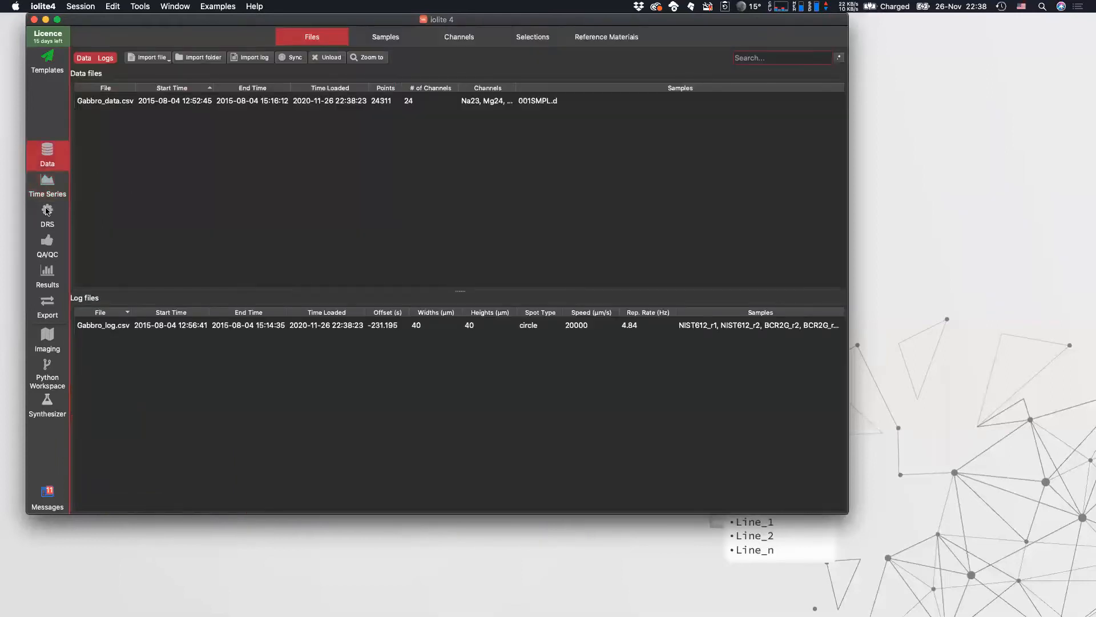
{"action": "left_click", "coordinate": [47, 60]}
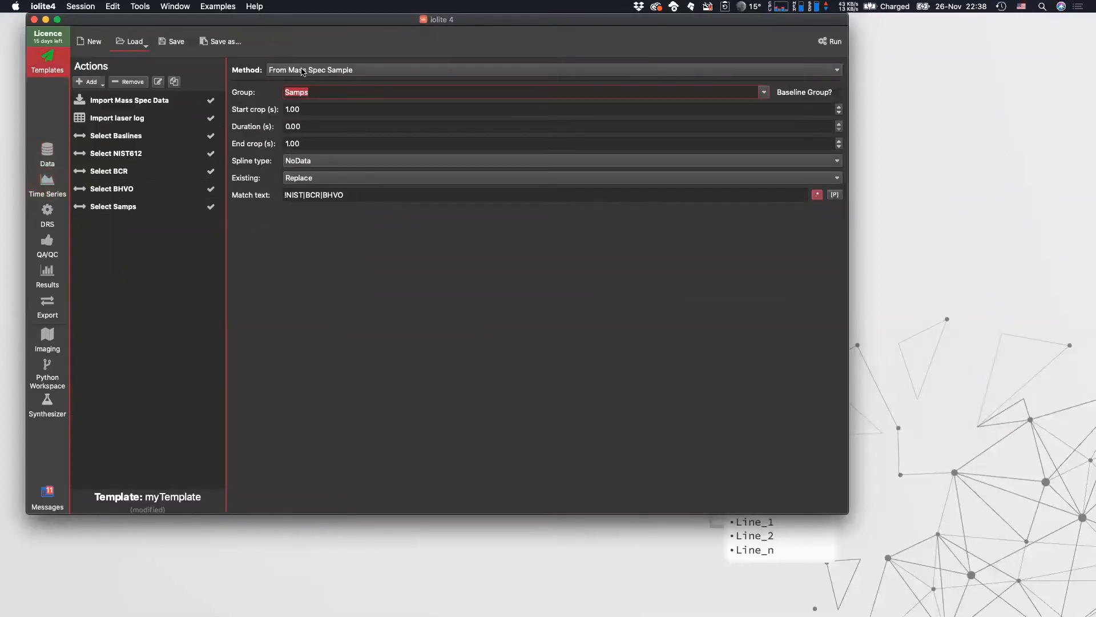
{"action": "left_click", "coordinate": [47, 152]}
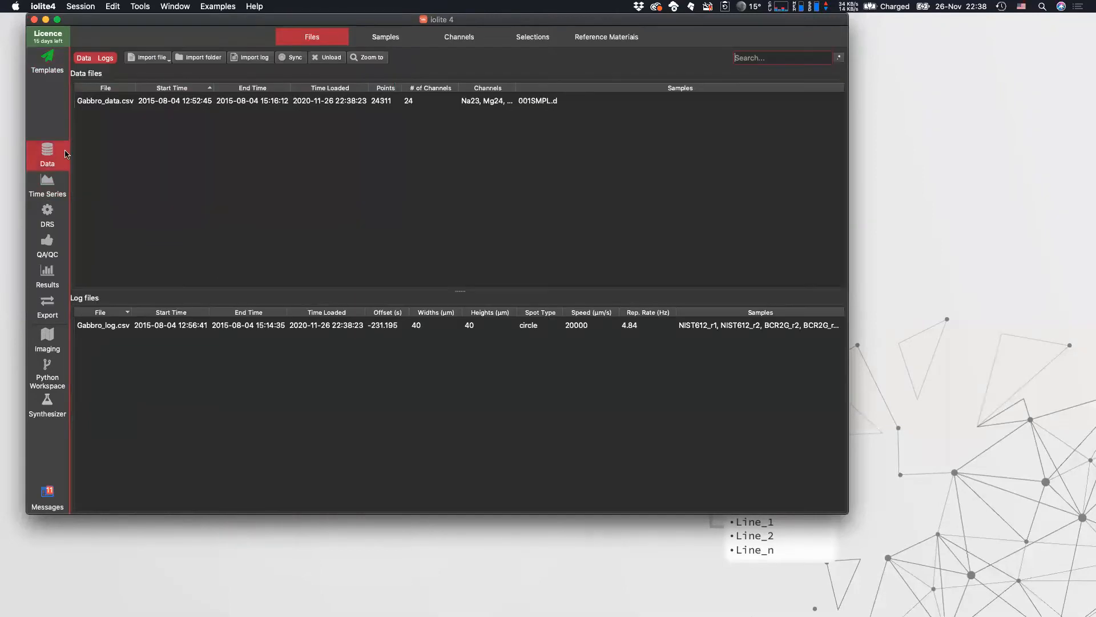
{"action": "left_click", "coordinate": [129, 108]}
{"action": "left_click", "coordinate": [384, 42]}
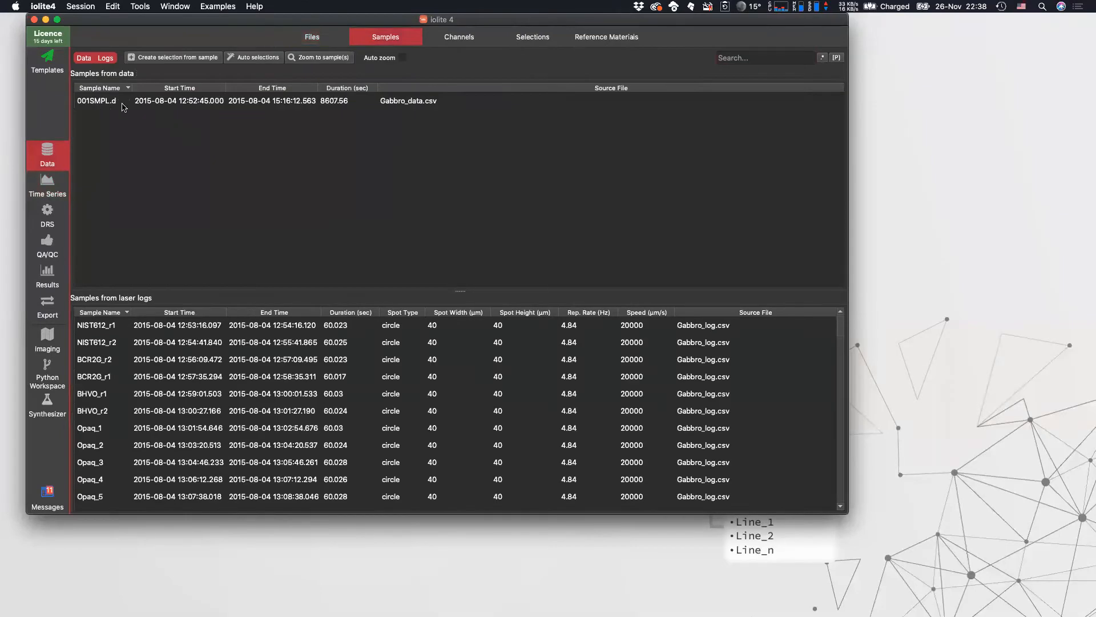
{"action": "left_click", "coordinate": [46, 186]}
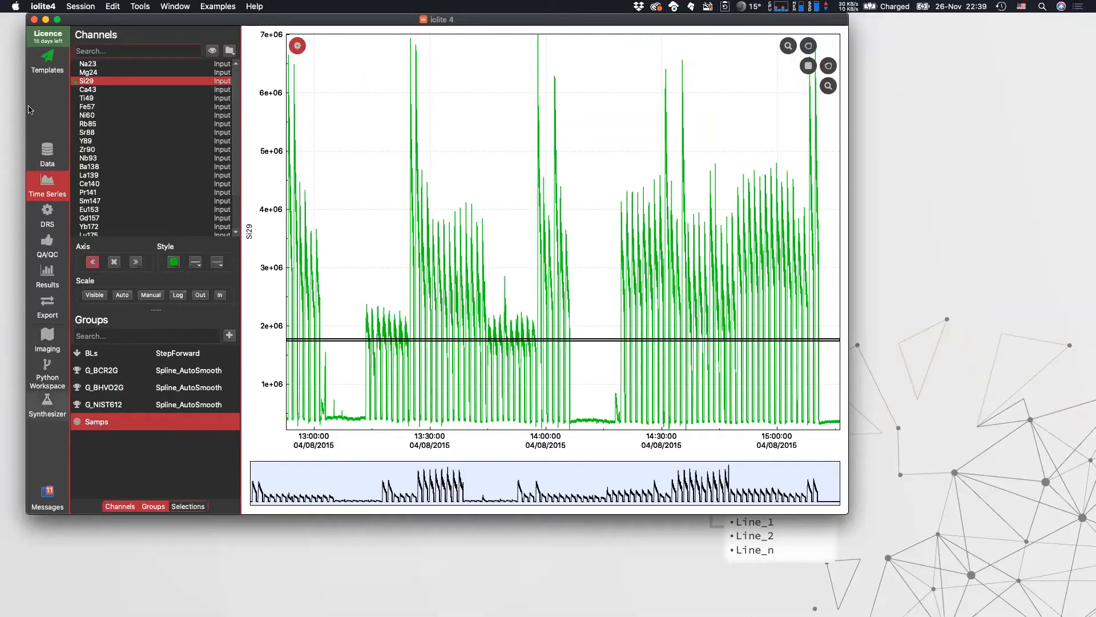
Step: Change the Select Samps action's method to From Laser Log Sample and save the template
{"action": "left_click", "coordinate": [48, 64]}
{"action": "left_click", "coordinate": [319, 71]}
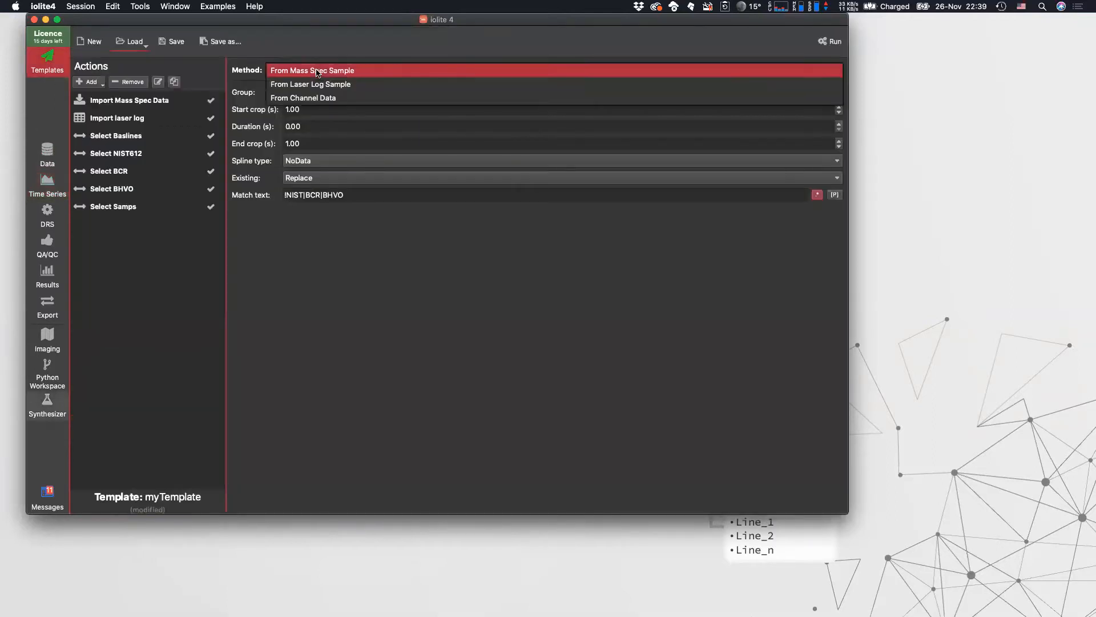
{"action": "left_click", "coordinate": [330, 85]}
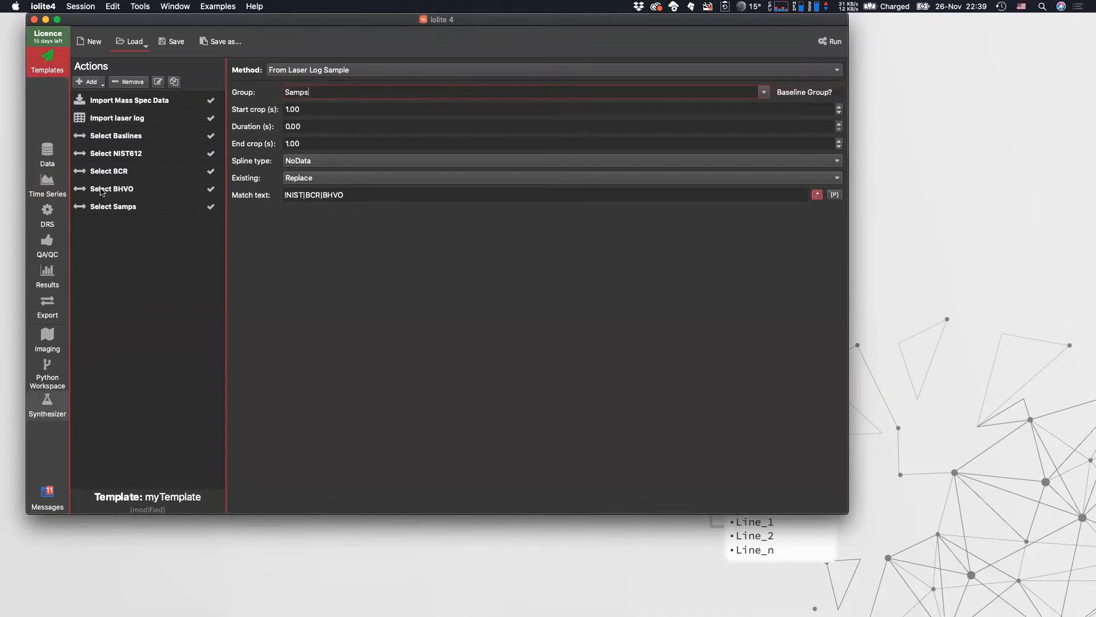
{"action": "left_click", "coordinate": [171, 41]}
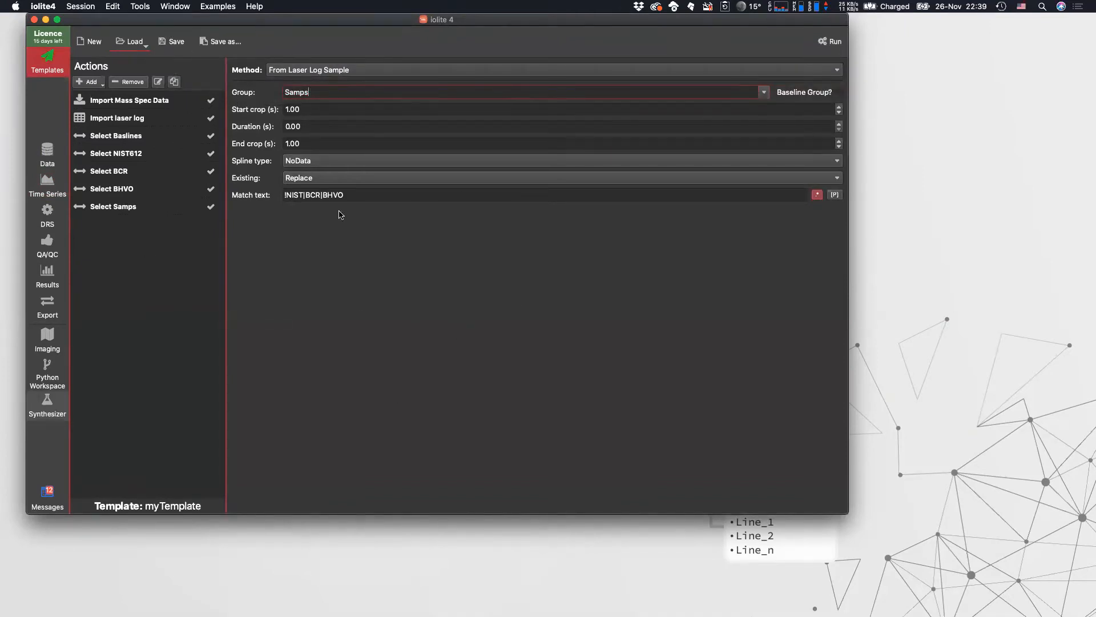
Step: Run only the Select Samps action and check the Samps selections in the time series
{"action": "right_click", "coordinate": [115, 208]}
{"action": "left_click", "coordinate": [147, 228]}
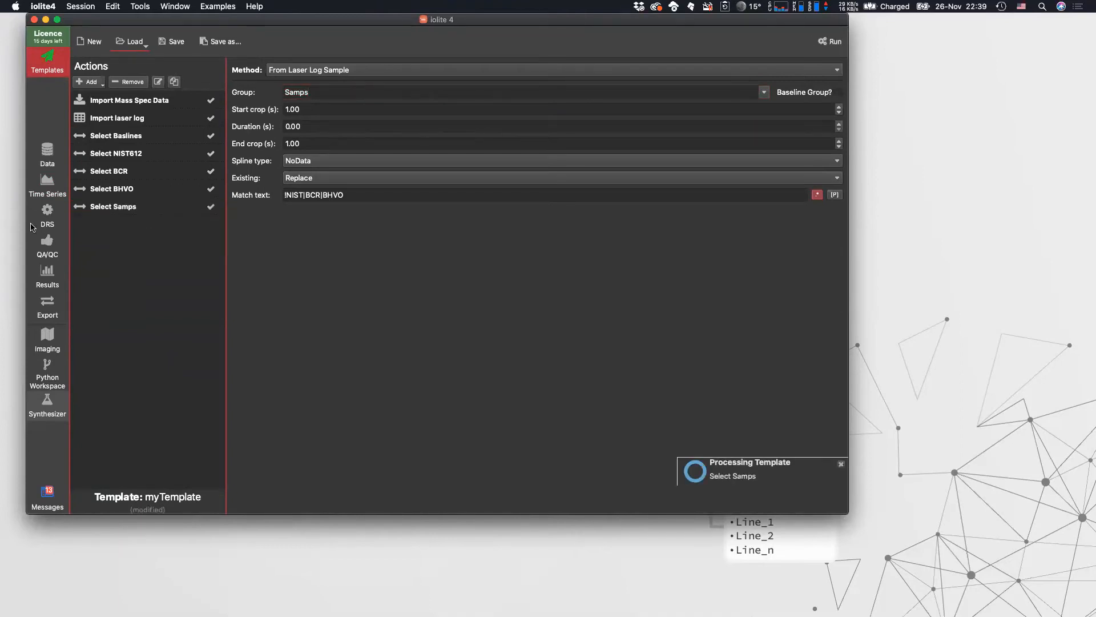
{"action": "left_click", "coordinate": [47, 185]}
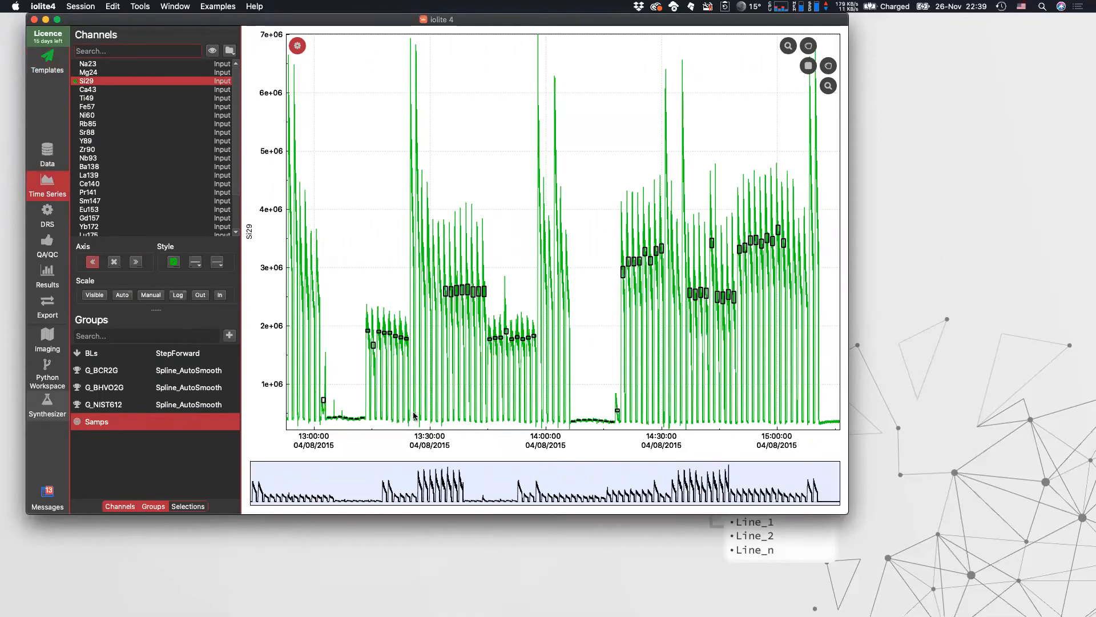
Step: Switch to Microsoft PowerPoint
{"action": "key", "text": "super+Tab"}
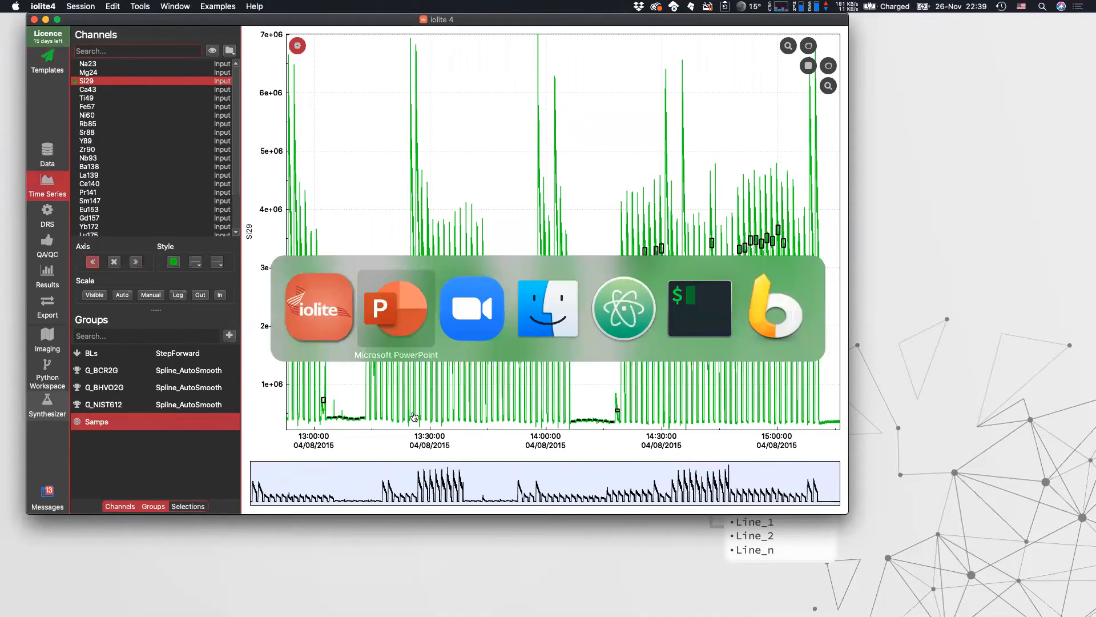
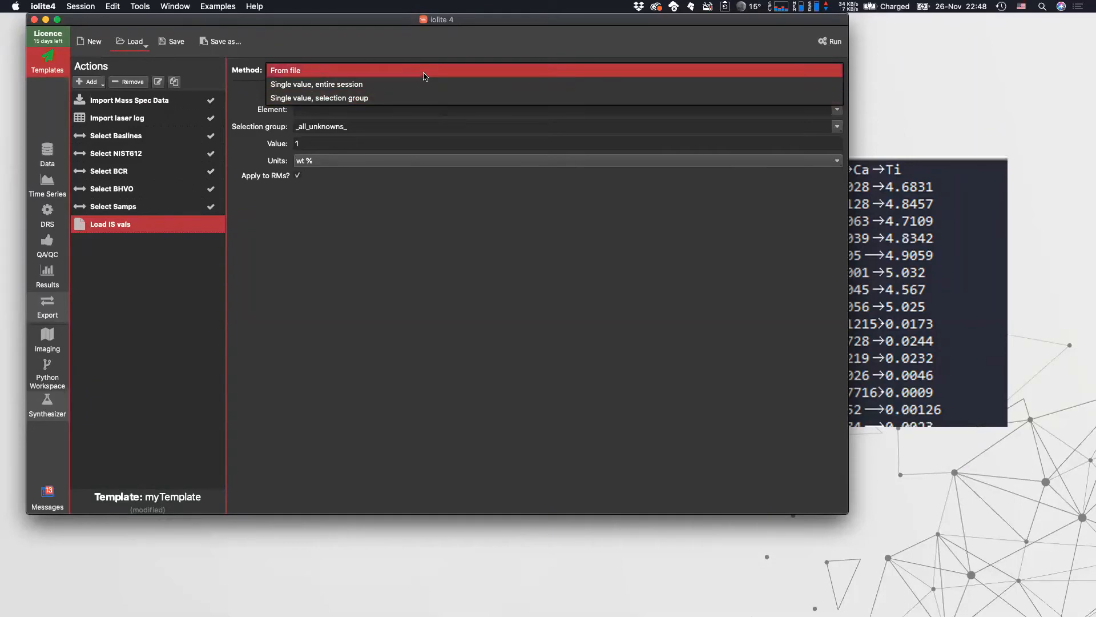
Step: Set the Load IS vals action's method to From file and choose Gabbro_IS_values.txt as its source
{"action": "left_click", "coordinate": [424, 77]}
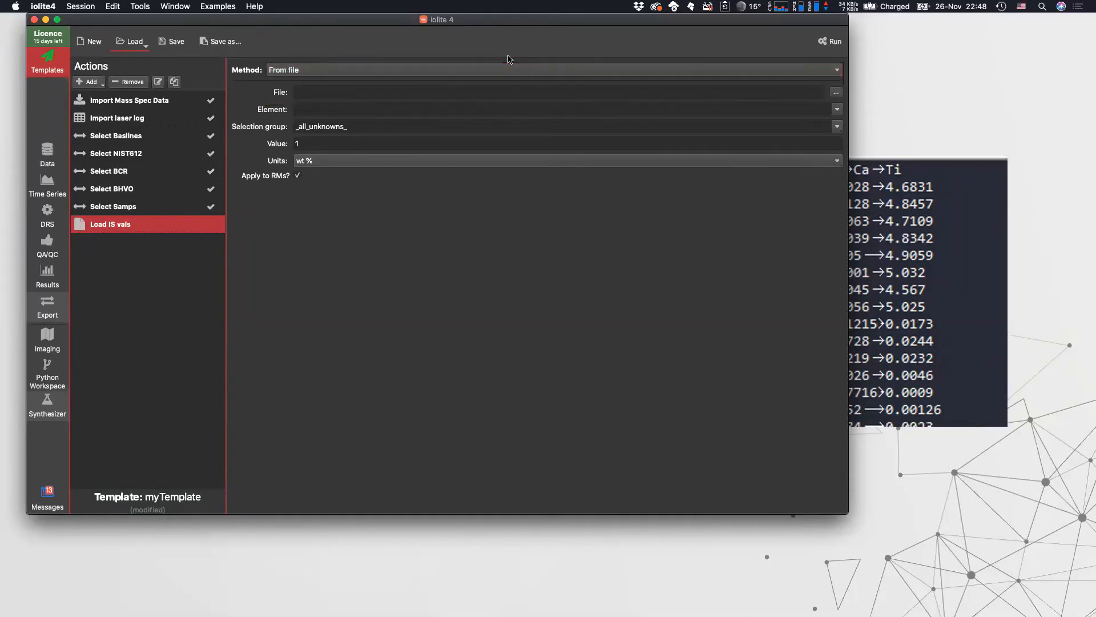
{"action": "left_click", "coordinate": [836, 92]}
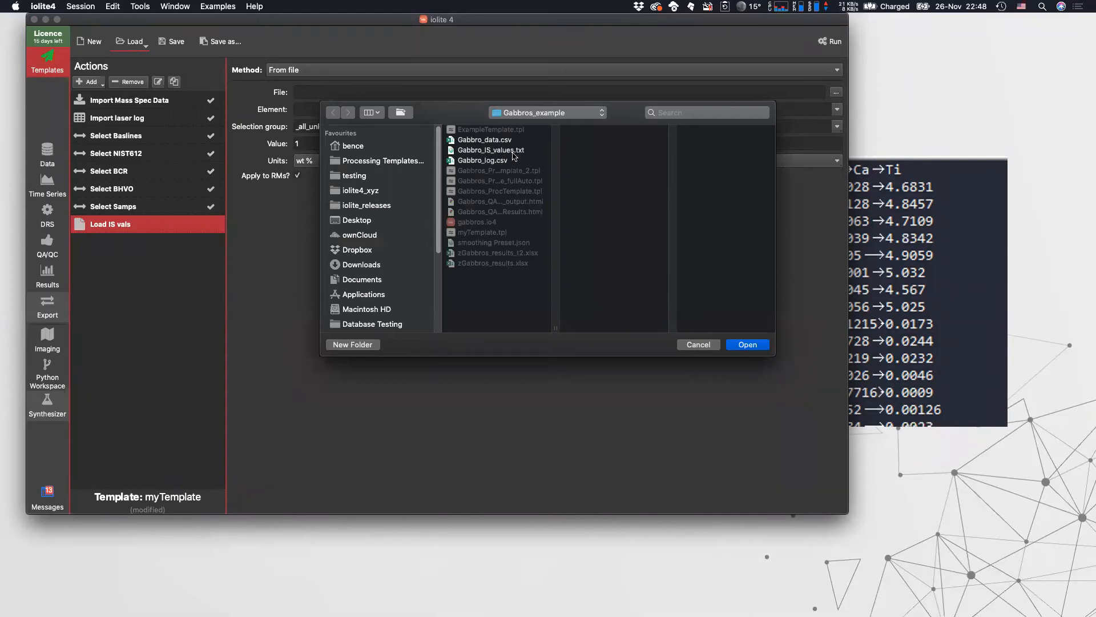
{"action": "left_click", "coordinate": [503, 148]}
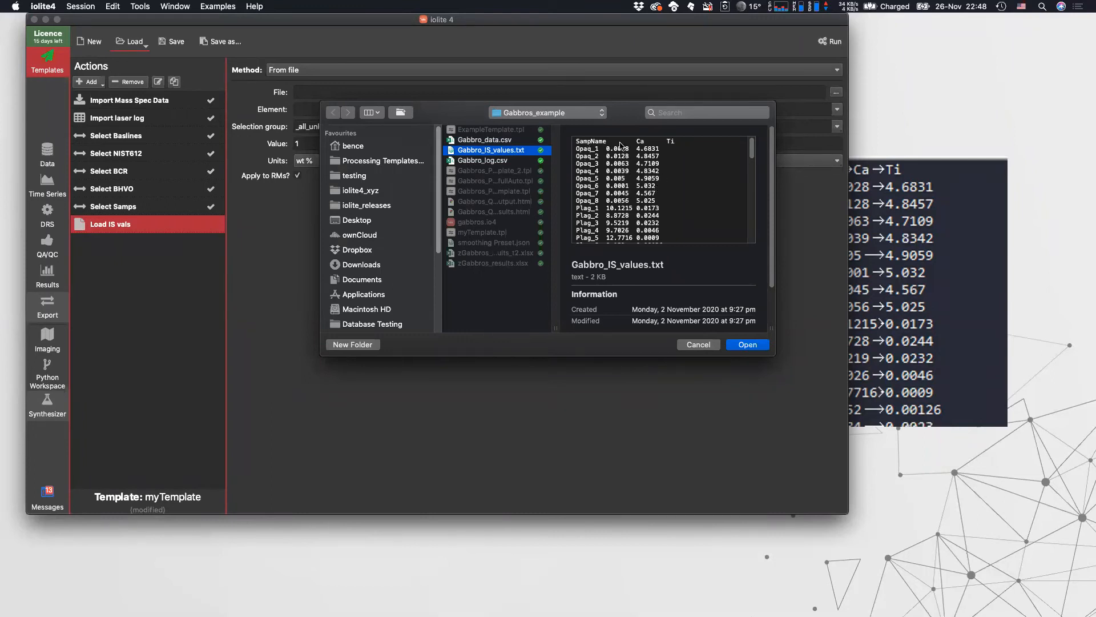
{"action": "left_click", "coordinate": [746, 344]}
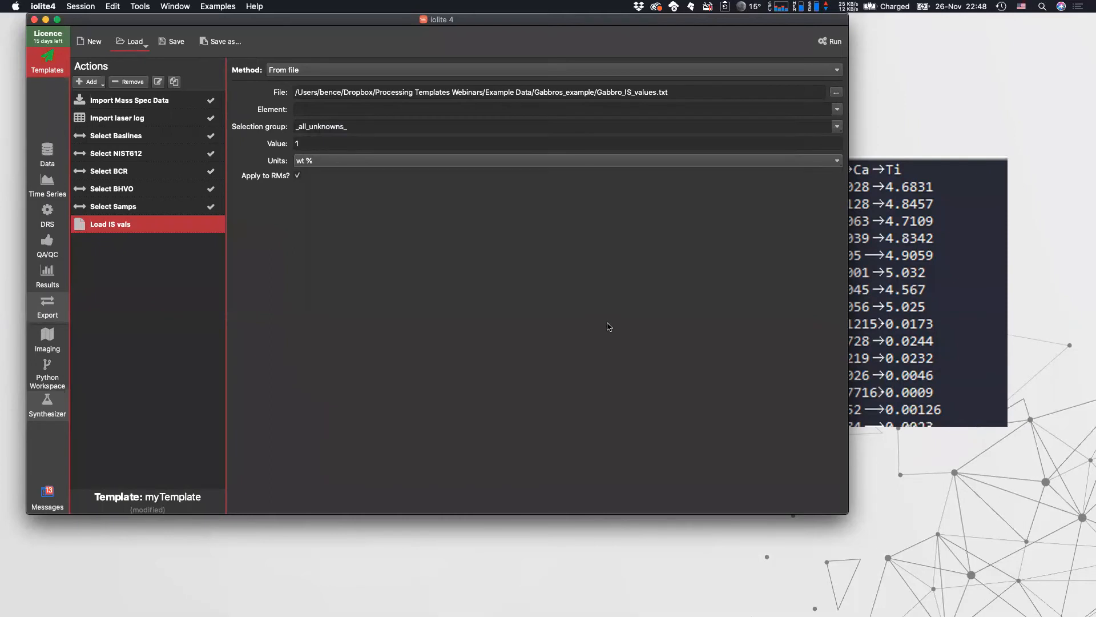
Step: Set the internal standard element to Ca43 and keep _all_unknowns_ as the selection group
{"action": "left_click", "coordinate": [298, 110]}
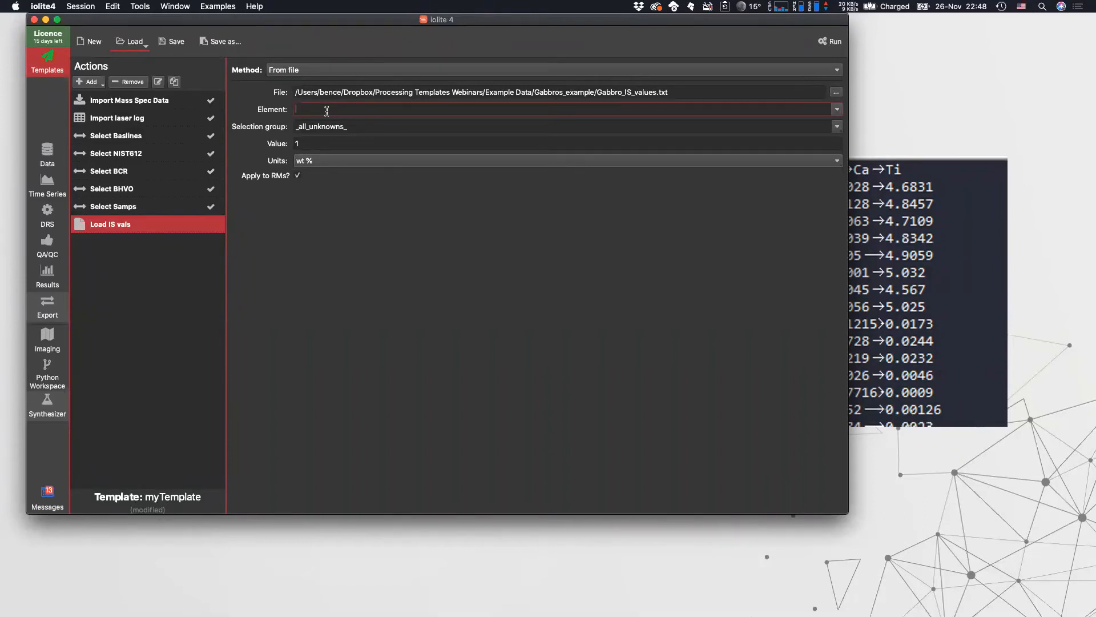
{"action": "type", "text": "C43a"}
{"action": "left_click", "coordinate": [837, 127]}
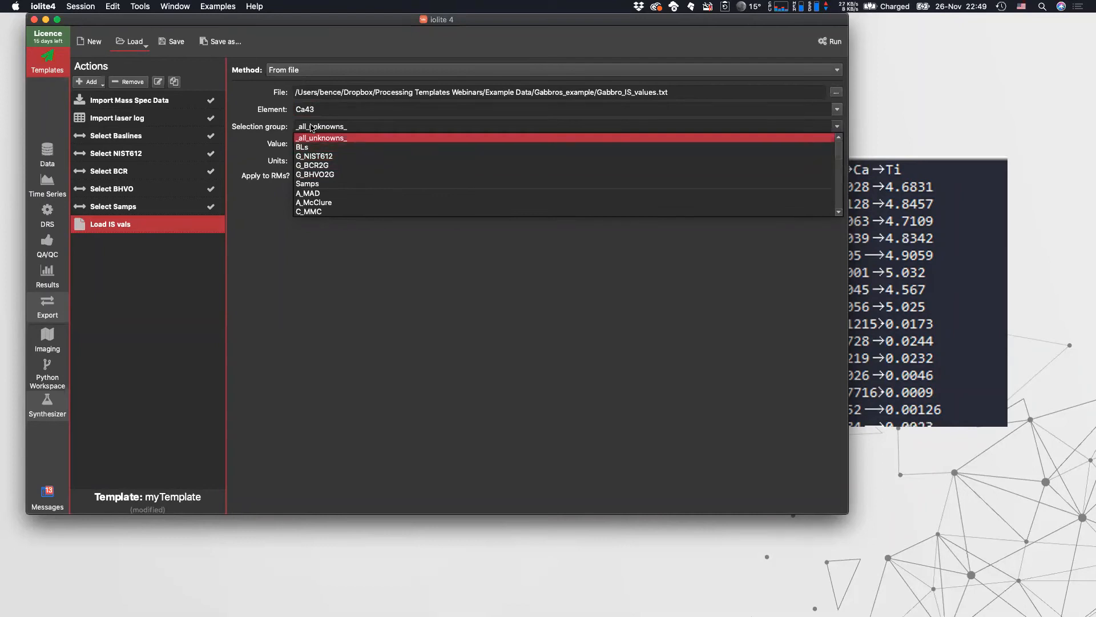
{"action": "left_click", "coordinate": [352, 139]}
{"action": "double_click", "coordinate": [299, 143]}
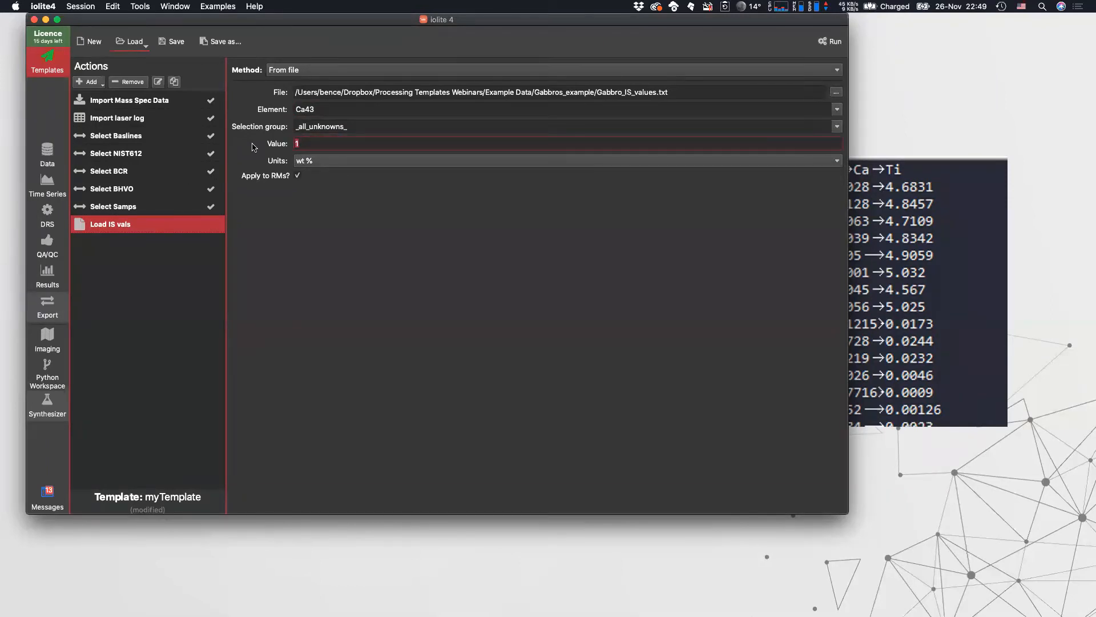
{"action": "left_click", "coordinate": [410, 142]}
Step: Add a Run data reduction scheme action named Run Trace Elements that uses the Trace Elements scheme
{"action": "left_click", "coordinate": [97, 85]}
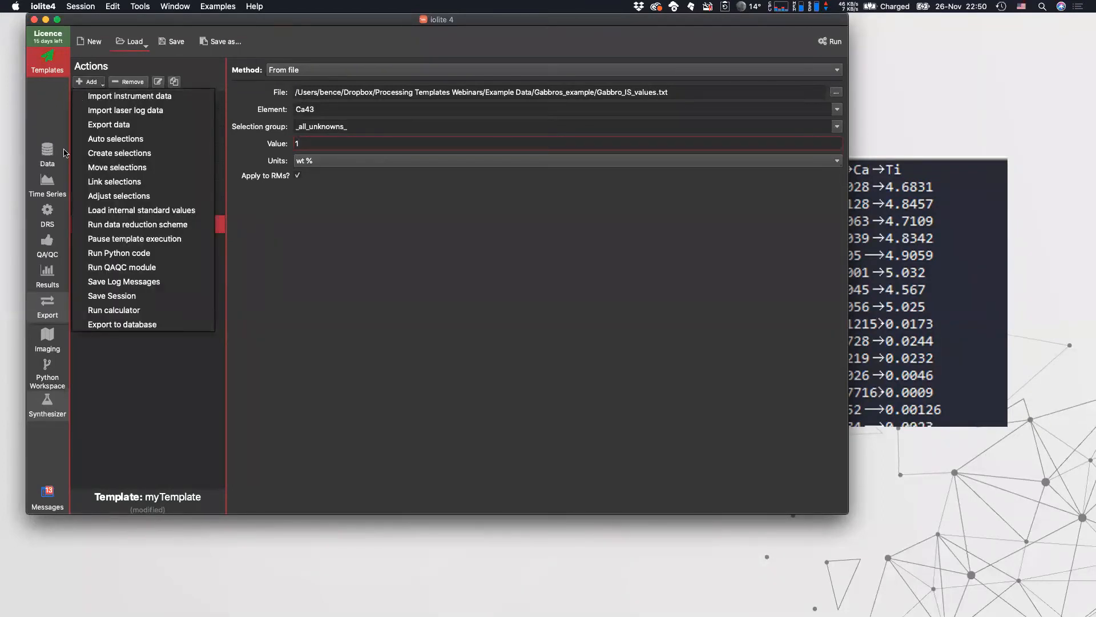
{"action": "left_click", "coordinate": [103, 227]}
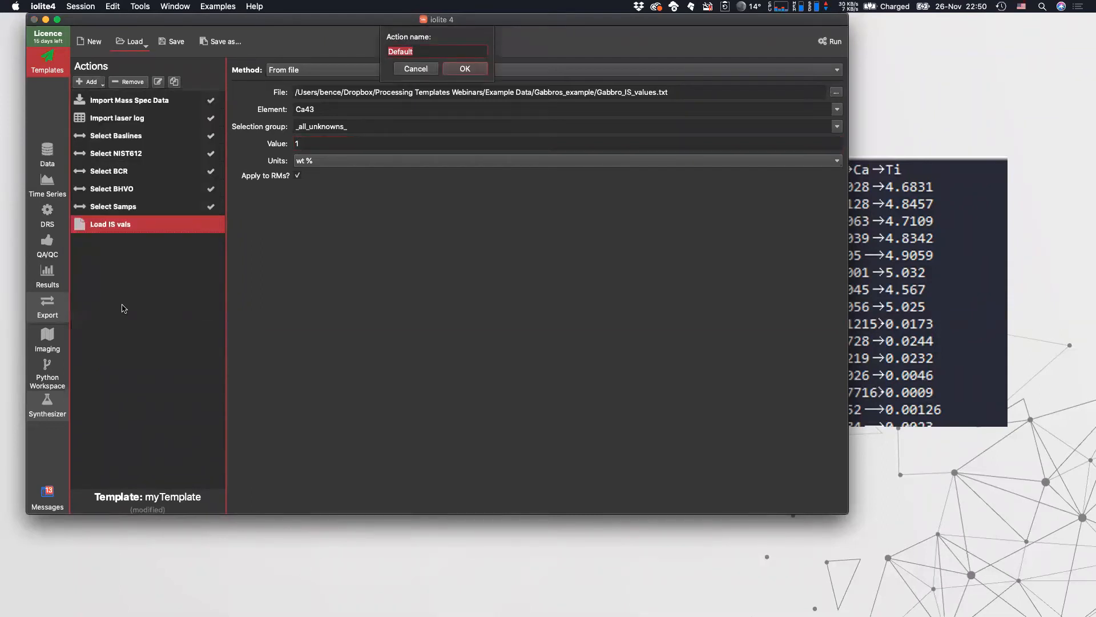
{"action": "type", "text": "Run Trace Elements"}
{"action": "key", "text": "Return"}
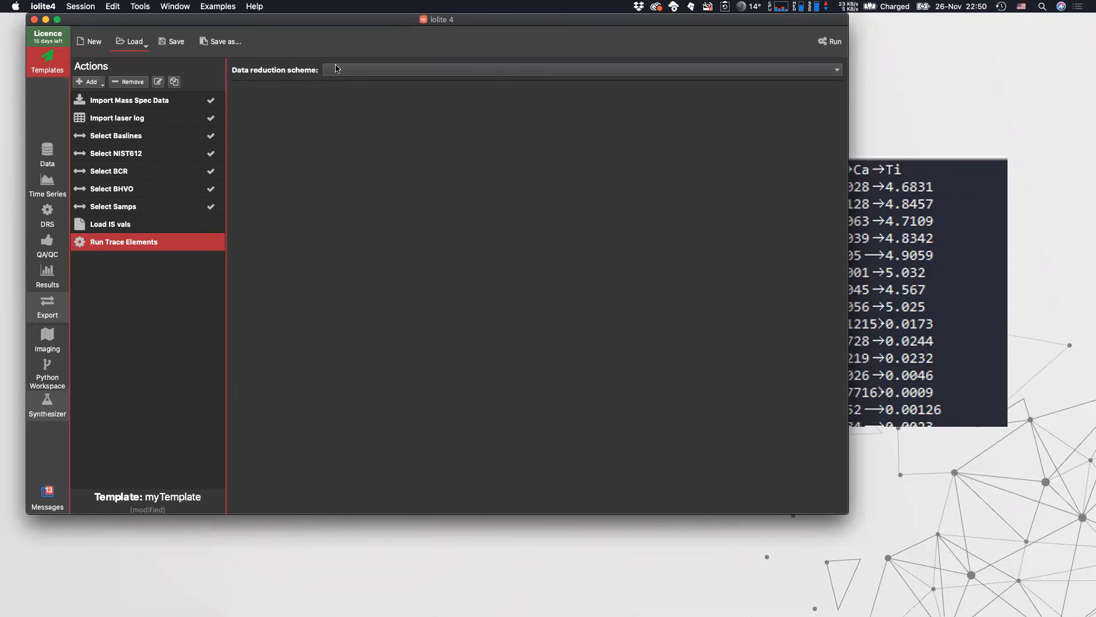
{"action": "left_click", "coordinate": [374, 74]}
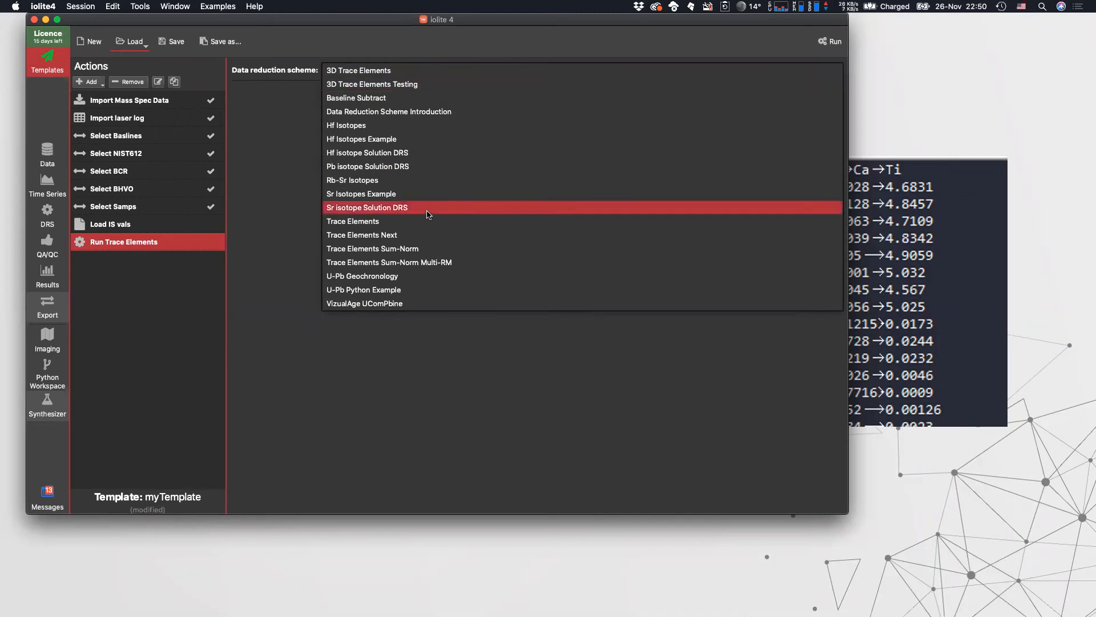
{"action": "left_click", "coordinate": [341, 228]}
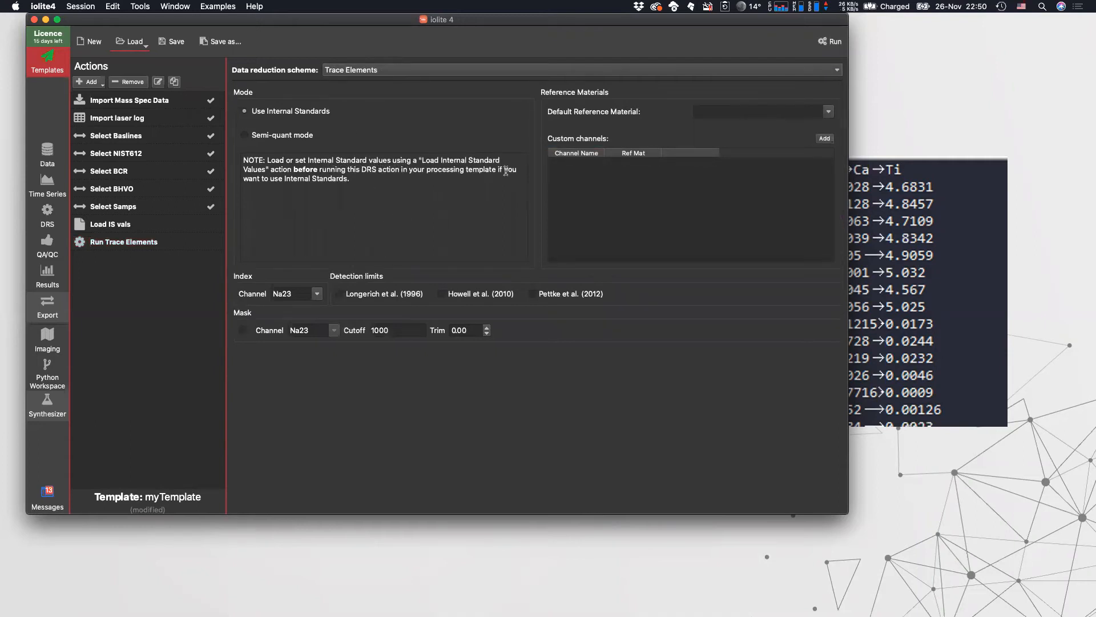
Step: Look through the available reduction schemes and switch the mode to Semi-quant and back to Use Internal Standards
{"action": "left_click", "coordinate": [412, 71]}
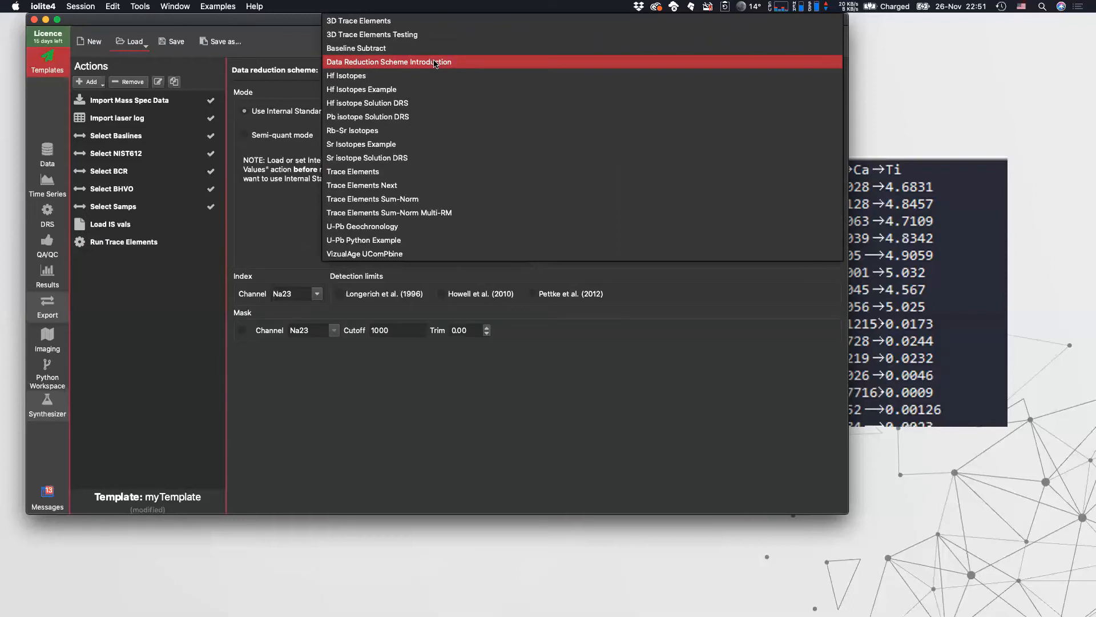
{"action": "left_click", "coordinate": [576, 424]}
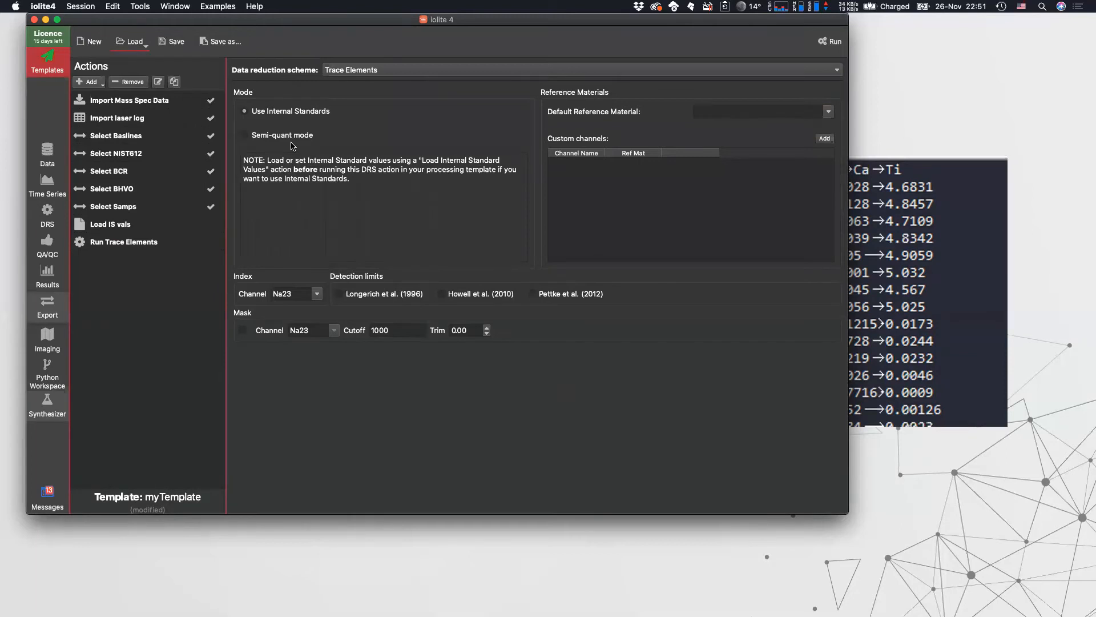
{"action": "left_click", "coordinate": [244, 134]}
{"action": "left_click", "coordinate": [245, 111]}
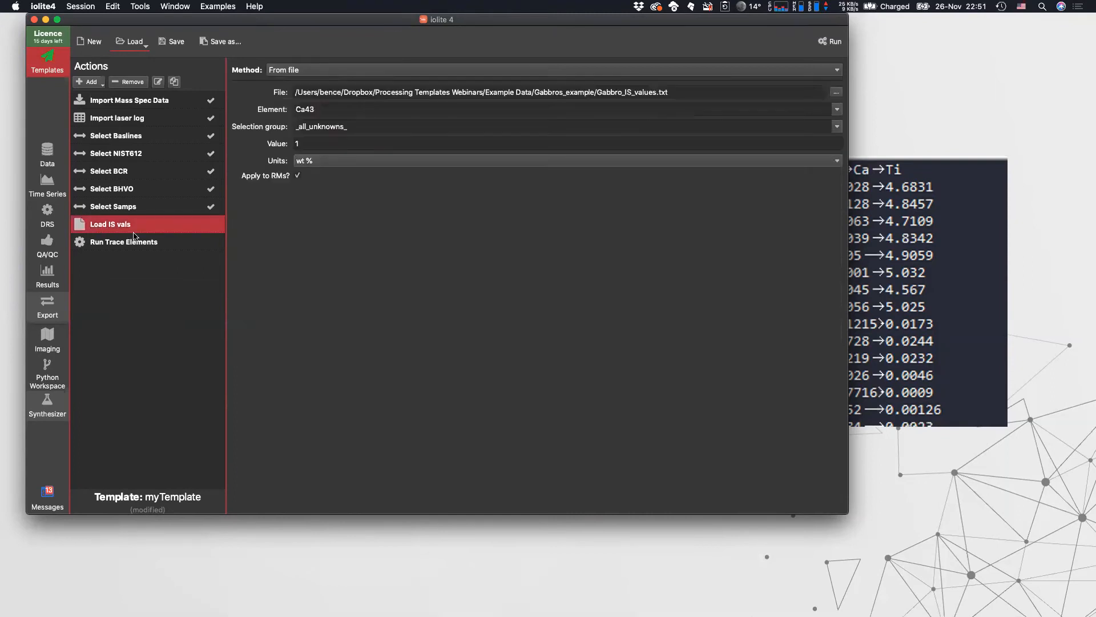
Step: Set the default reference material of the Run Trace Elements action to G_NIST612
{"action": "left_click", "coordinate": [114, 244]}
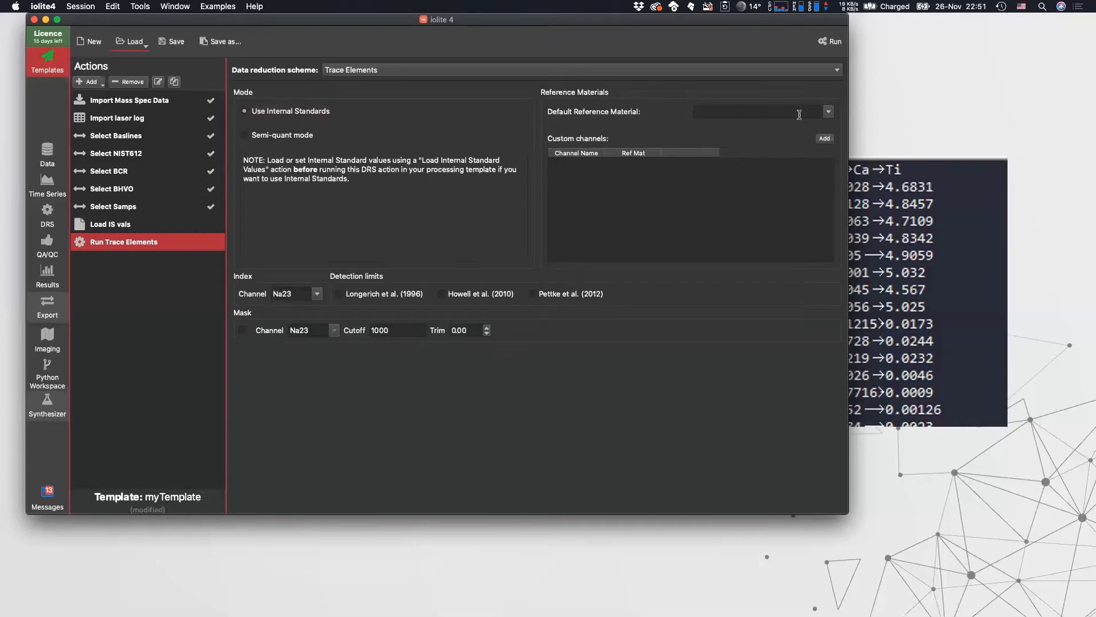
{"action": "left_click", "coordinate": [828, 113]}
{"action": "scroll", "coordinate": [742, 166], "scroll_direction": "down", "scroll_amount": 2}
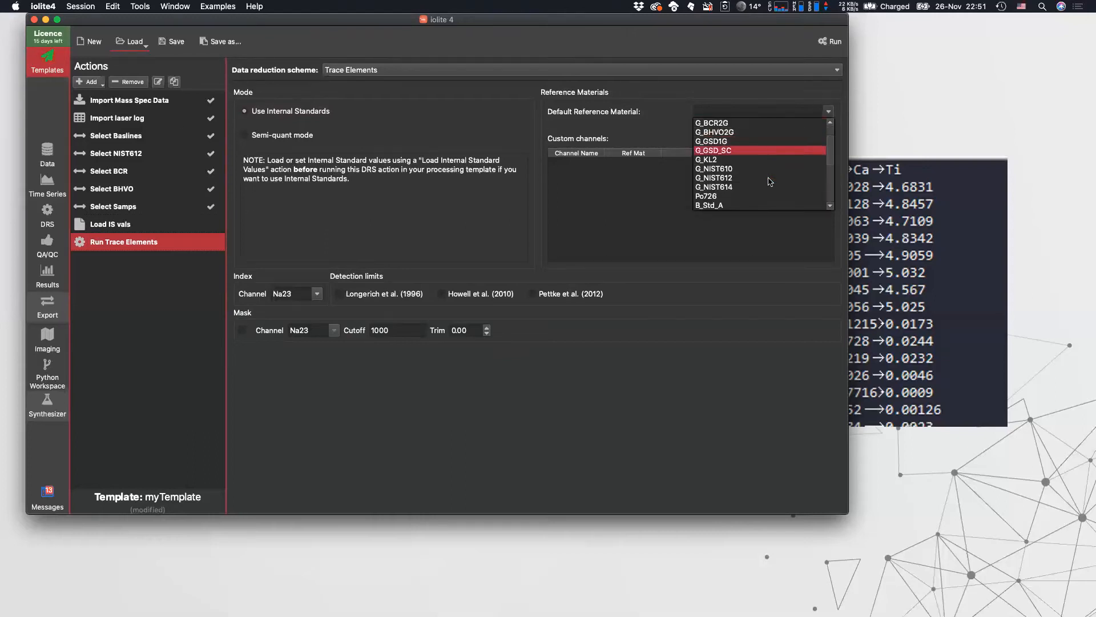
{"action": "left_click", "coordinate": [730, 178]}
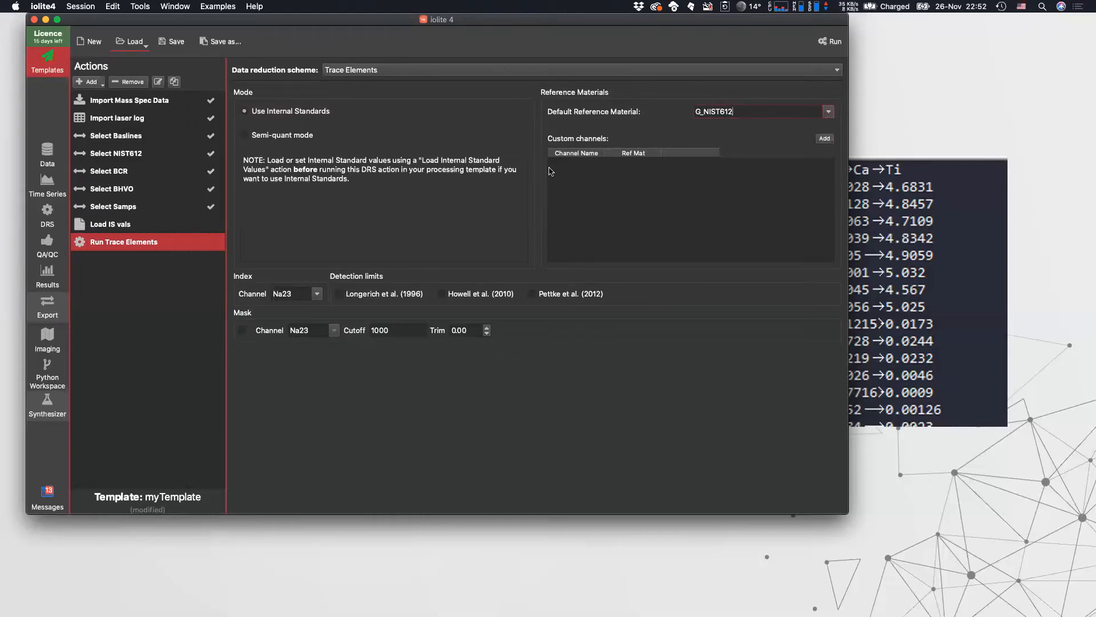
Step: Add a custom channel entry for Ti49 with G_BCR2G as its reference material
{"action": "left_click", "coordinate": [824, 139]}
{"action": "left_click", "coordinate": [571, 167]}
{"action": "left_click", "coordinate": [571, 167]}
{"action": "left_click_drag", "start_coordinate": [607, 167], "coordinate": [515, 165]}
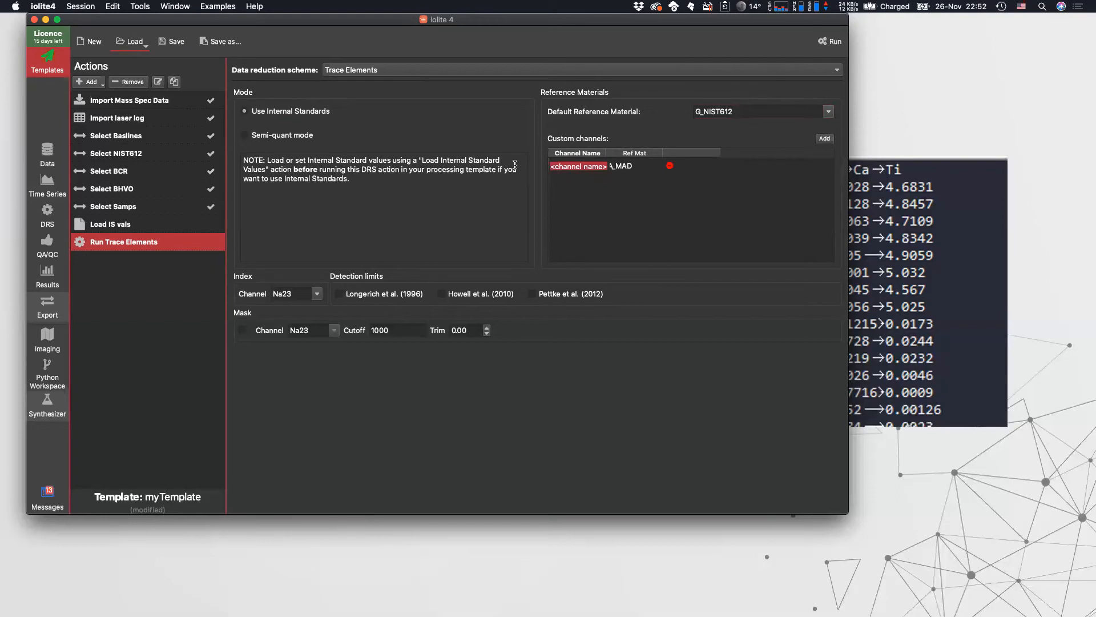
{"action": "type", "text": "Ti49"}
{"action": "left_click", "coordinate": [616, 168]}
{"action": "left_click", "coordinate": [623, 168]}
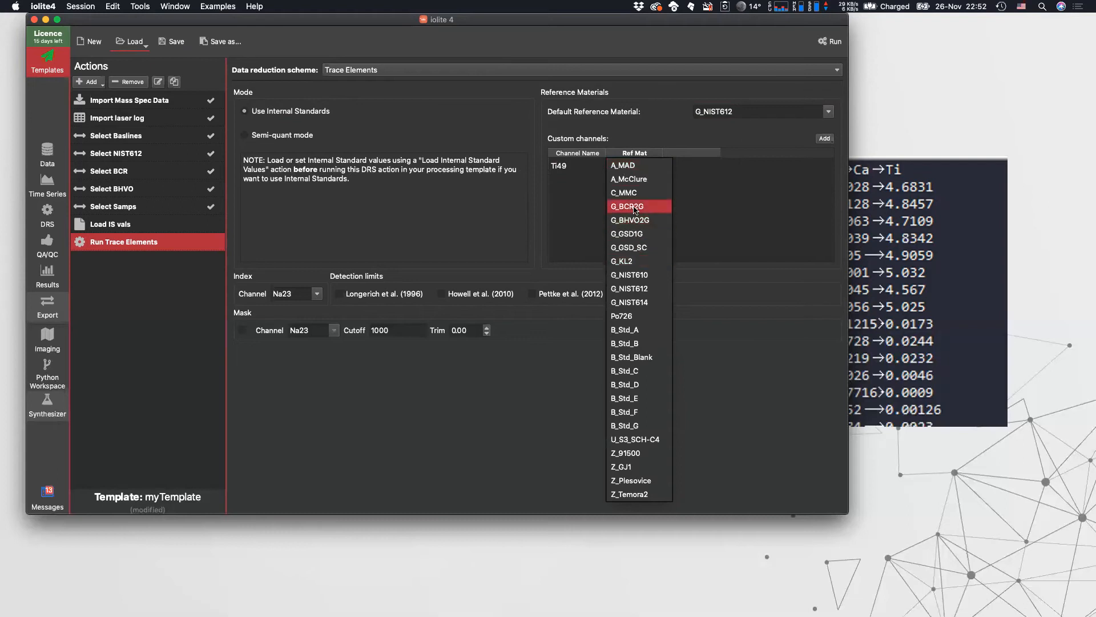
{"action": "left_click", "coordinate": [634, 206]}
{"action": "left_click", "coordinate": [616, 198]}
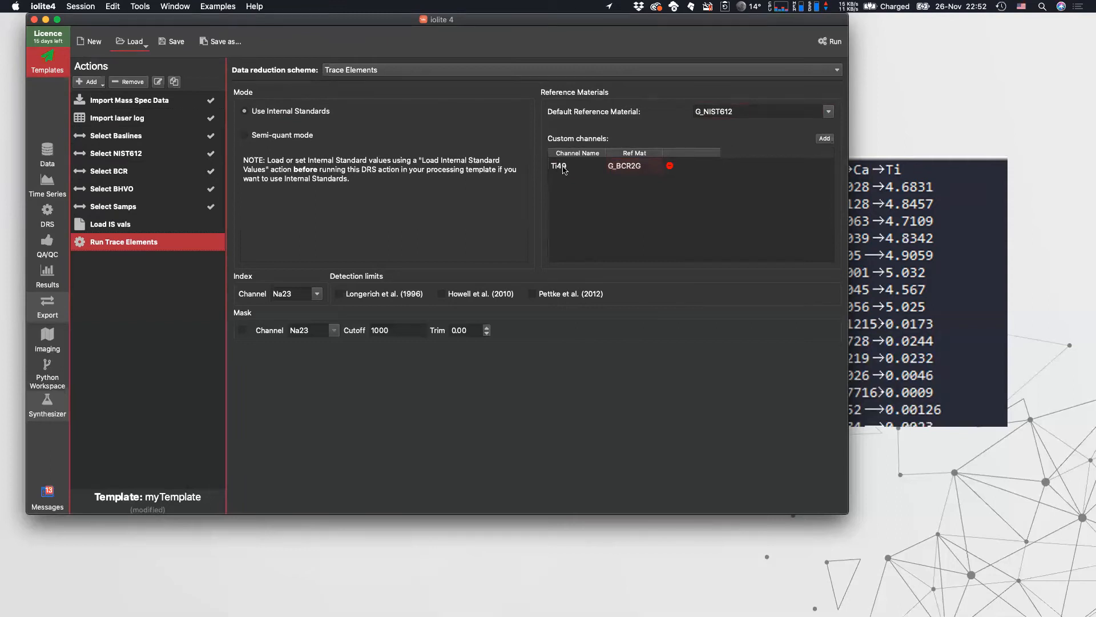
Step: Remove the Ti49 custom channel entry and toggle the Longerich et al. (1996) detection limit on and off
{"action": "left_click", "coordinate": [669, 166]}
{"action": "left_click", "coordinate": [757, 111]}
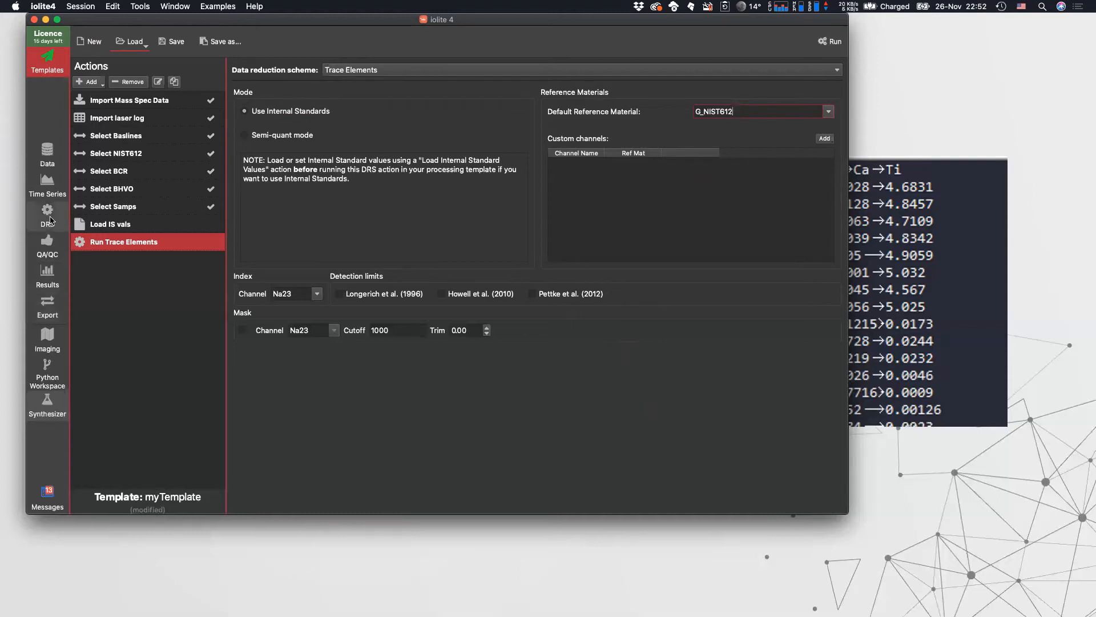
{"action": "left_click", "coordinate": [368, 294]}
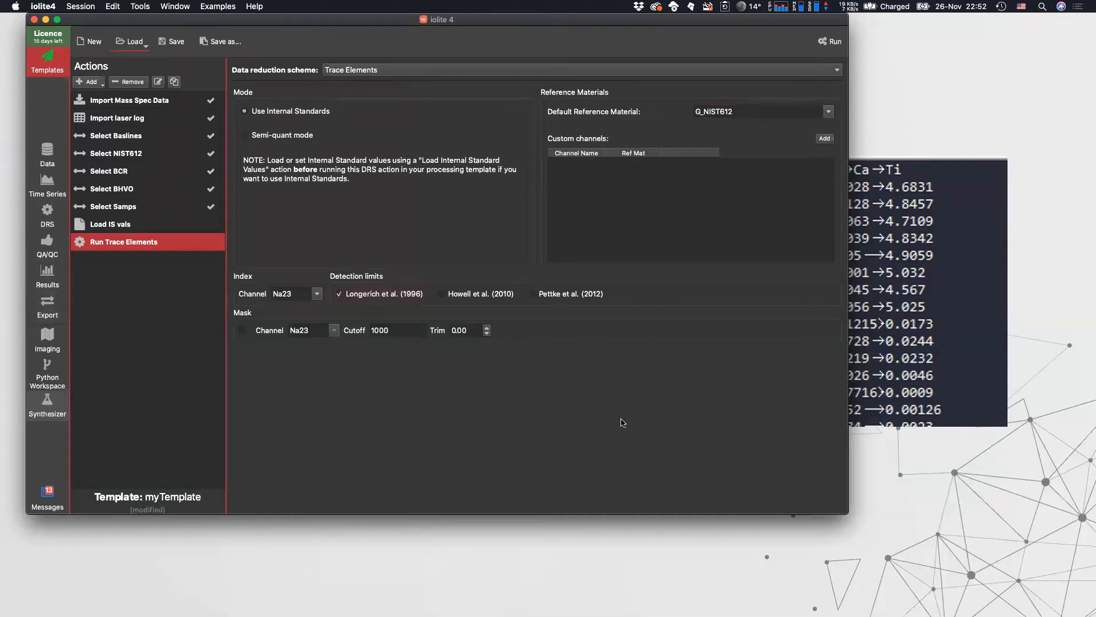
{"action": "left_click", "coordinate": [389, 296]}
Step: Switch to Microsoft PowerPoint and advance the presentation to the Run QAQC Module Action slide
{"action": "key", "text": "cmd+Tab"}
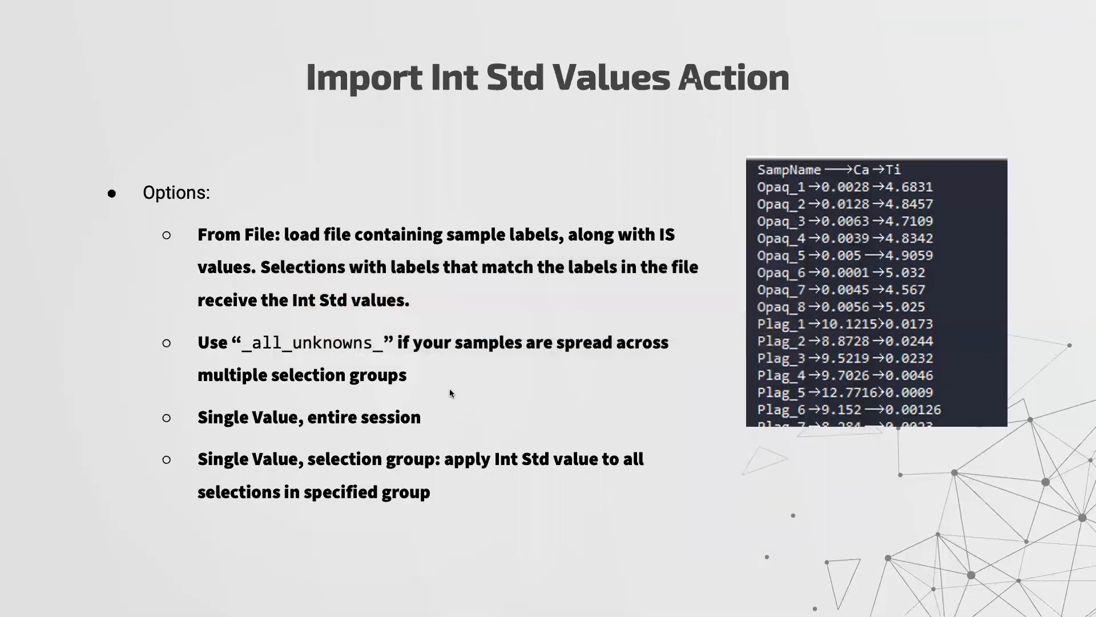
{"action": "key", "text": "Right"}
{"action": "key", "text": "Right"}
{"action": "key", "text": "Right"}
{"action": "key", "text": "Right"}
{"action": "key", "text": "Right"}
{"action": "key", "text": "Right"}
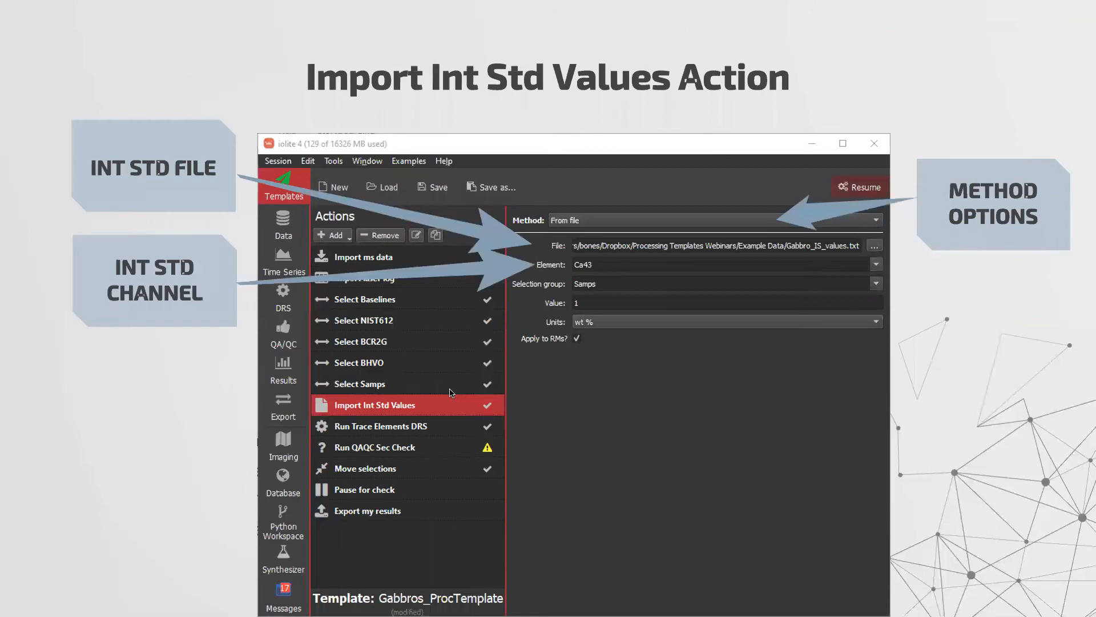
{"action": "key", "text": "Right"}
{"action": "key", "text": "Right"}
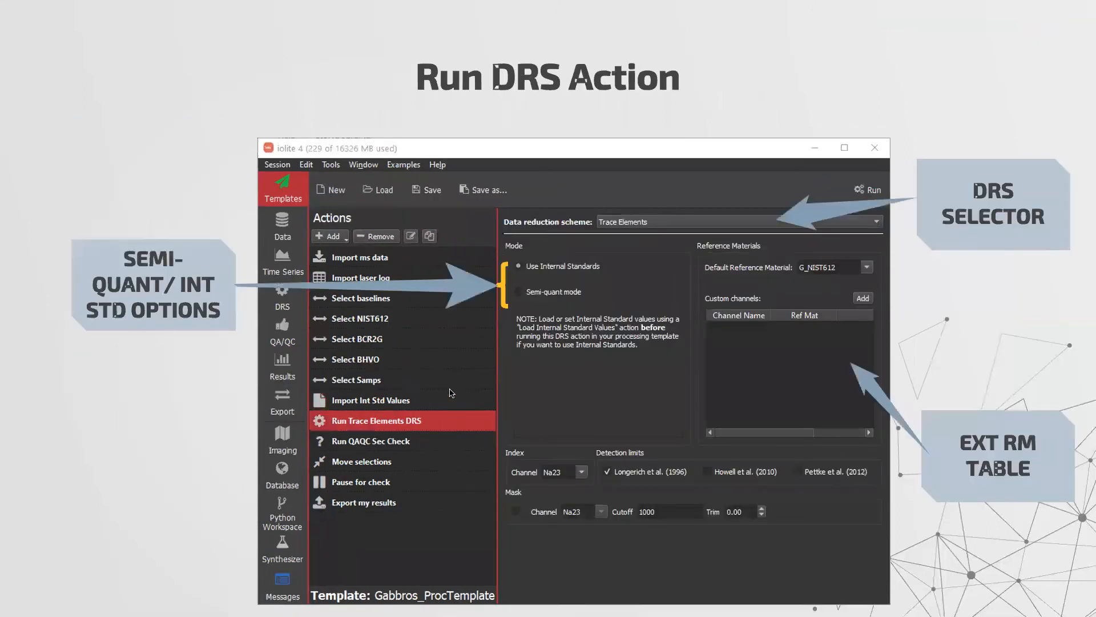
{"action": "key", "text": "Right"}
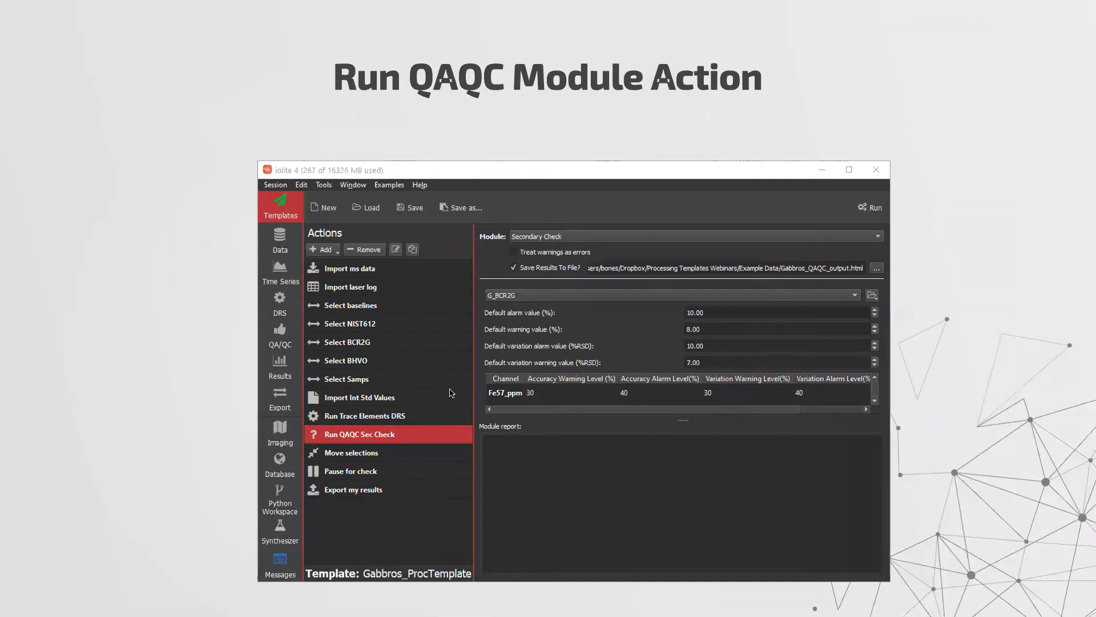
Step: Switch back to iolite 4 and run only the Load IS vals action
{"action": "key", "text": "super+Tab"}
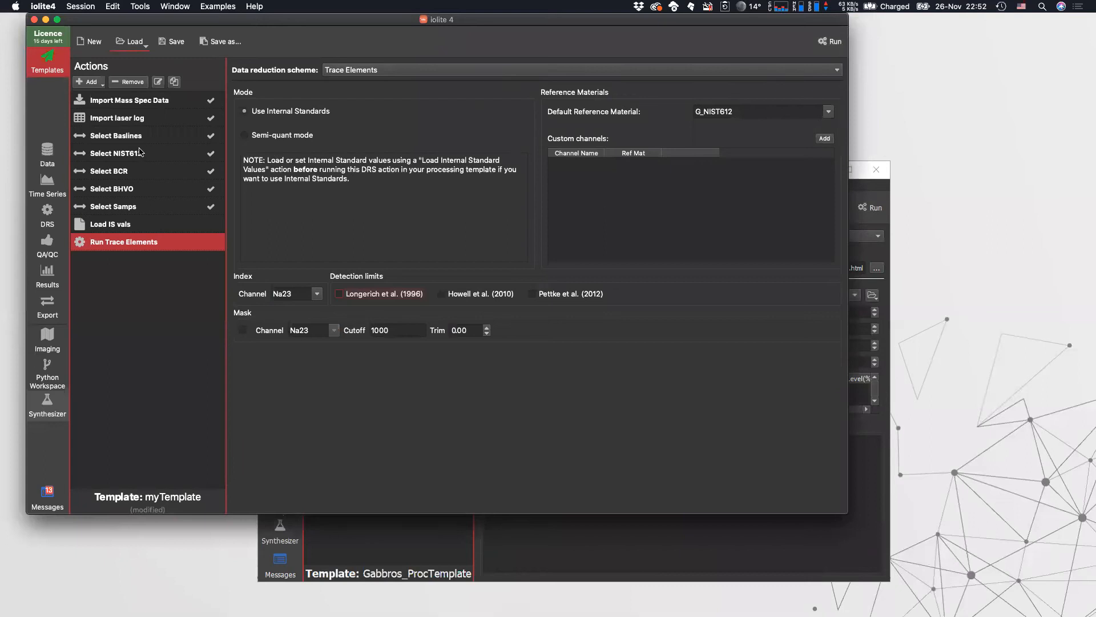
{"action": "left_click", "coordinate": [137, 226]}
{"action": "right_click", "coordinate": [132, 225]}
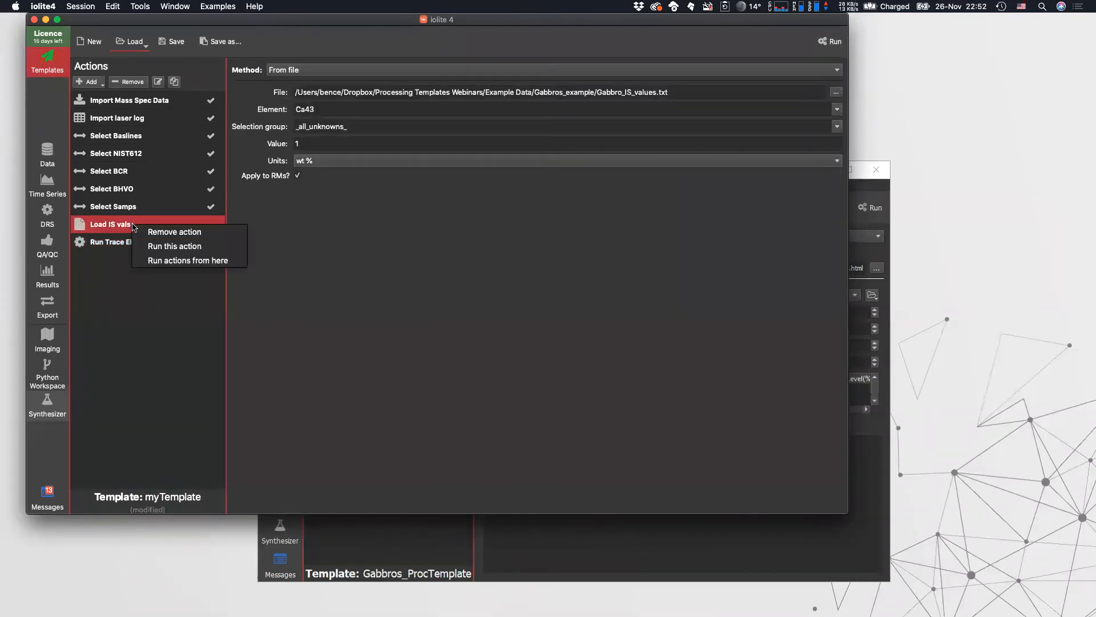
{"action": "left_click", "coordinate": [116, 227]}
{"action": "left_click", "coordinate": [101, 242]}
{"action": "left_click", "coordinate": [103, 226]}
{"action": "right_click", "coordinate": [101, 228]}
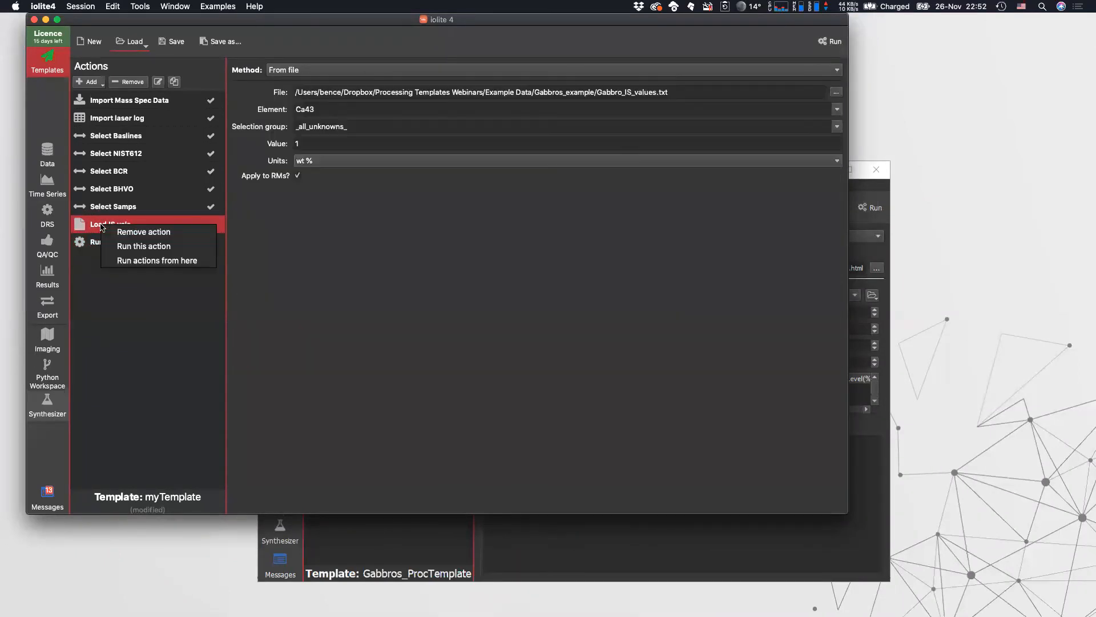
{"action": "left_click", "coordinate": [131, 247]}
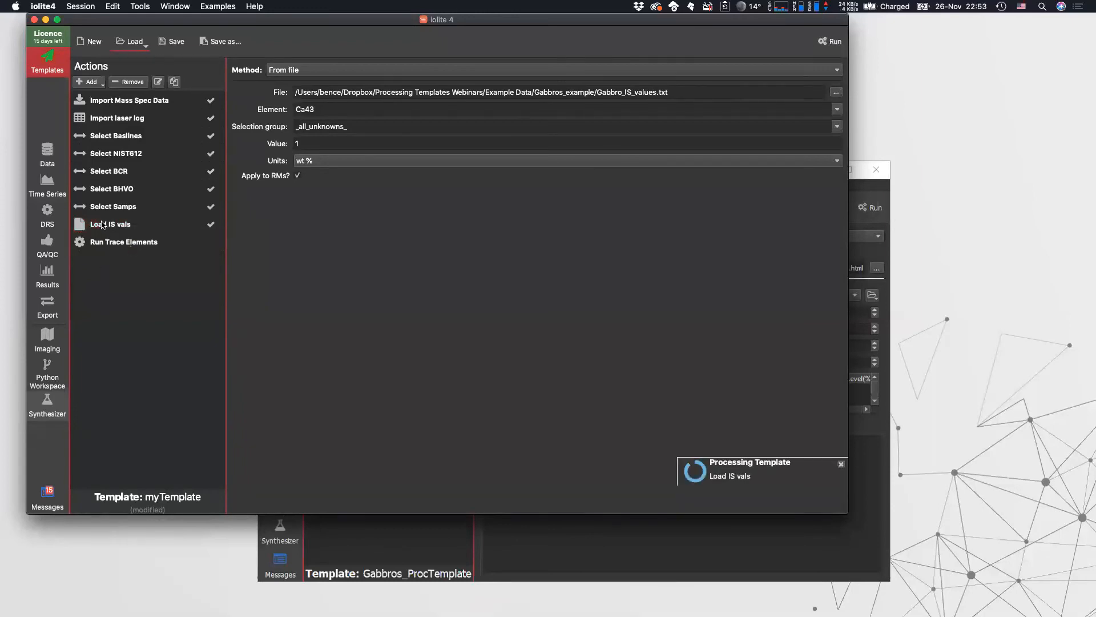
Step: Run only the Run Trace Elements action
{"action": "left_click", "coordinate": [122, 243]}
{"action": "right_click", "coordinate": [122, 244]}
{"action": "left_click", "coordinate": [164, 263]}
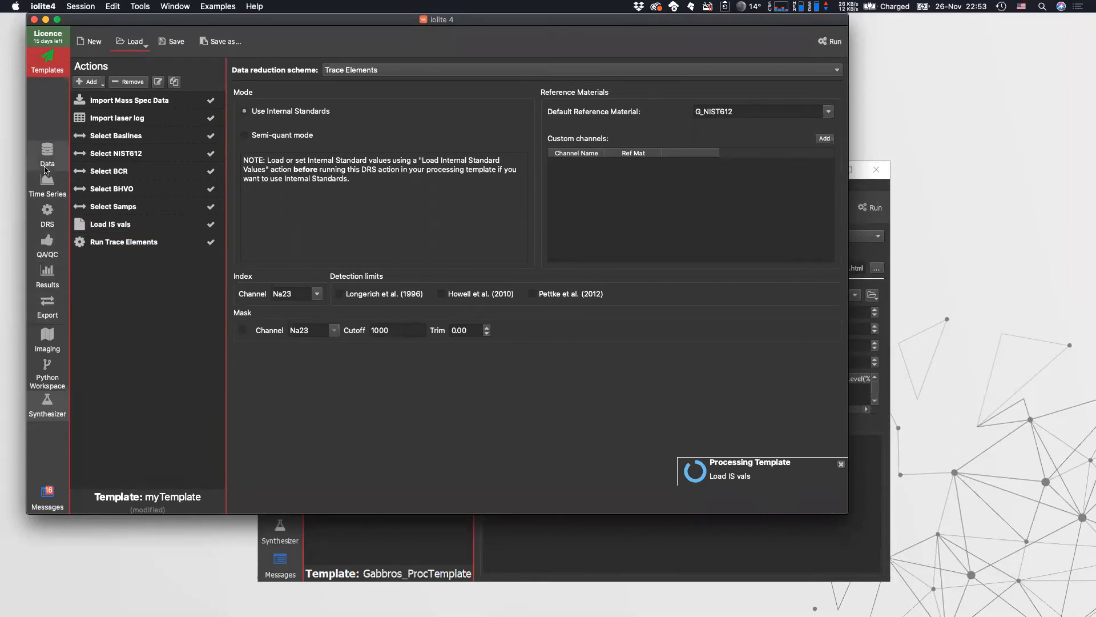
Step: Check the calculated intermediate and output ppm channels in the time series
{"action": "left_click", "coordinate": [47, 184]}
{"action": "scroll", "coordinate": [152, 162], "scroll_direction": "down", "scroll_amount": 10}
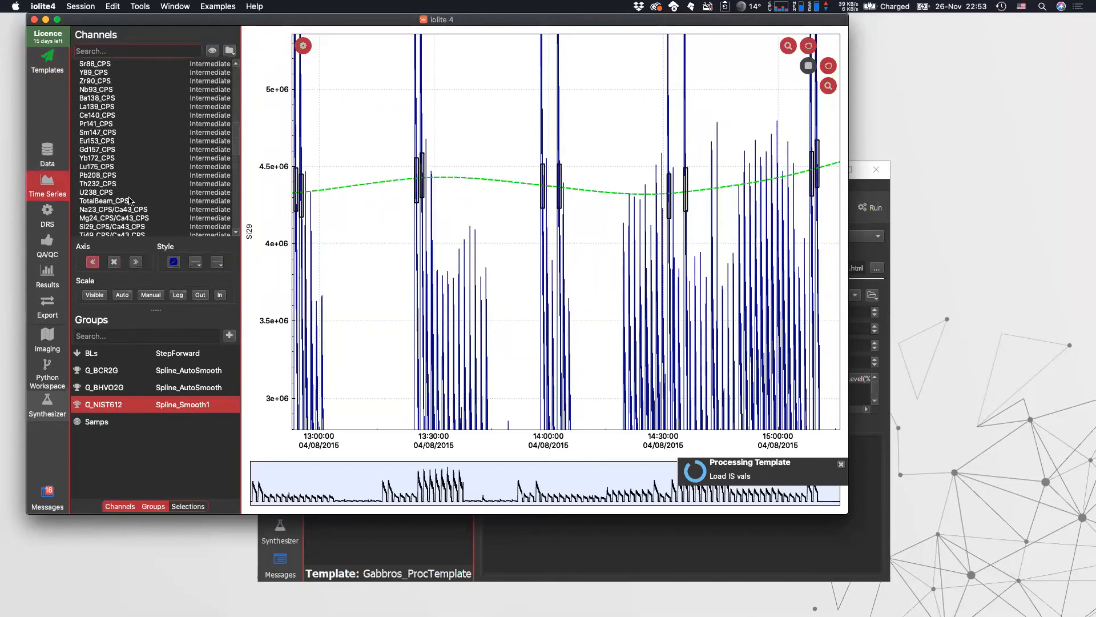
{"action": "scroll", "coordinate": [129, 200], "scroll_direction": "down", "scroll_amount": 10}
{"action": "scroll", "coordinate": [128, 197], "scroll_direction": "down", "scroll_amount": 5}
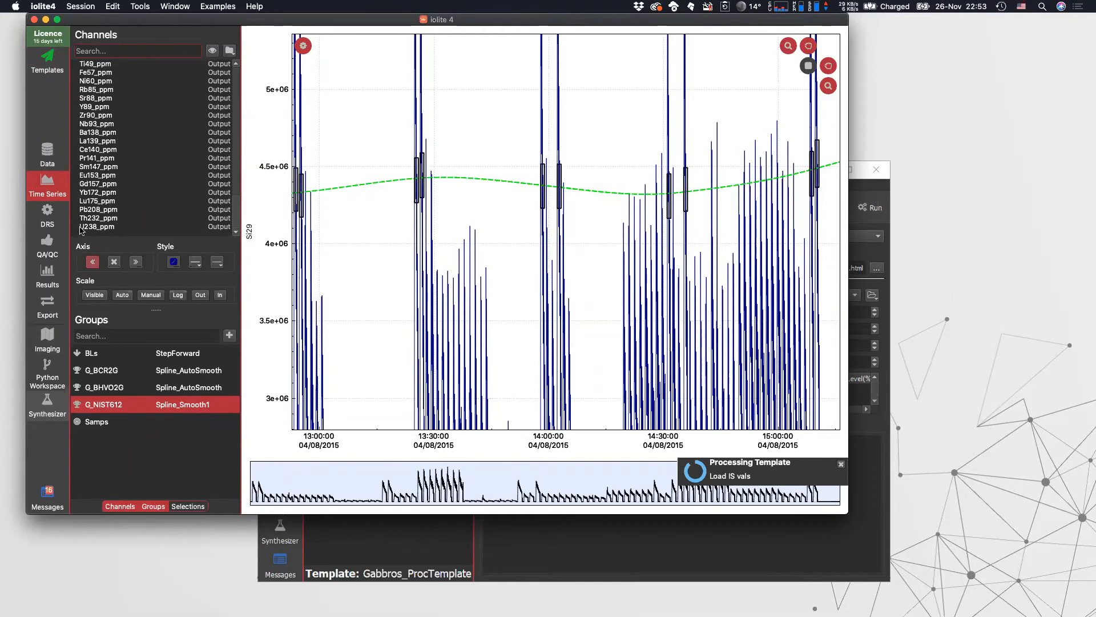
Step: Plot the summary results for G_BCR2G, G_BHVO2G and Samps using the Sr88_ppm output channel, without re-running the data reduction scheme
{"action": "left_click", "coordinate": [51, 279]}
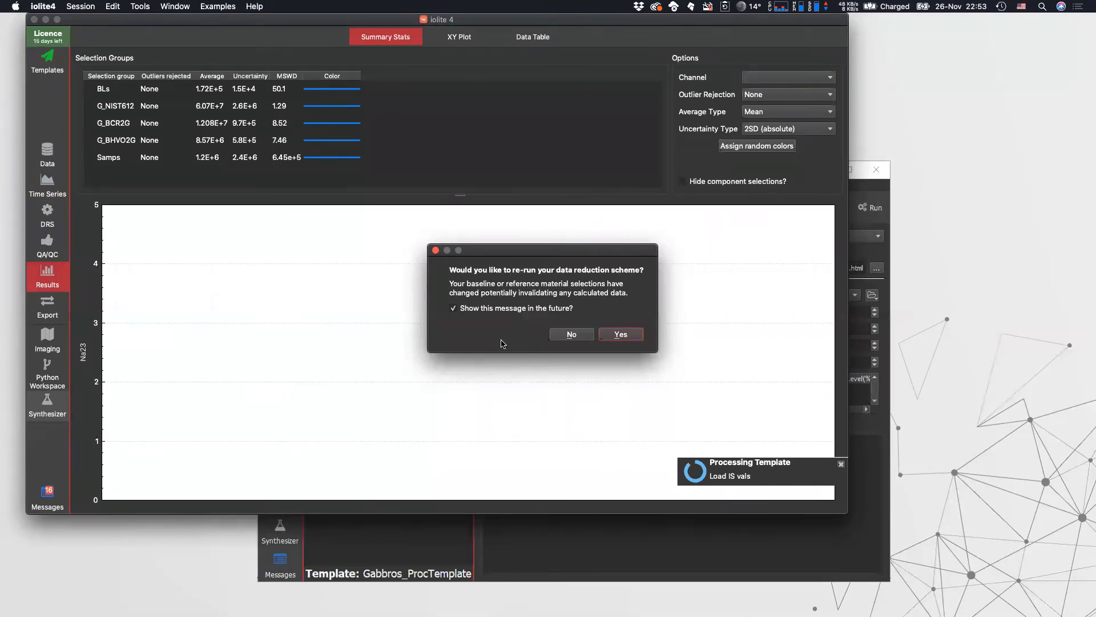
{"action": "left_click", "coordinate": [572, 334]}
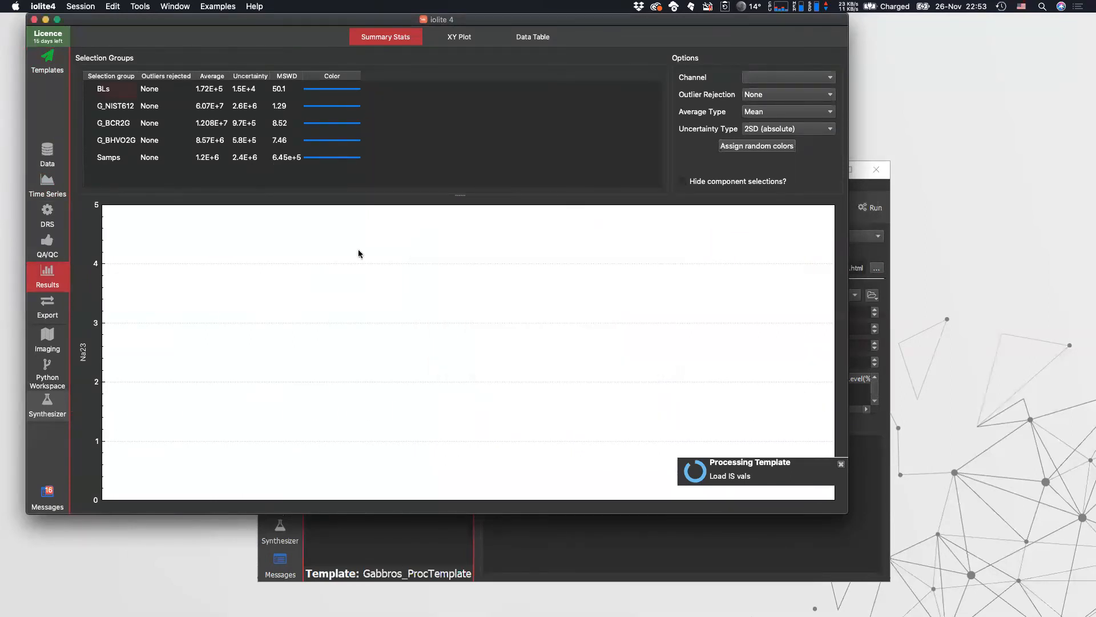
{"action": "left_click", "coordinate": [87, 121]}
{"action": "left_click", "coordinate": [90, 140]}
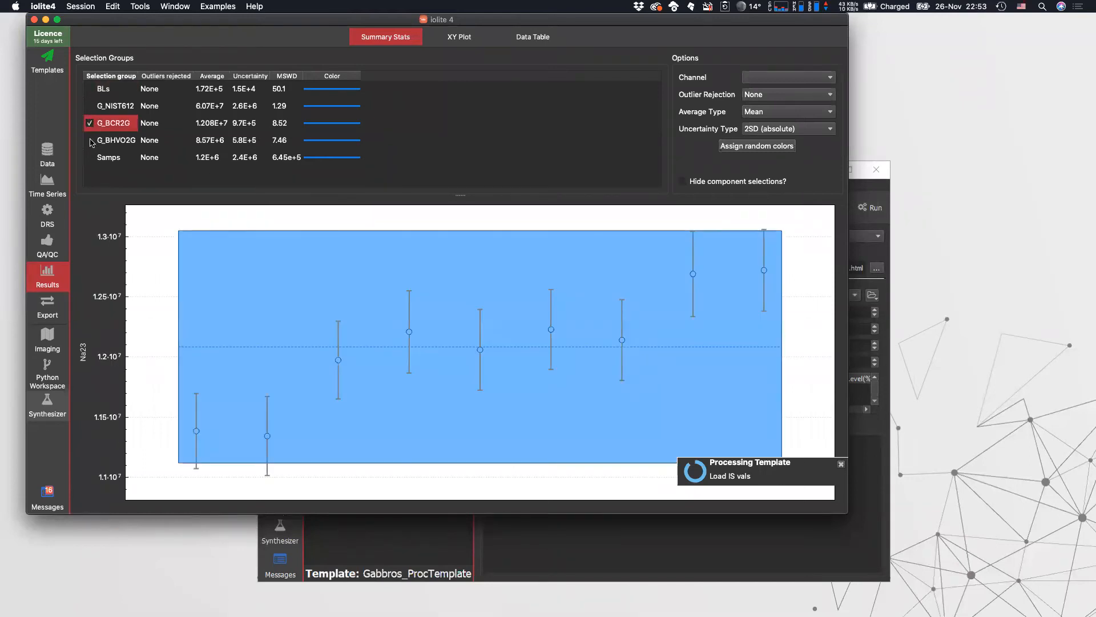
{"action": "left_click", "coordinate": [89, 157]}
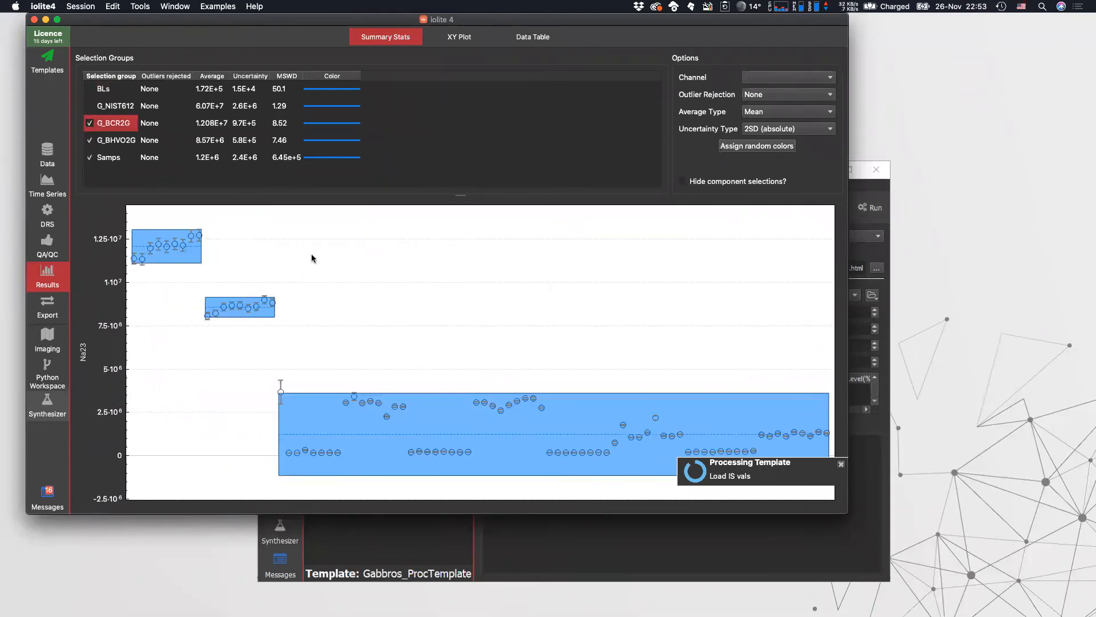
{"action": "left_click", "coordinate": [799, 78]}
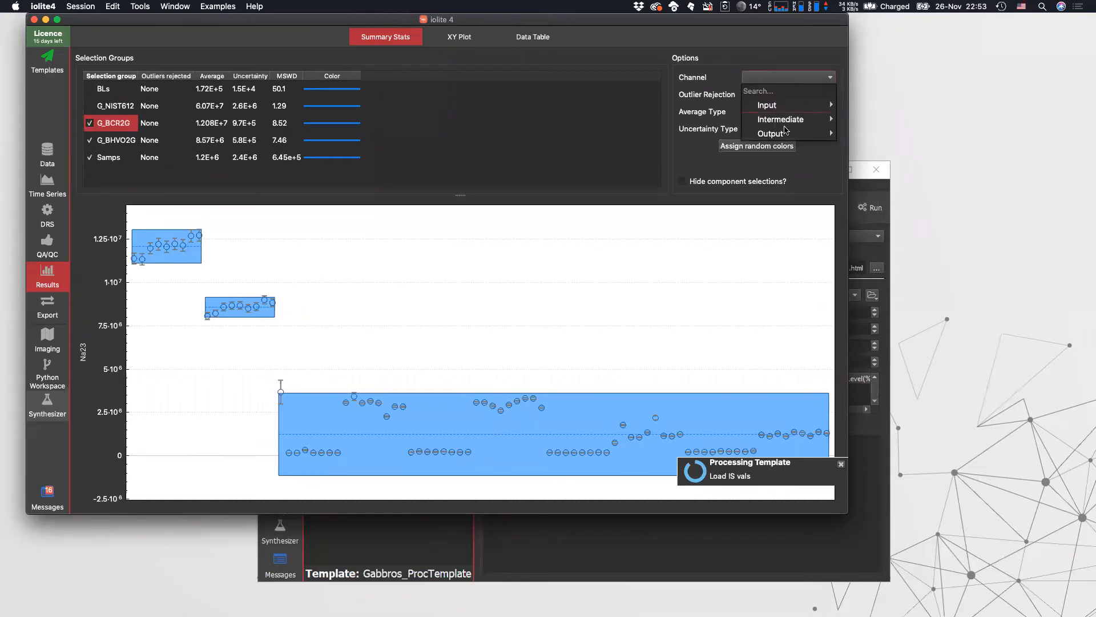
{"action": "mouse_move", "coordinate": [784, 133]}
{"action": "left_click", "coordinate": [872, 233]}
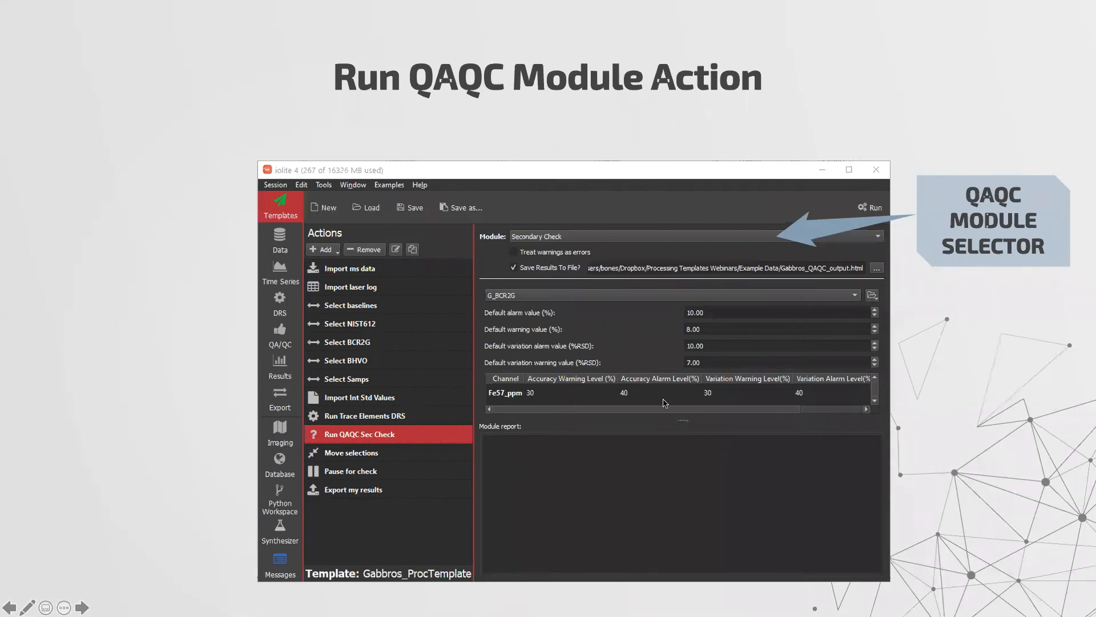
Step: Switch back to iolite 4 and add a Run QAQC module action named Check BCR2G to the template
{"action": "key", "text": "super+Tab"}
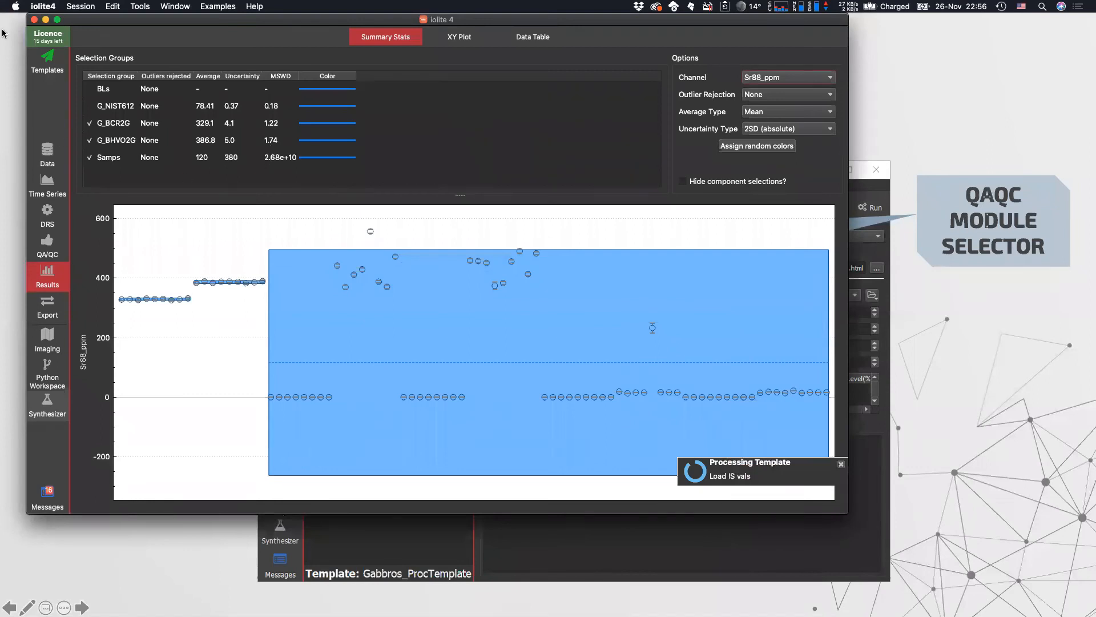
{"action": "left_click", "coordinate": [48, 60]}
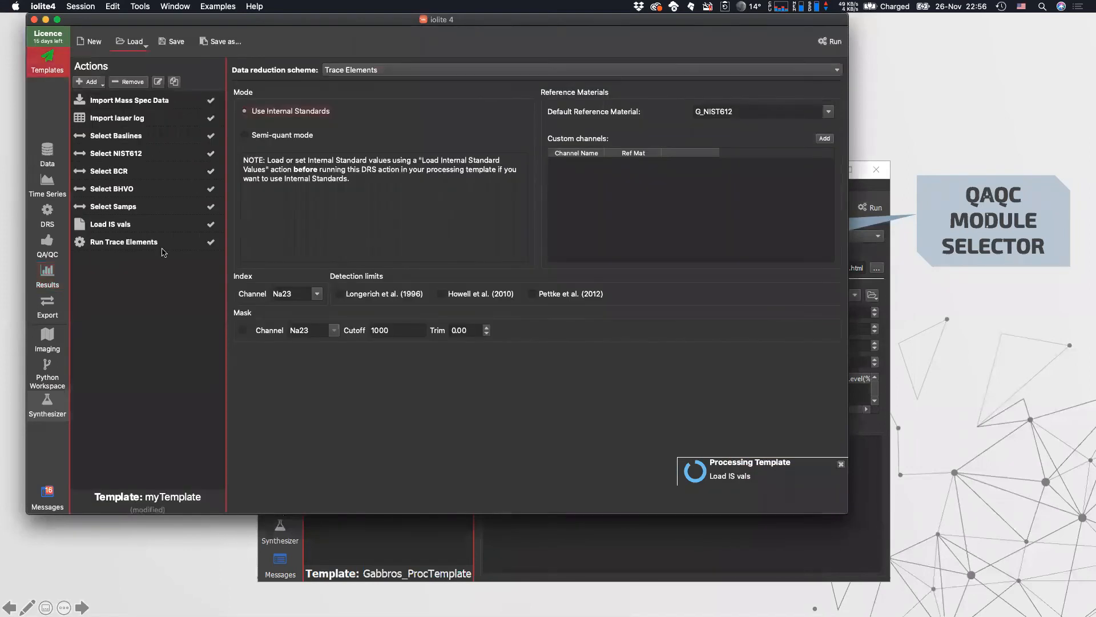
{"action": "left_click", "coordinate": [95, 82]}
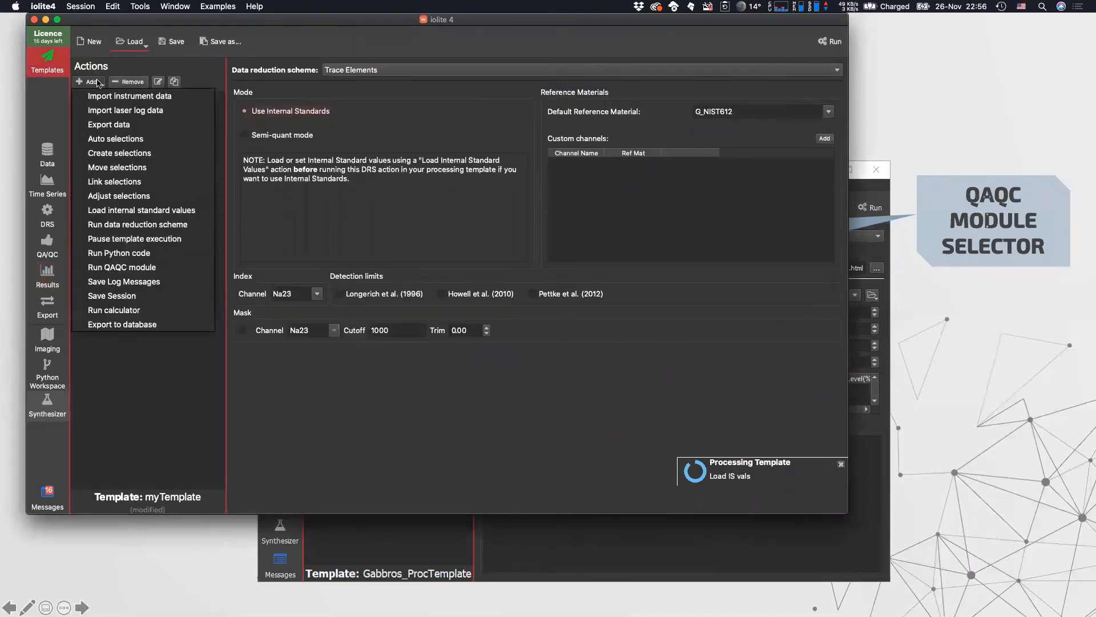
{"action": "left_click", "coordinate": [122, 268]}
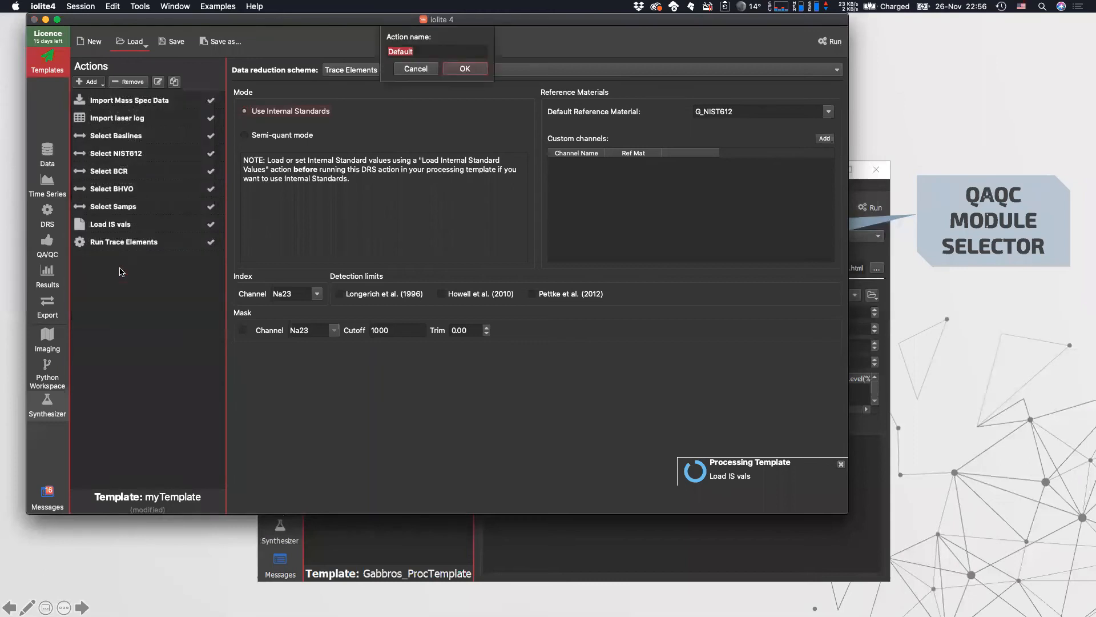
{"action": "type", "text": "Che"}
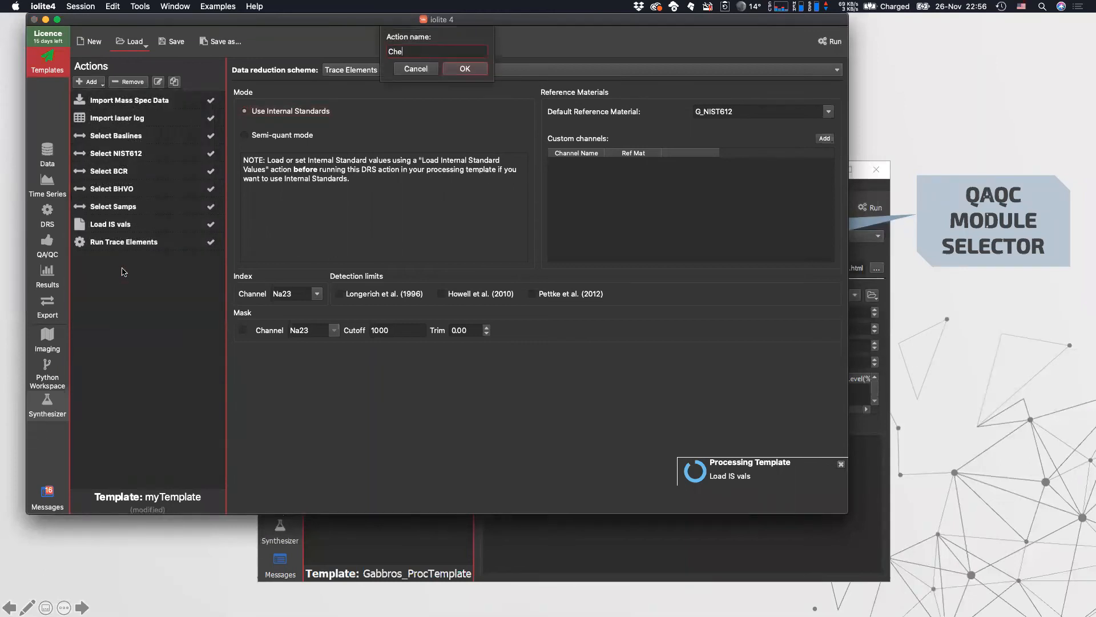
{"action": "type", "text": "ck BCRS"}
{"action": "type", "text": "G"}
{"action": "left_click", "coordinate": [457, 68]}
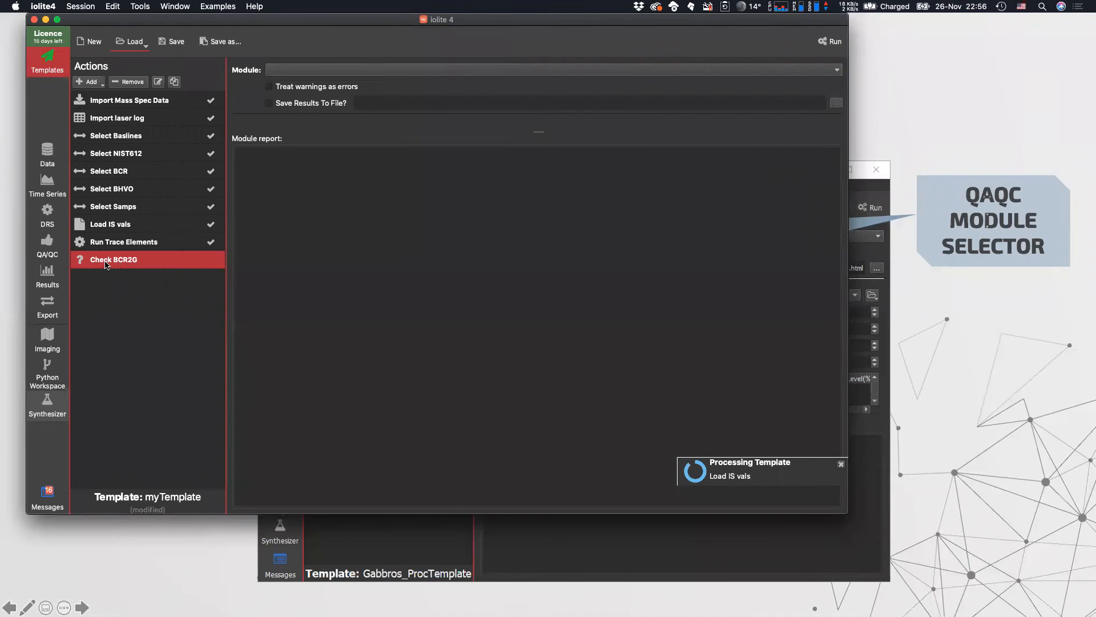
Step: Set the Check BCR2G action to use the Secondary Check module with the G_BCR2G reference material
{"action": "left_click", "coordinate": [311, 70]}
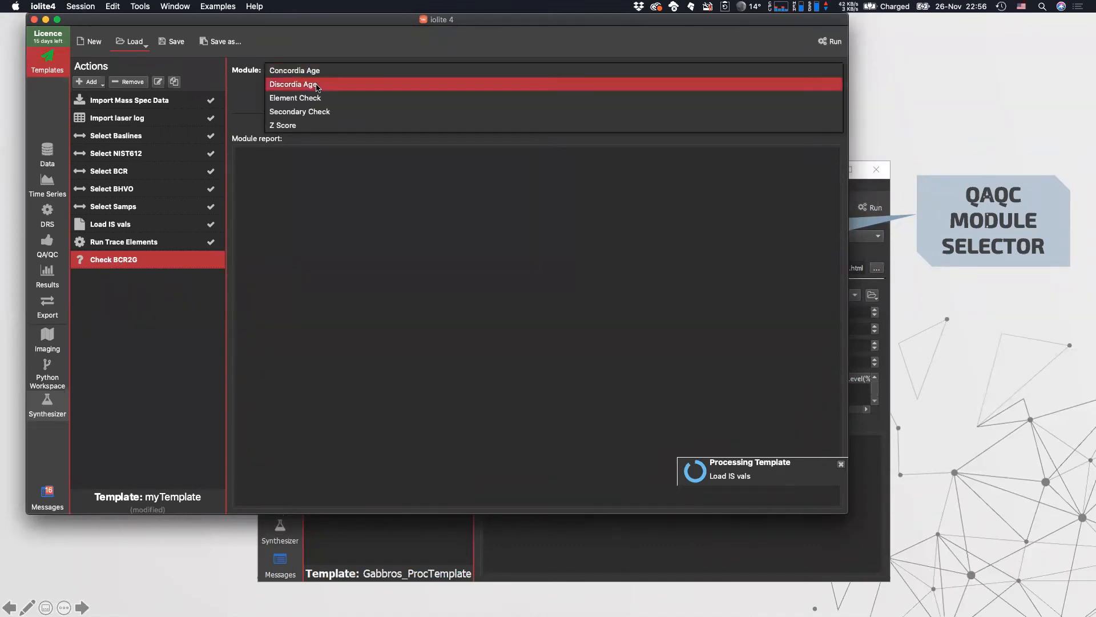
{"action": "left_click", "coordinate": [320, 113]}
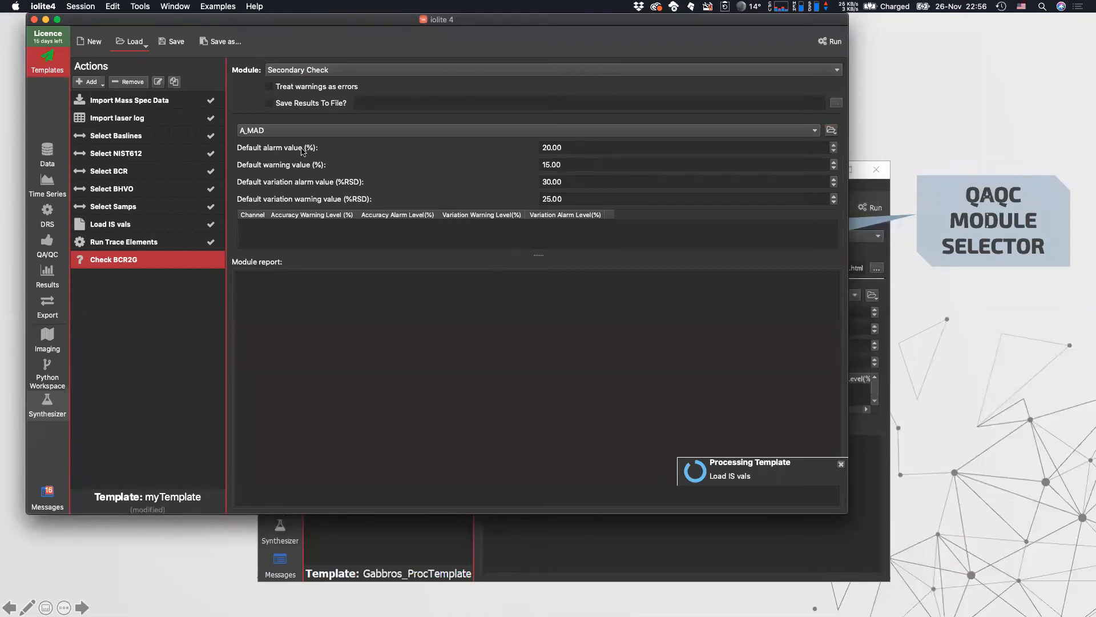
{"action": "left_click", "coordinate": [296, 134]}
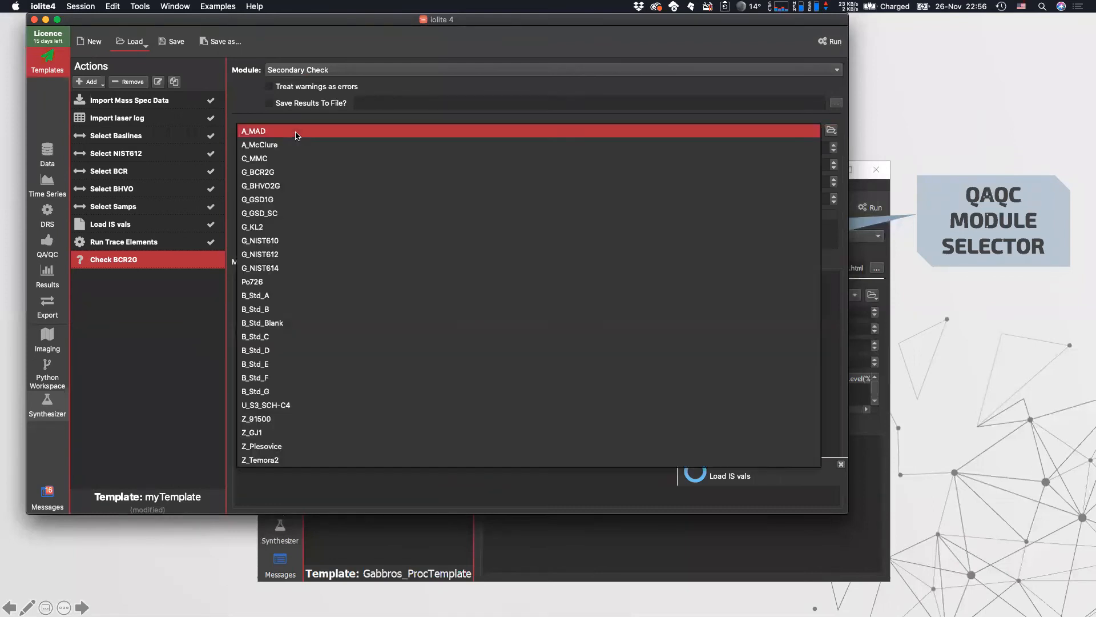
{"action": "left_click", "coordinate": [261, 175]}
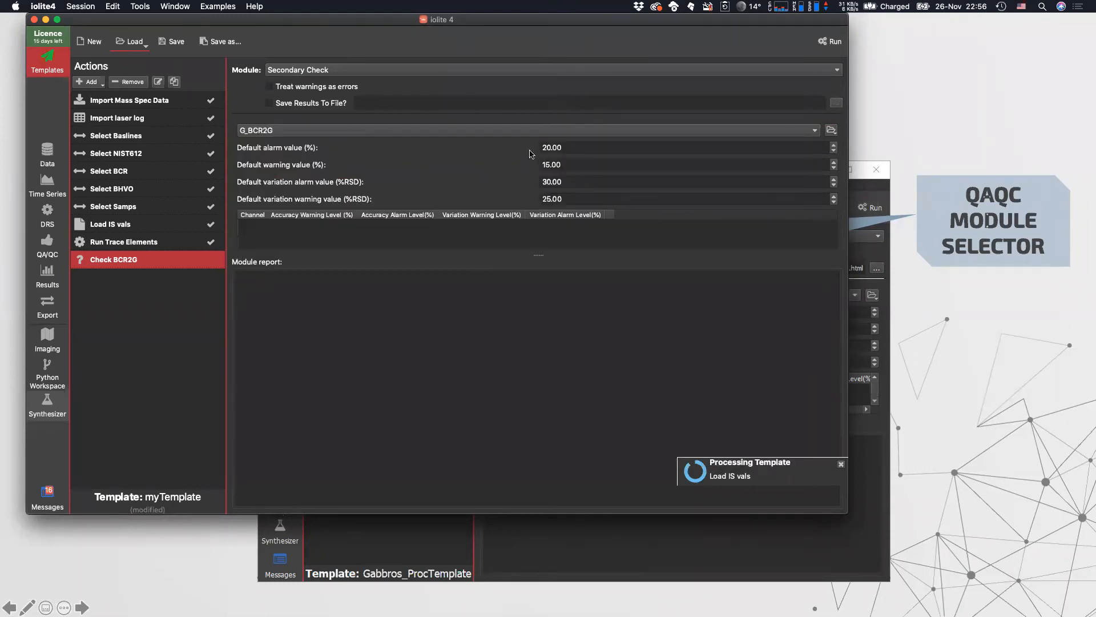
Step: Set the default alarm value to 10%, warning value to 8%, variation alarm to 10 %RSD and variation warning to 7 %RSD
{"action": "left_click", "coordinate": [575, 147]}
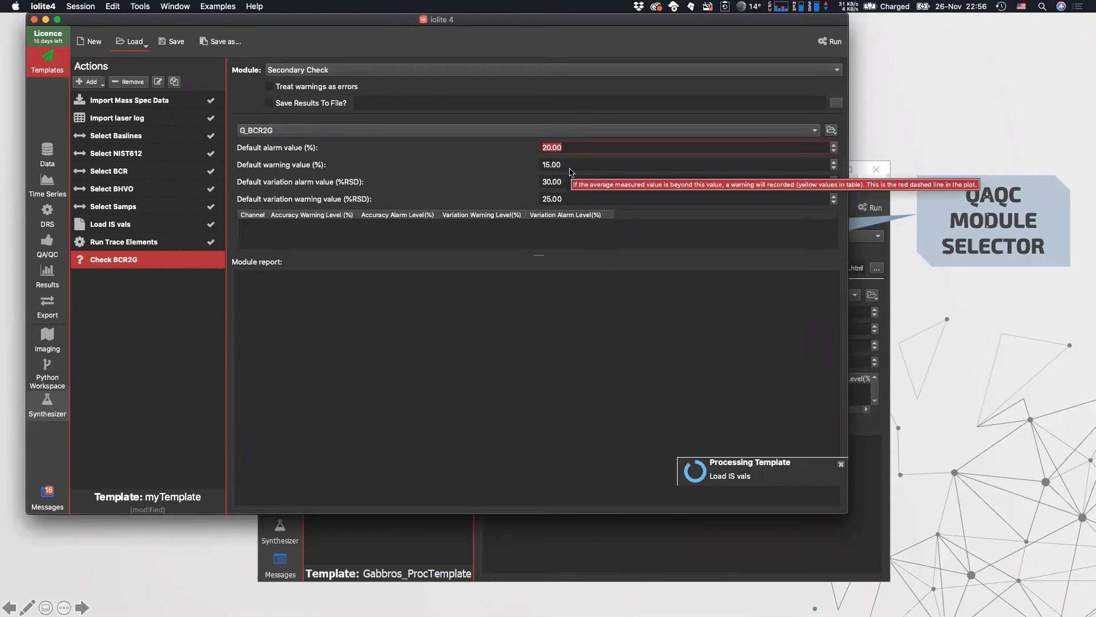
{"action": "type", "text": "10"}
{"action": "left_click_drag", "start_coordinate": [691, 24], "coordinate": [753, 44]}
{"action": "key", "text": "Tab"}
{"action": "type", "text": "8"}
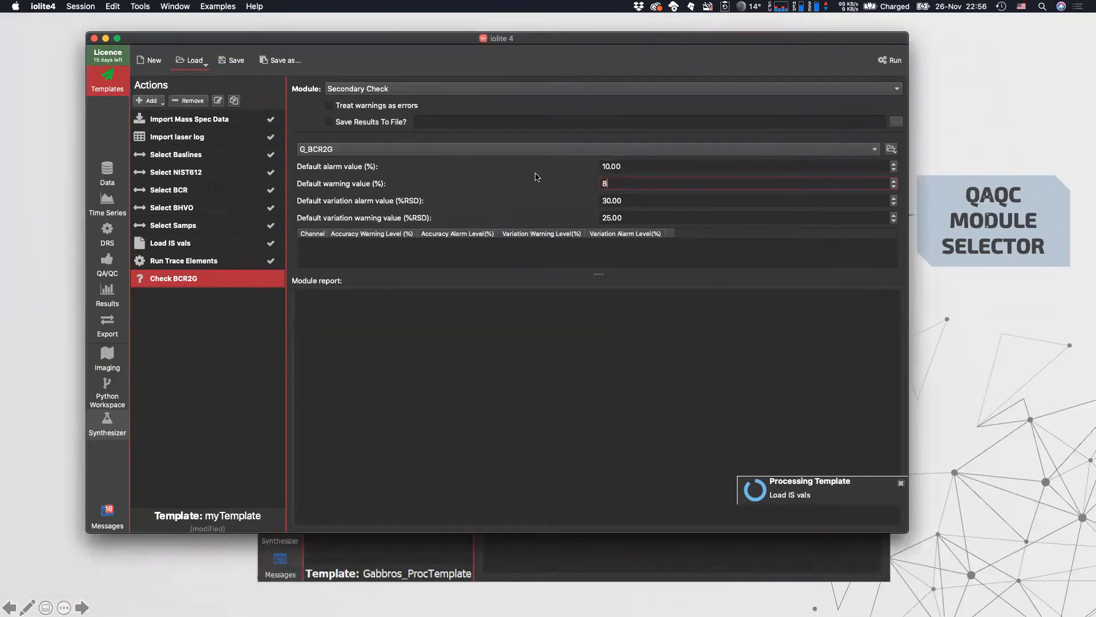
{"action": "key", "text": "Tab"}
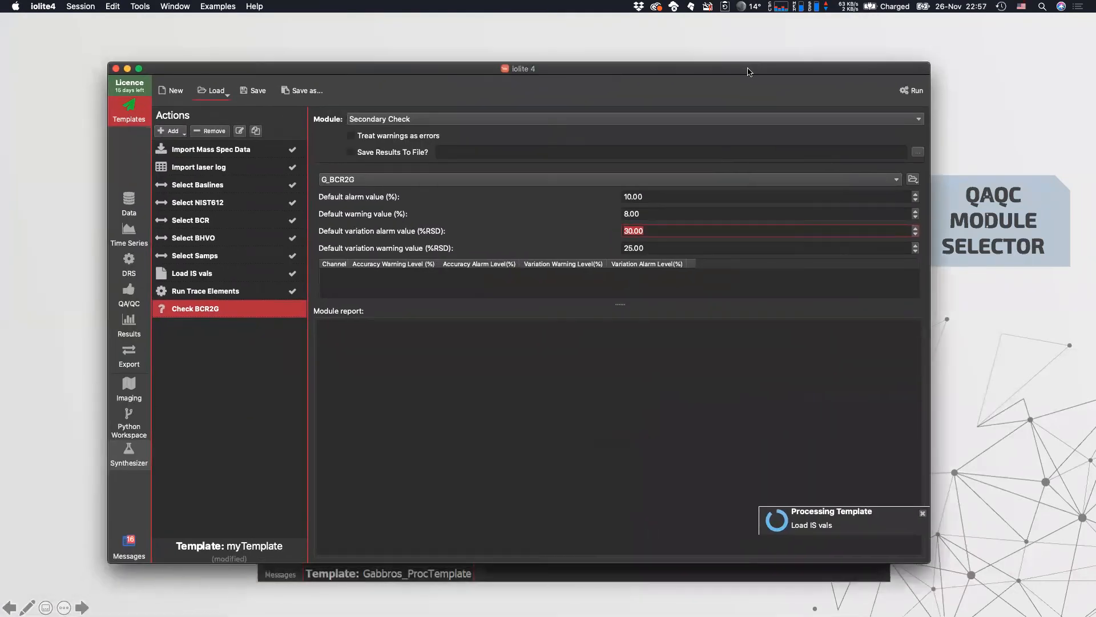
{"action": "type", "text": "10"}
{"action": "key", "text": "Tab"}
{"action": "type", "text": "7"}
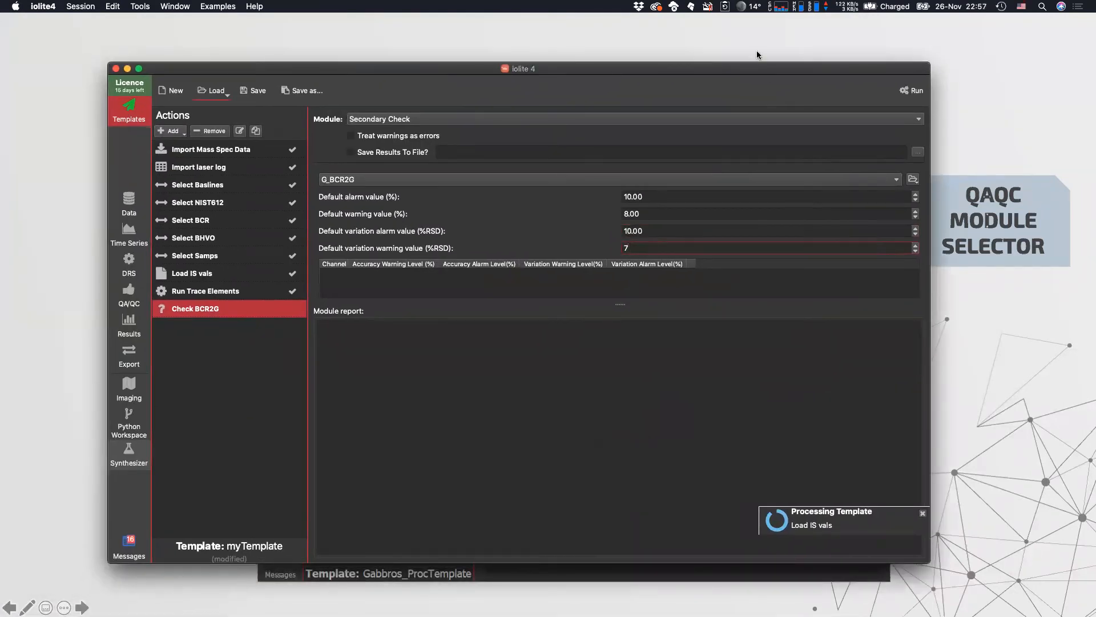
{"action": "left_click_drag", "start_coordinate": [248, 68], "coordinate": [203, 42]}
{"action": "key", "text": "Return"}
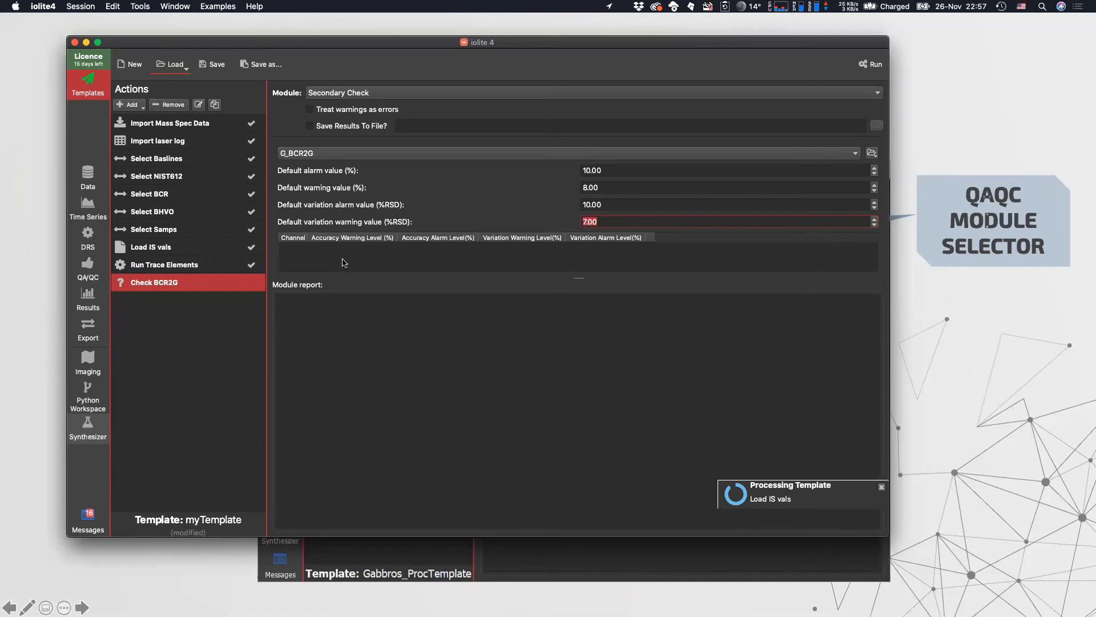
Step: Add a channel-specific limits row to the Secondary Check and assign it to Fe57_ppm
{"action": "left_click", "coordinate": [287, 249]}
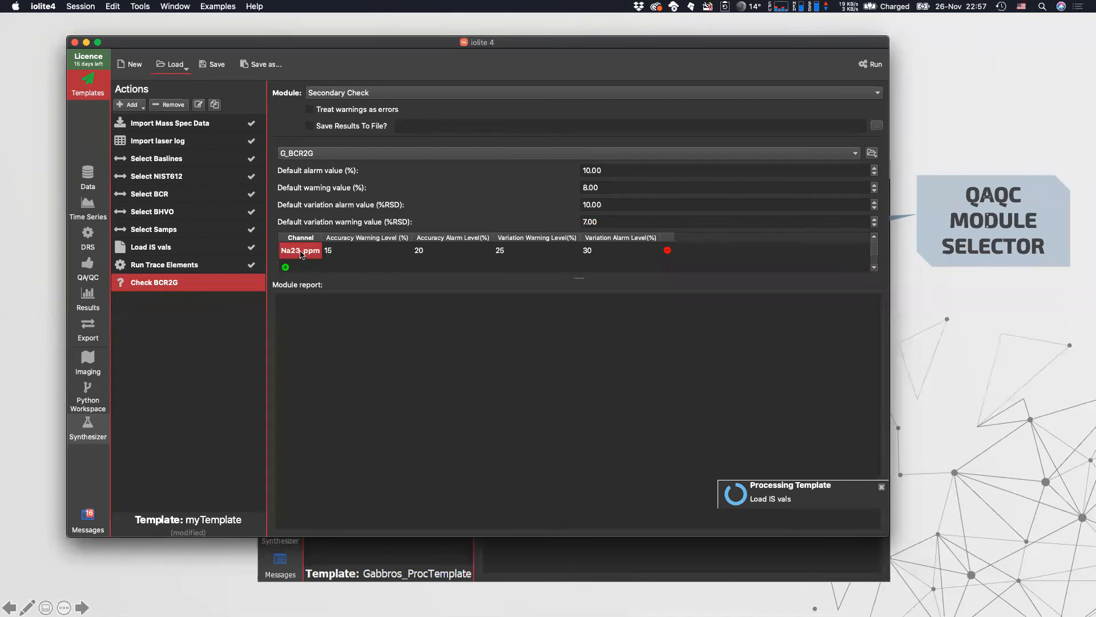
{"action": "double_click", "coordinate": [303, 254]}
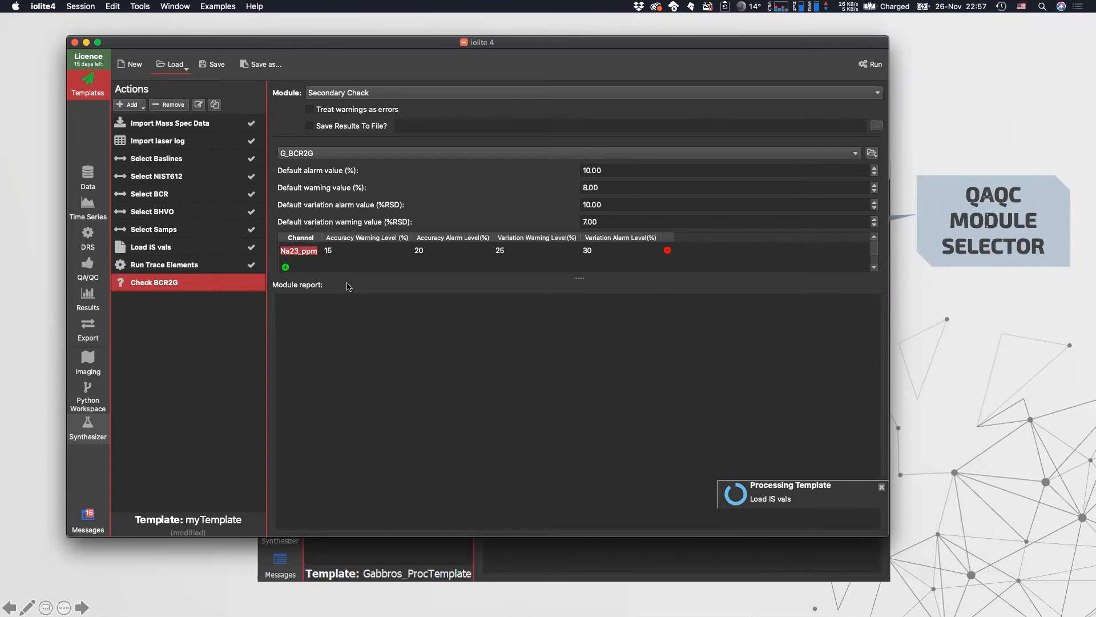
{"action": "type", "text": "Fe57_"}
{"action": "key", "text": "Return"}
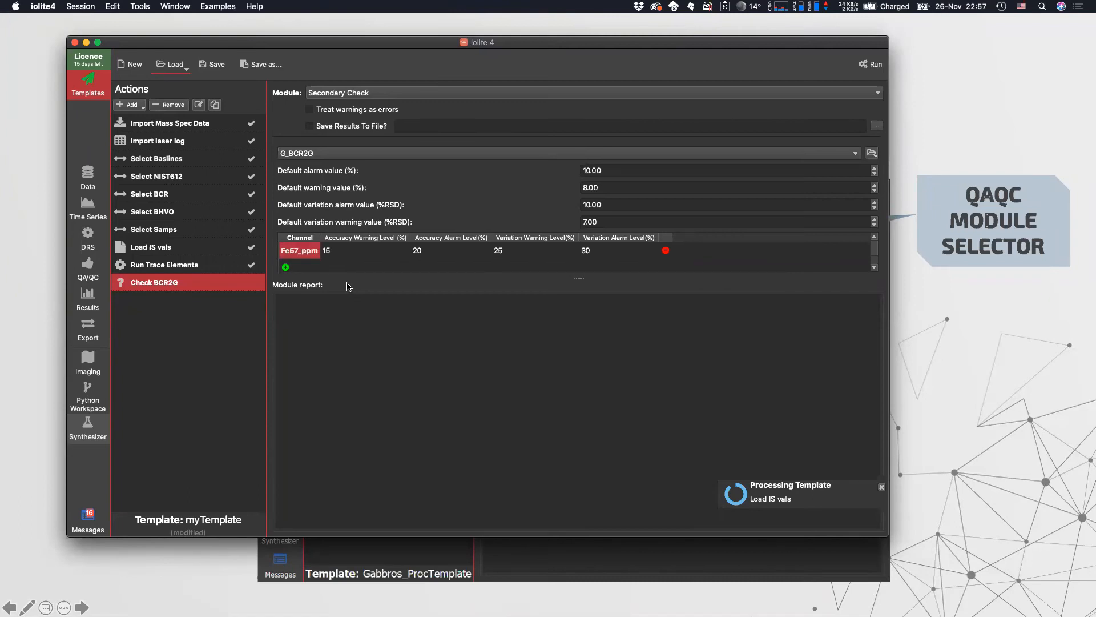
Step: Set the Fe57_ppm accuracy warning and alarm levels to 35% and 40%, and the variation warning and alarm levels to 30% and 40%
{"action": "double_click", "coordinate": [340, 252]}
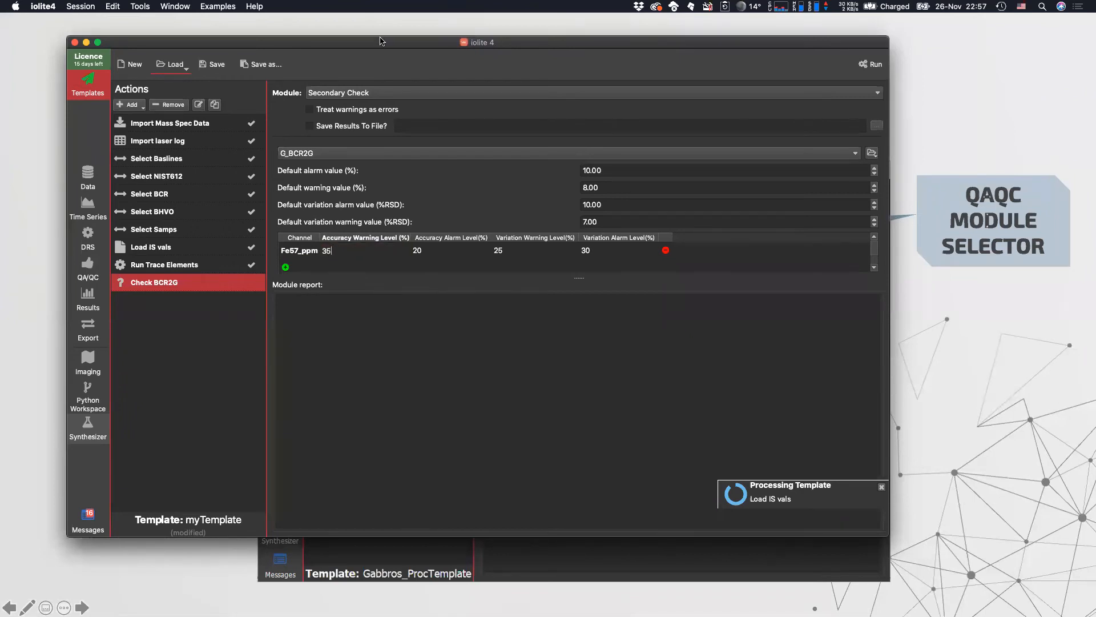
{"action": "key", "text": "Tab"}
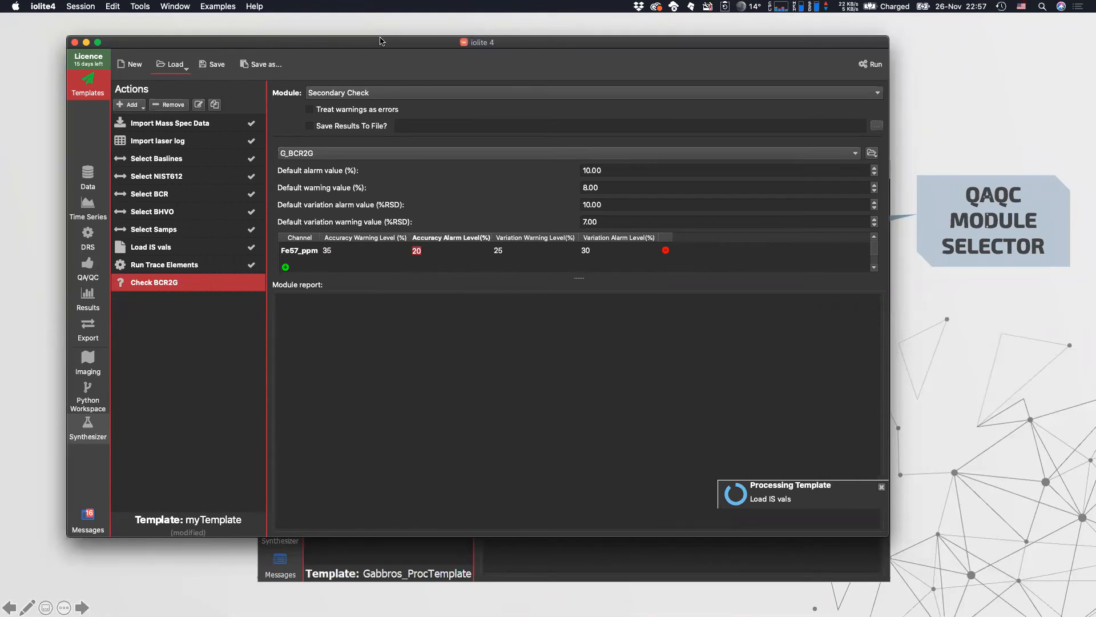
{"action": "type", "text": "40"}
{"action": "key", "text": "Tab"}
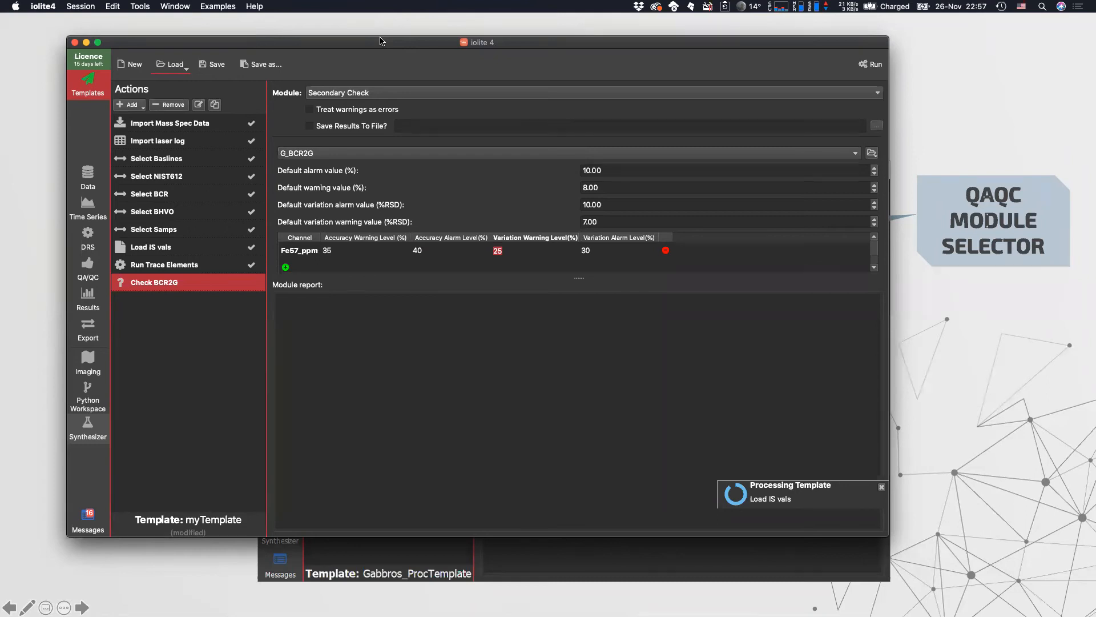
{"action": "left_click_drag", "start_coordinate": [403, 40], "coordinate": [390, 94]}
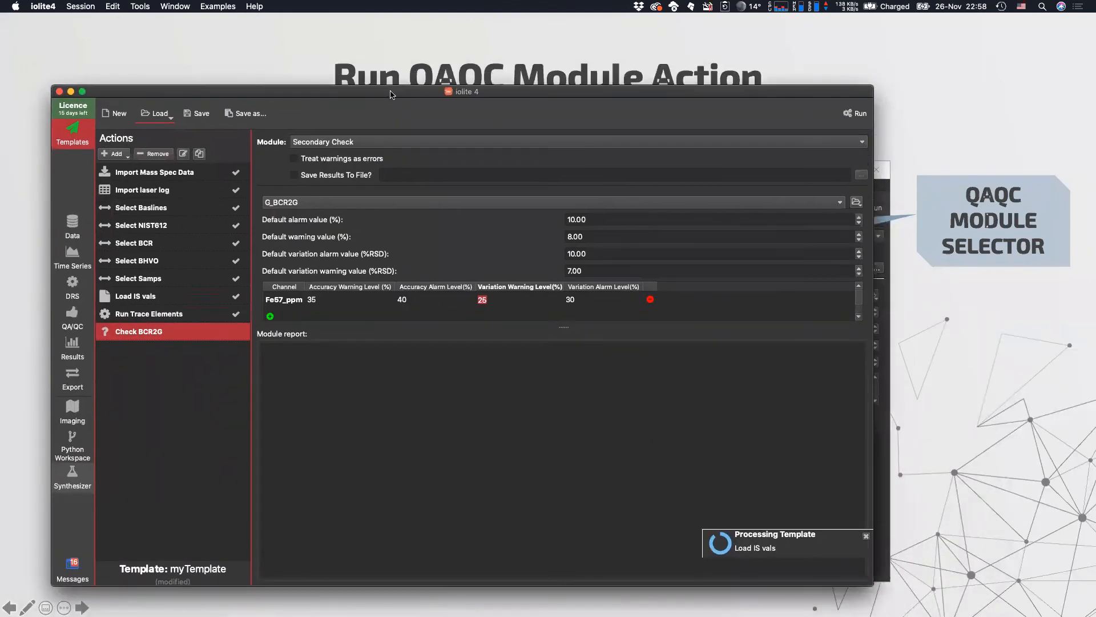
{"action": "type", "text": "30"}
{"action": "key", "text": "Tab"}
{"action": "type", "text": "40"}
{"action": "key", "text": "Return"}
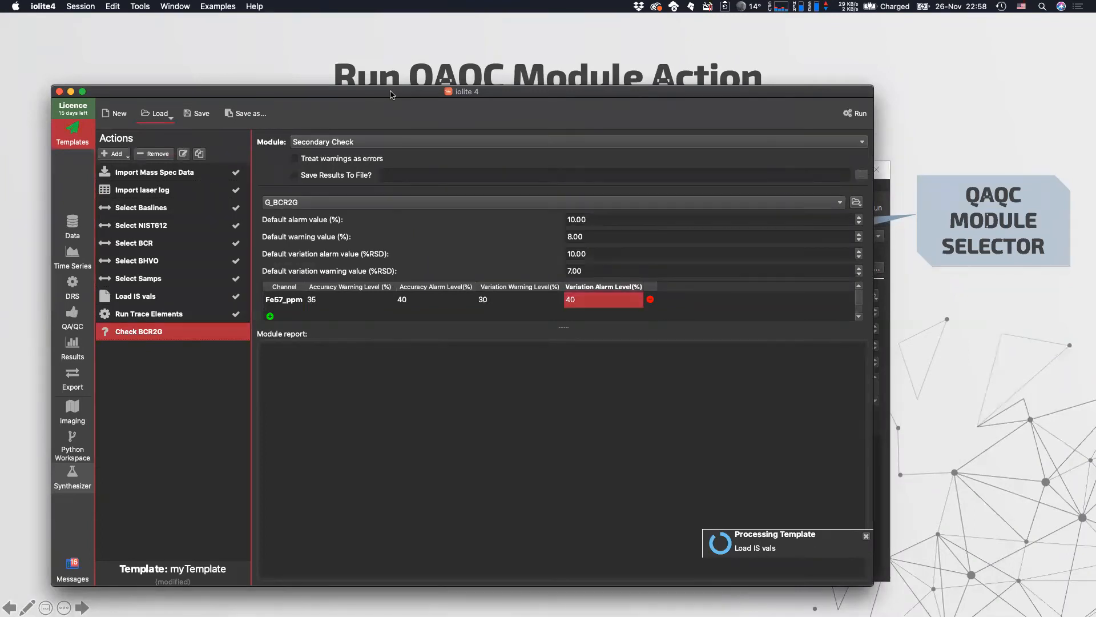
Step: Run only the Check BCR2G action
{"action": "right_click", "coordinate": [158, 333]}
{"action": "left_click", "coordinate": [189, 355]}
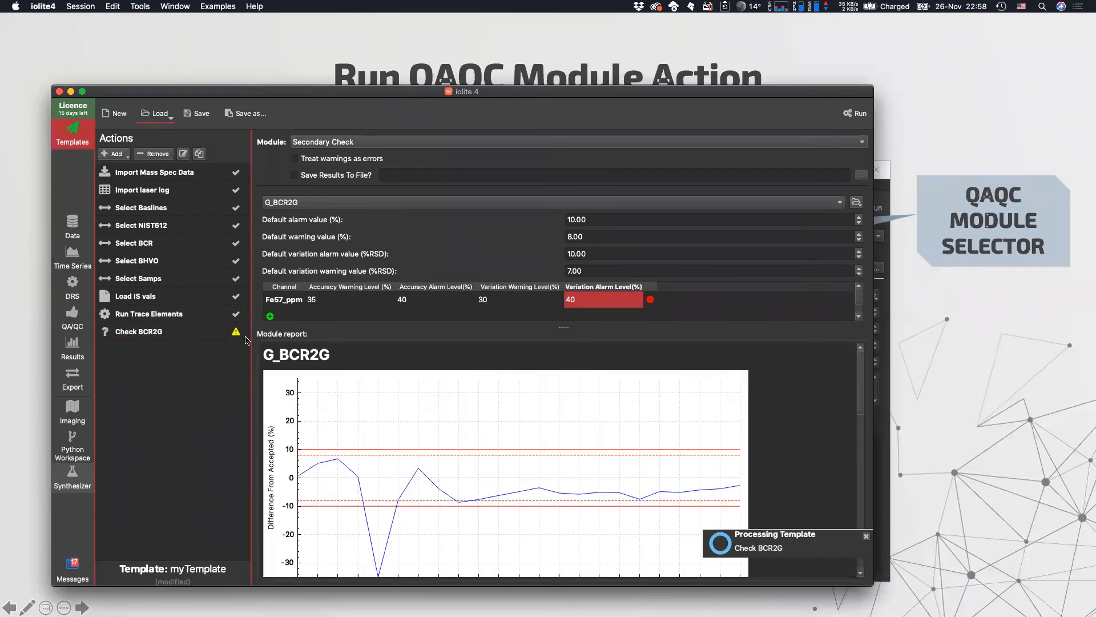
Step: Examine the G_BCR2G module report, comparing the difference-from-accepted plot with each channel's accuracy and variation values in the table
{"action": "scroll", "coordinate": [511, 434], "scroll_direction": "down", "scroll_amount": 5}
{"action": "scroll", "coordinate": [514, 446], "scroll_direction": "down", "scroll_amount": 5}
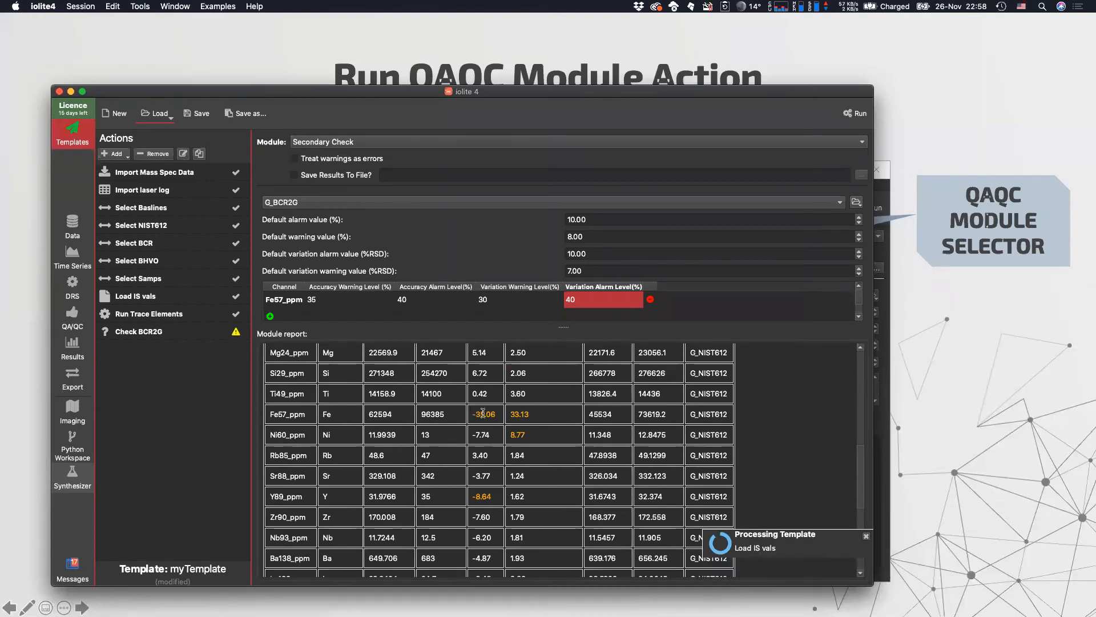
{"action": "scroll", "coordinate": [480, 423], "scroll_direction": "up", "scroll_amount": 3}
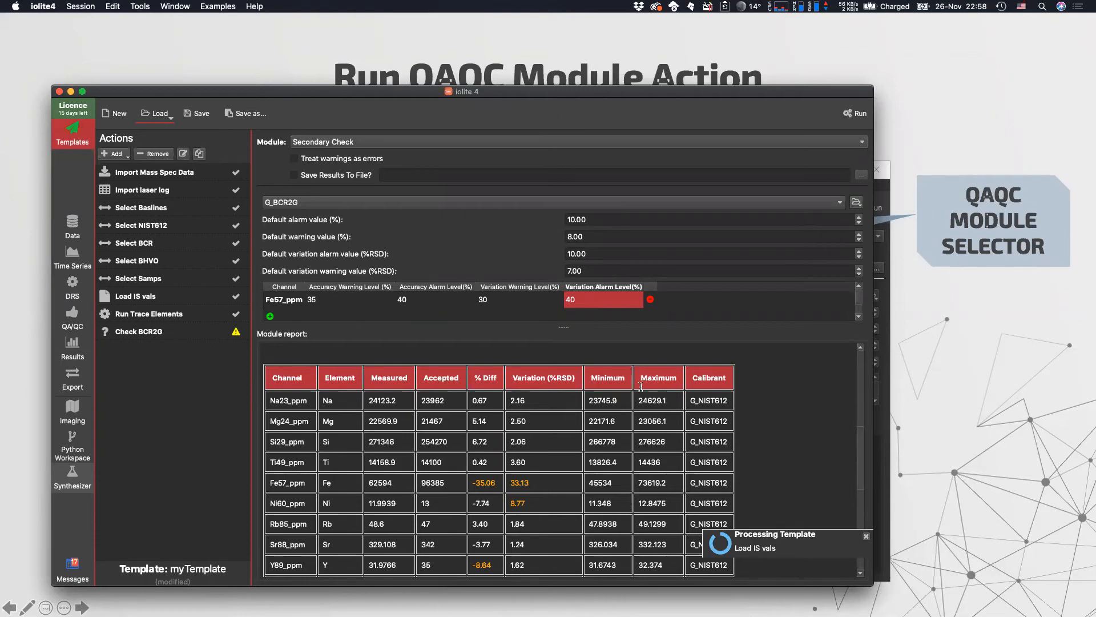
{"action": "scroll", "coordinate": [505, 418], "scroll_direction": "up", "scroll_amount": 5}
{"action": "scroll", "coordinate": [505, 418], "scroll_direction": "up", "scroll_amount": 6}
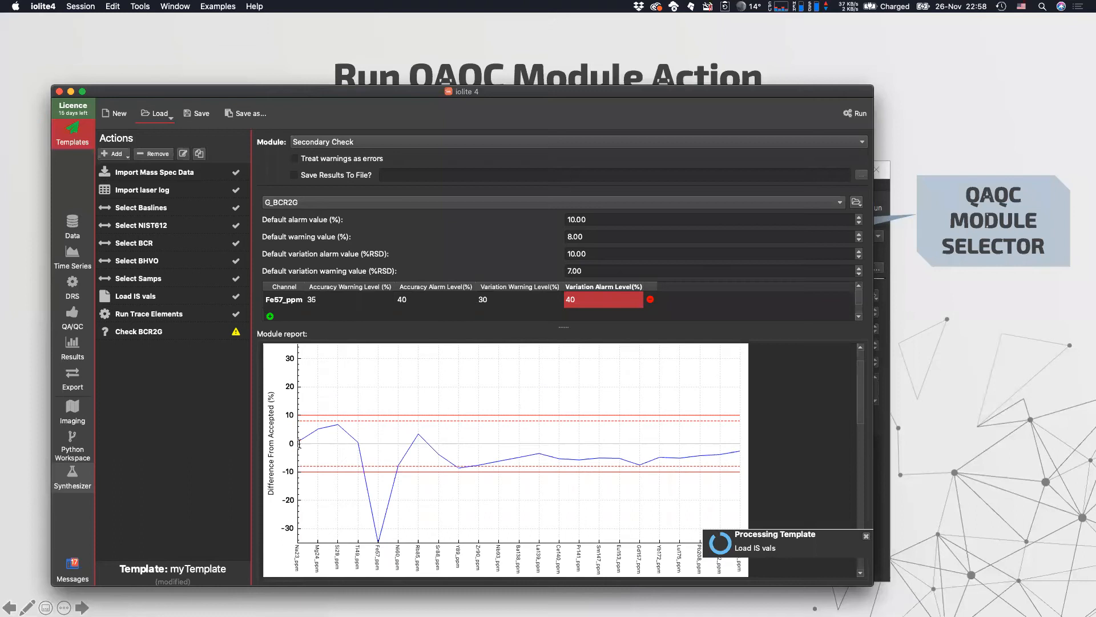
{"action": "scroll", "coordinate": [473, 479], "scroll_direction": "down", "scroll_amount": 6}
{"action": "scroll", "coordinate": [421, 546], "scroll_direction": "down", "scroll_amount": 2}
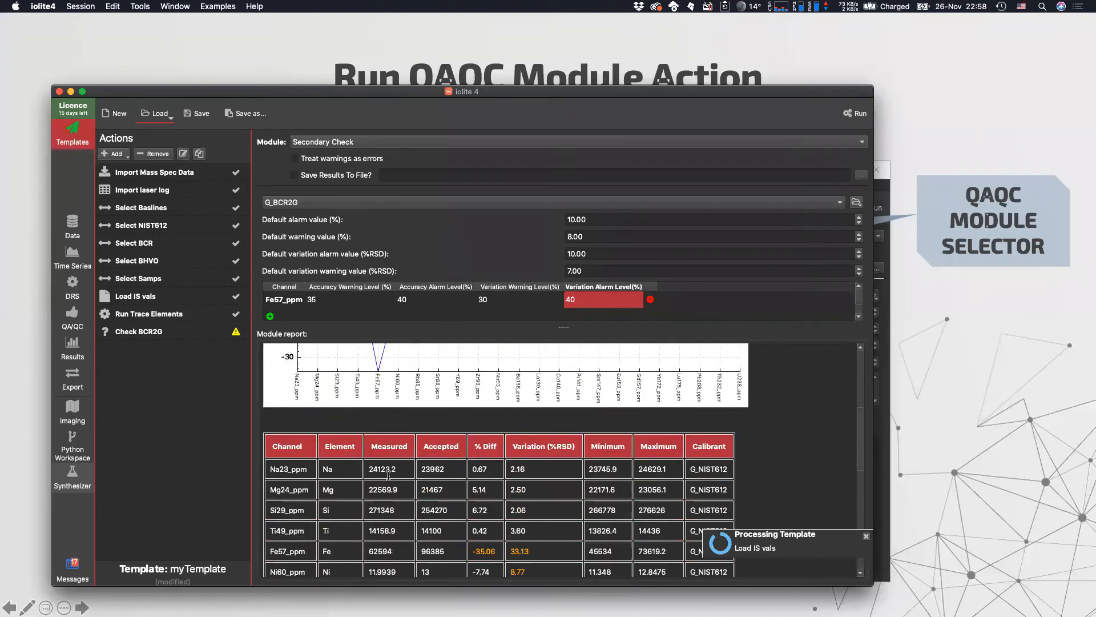
{"action": "scroll", "coordinate": [388, 475], "scroll_direction": "up", "scroll_amount": 7}
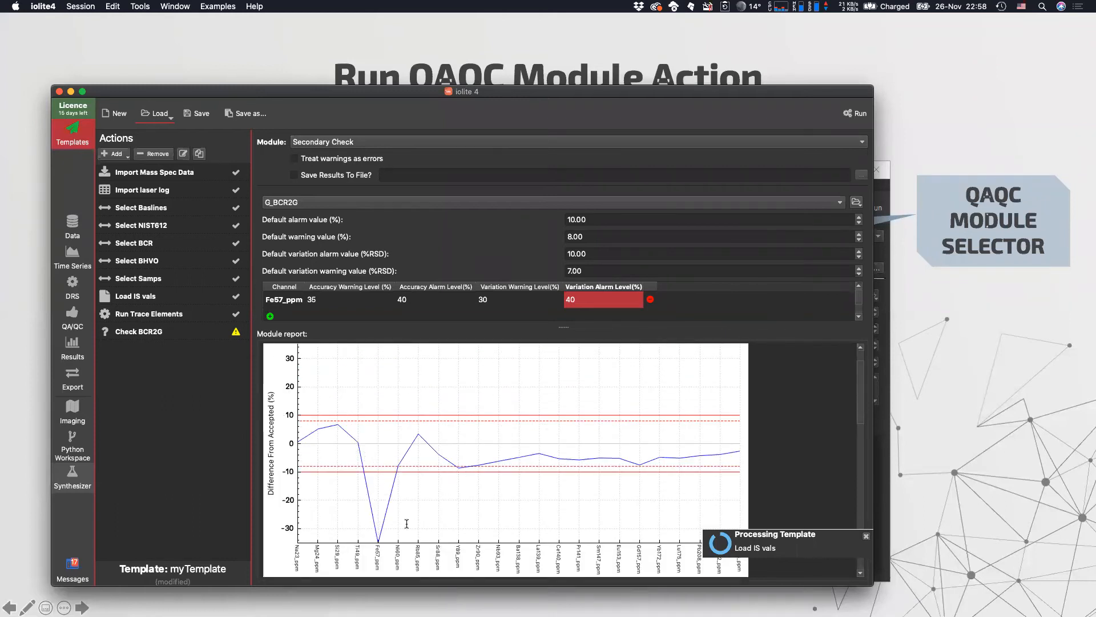
{"action": "scroll", "coordinate": [488, 484], "scroll_direction": "down", "scroll_amount": 3}
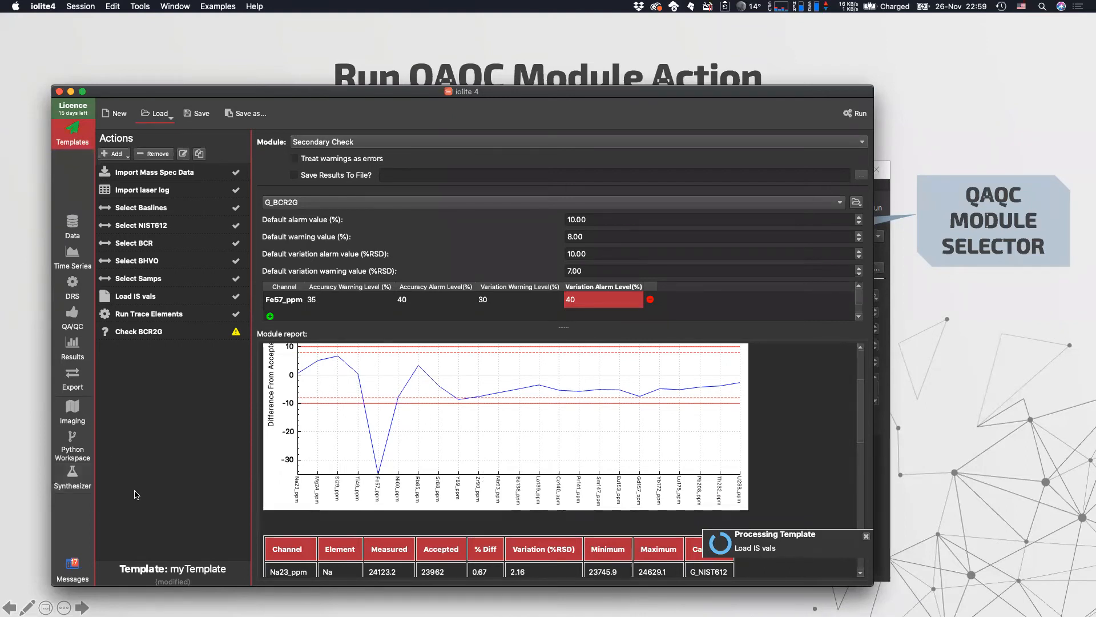
{"action": "left_click", "coordinate": [139, 338]}
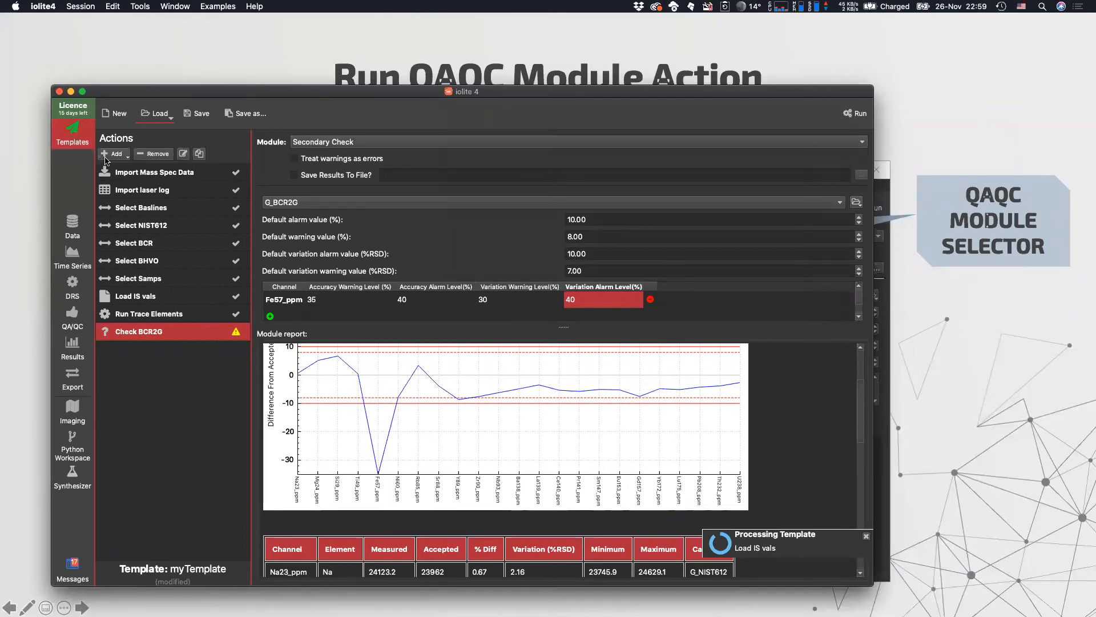
{"action": "key", "text": "super+Tab"}
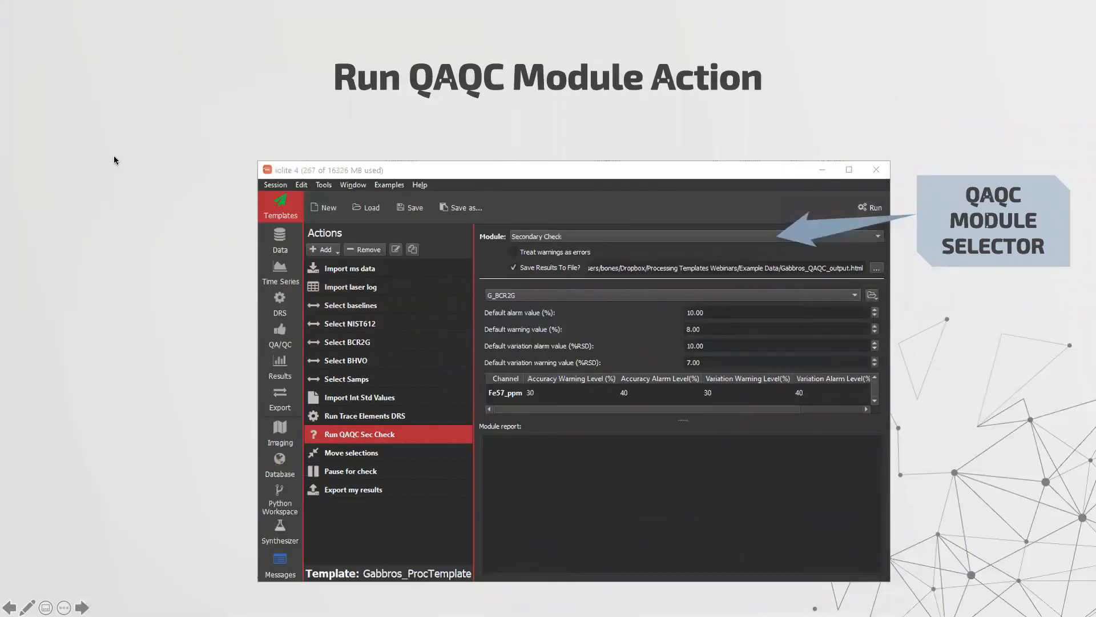
{"action": "key", "text": "Right"}
{"action": "key", "text": "Right"}
{"action": "key", "text": "Right"}
{"action": "key", "text": "Right"}
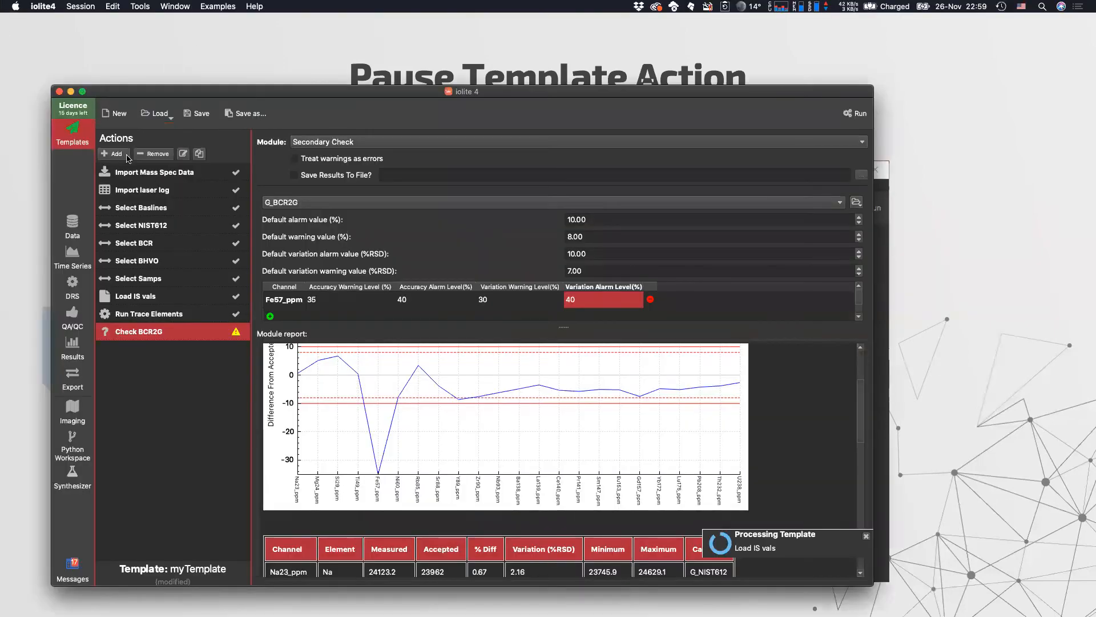
Step: Add a pause template execution action named "Pause to check" at the end of the template
{"action": "left_click", "coordinate": [127, 159]}
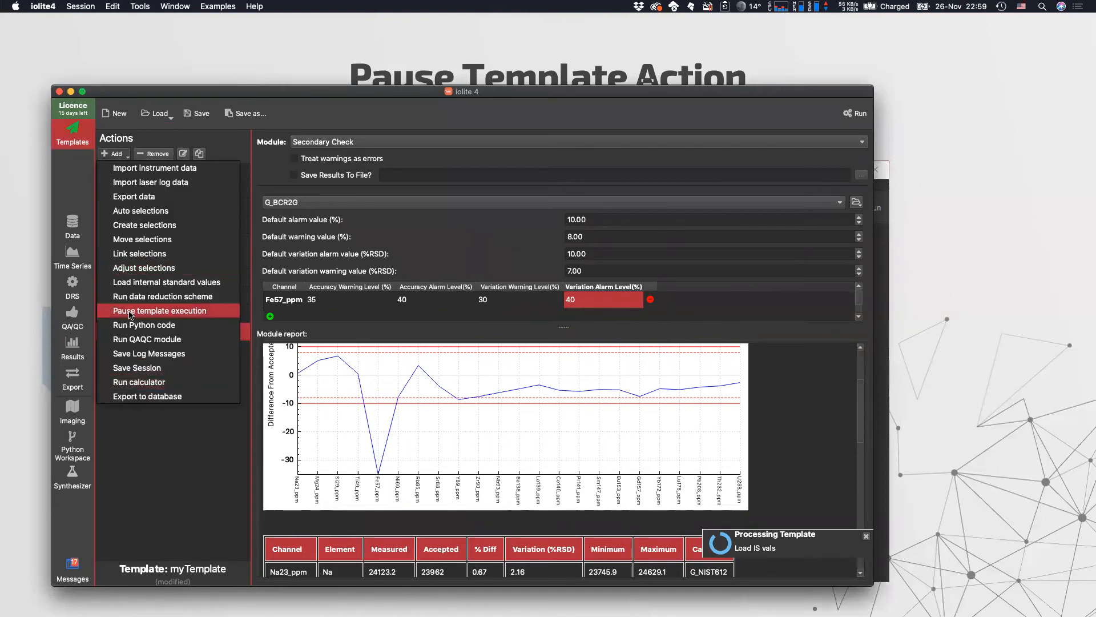
{"action": "left_click", "coordinate": [130, 312]}
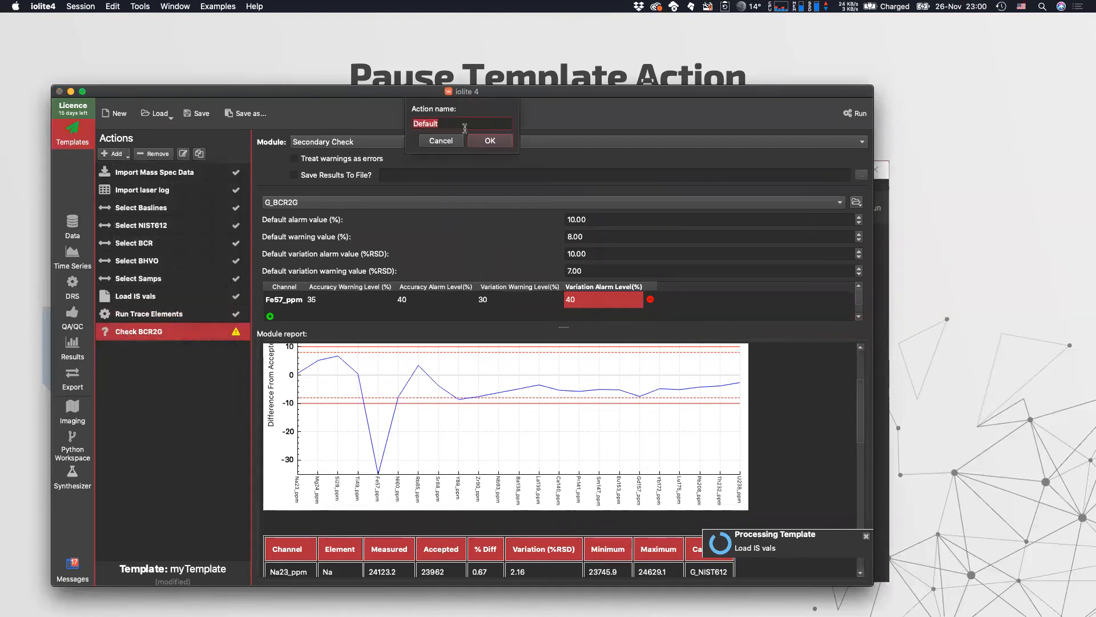
{"action": "type", "text": "Pause tp check"}
{"action": "key", "text": "Left"}
{"action": "key", "text": "Left"}
{"action": "key", "text": "Left"}
{"action": "key", "text": "Left"}
{"action": "key", "text": "Left"}
{"action": "key", "text": "Left"}
{"action": "key", "text": "BackSpace"}
{"action": "type", "text": "o"}
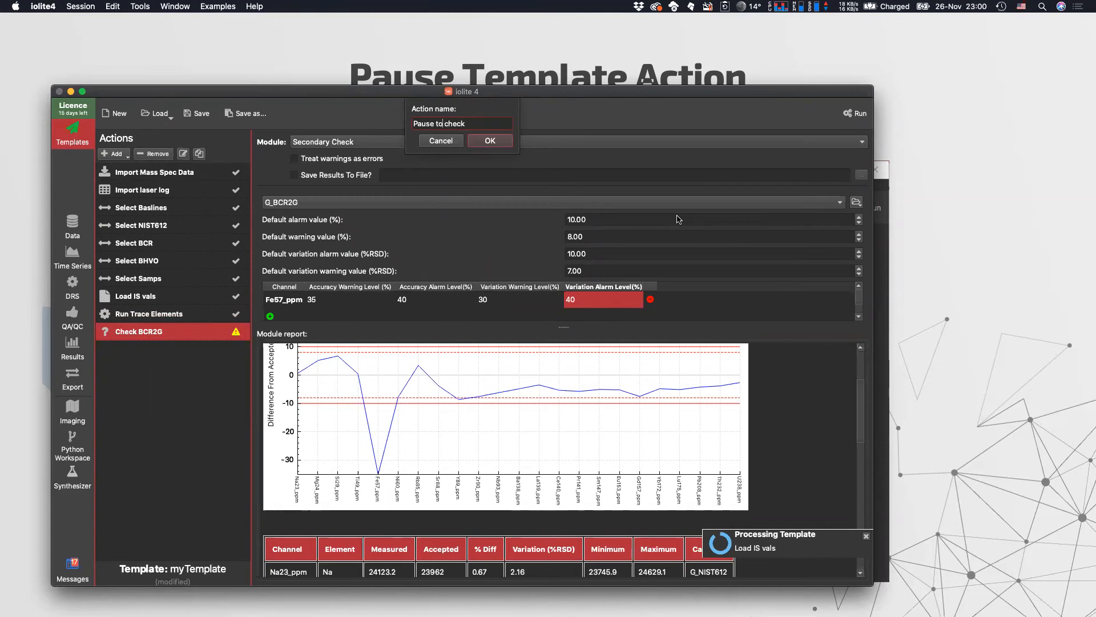
{"action": "key", "text": "Return"}
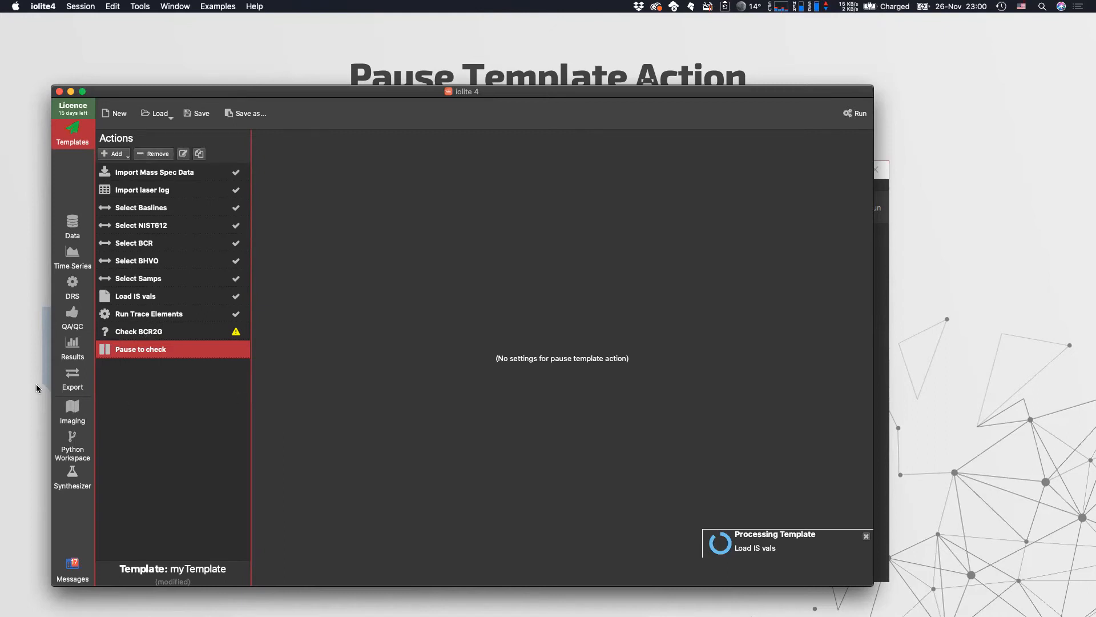
Step: Look over the results summary and time series without re-running the data reduction scheme, and return to the template
{"action": "left_click", "coordinate": [63, 351]}
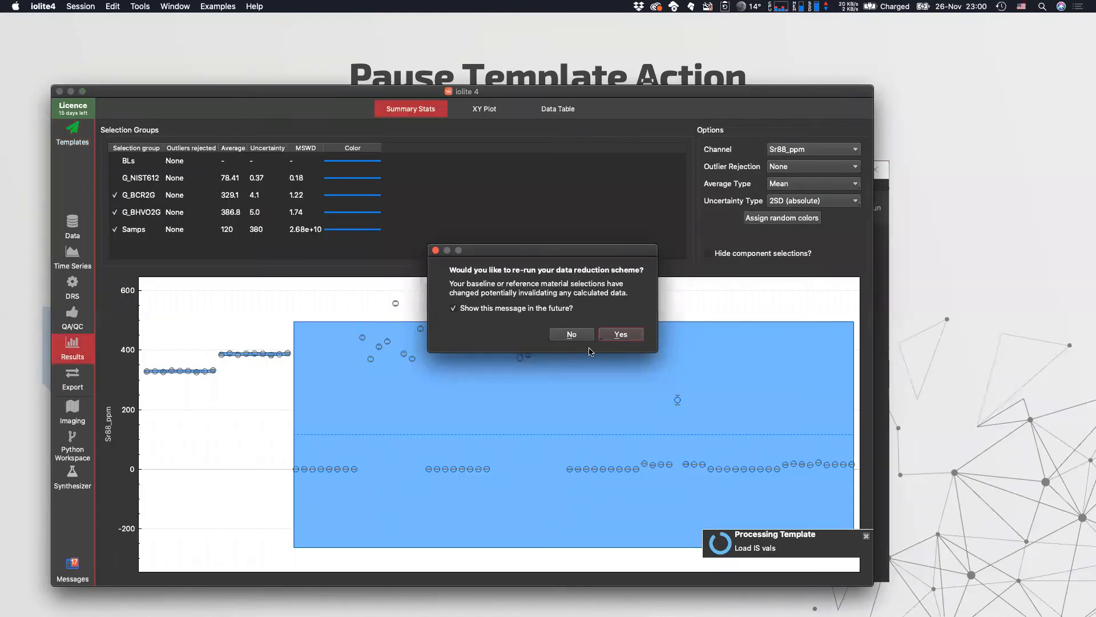
{"action": "left_click", "coordinate": [577, 337]}
{"action": "left_click", "coordinate": [73, 253]}
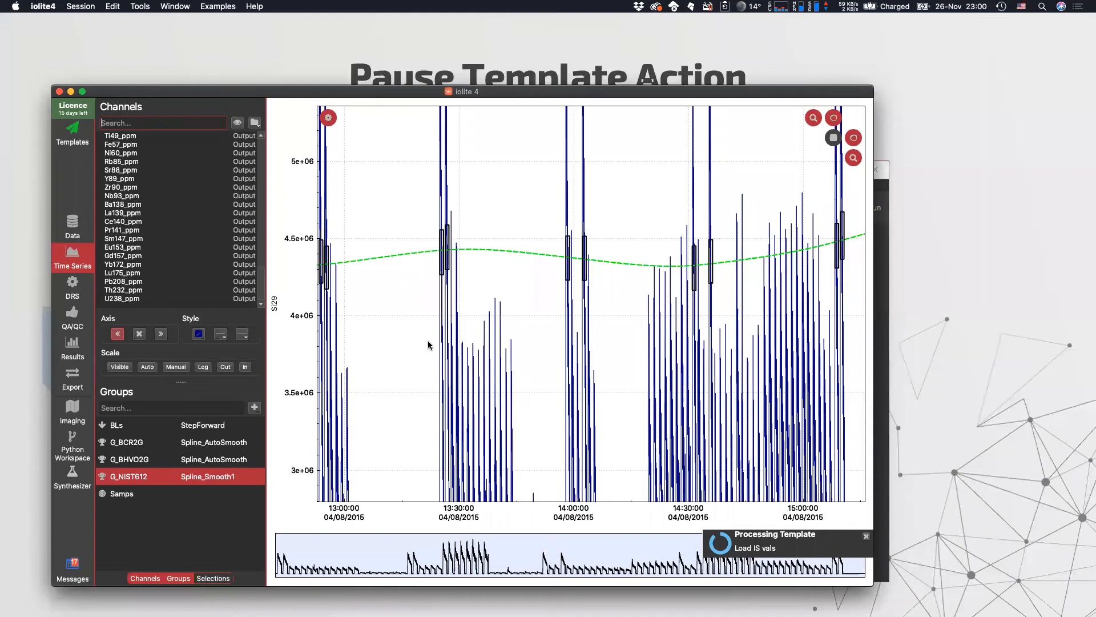
{"action": "left_click", "coordinate": [68, 136]}
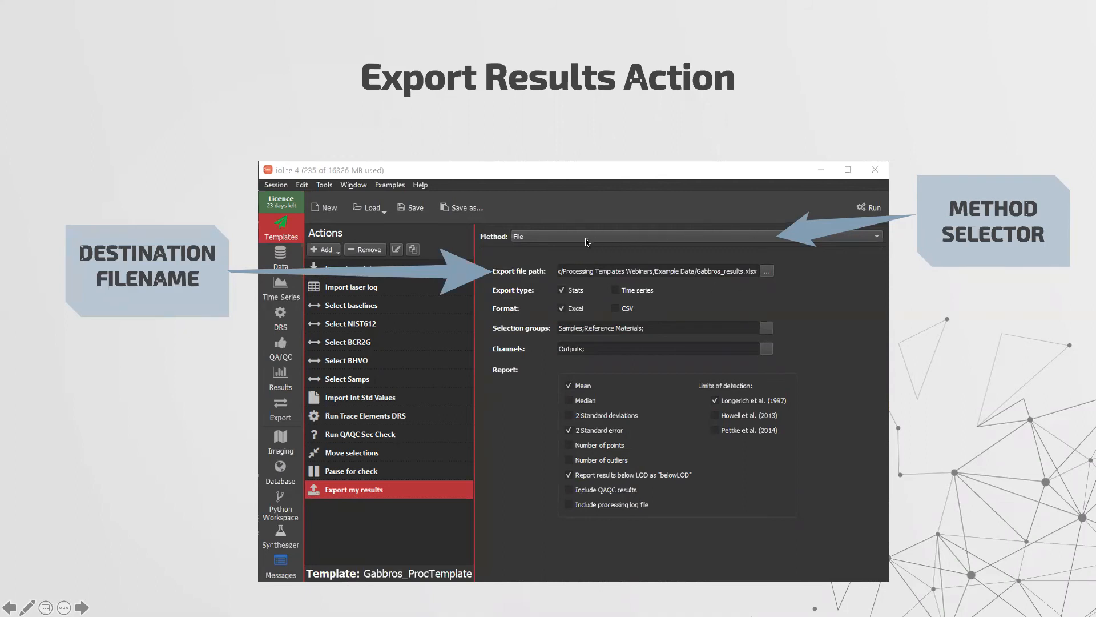
Step: Switch back to iolite and add an export data action named "Export Results" after the pause action
{"action": "key", "text": "super+Tab"}
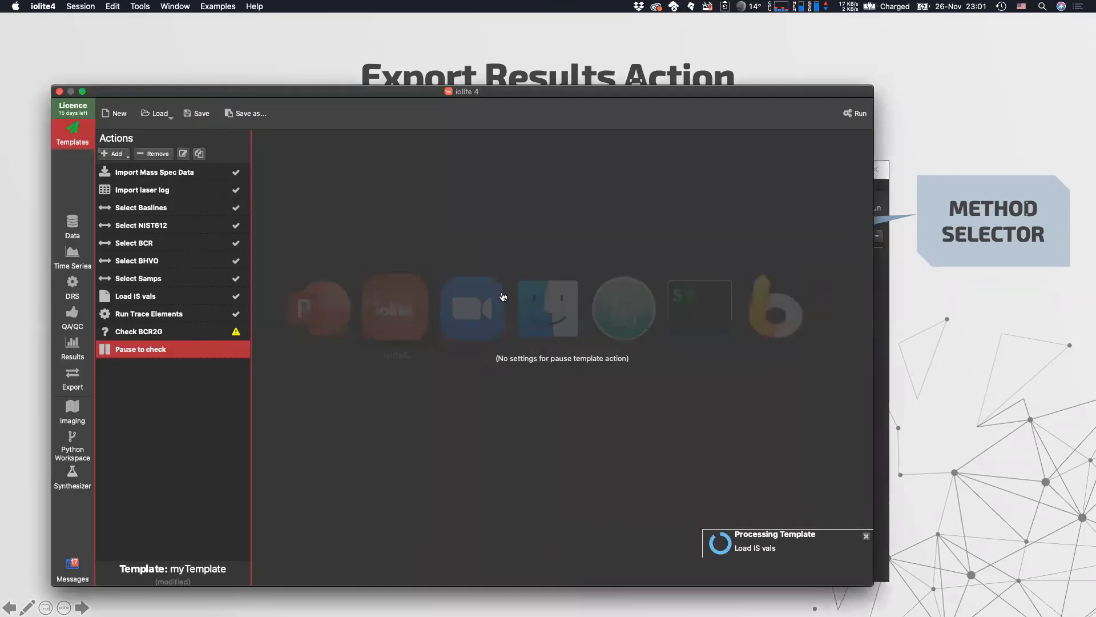
{"action": "left_click", "coordinate": [118, 154]}
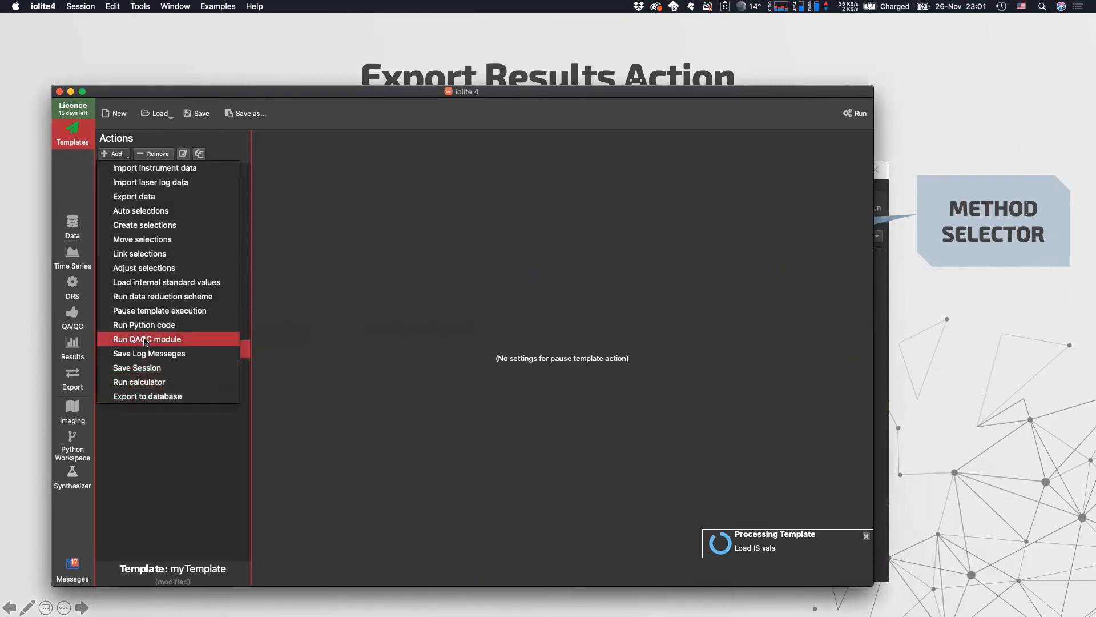
{"action": "left_click", "coordinate": [145, 200]}
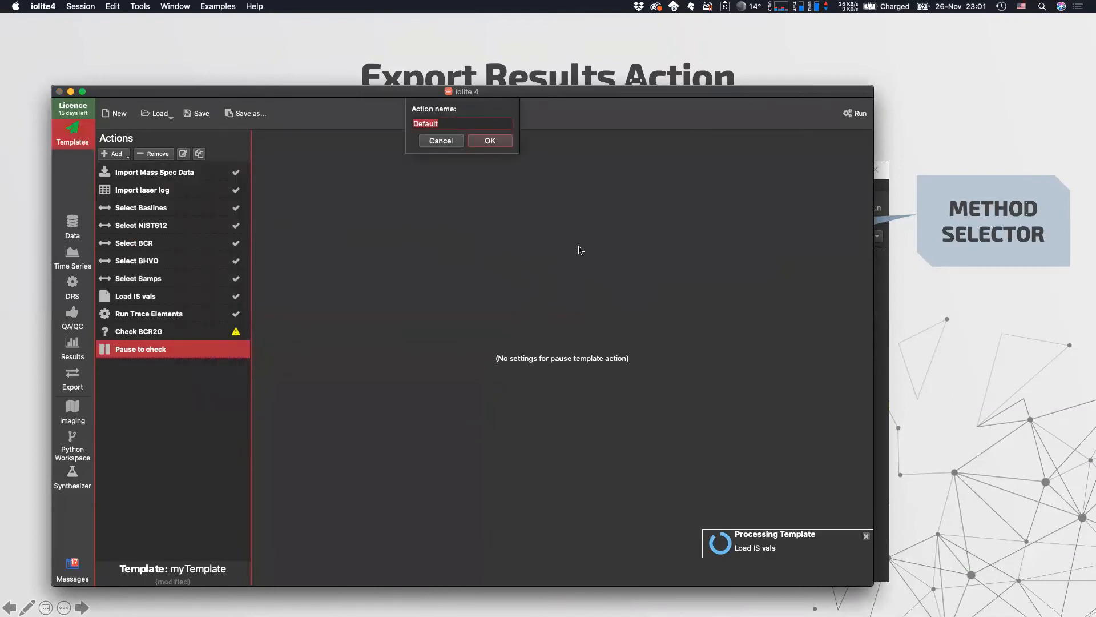
{"action": "type", "text": "Export Results"}
{"action": "key", "text": "Return"}
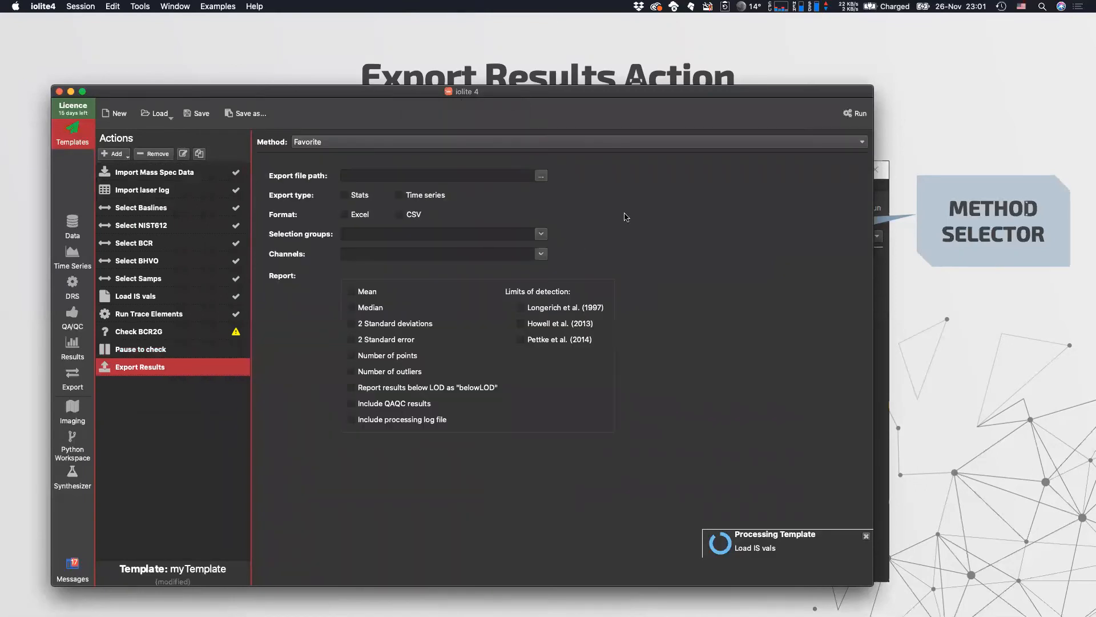
Step: Set the export method to File with Export_test1.xlsx in the Gabbros_example folder as the destination
{"action": "left_click", "coordinate": [336, 143]}
{"action": "left_click", "coordinate": [336, 150]}
{"action": "left_click", "coordinate": [337, 144]}
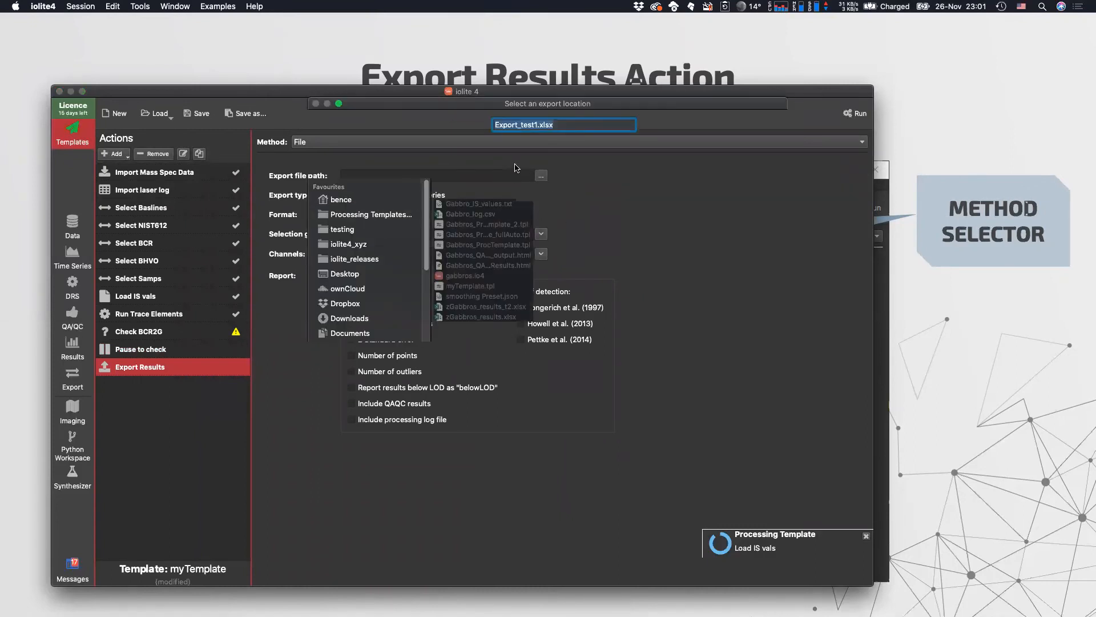
{"action": "left_click", "coordinate": [527, 169]}
{"action": "left_click", "coordinate": [531, 168]}
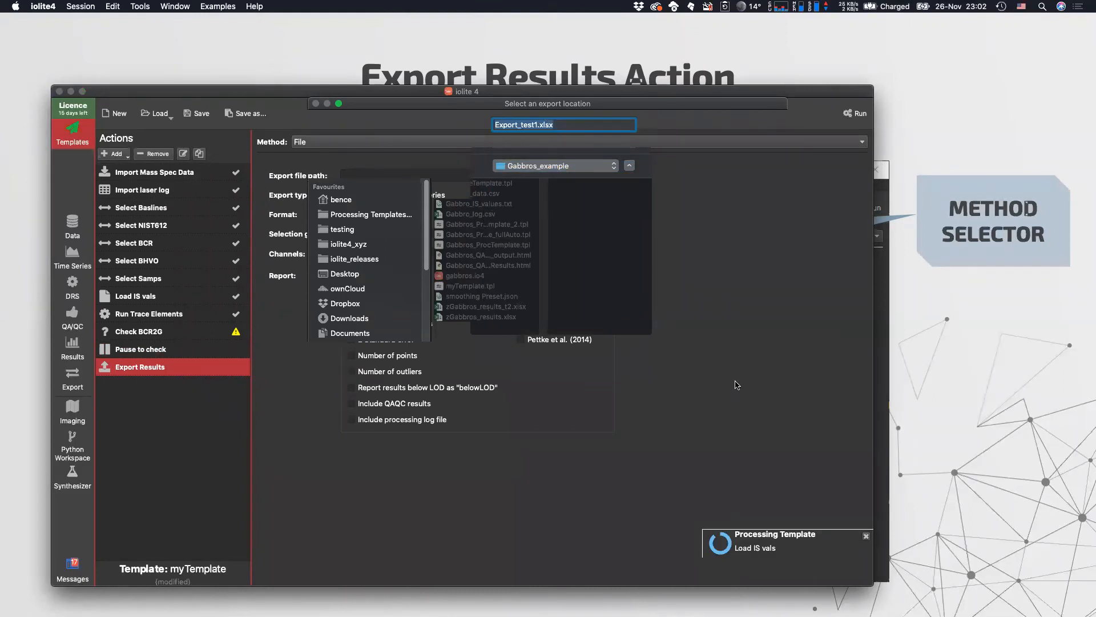
{"action": "key", "text": "Return"}
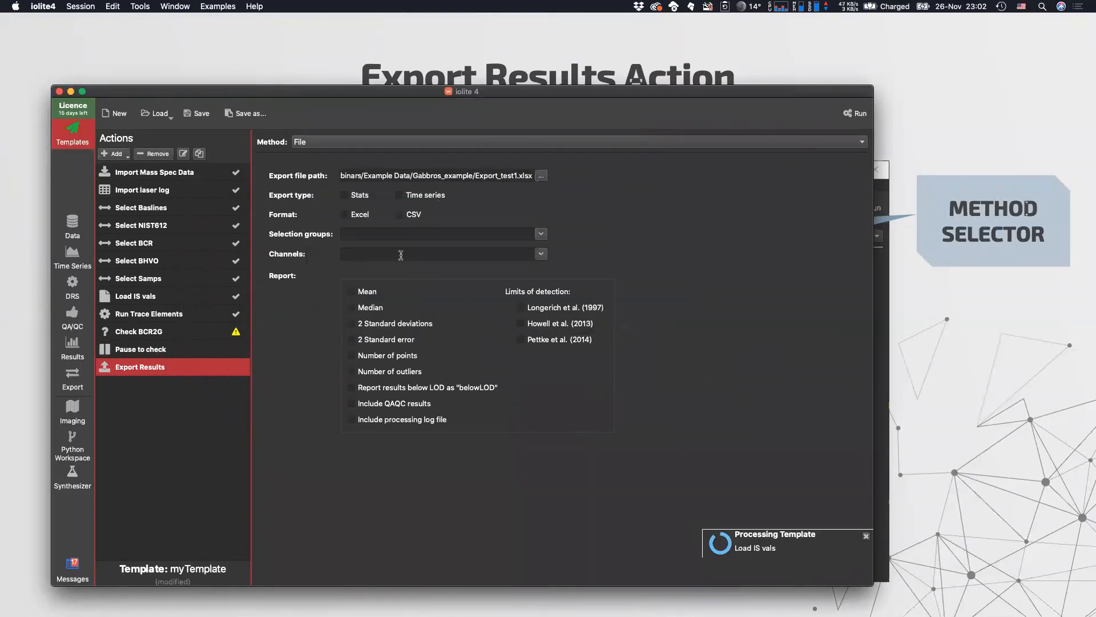
Step: Configure the export for Stats in Excel format, covering the Samples and Reference Materials groups and the Outputs channels
{"action": "left_click", "coordinate": [343, 196]}
{"action": "left_click", "coordinate": [541, 234]}
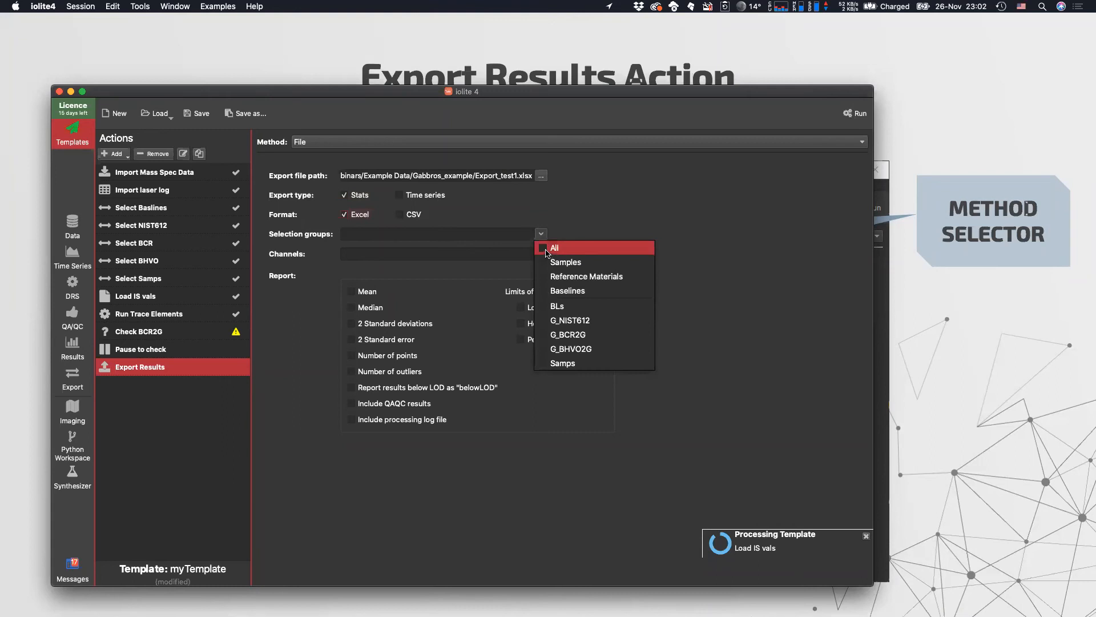
{"action": "left_click", "coordinate": [554, 262]}
{"action": "left_click", "coordinate": [542, 234]}
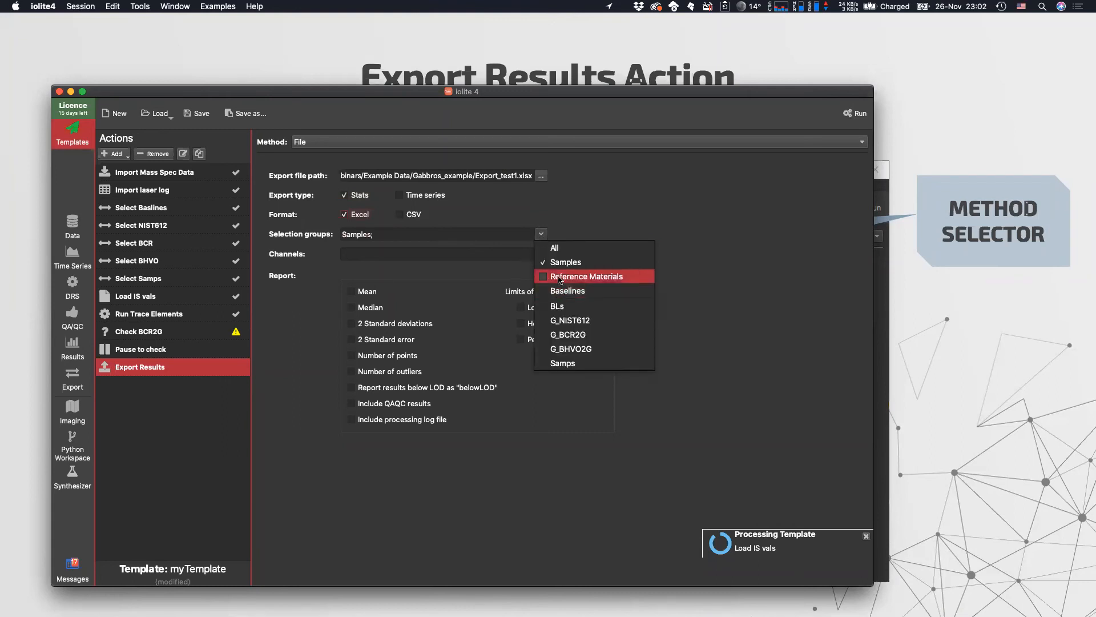
{"action": "left_click", "coordinate": [559, 276]}
{"action": "left_click", "coordinate": [541, 234]}
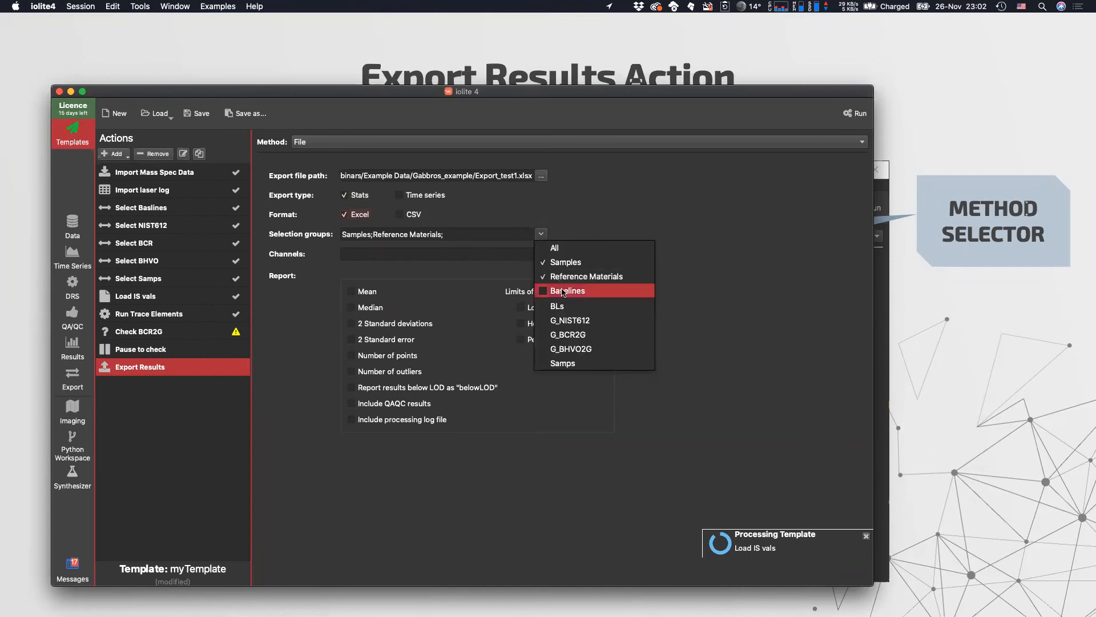
{"action": "left_click", "coordinate": [584, 223]}
{"action": "left_click", "coordinate": [541, 254]}
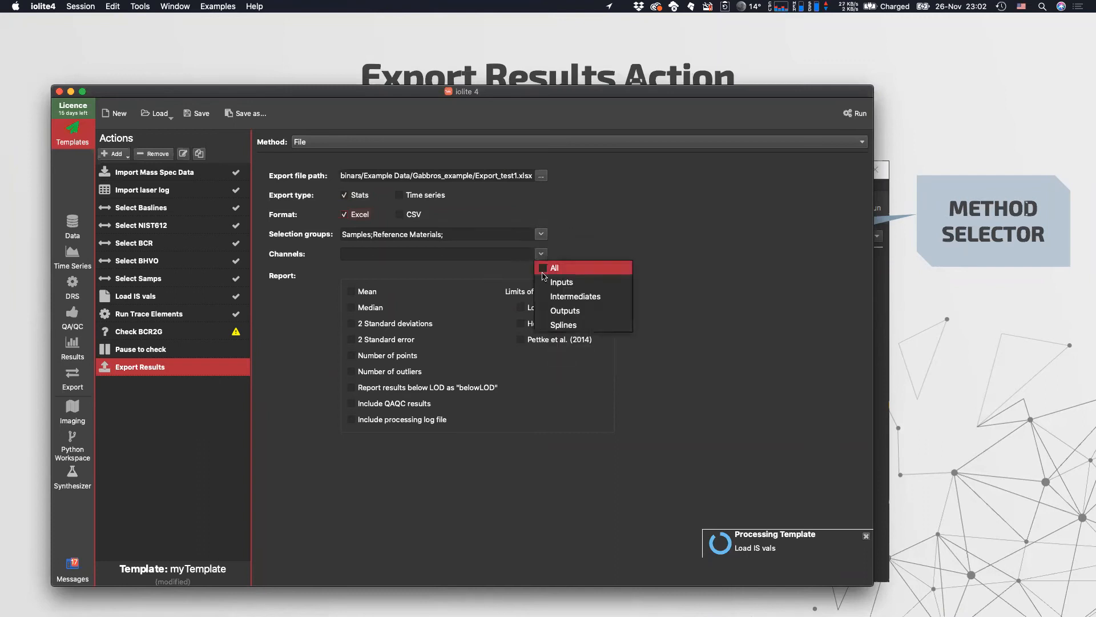
{"action": "left_click", "coordinate": [605, 311]}
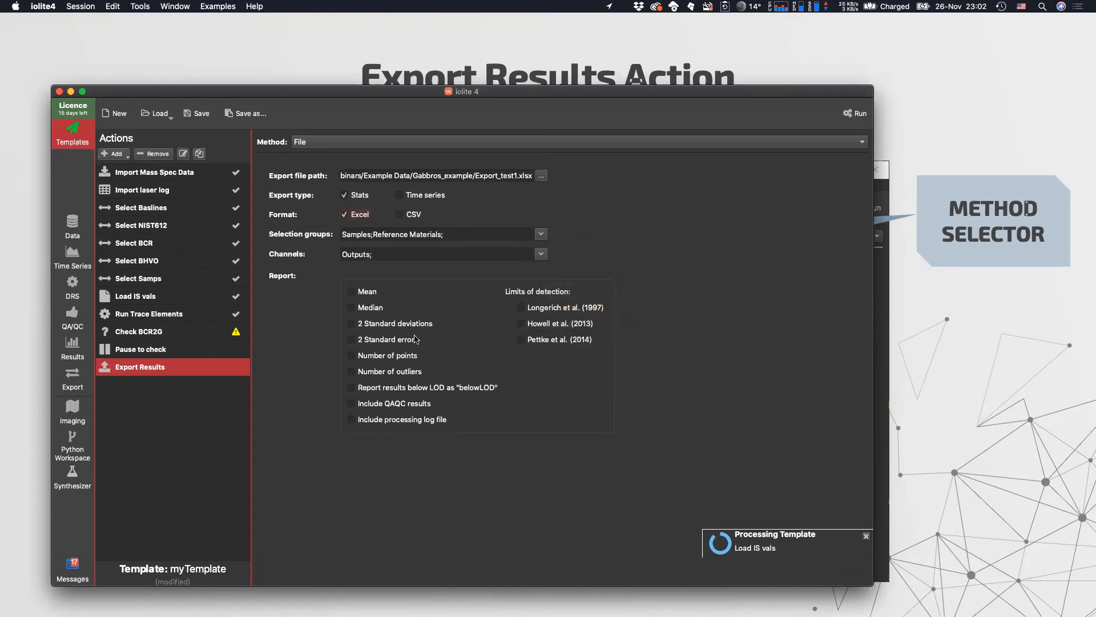
Step: Include the mean and 2 standard error in the export report and save the template
{"action": "left_click", "coordinate": [360, 292]}
{"action": "left_click", "coordinate": [385, 339]}
{"action": "left_click", "coordinate": [536, 309]}
{"action": "left_click", "coordinate": [522, 312]}
{"action": "left_click", "coordinate": [194, 116]}
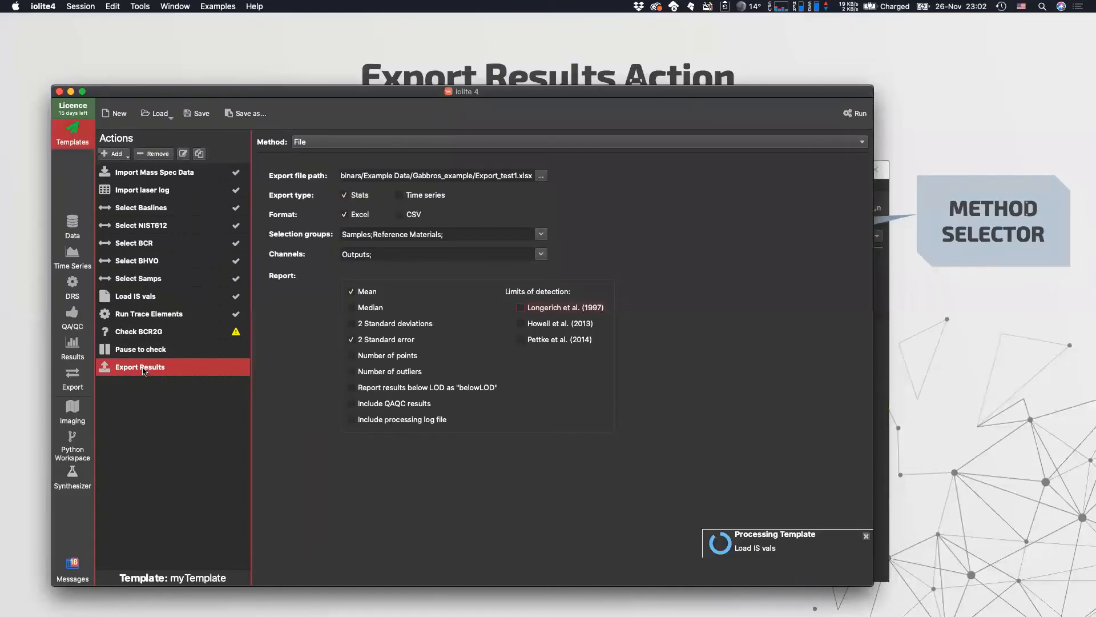
Step: Start a new session and load the saved myTemplate processing template into it
{"action": "left_click", "coordinate": [82, 7]}
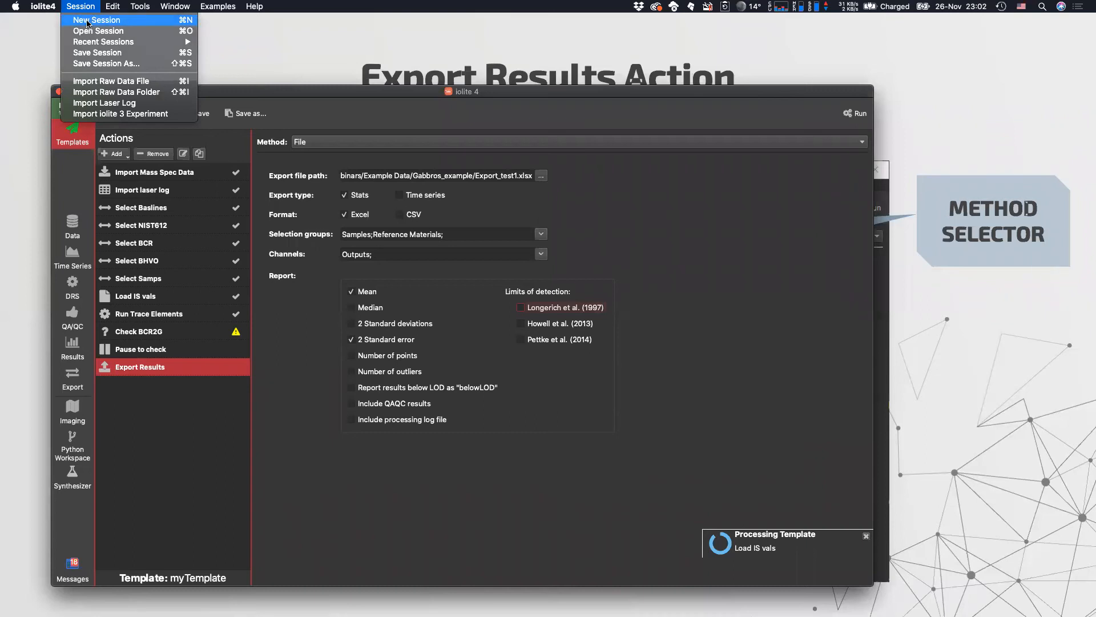
{"action": "left_click", "coordinate": [87, 22]}
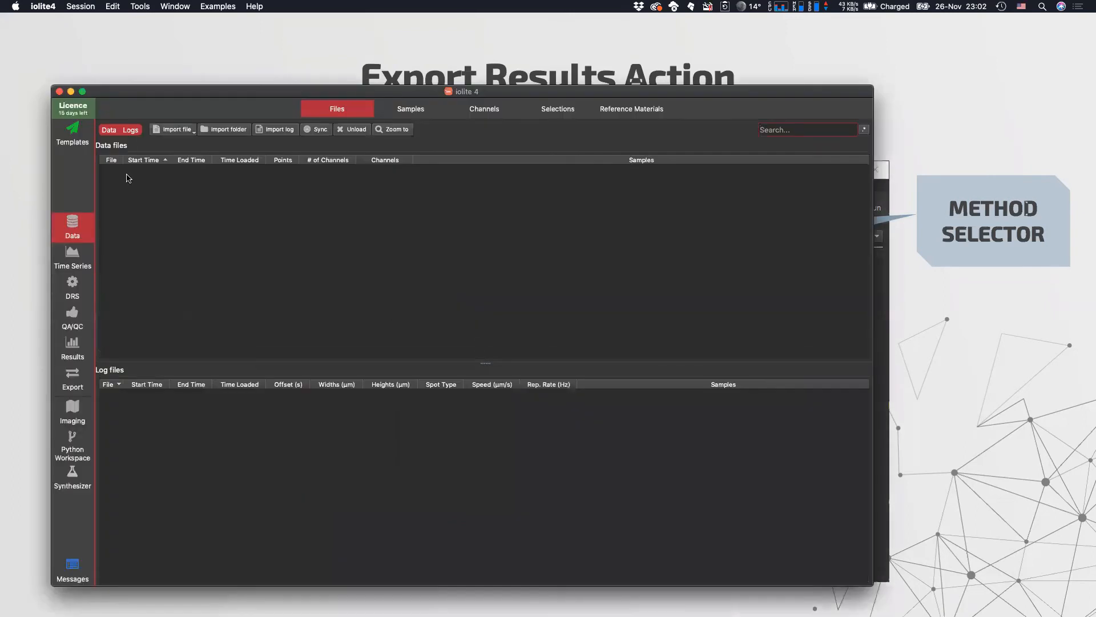
{"action": "left_click", "coordinate": [72, 135]}
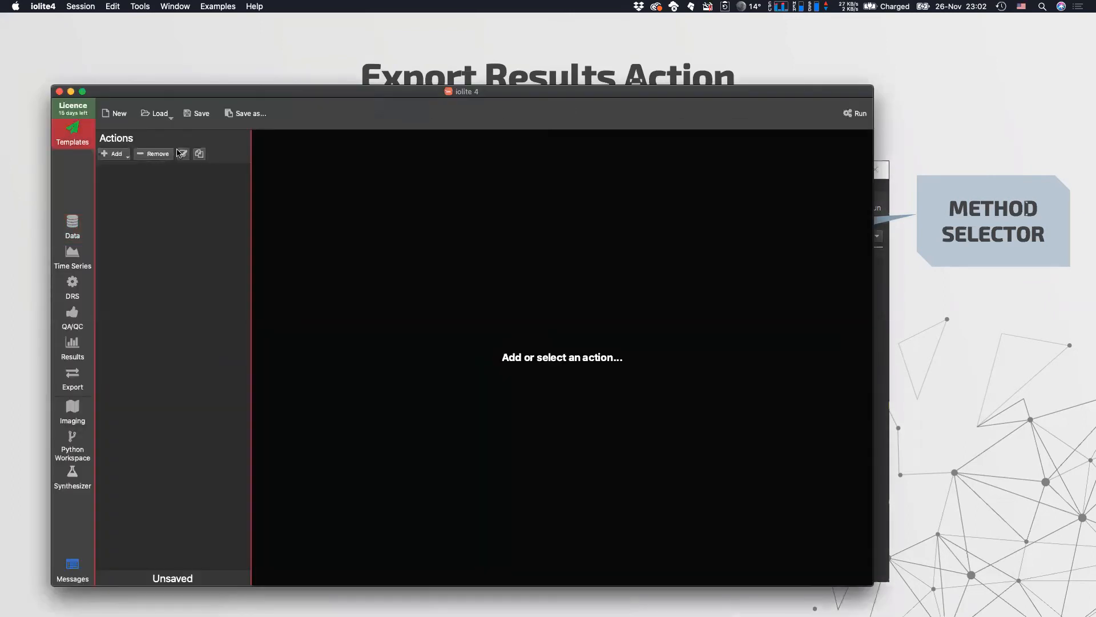
{"action": "left_click", "coordinate": [170, 120]}
{"action": "left_click", "coordinate": [171, 134]}
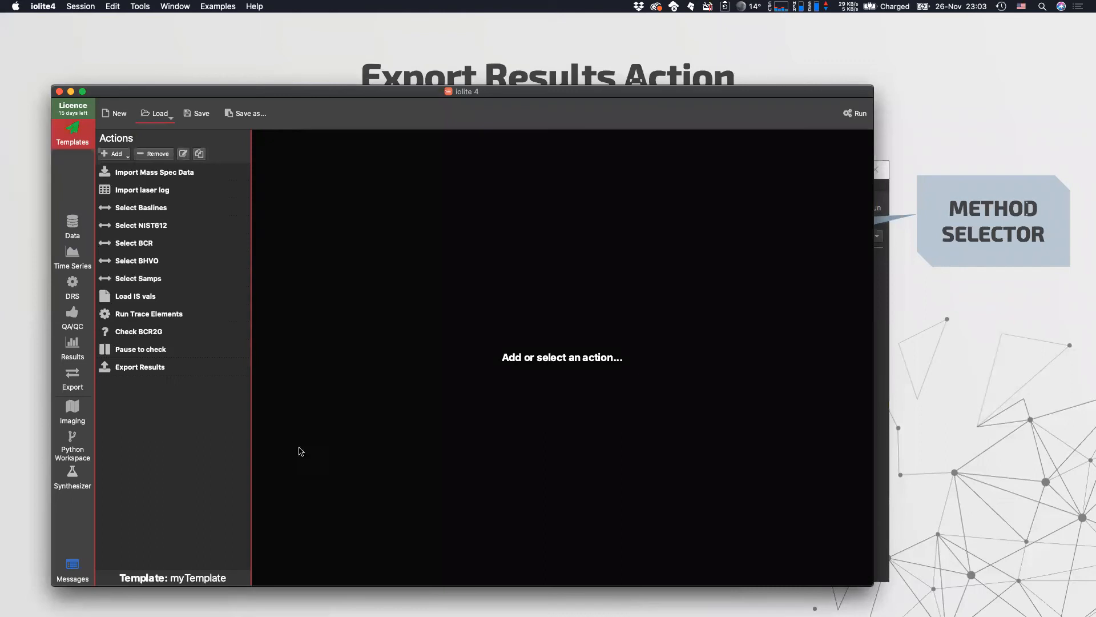
Step: Try to run the template, and check the Import Mass Spec Data settings, the message log and the loaded data
{"action": "left_click", "coordinate": [851, 113]}
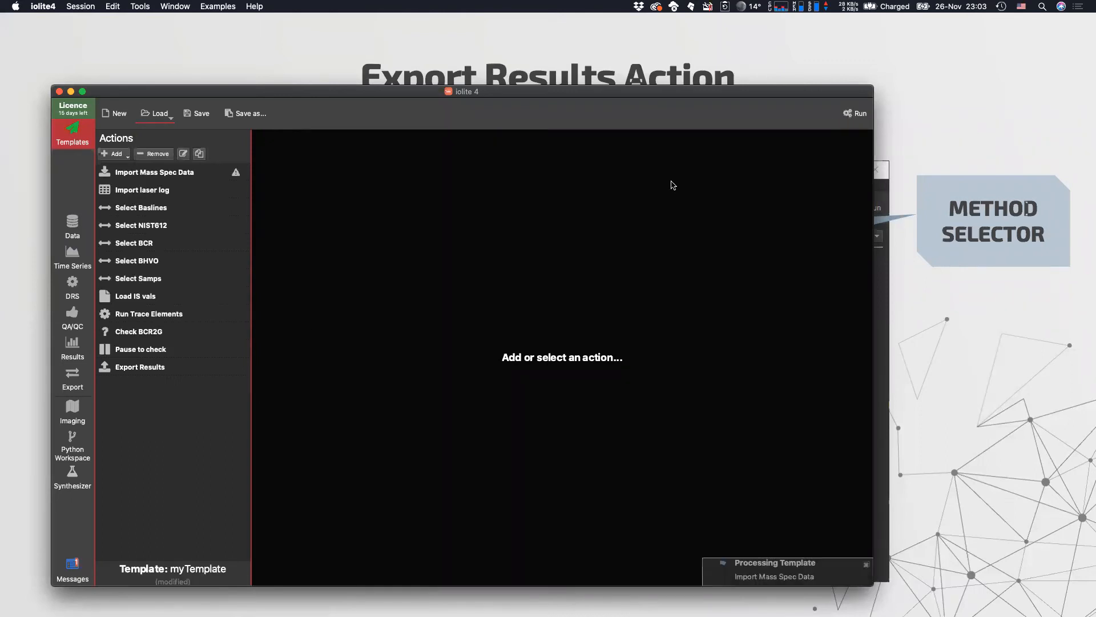
{"action": "left_click", "coordinate": [150, 173]}
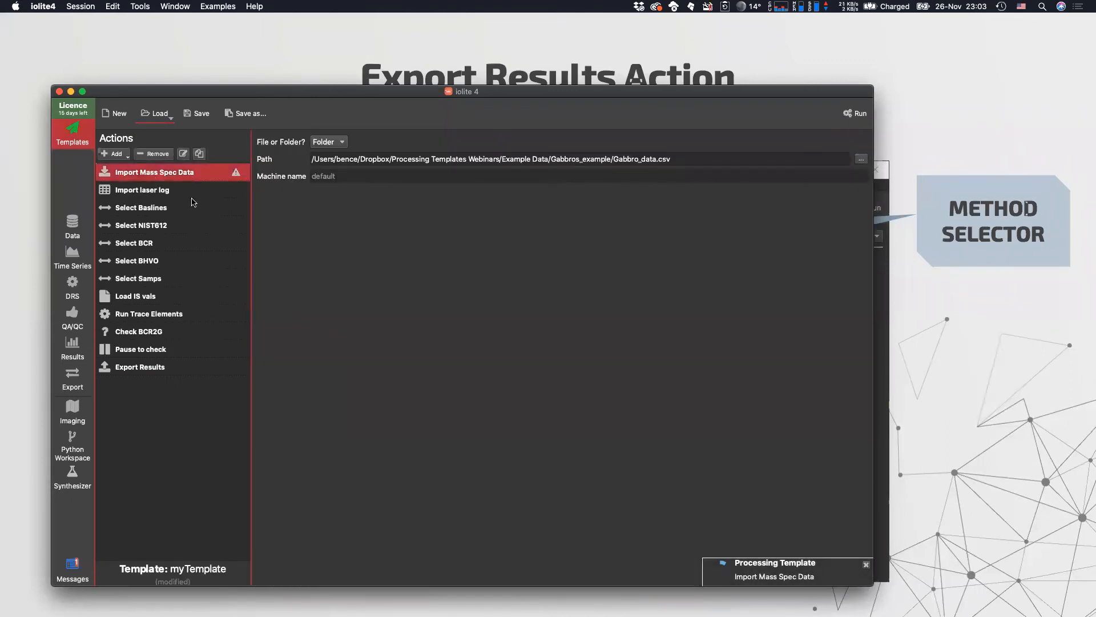
{"action": "left_click", "coordinate": [72, 570]}
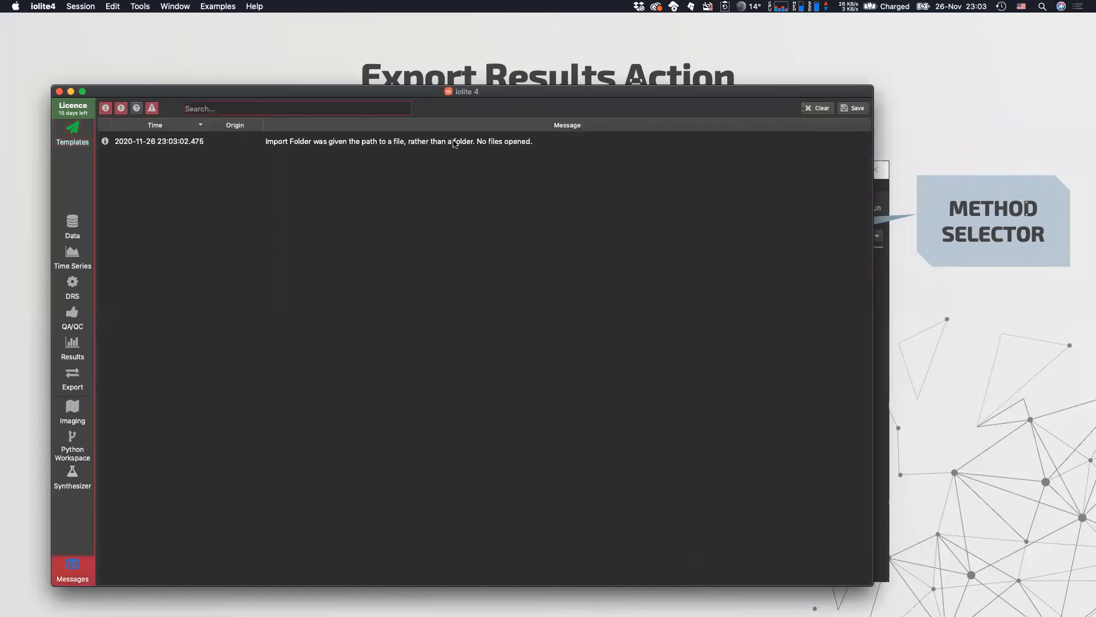
{"action": "left_click", "coordinate": [72, 226]}
{"action": "left_click", "coordinate": [71, 133]}
Step: Change the Import Mass Spec Data source type to File and save the template
{"action": "left_click", "coordinate": [341, 143]}
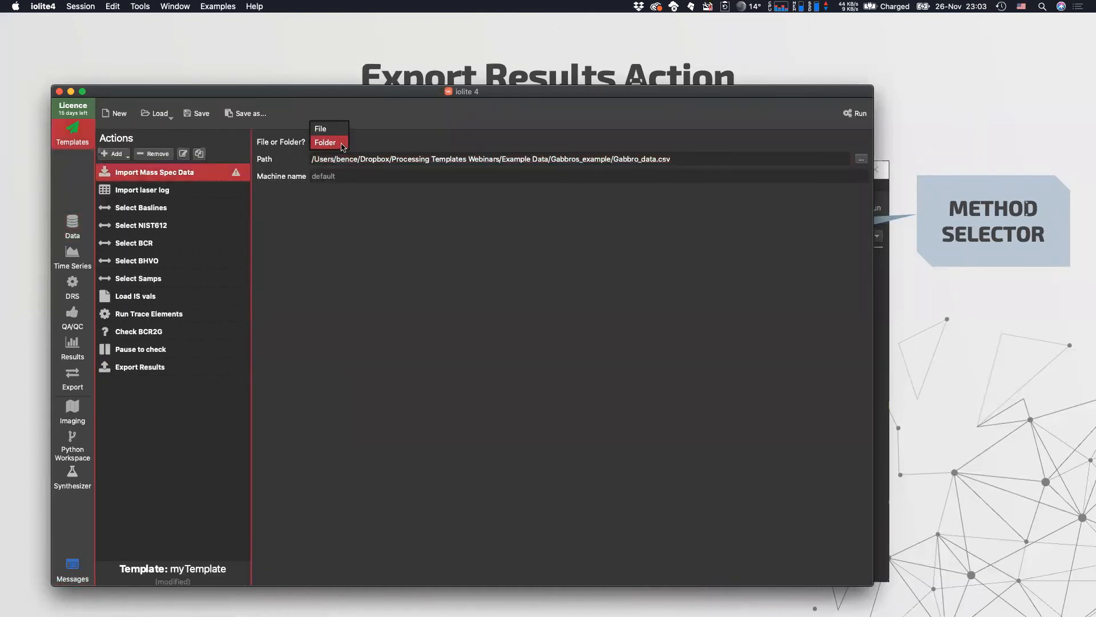
{"action": "left_click", "coordinate": [318, 125]}
{"action": "left_click", "coordinate": [192, 112]}
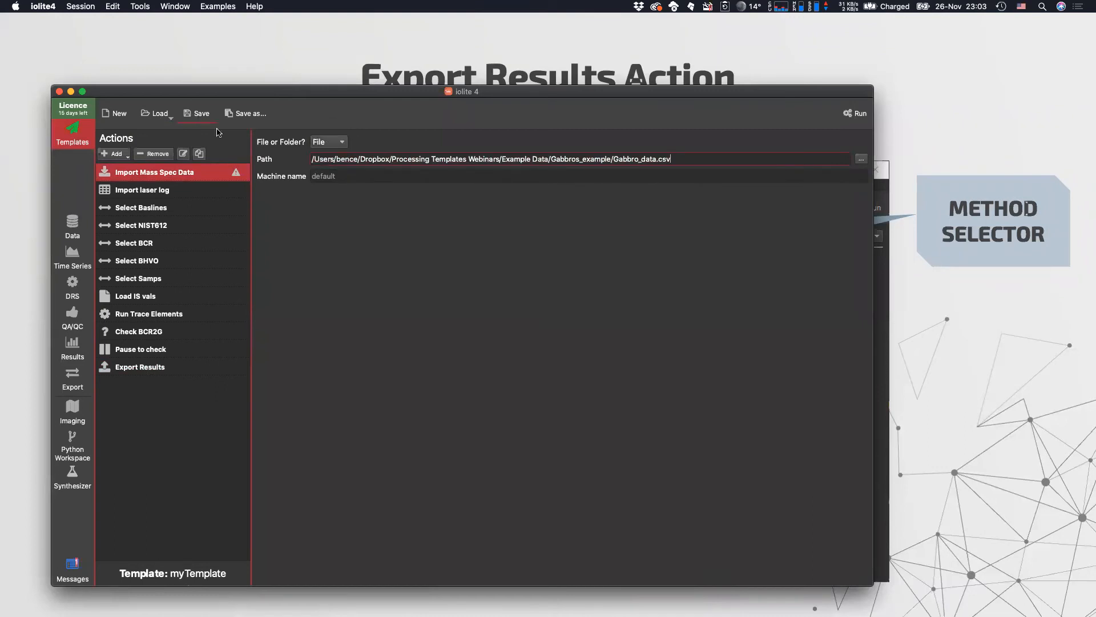
Step: Run the whole template up to the pause and select the Pause to check action
{"action": "left_click", "coordinate": [855, 114]}
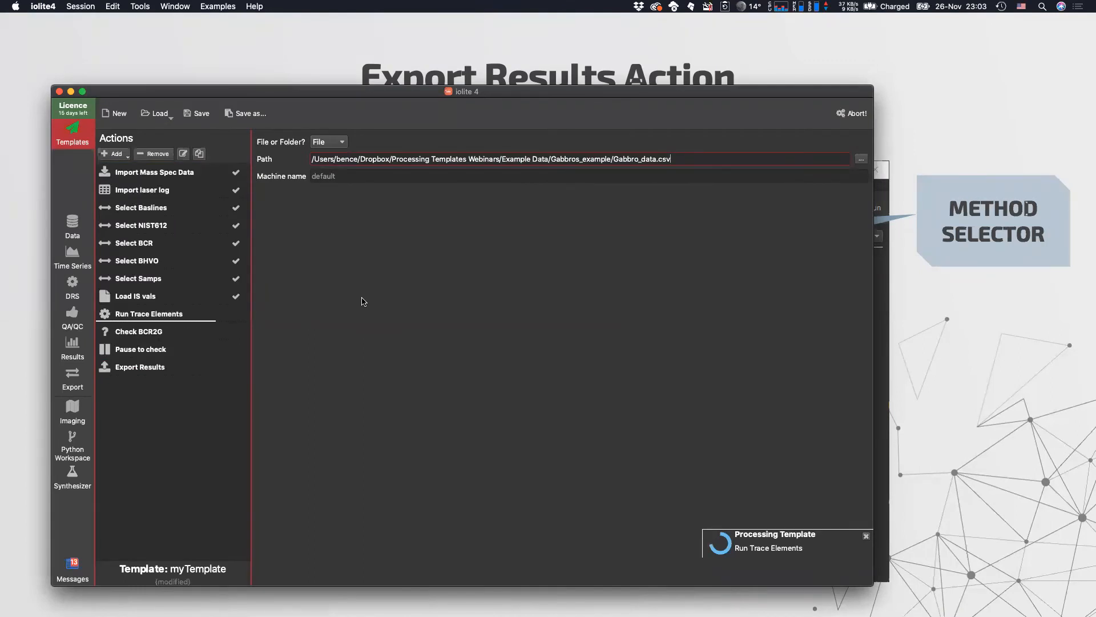
{"action": "left_click", "coordinate": [145, 352]}
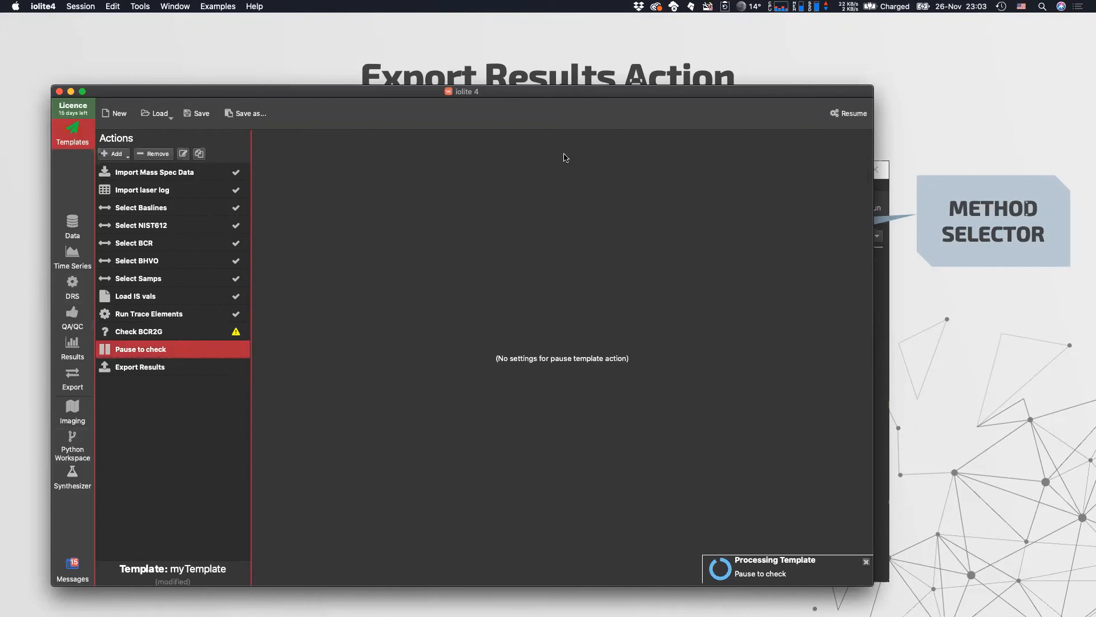
Step: Resume the paused template so it exports the results, and open the Export Results action's settings
{"action": "left_click", "coordinate": [840, 115]}
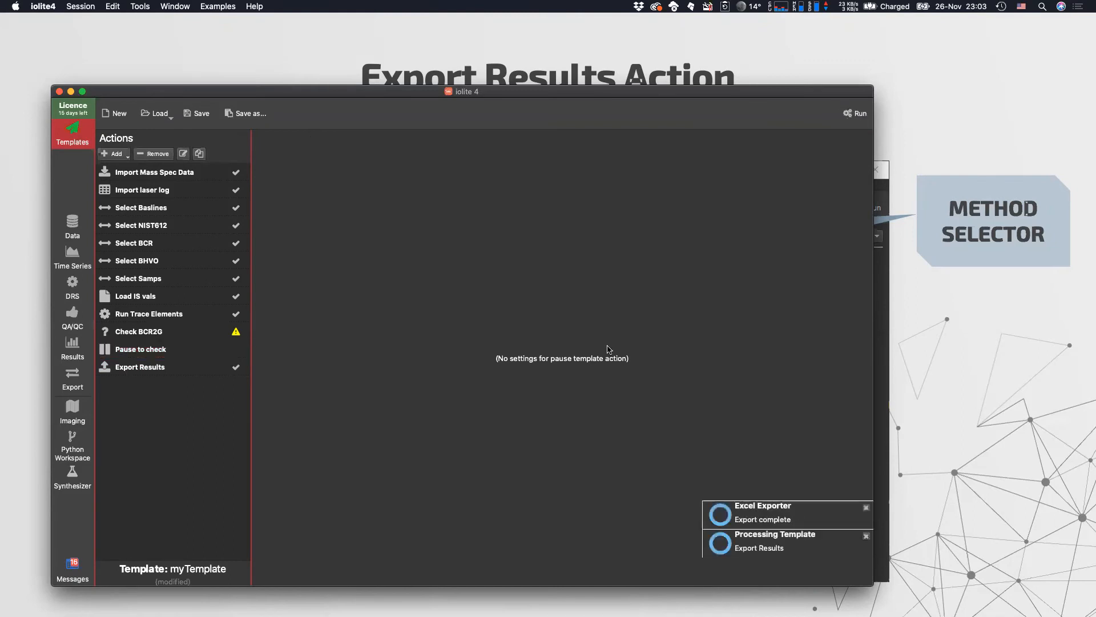
{"action": "left_click", "coordinate": [177, 368]}
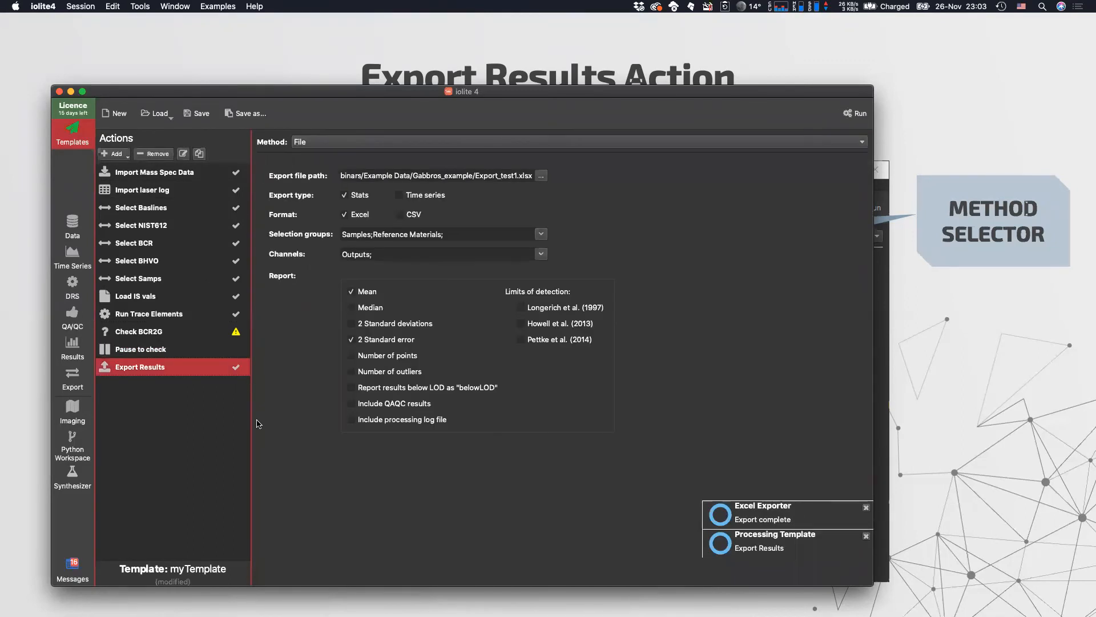
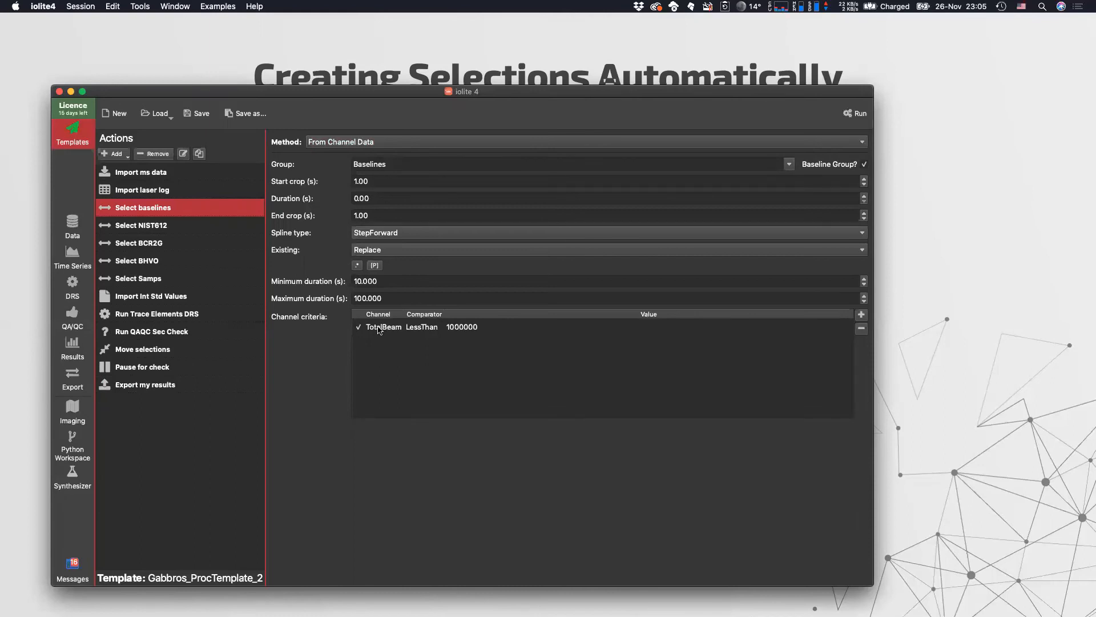
Step: Replace the Select baselines action with a new Create selections action named "Slect Baselines", placed directly after Import laser log
{"action": "left_click", "coordinate": [151, 154]}
{"action": "left_click", "coordinate": [123, 193]}
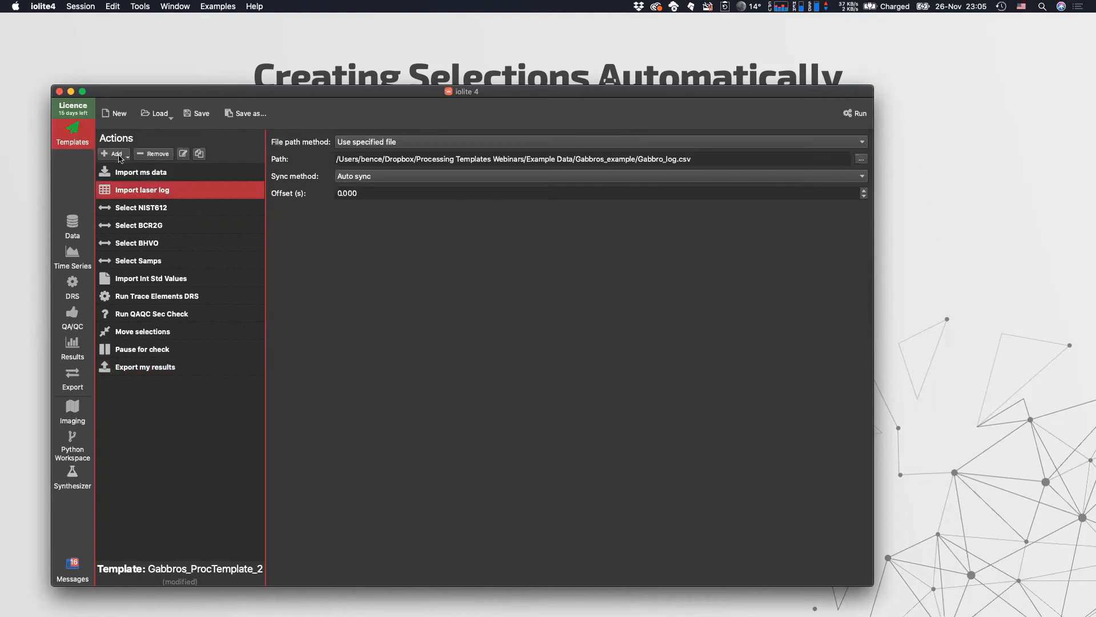
{"action": "left_click", "coordinate": [117, 154]}
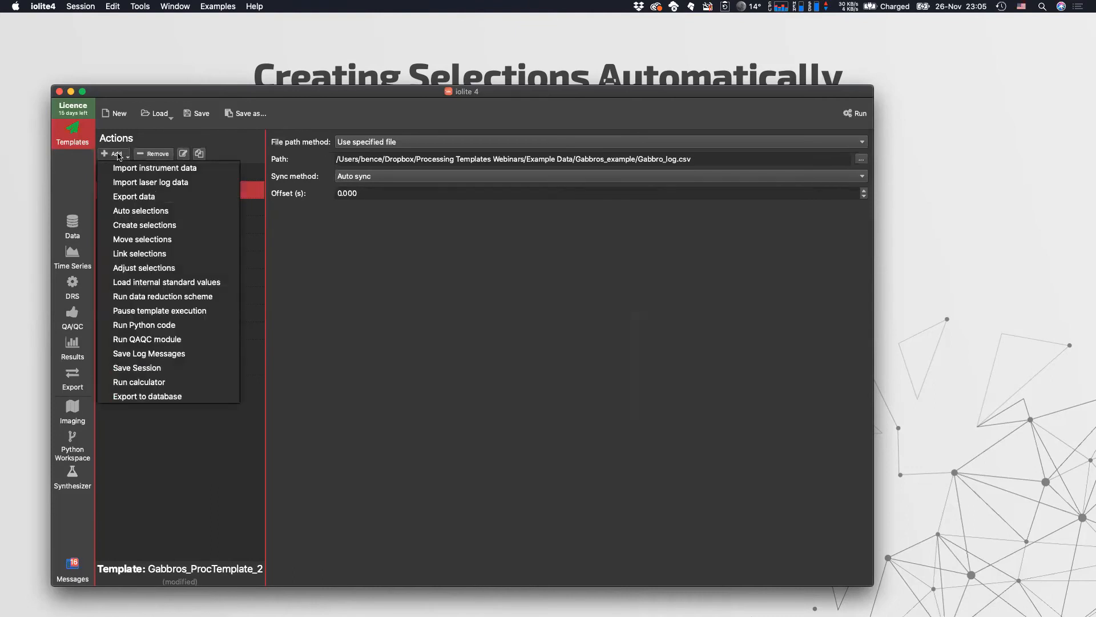
{"action": "left_click", "coordinate": [128, 226]}
{"action": "type", "text": "Slect Baselines"}
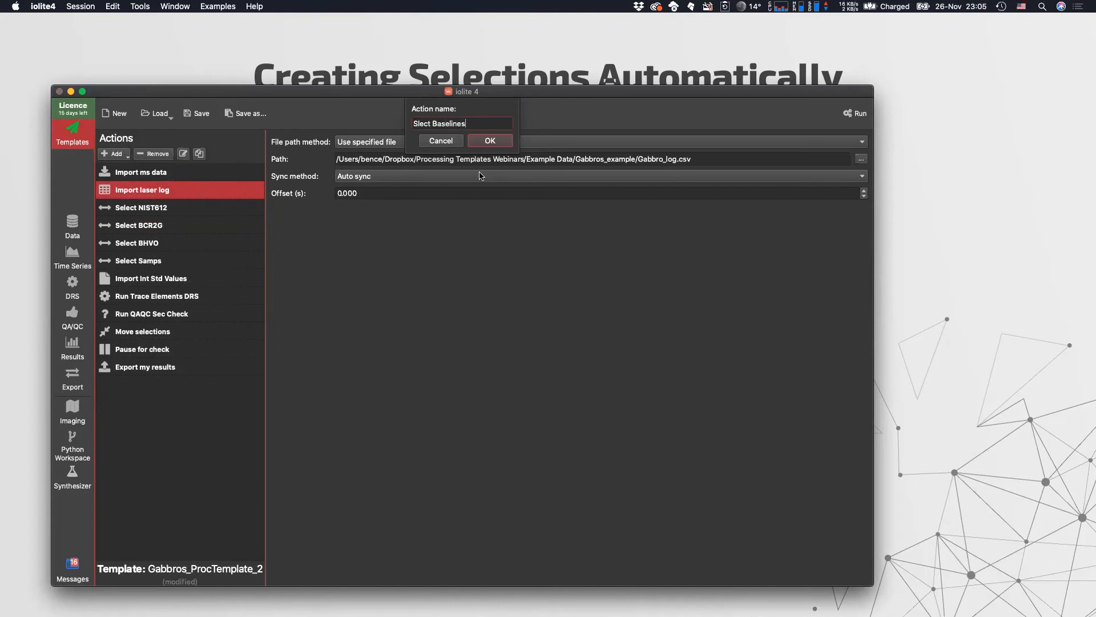
{"action": "key", "text": "Return"}
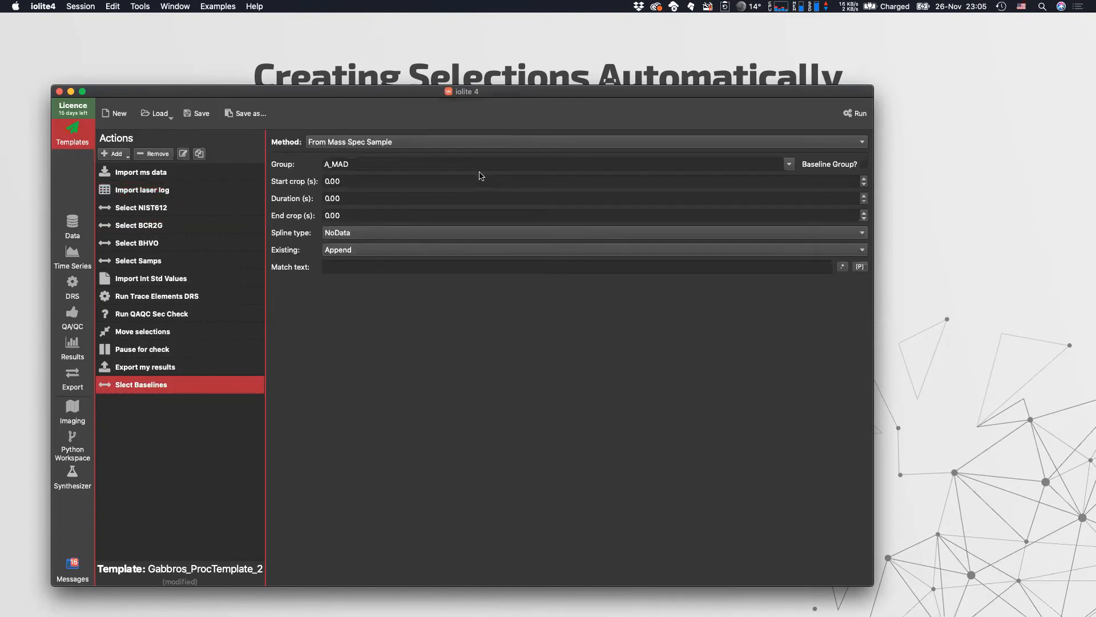
{"action": "left_click_drag", "start_coordinate": [154, 390], "coordinate": [147, 217]}
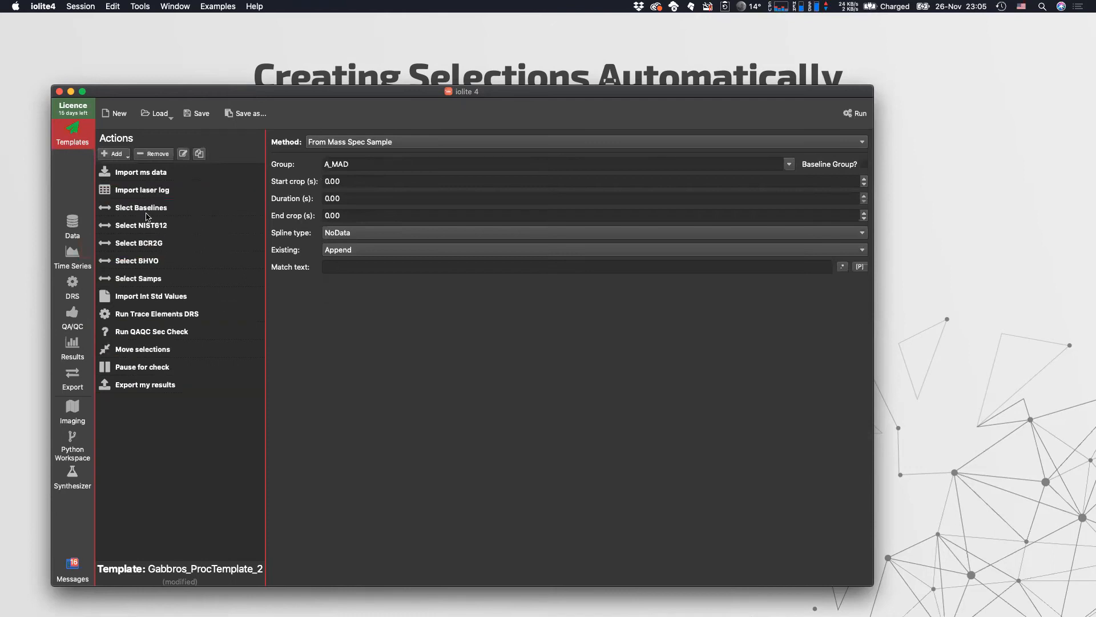
{"action": "left_click", "coordinate": [149, 213]}
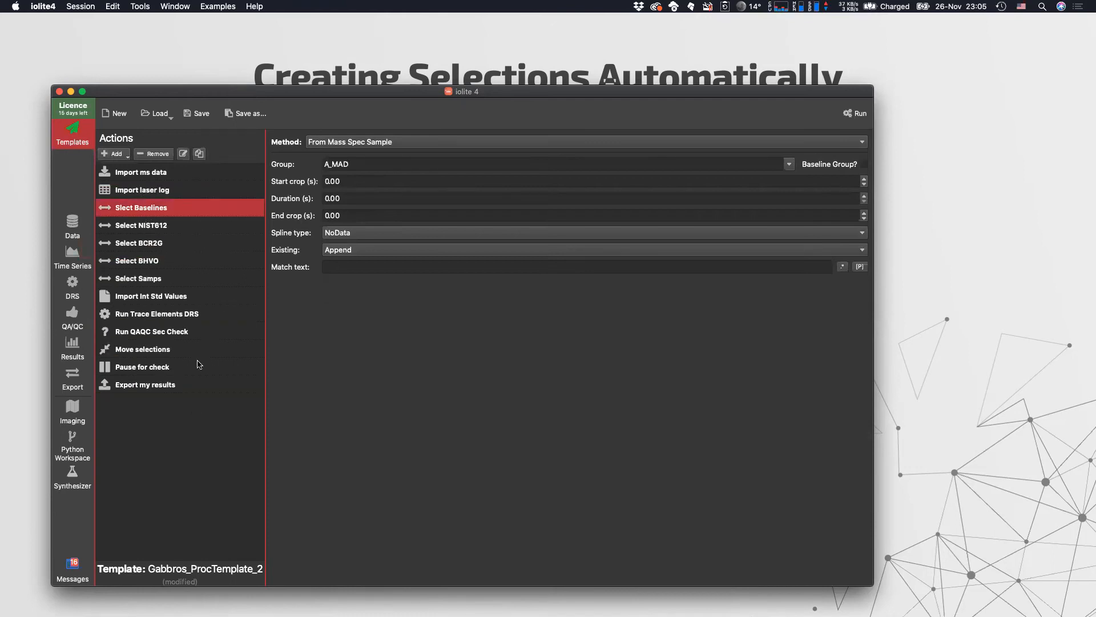
Step: Set the new baseline action's method to From Channel Data, name its group Baselines, and mark it as a baseline group
{"action": "left_click", "coordinate": [432, 143]}
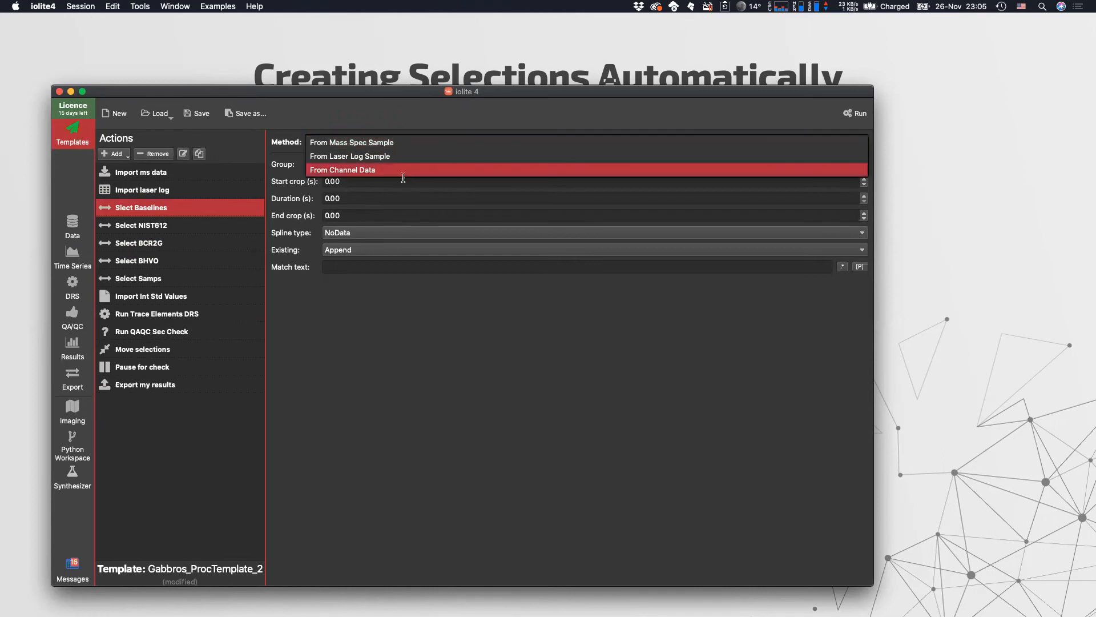
{"action": "left_click", "coordinate": [374, 170]}
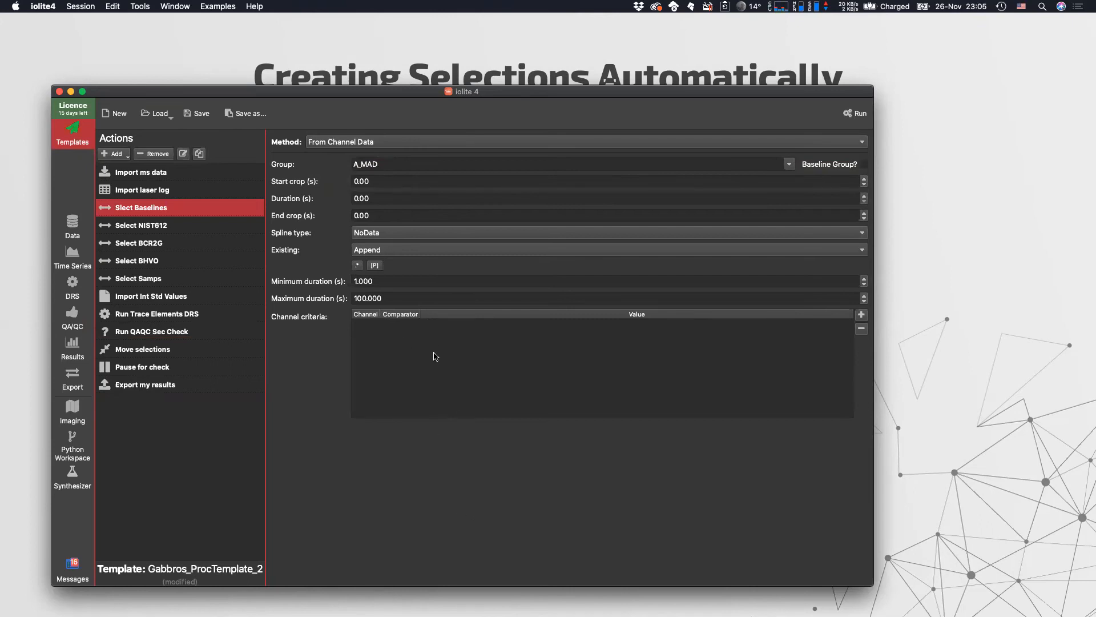
{"action": "double_click", "coordinate": [381, 164]}
{"action": "type", "text": "Baselines"}
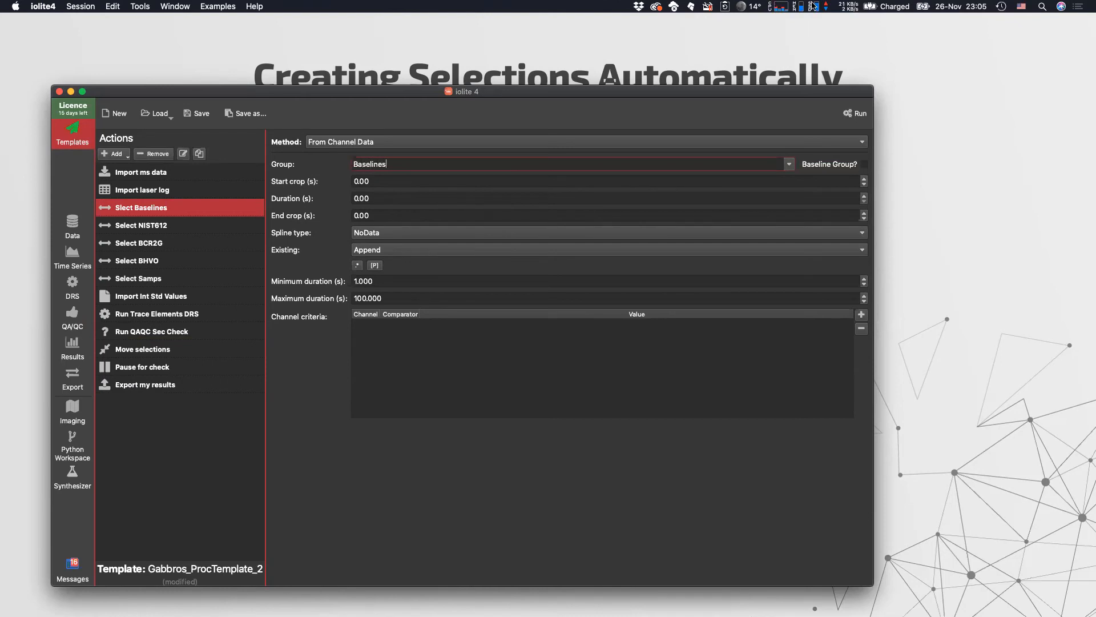
{"action": "left_click", "coordinate": [865, 165]}
Step: Set both the start crop and the end crop of the baseline selections to 1 s
{"action": "left_click", "coordinate": [428, 180]}
{"action": "type", "text": "1"}
{"action": "key", "text": "Tab"}
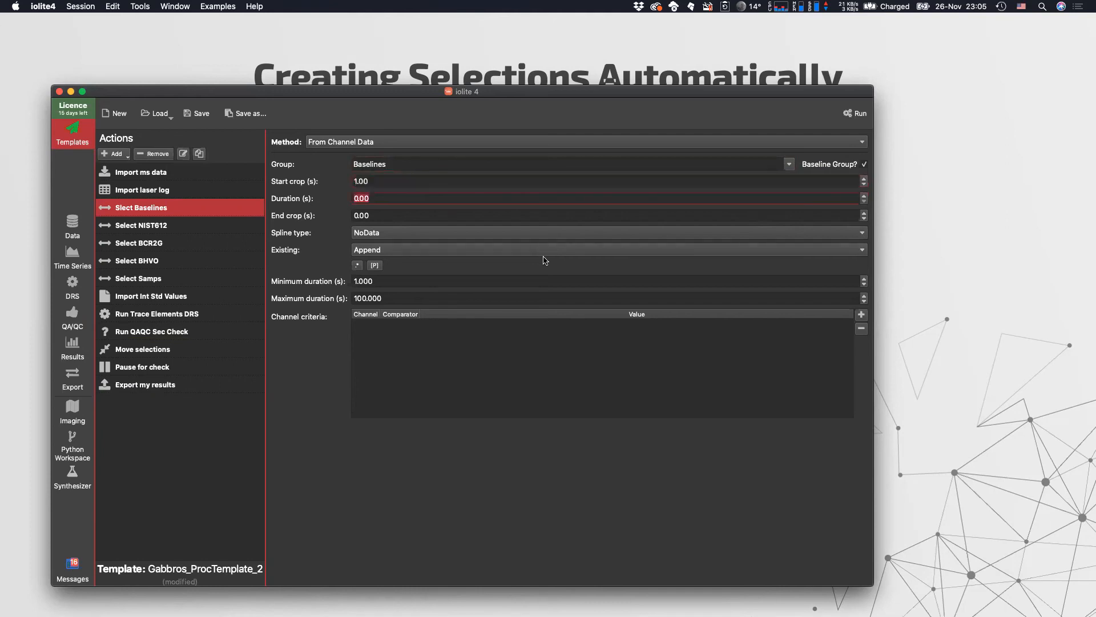
{"action": "key", "text": "Tab"}
{"action": "type", "text": "1"}
{"action": "key", "text": "Tab"}
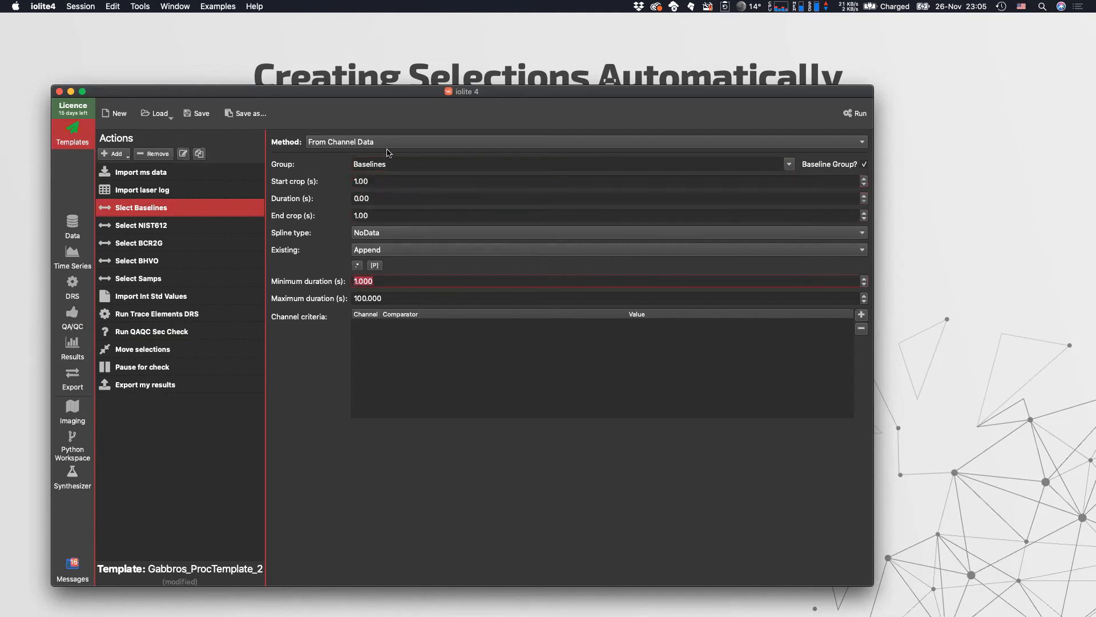
Step: Set the baseline selection action's spline type to StepForward and its handling of existing selections to Replace
{"action": "left_click", "coordinate": [394, 233]}
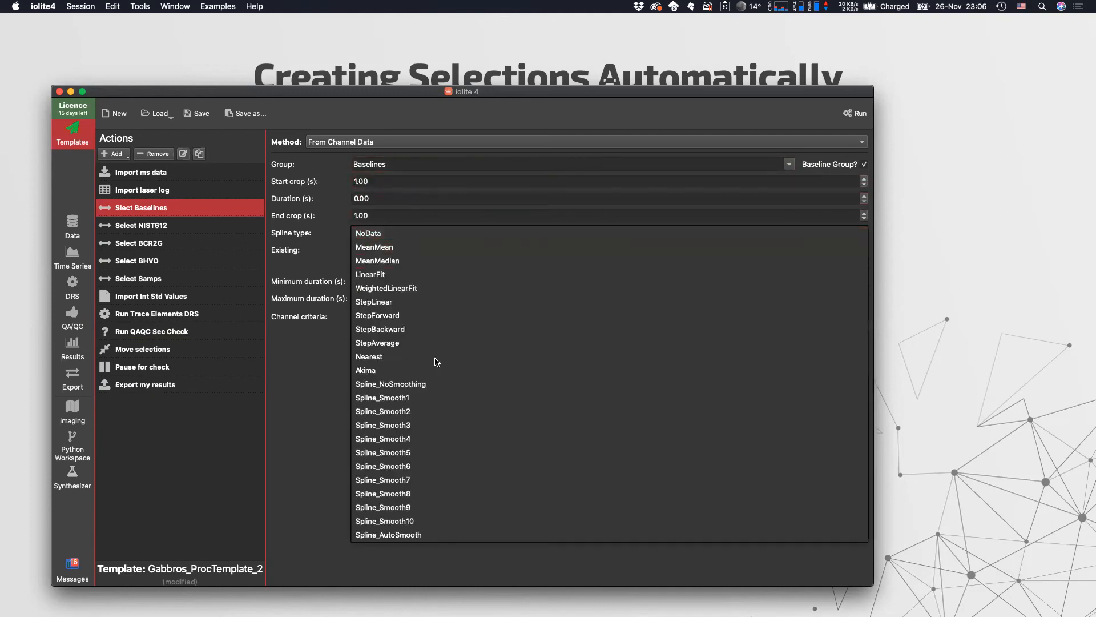
{"action": "left_click", "coordinate": [407, 315]}
{"action": "left_click", "coordinate": [394, 251]}
{"action": "left_click", "coordinate": [394, 263]}
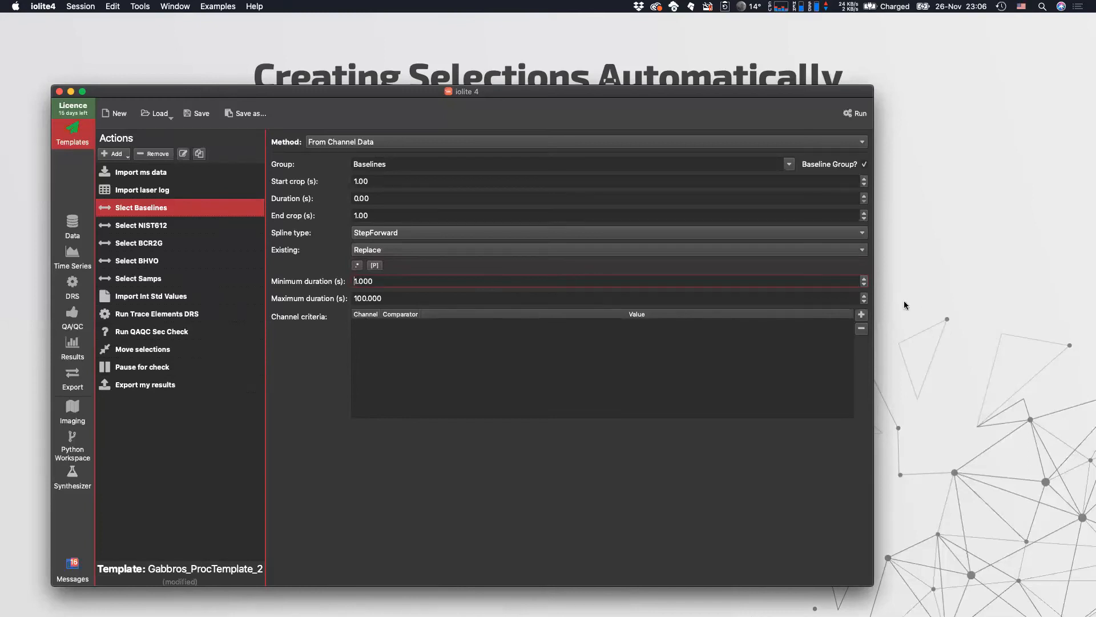
Step: Add a channel criterion to the baseline selection action requiring TotalBeam to be LessThan 1000000
{"action": "left_click", "coordinate": [862, 315]}
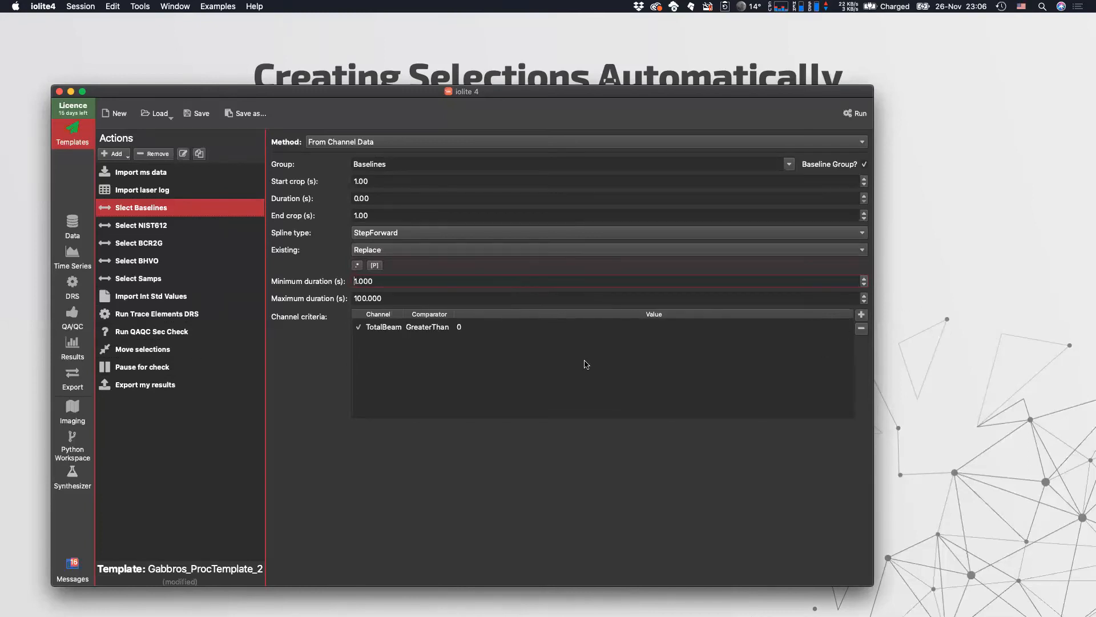
{"action": "left_click", "coordinate": [382, 328]}
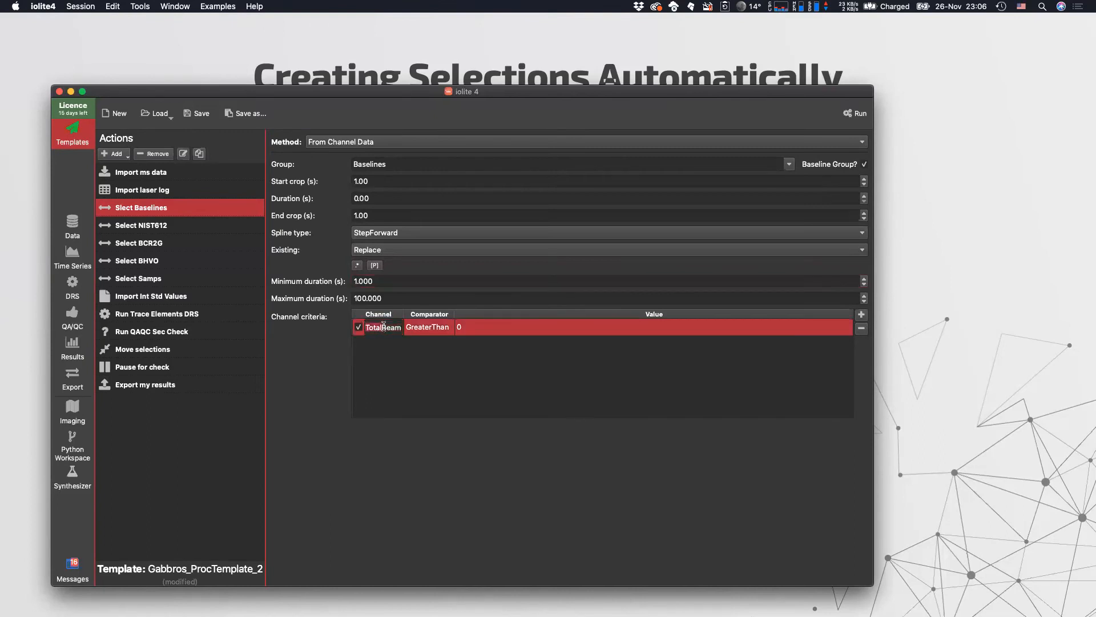
{"action": "double_click", "coordinate": [433, 330]}
{"action": "left_click", "coordinate": [434, 329]}
{"action": "left_click", "coordinate": [434, 329]}
{"action": "left_click", "coordinate": [434, 329]}
{"action": "left_click", "coordinate": [427, 341]}
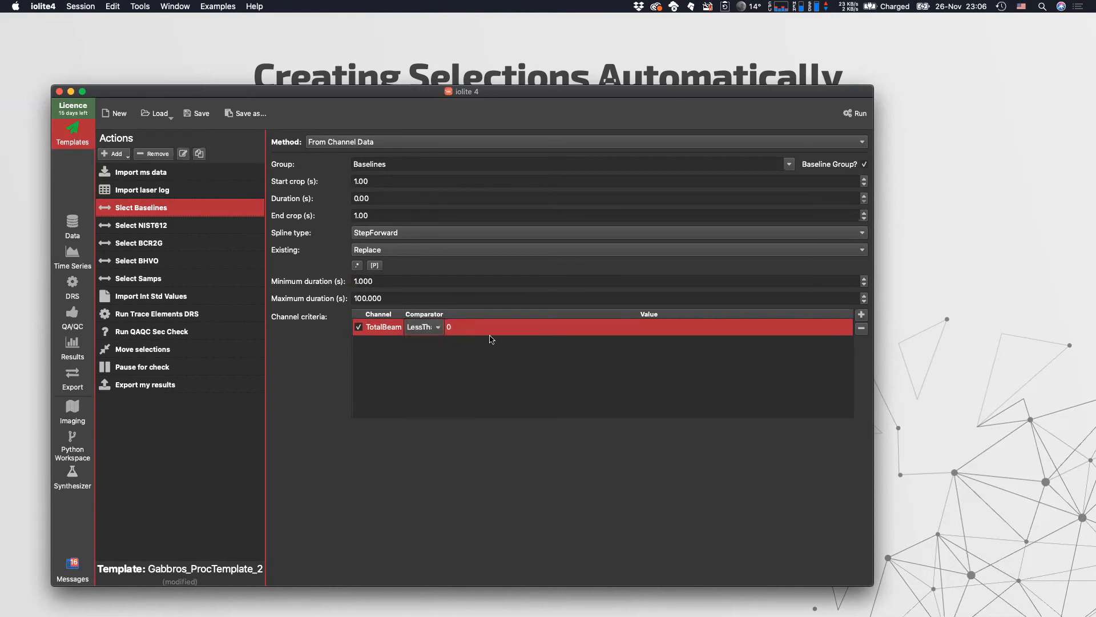
{"action": "left_click", "coordinate": [489, 335]}
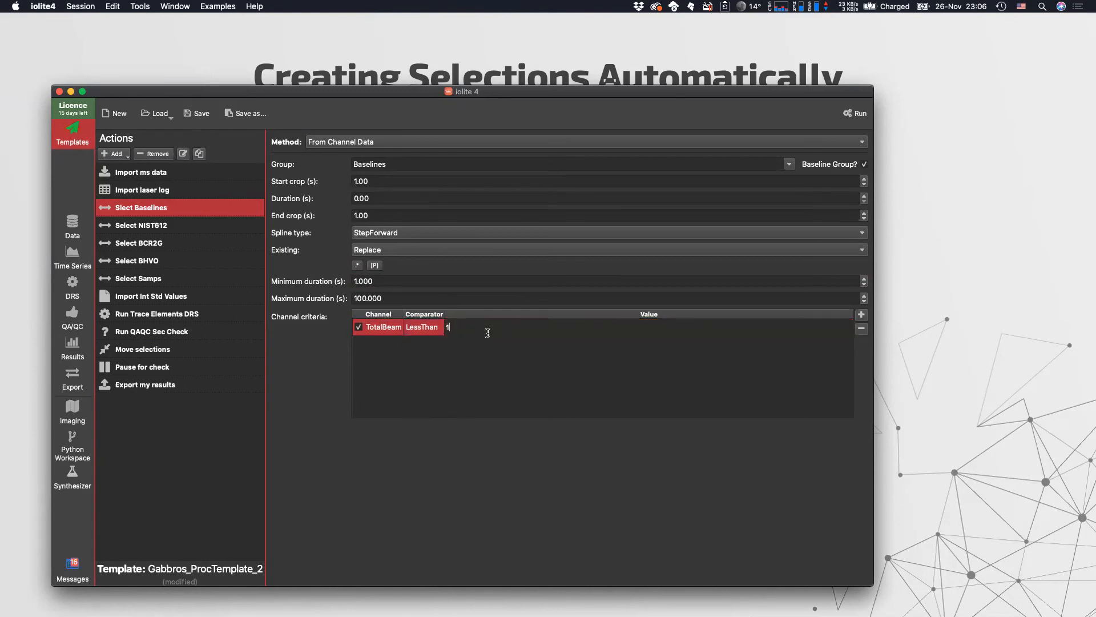
{"action": "key", "text": "Return"}
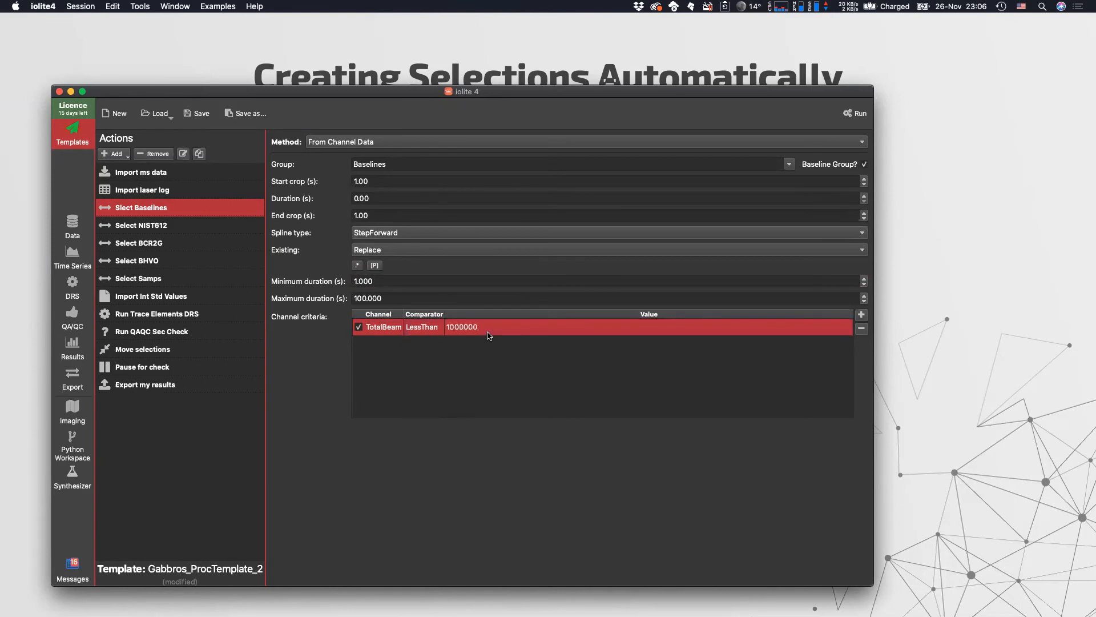
Step: Run the Import ms data and Import laser log actions individually, and dismiss the error message
{"action": "right_click", "coordinate": [154, 172]}
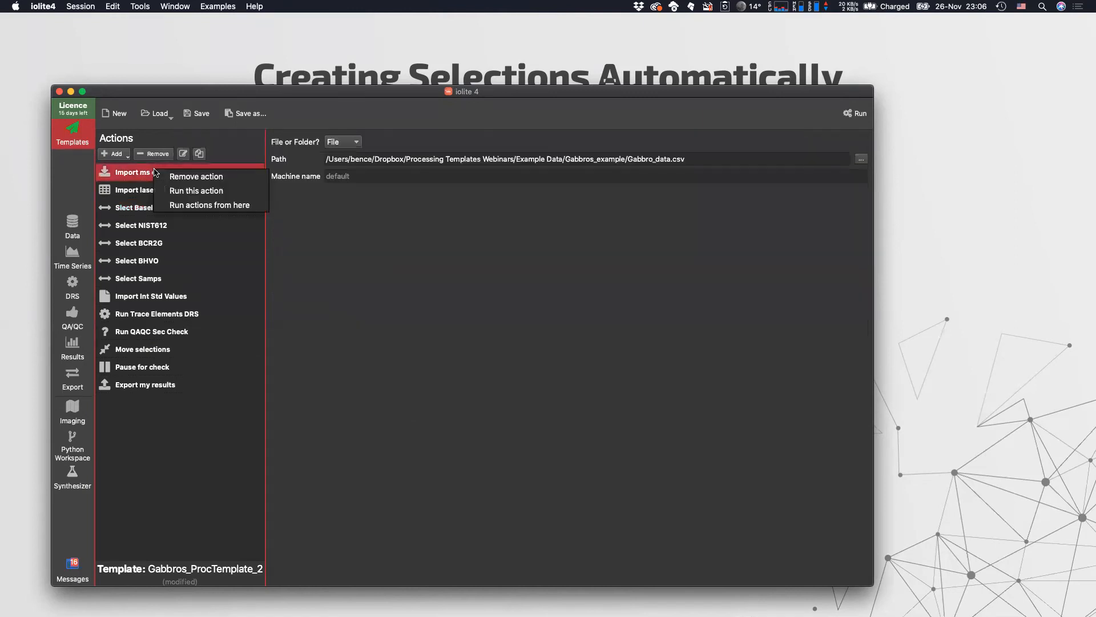
{"action": "left_click", "coordinate": [182, 191]}
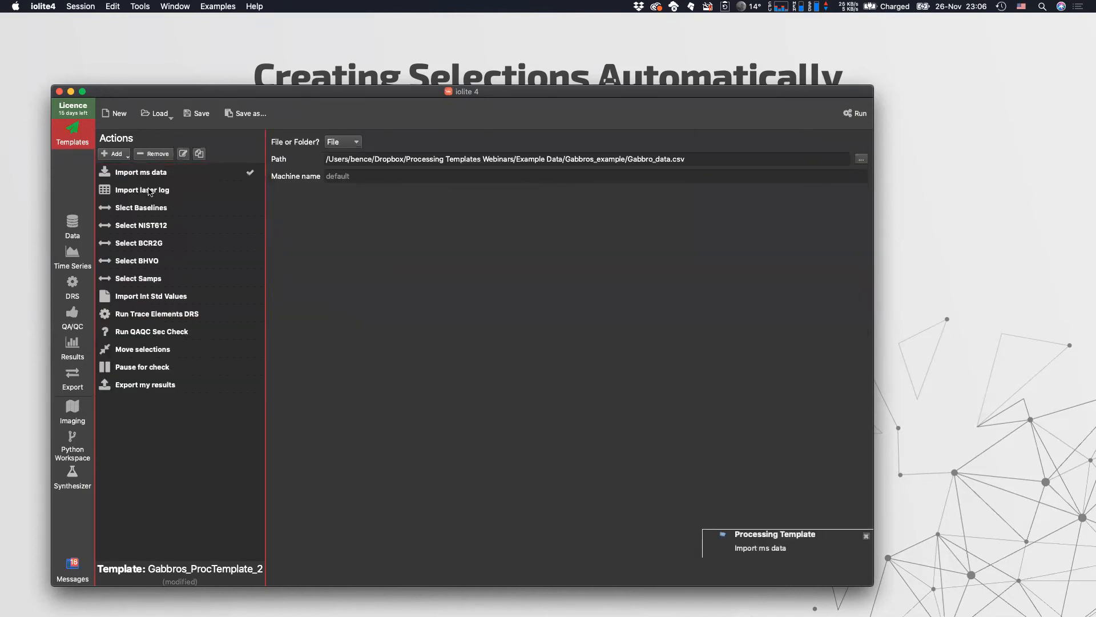
{"action": "right_click", "coordinate": [152, 189]}
{"action": "left_click", "coordinate": [172, 211]}
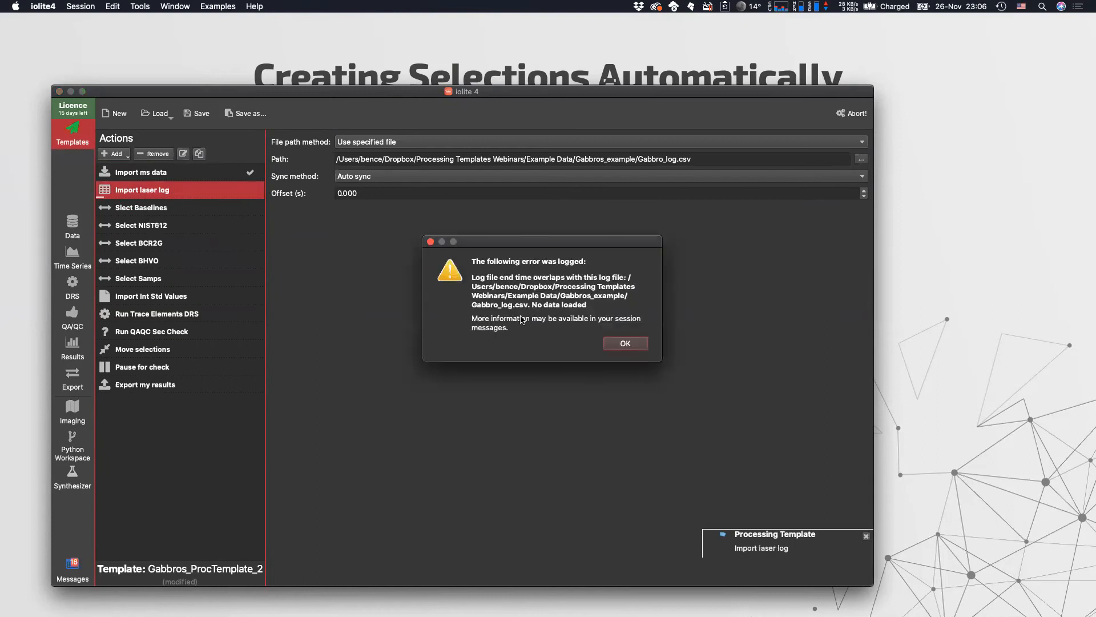
{"action": "left_click", "coordinate": [626, 343]}
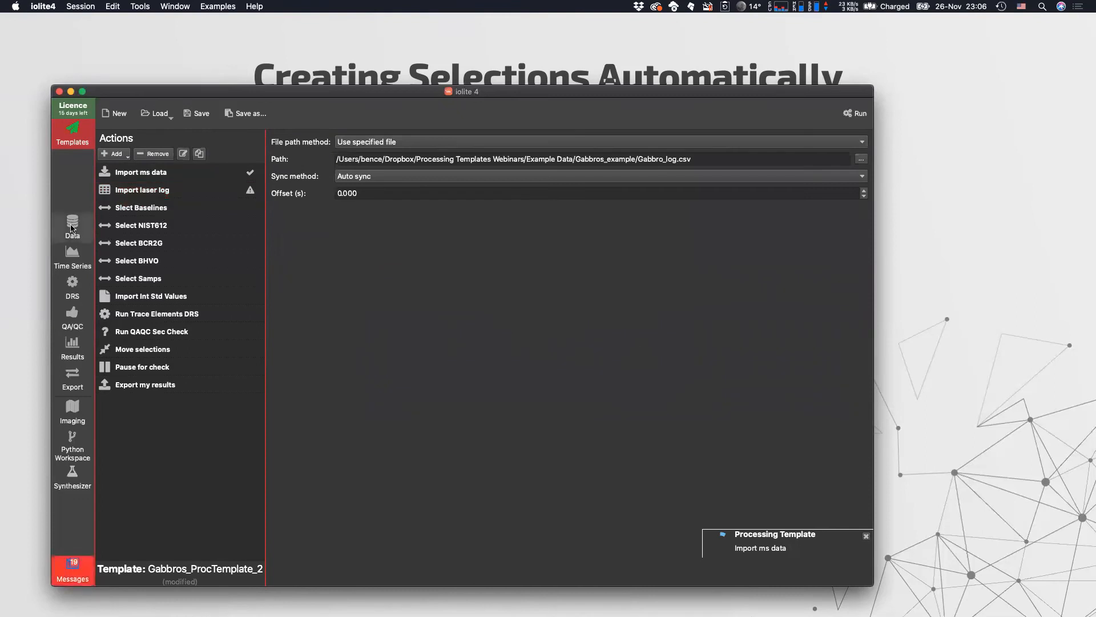
Step: Check the loaded data and log files, the laser log samples and the baseline action's settings
{"action": "left_click", "coordinate": [72, 229]}
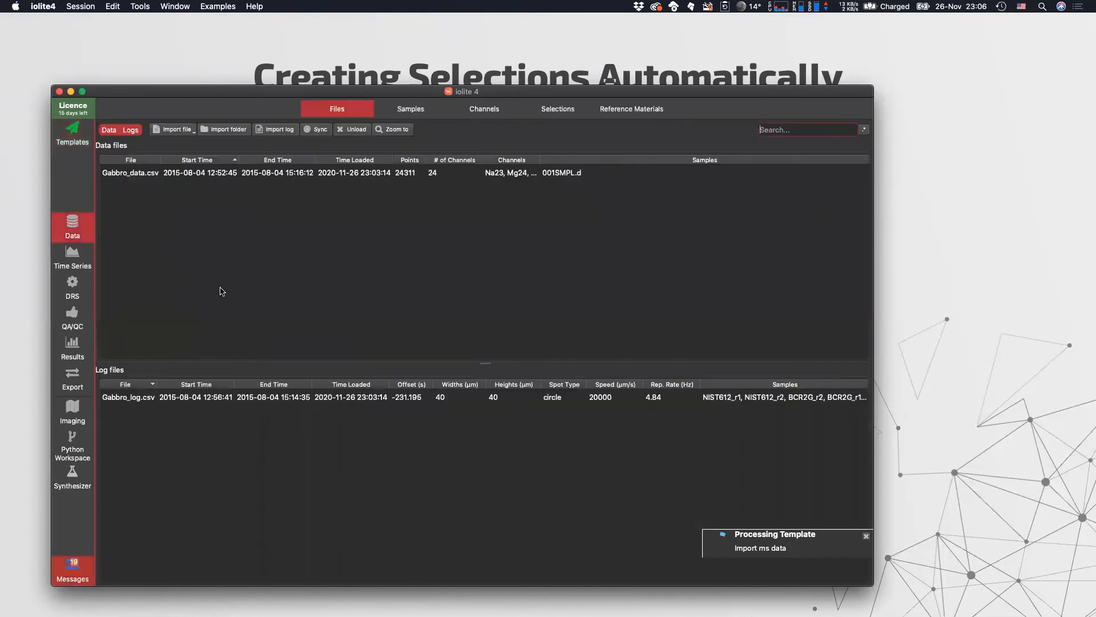
{"action": "left_click", "coordinate": [234, 397]}
{"action": "left_click", "coordinate": [411, 109]}
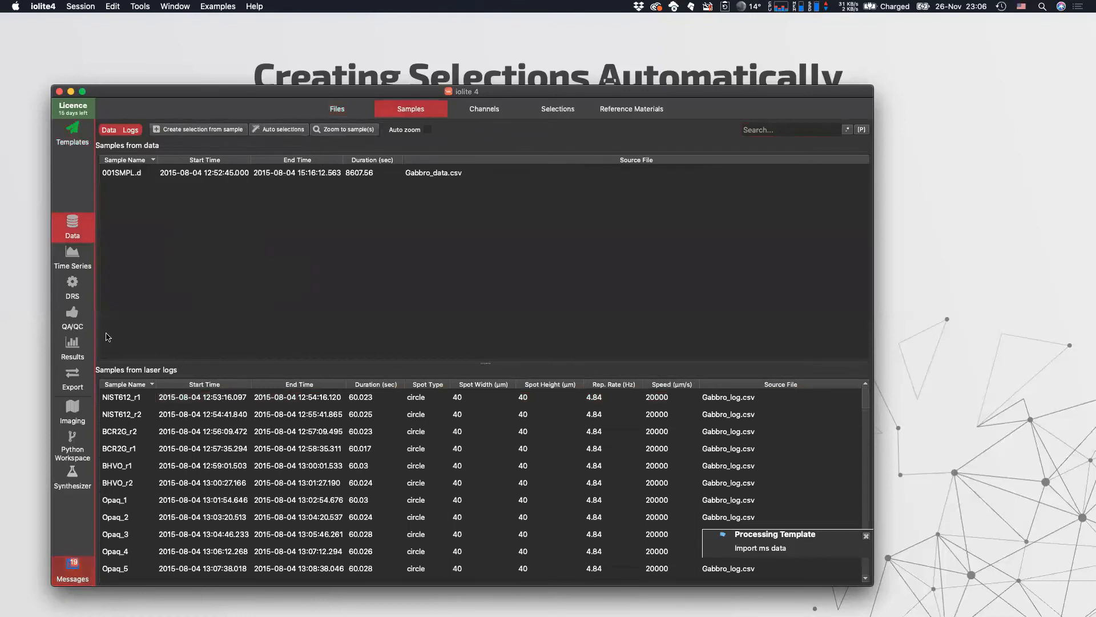
{"action": "left_click", "coordinate": [73, 132]}
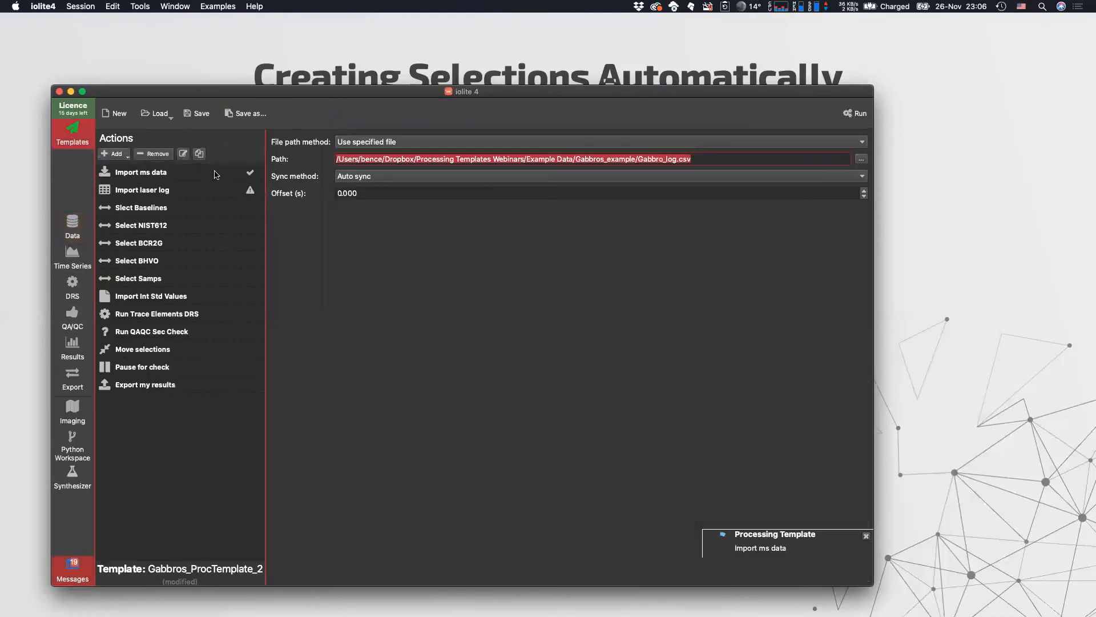
{"action": "left_click", "coordinate": [149, 210]}
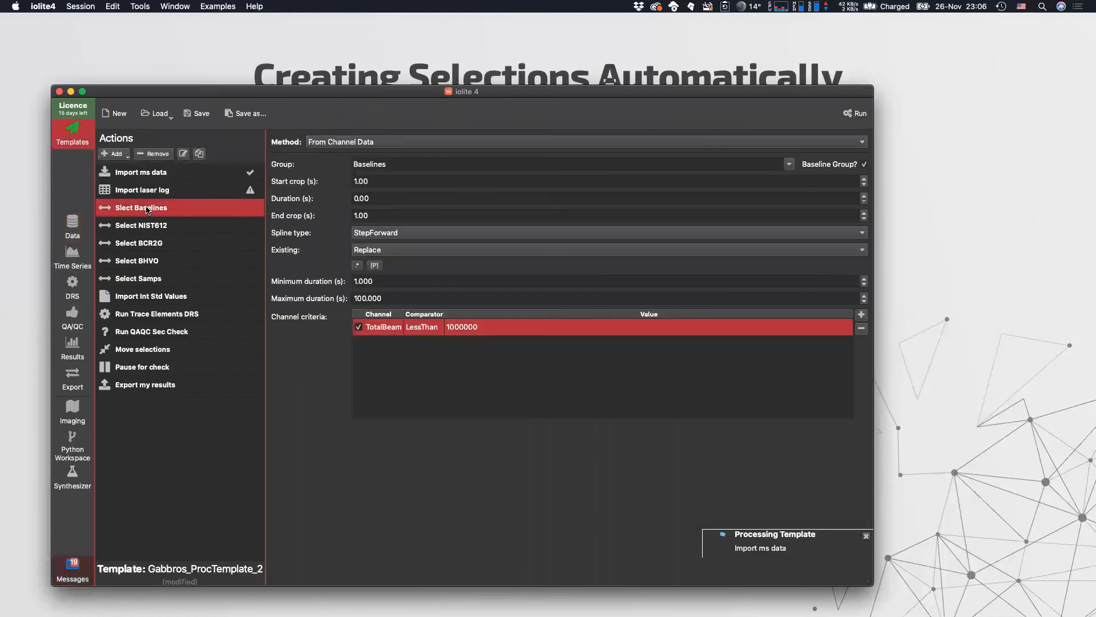
{"action": "left_click", "coordinate": [72, 225]}
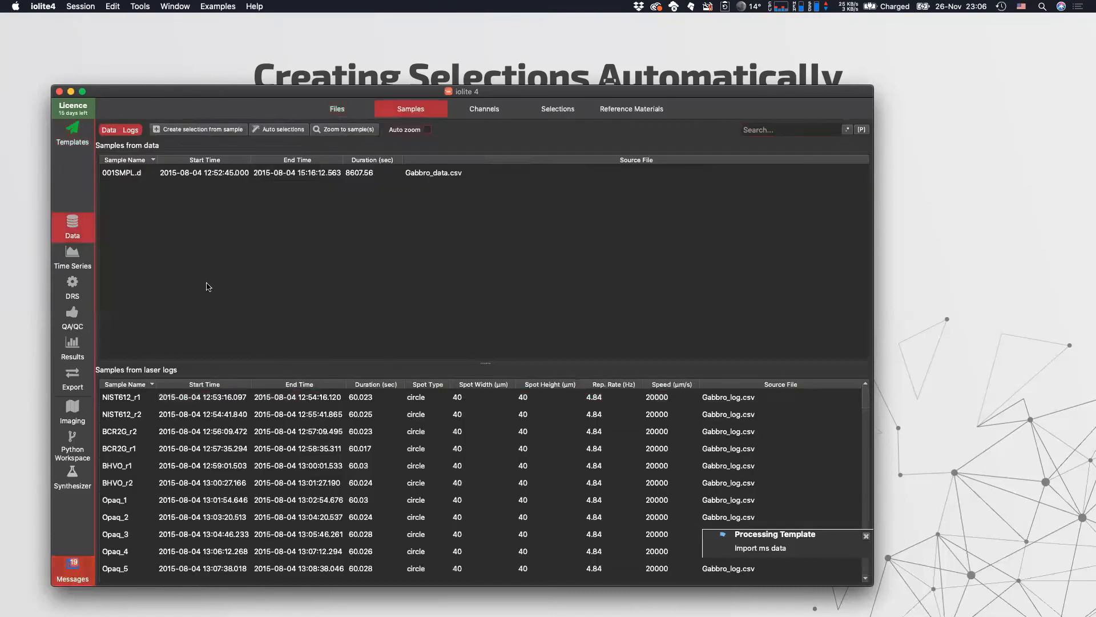
{"action": "left_click", "coordinate": [334, 109]}
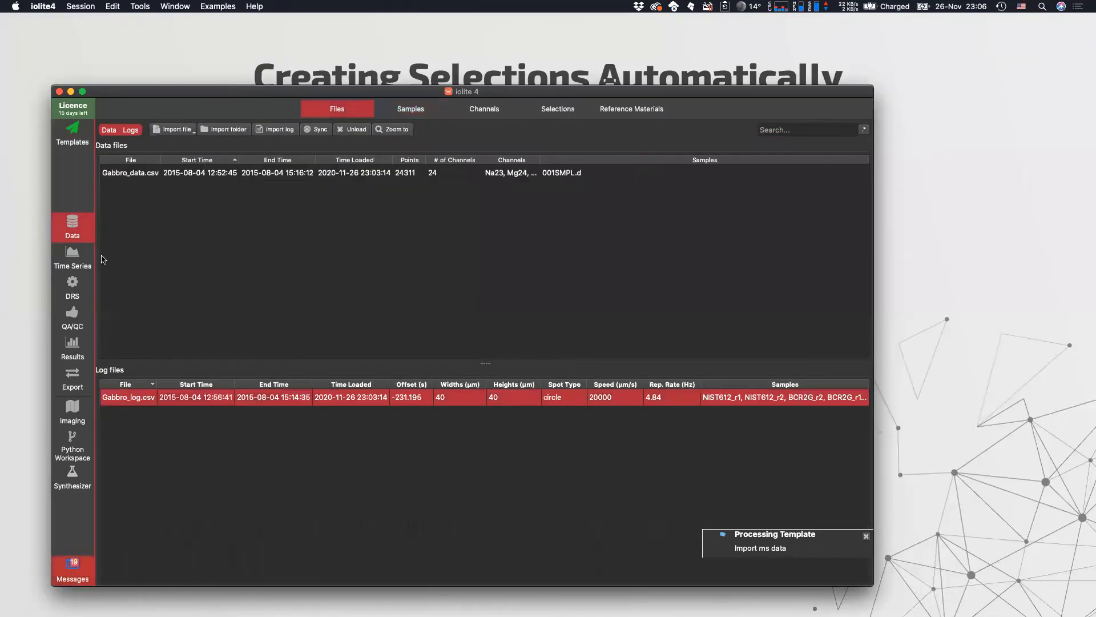
Step: Open the channel-based Automatic Selections tool and plot the TotalBeam channel
{"action": "left_click", "coordinate": [141, 7]}
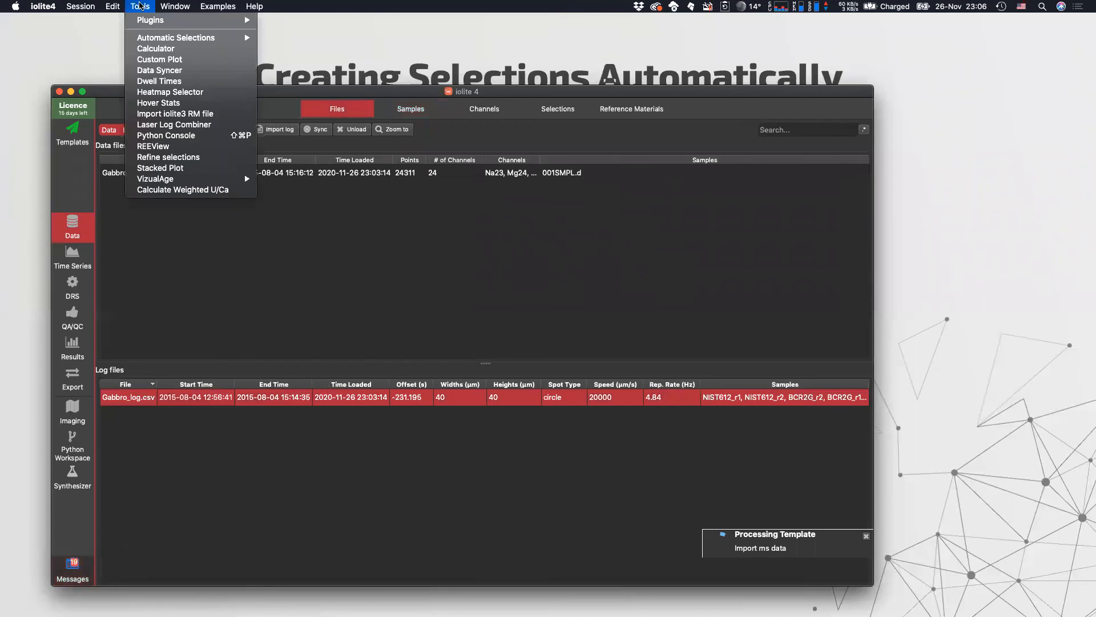
{"action": "mouse_move", "coordinate": [171, 37]}
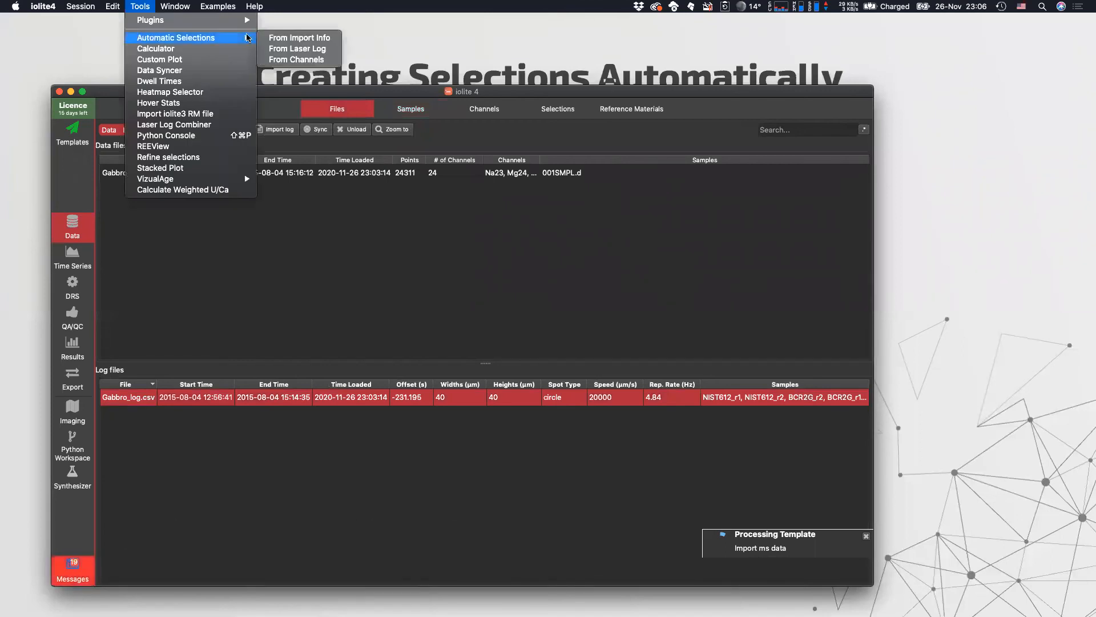
{"action": "left_click", "coordinate": [307, 61]}
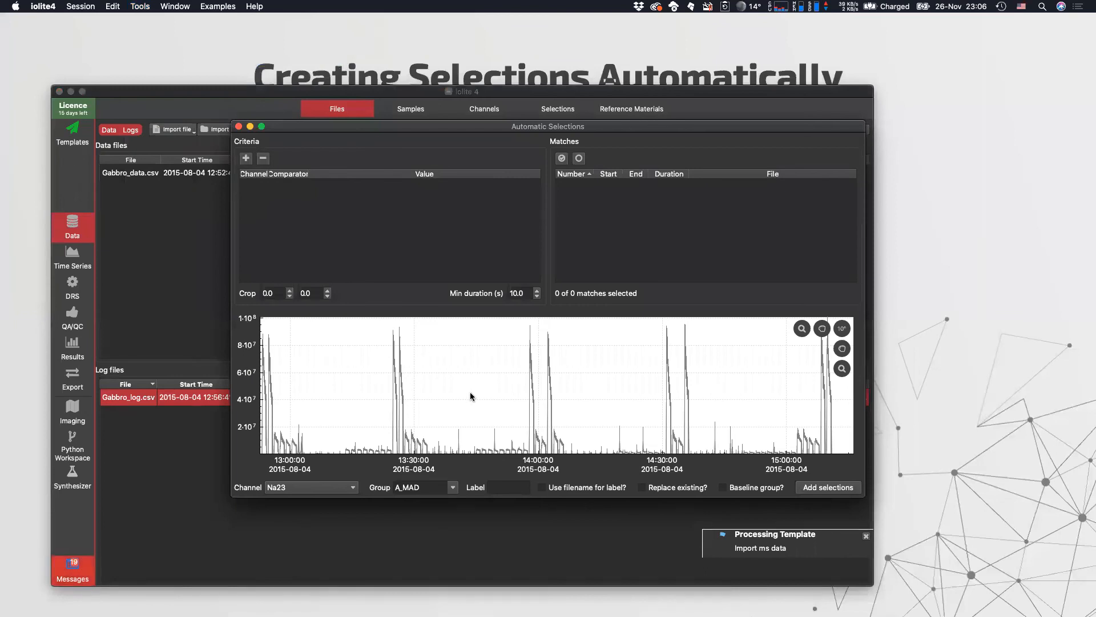
{"action": "left_click", "coordinate": [350, 487]}
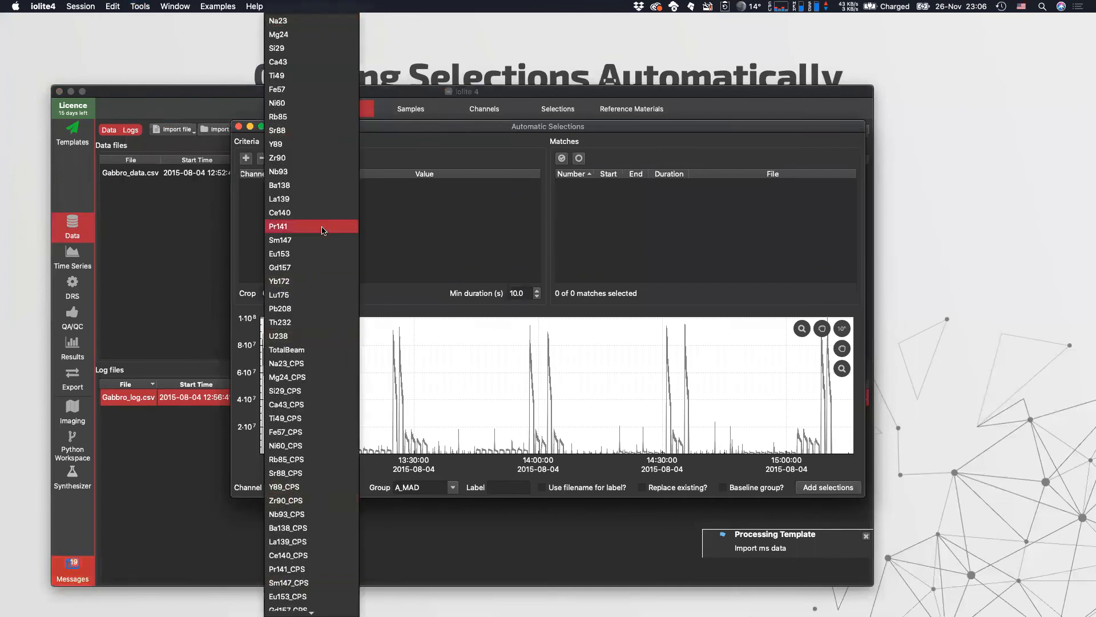
{"action": "left_click", "coordinate": [307, 350]}
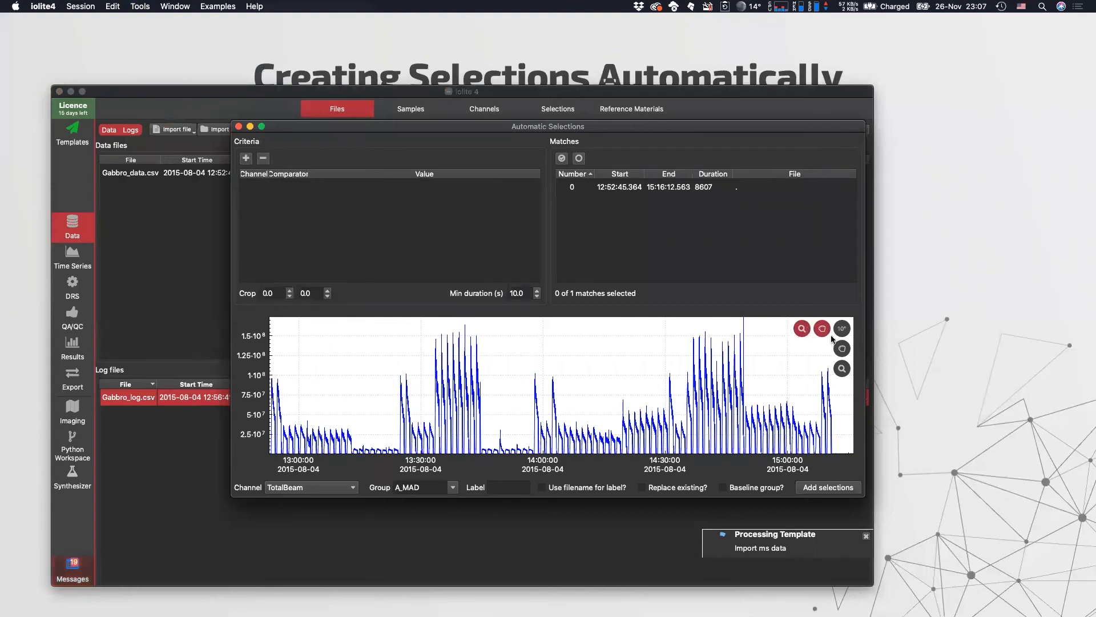
Step: Examine the TotalBeam background level between the ablation peaks, and close the Automatic Selections tool
{"action": "scroll", "coordinate": [571, 414], "scroll_direction": "up", "scroll_amount": 3}
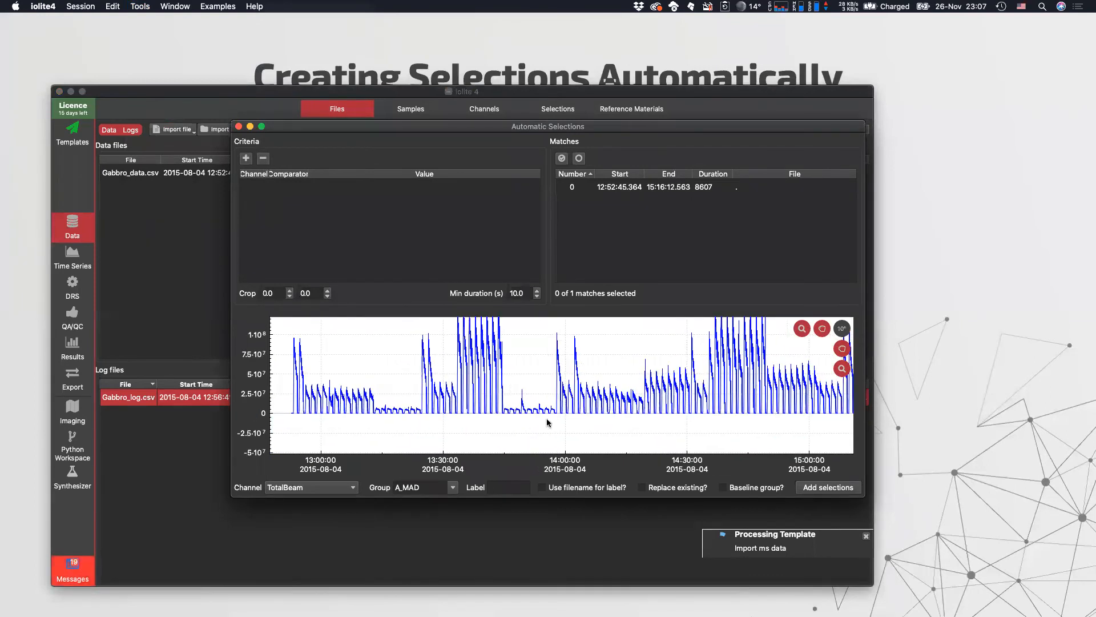
{"action": "scroll", "coordinate": [536, 403], "scroll_direction": "up", "scroll_amount": 5}
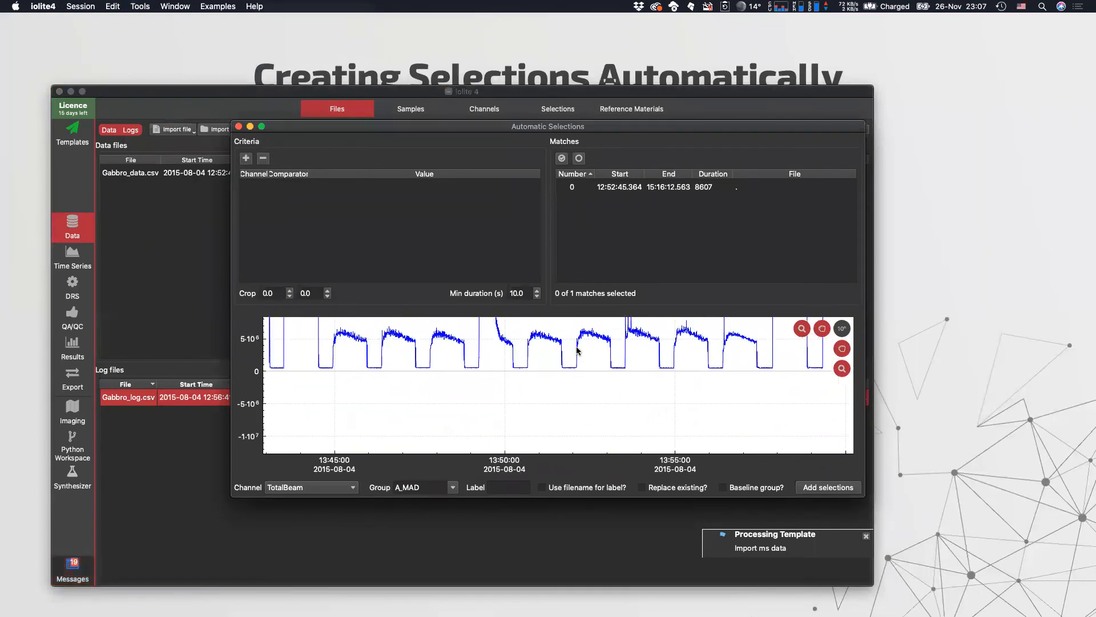
{"action": "scroll", "coordinate": [337, 378], "scroll_direction": "up", "scroll_amount": 3}
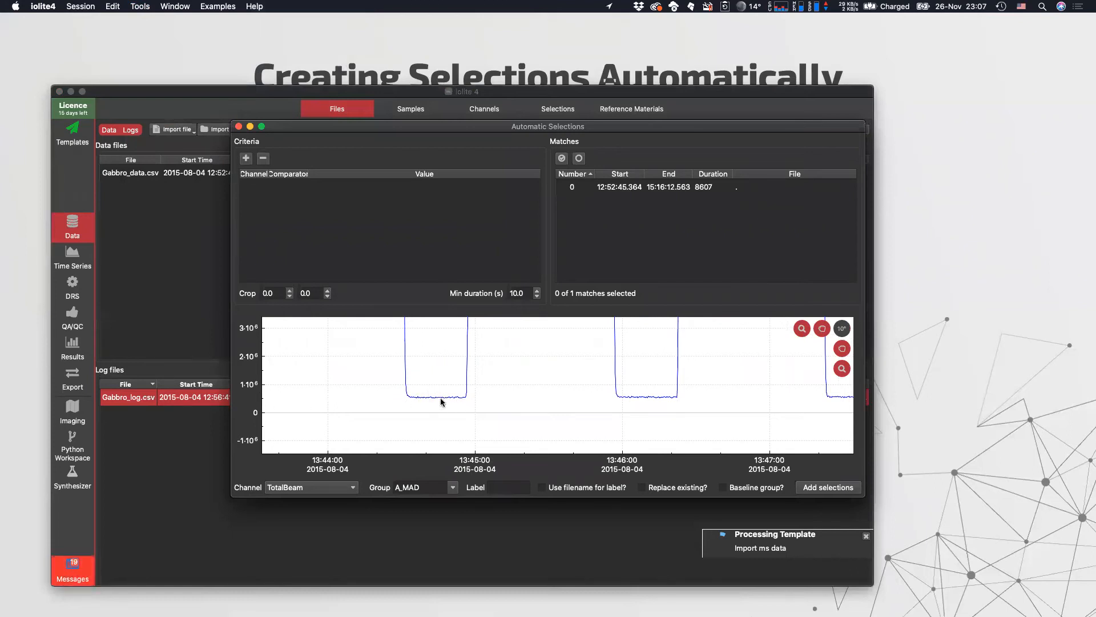
{"action": "left_click_drag", "start_coordinate": [465, 394], "coordinate": [677, 363]}
{"action": "left_click_drag", "start_coordinate": [434, 367], "coordinate": [506, 370]}
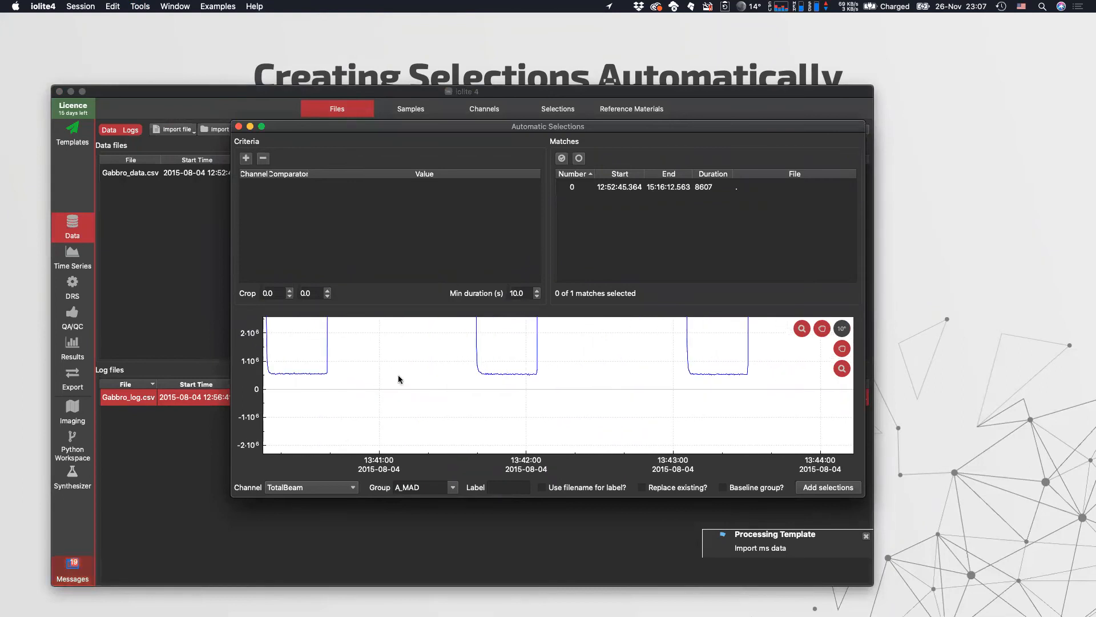
{"action": "left_click_drag", "start_coordinate": [338, 367], "coordinate": [513, 380]}
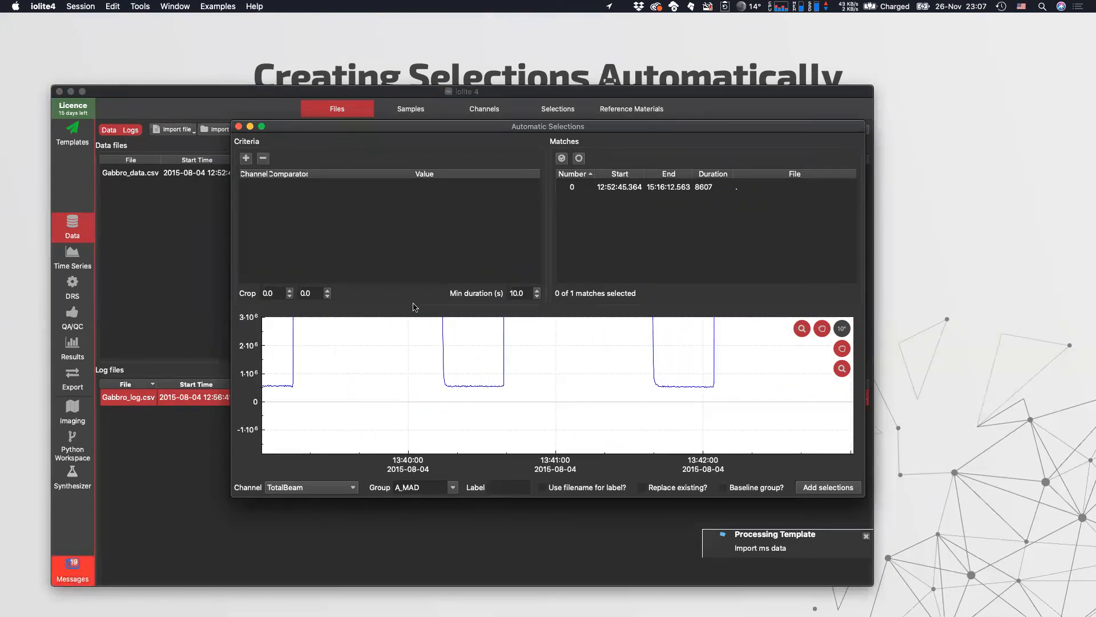
{"action": "left_click", "coordinate": [239, 126]}
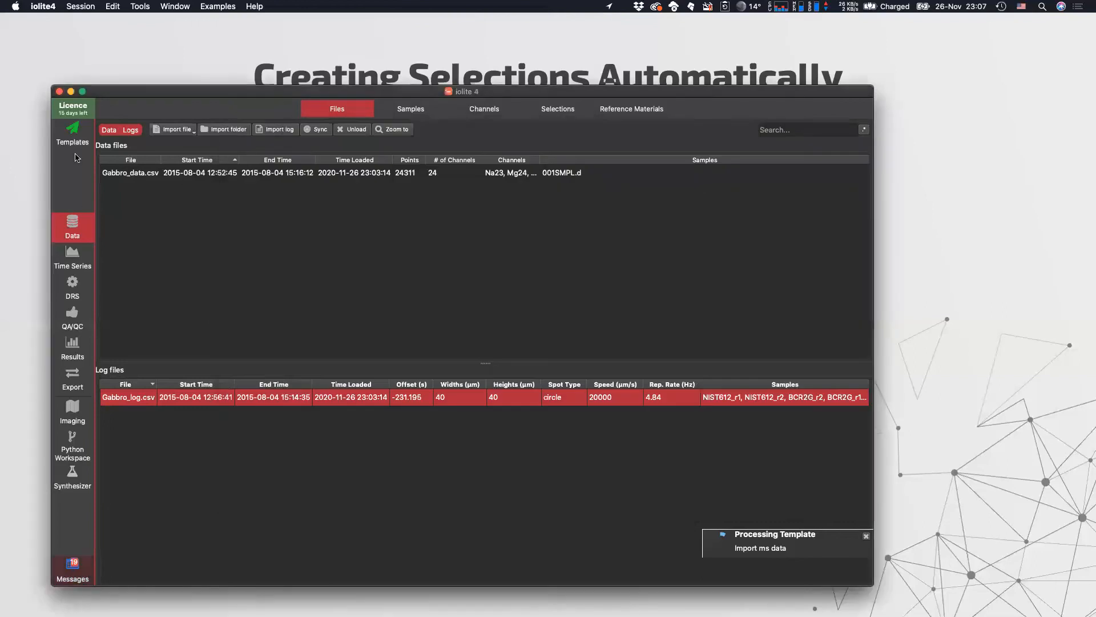
Step: Set the baseline selection's minimum duration to 10 s and maximum duration to 1000 s, and run only the Slect Baselines action
{"action": "left_click", "coordinate": [72, 134]}
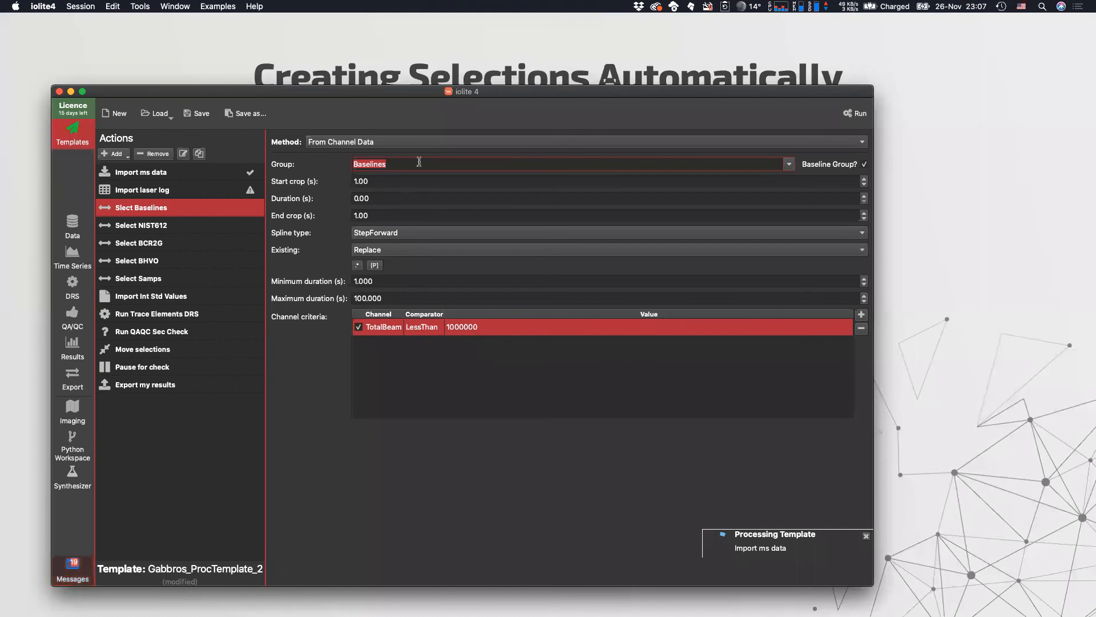
{"action": "left_click_drag", "start_coordinate": [414, 280], "coordinate": [330, 281]}
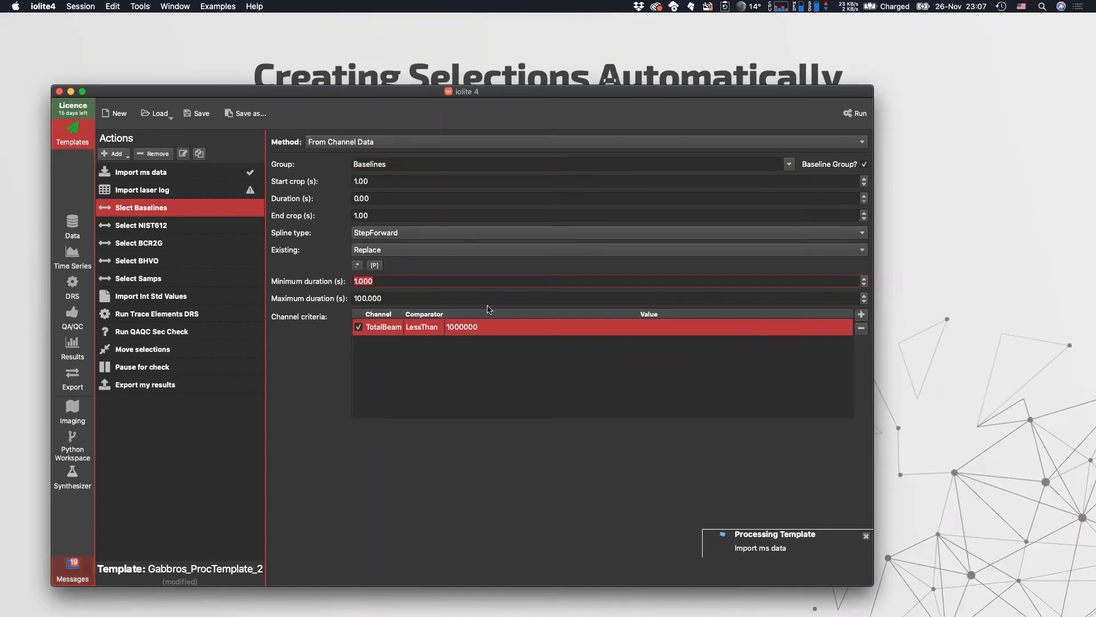
{"action": "type", "text": "10"}
{"action": "key", "text": "Return"}
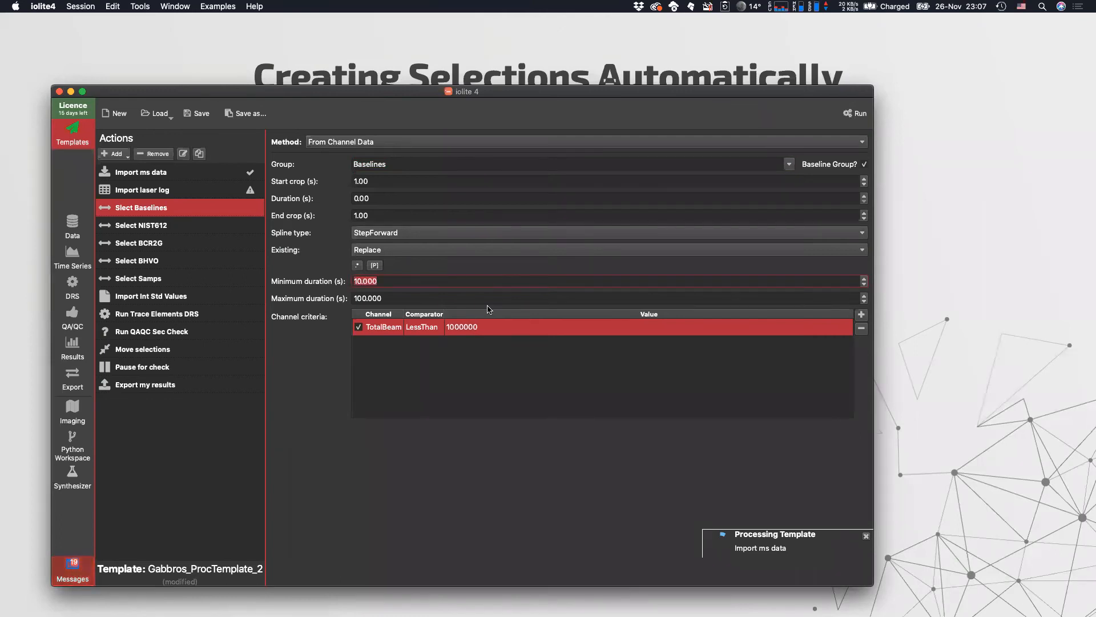
{"action": "left_click", "coordinate": [365, 298]}
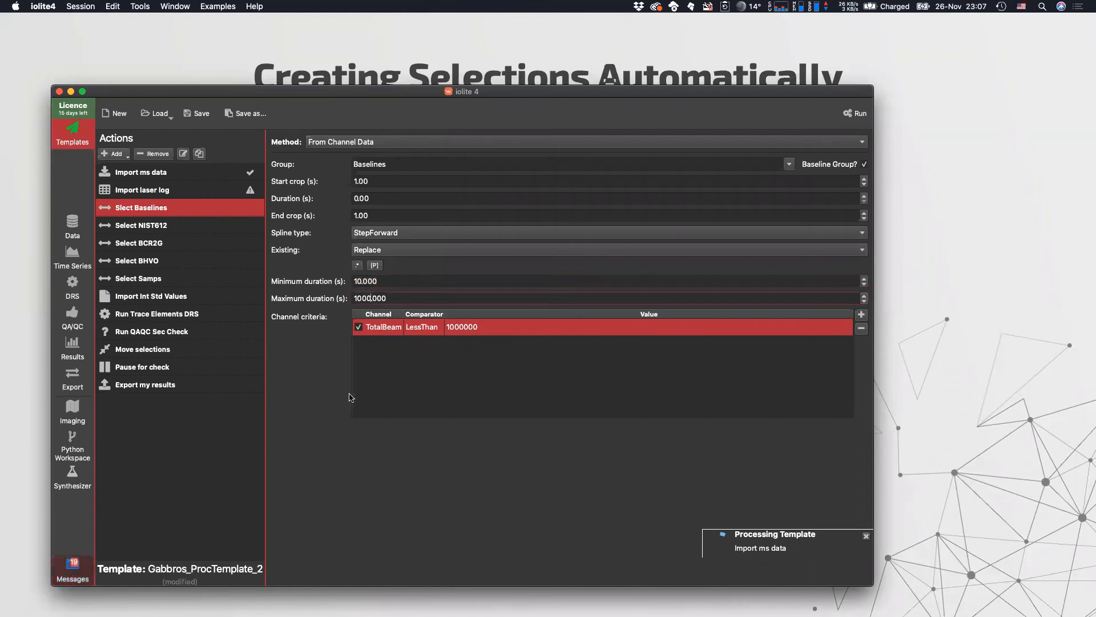
{"action": "key", "text": "super+a"}
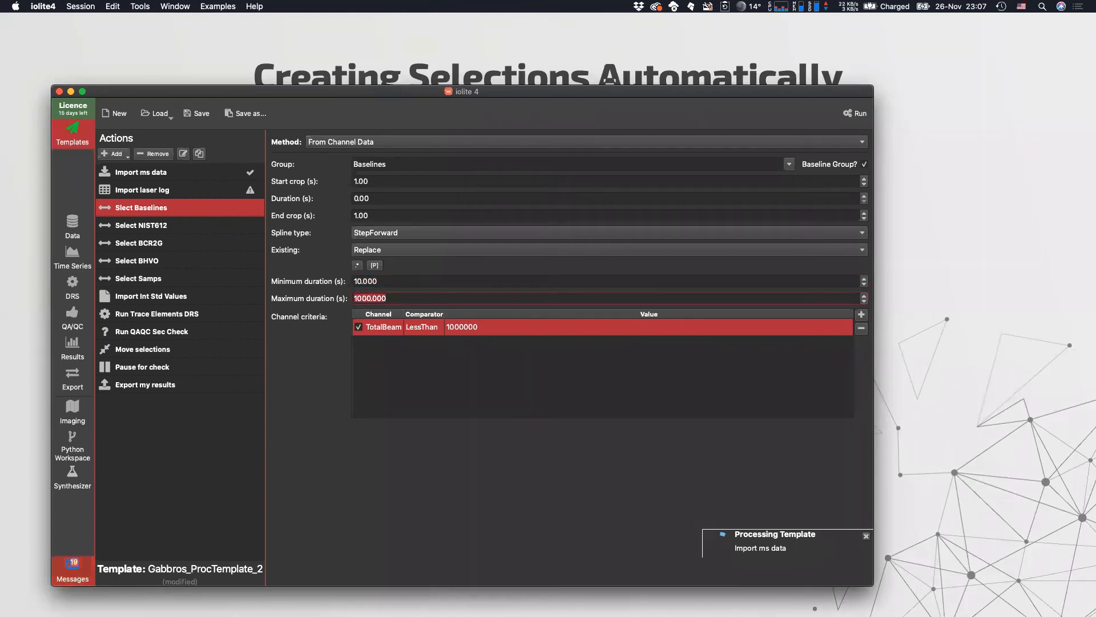
{"action": "right_click", "coordinate": [131, 209]}
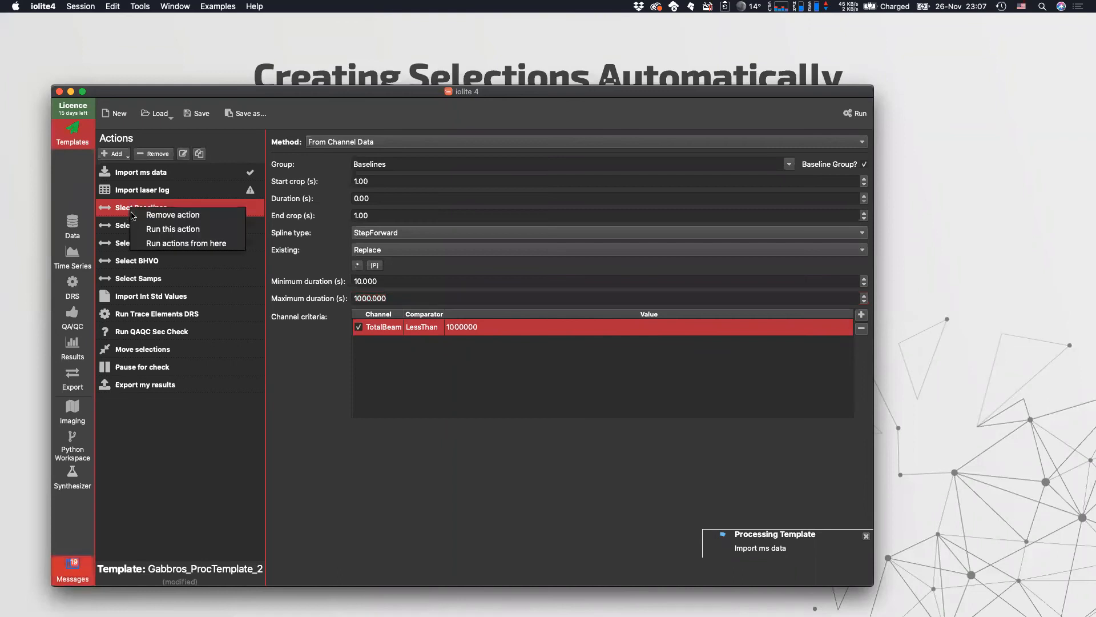
{"action": "left_click", "coordinate": [143, 229]}
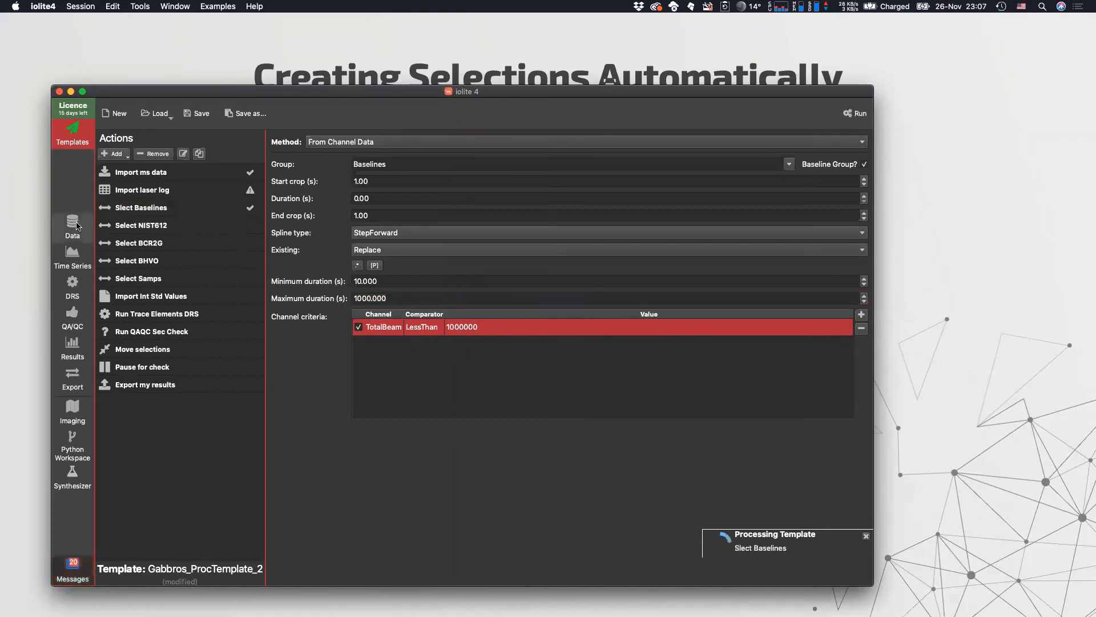
Step: Plot the Si29 channel in the time series with the BLs group and the Baselines selection group shown for comparison
{"action": "left_click", "coordinate": [74, 255]}
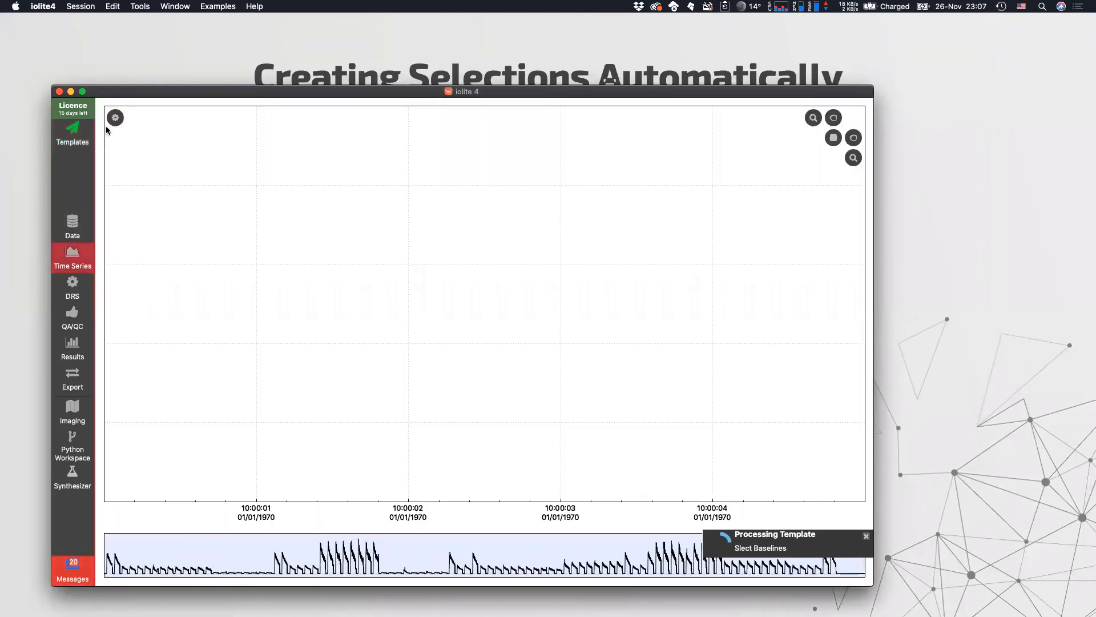
{"action": "left_click", "coordinate": [115, 117]}
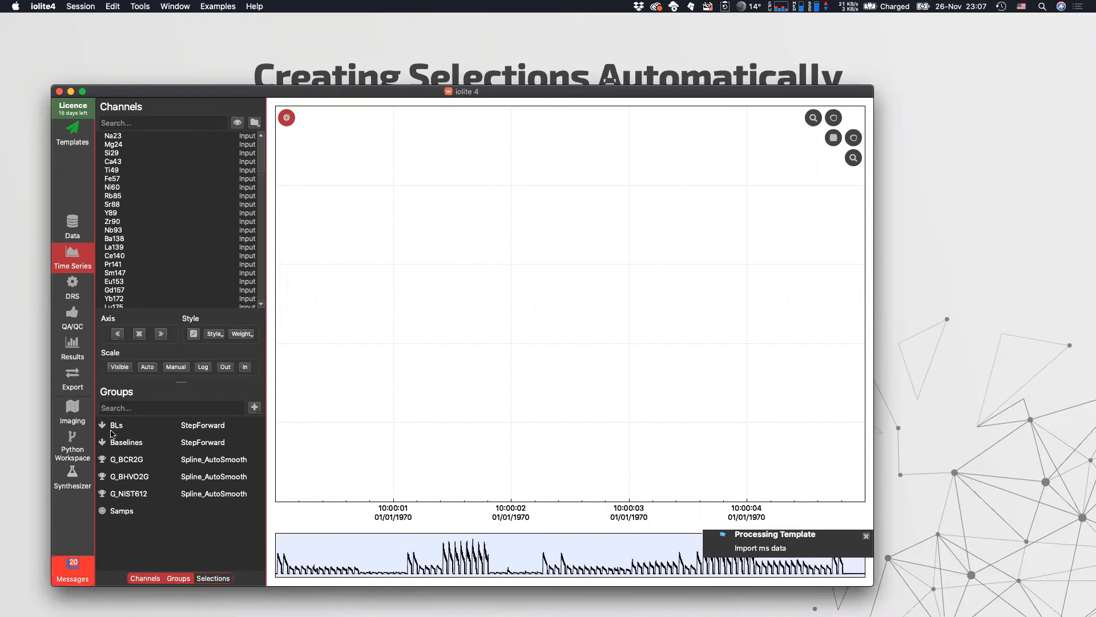
{"action": "left_click", "coordinate": [112, 153]}
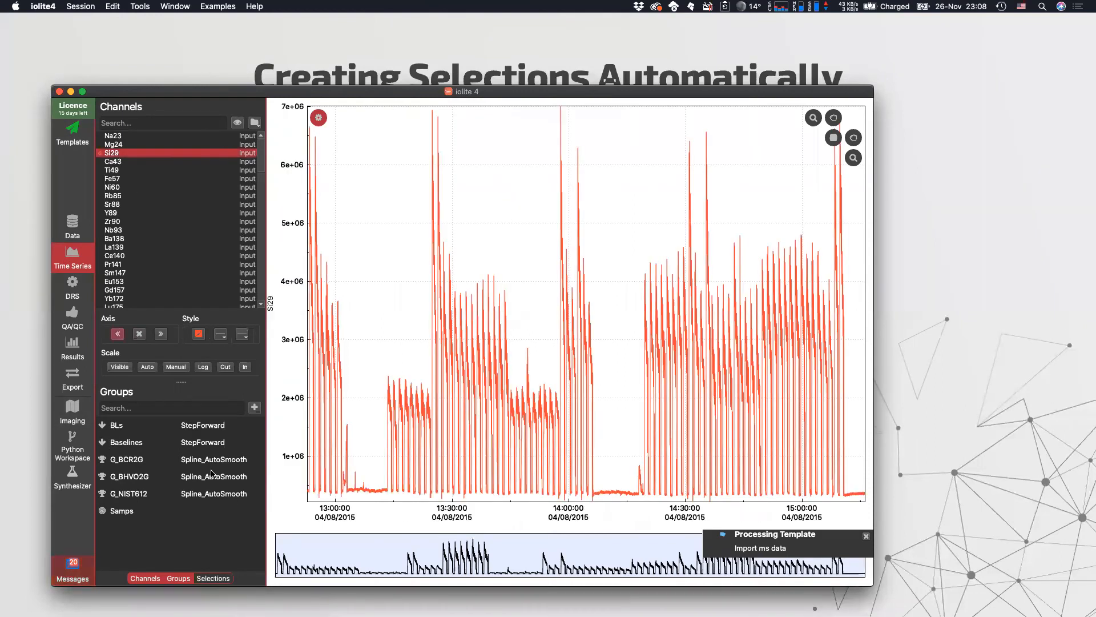
{"action": "left_click", "coordinate": [120, 427]}
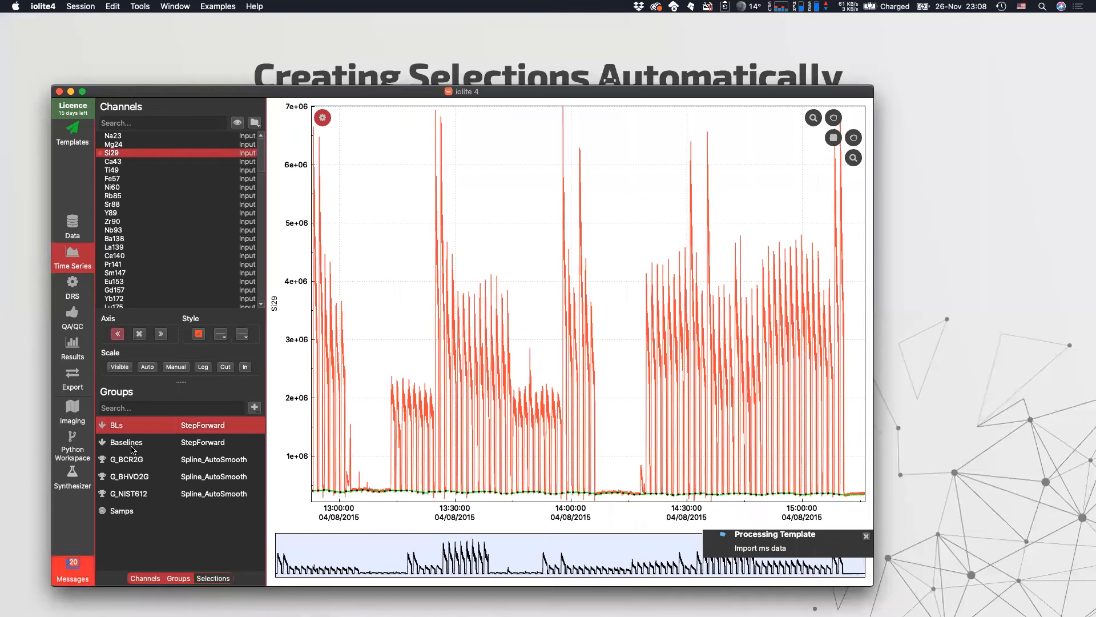
{"action": "left_click", "coordinate": [120, 443]}
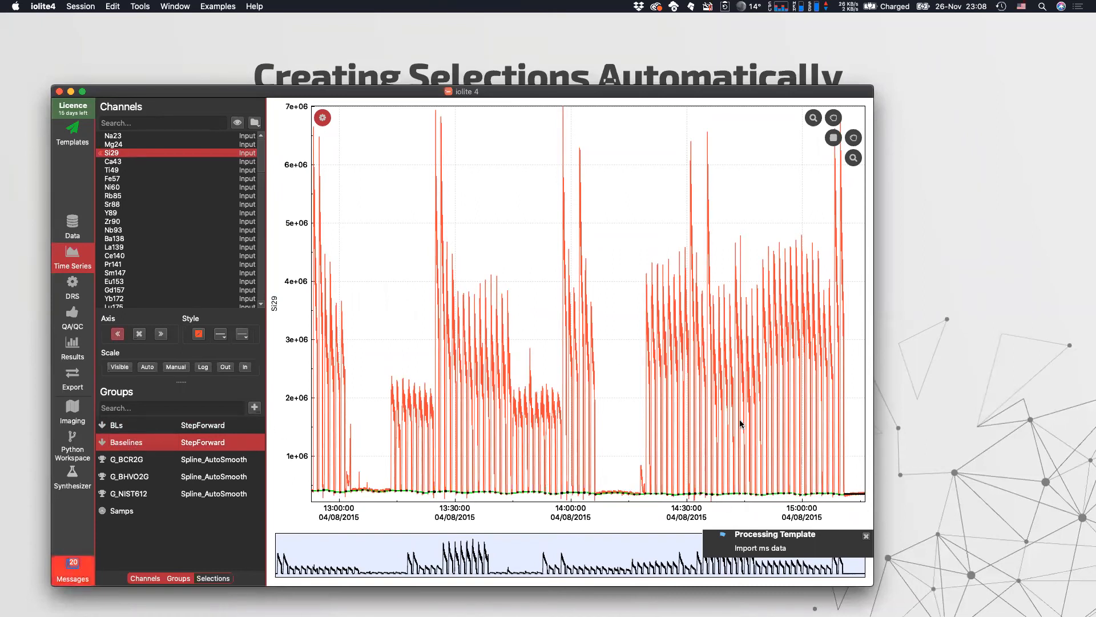
Step: Examine the placement of the automatic Baselines selections along the whole Si29 trace, and return to the processing template
{"action": "left_click", "coordinate": [813, 117]}
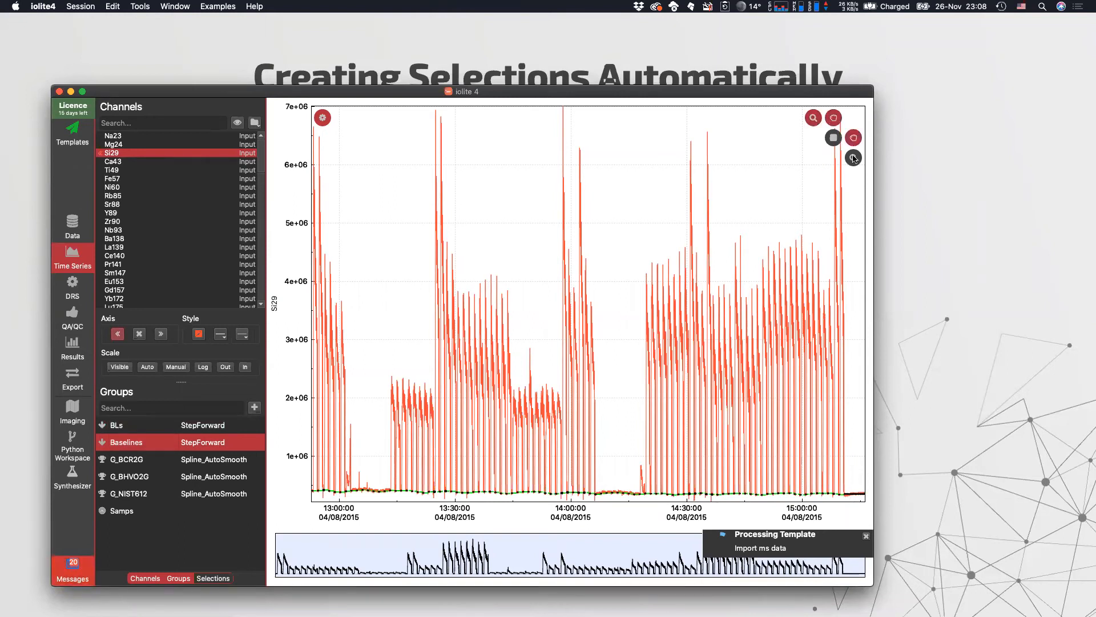
{"action": "left_click_drag", "start_coordinate": [782, 434], "coordinate": [723, 343]}
{"action": "scroll", "coordinate": [802, 395], "scroll_direction": "up", "scroll_amount": 8}
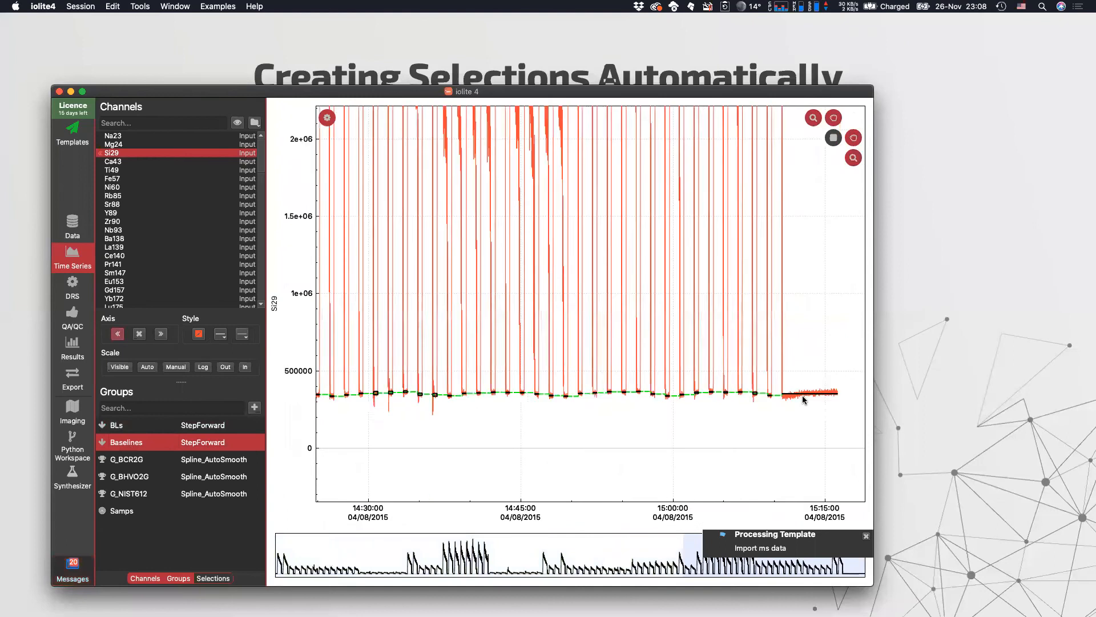
{"action": "scroll", "coordinate": [813, 403], "scroll_direction": "up", "scroll_amount": 6}
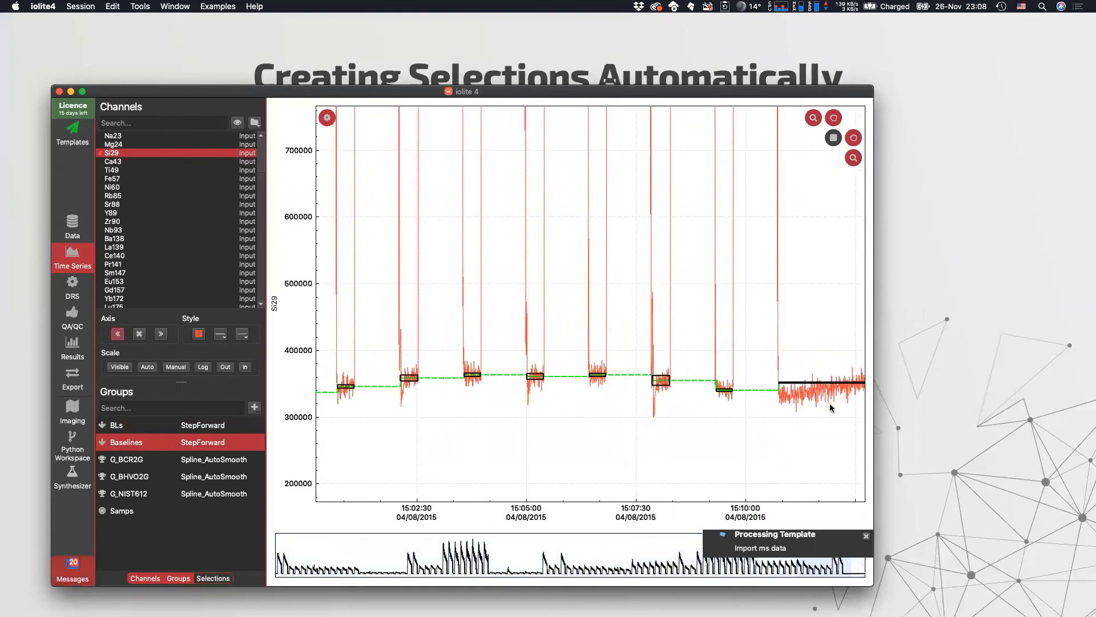
{"action": "scroll", "coordinate": [702, 398], "scroll_direction": "left", "scroll_amount": 10}
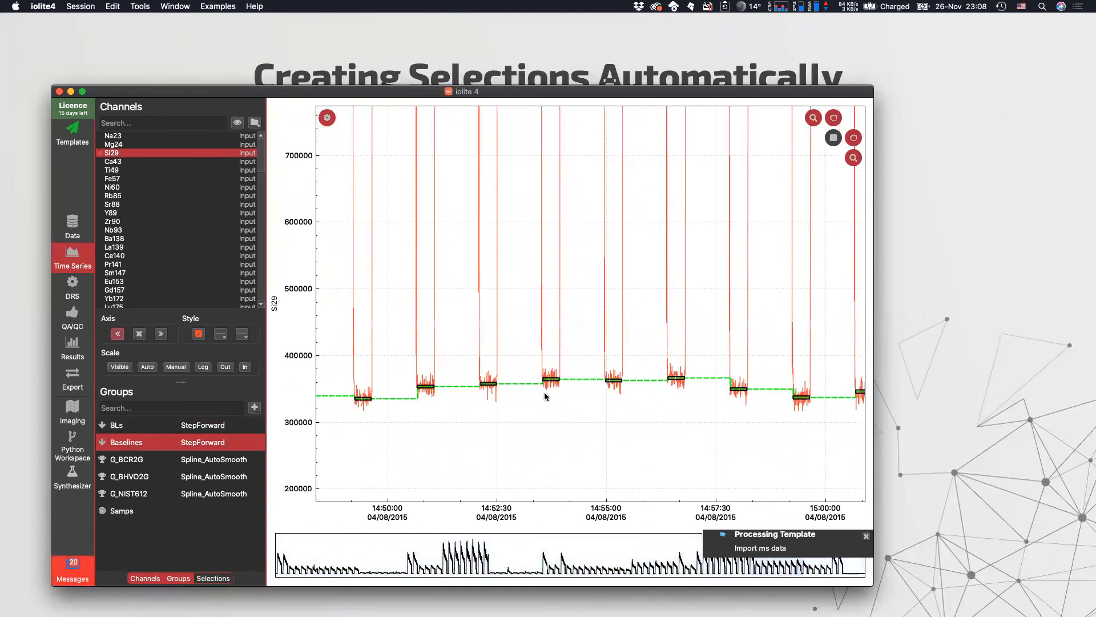
{"action": "scroll", "coordinate": [600, 427], "scroll_direction": "down", "scroll_amount": 8}
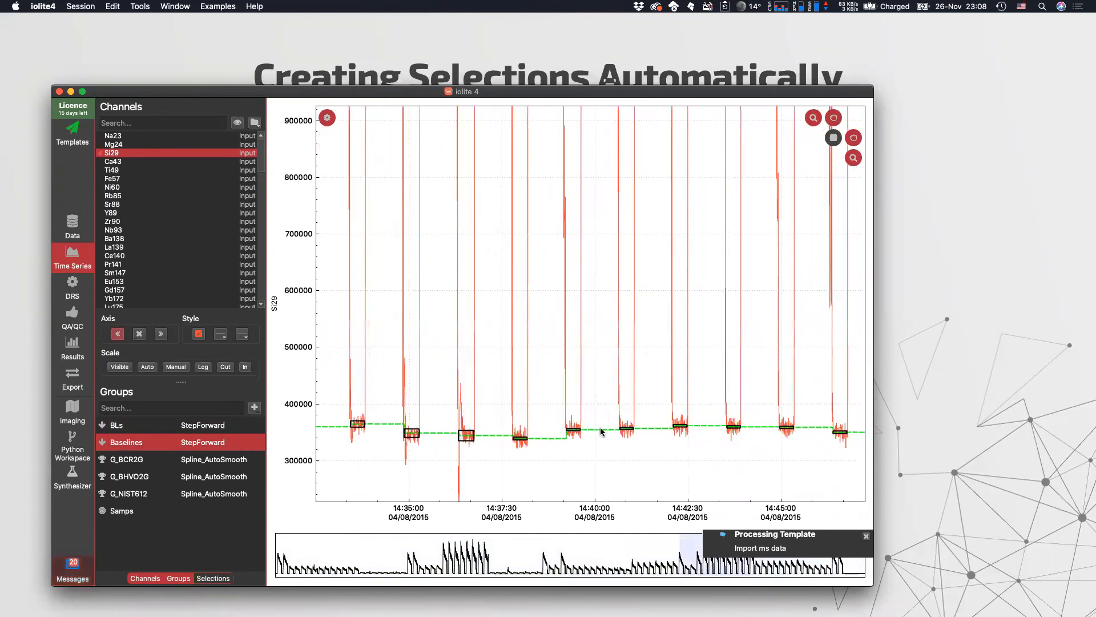
{"action": "scroll", "coordinate": [601, 427], "scroll_direction": "down", "scroll_amount": 4}
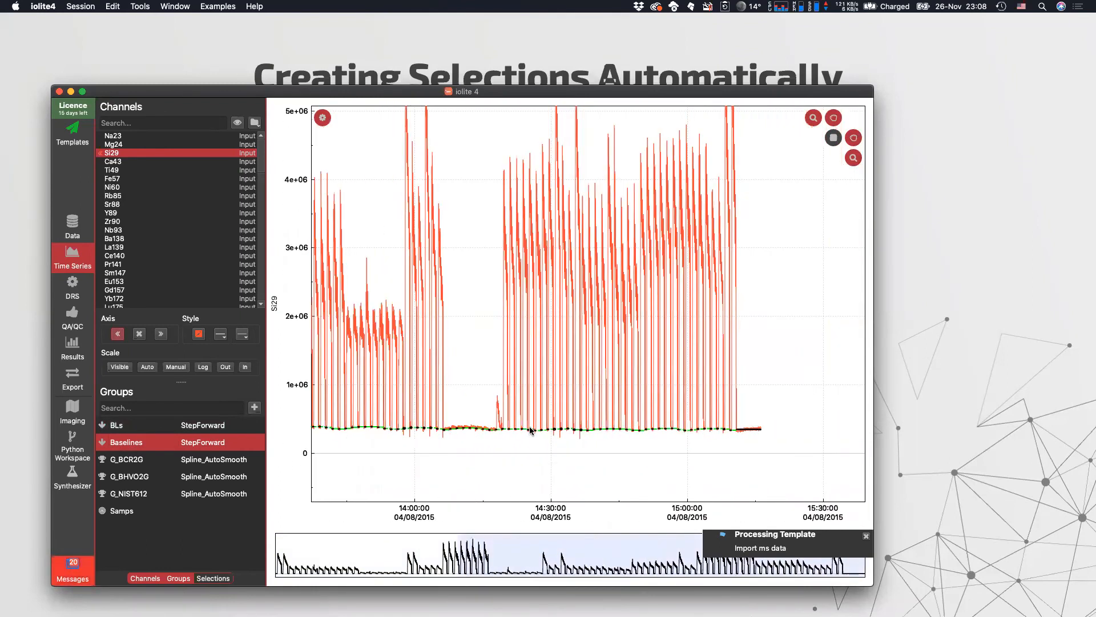
{"action": "scroll", "coordinate": [565, 423], "scroll_direction": "left", "scroll_amount": 6}
{"action": "scroll", "coordinate": [559, 419], "scroll_direction": "down", "scroll_amount": 5}
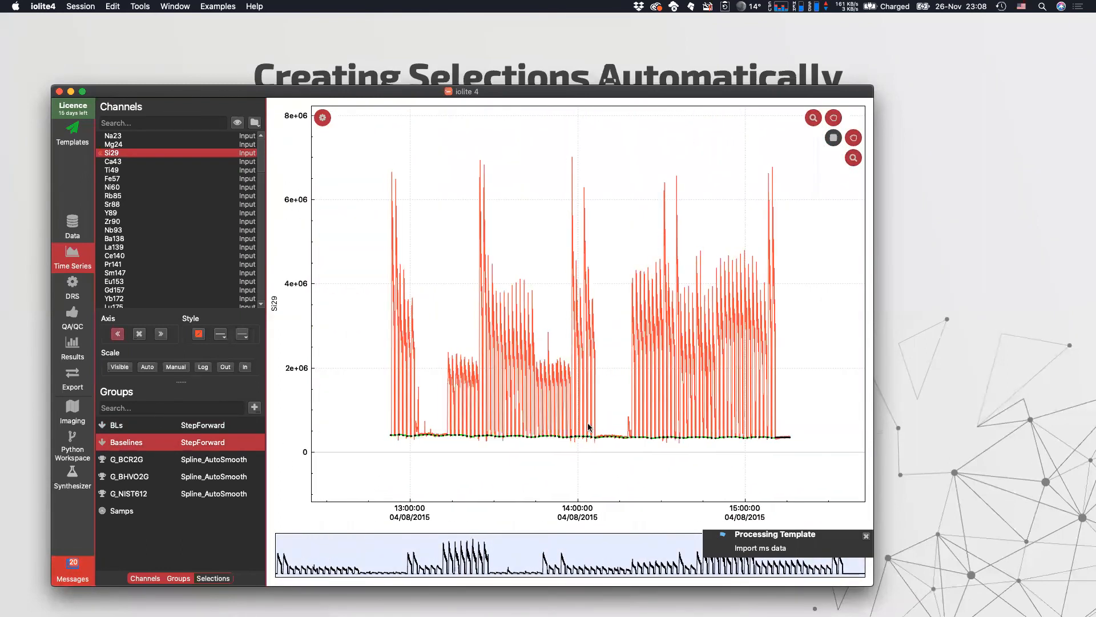
{"action": "scroll", "coordinate": [574, 423], "scroll_direction": "down", "scroll_amount": 5}
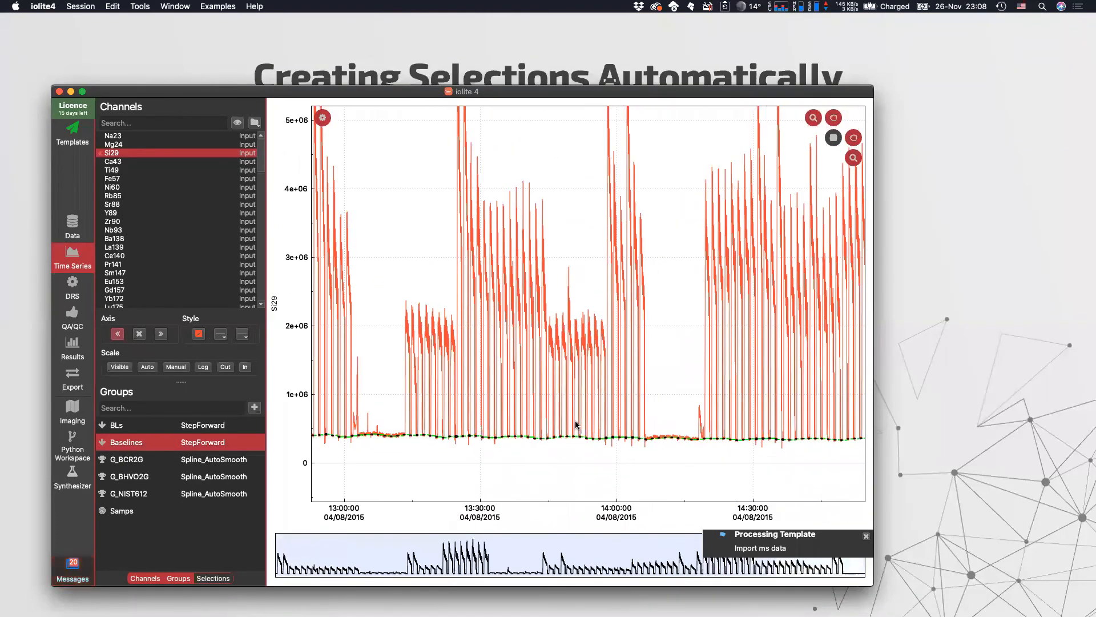
{"action": "left_click_drag", "start_coordinate": [567, 425], "coordinate": [551, 422]}
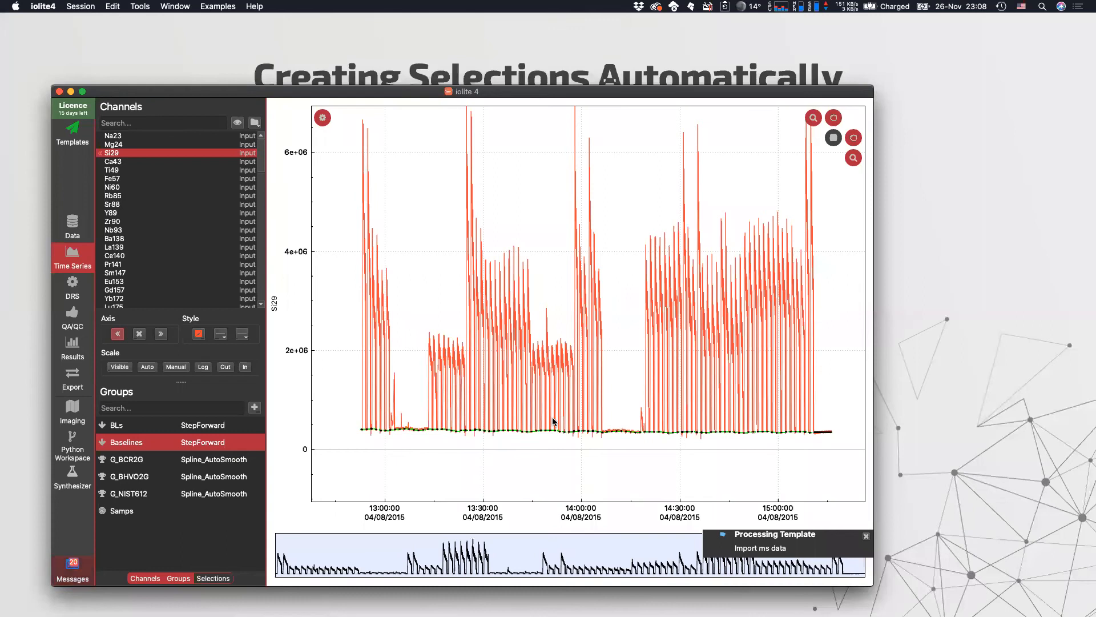
{"action": "left_click", "coordinate": [72, 133]}
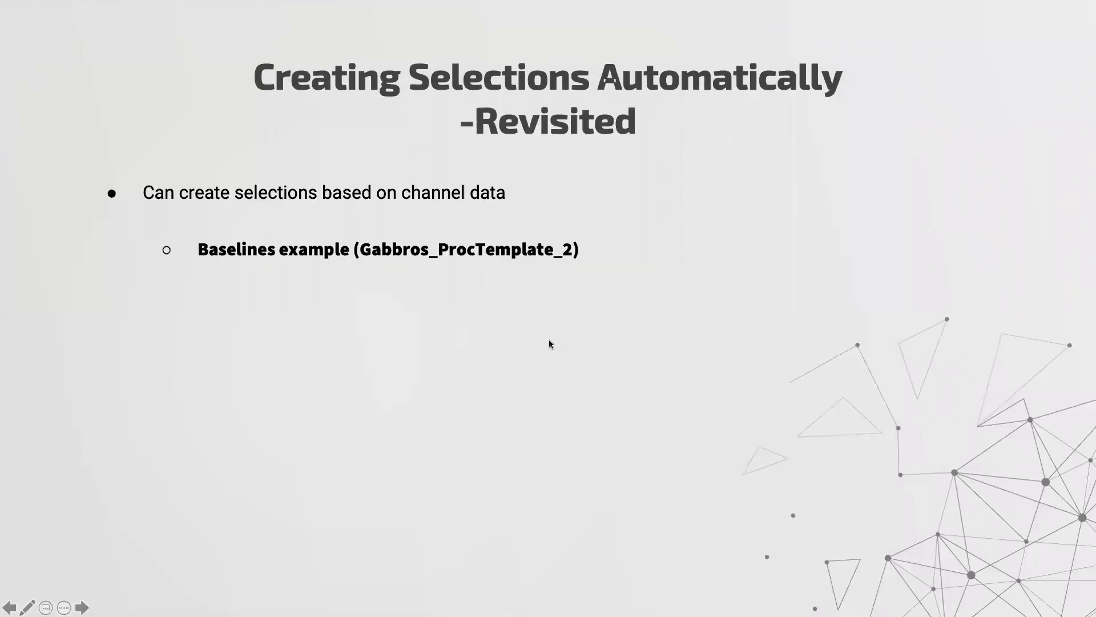
{"action": "left_click", "coordinate": [549, 344]}
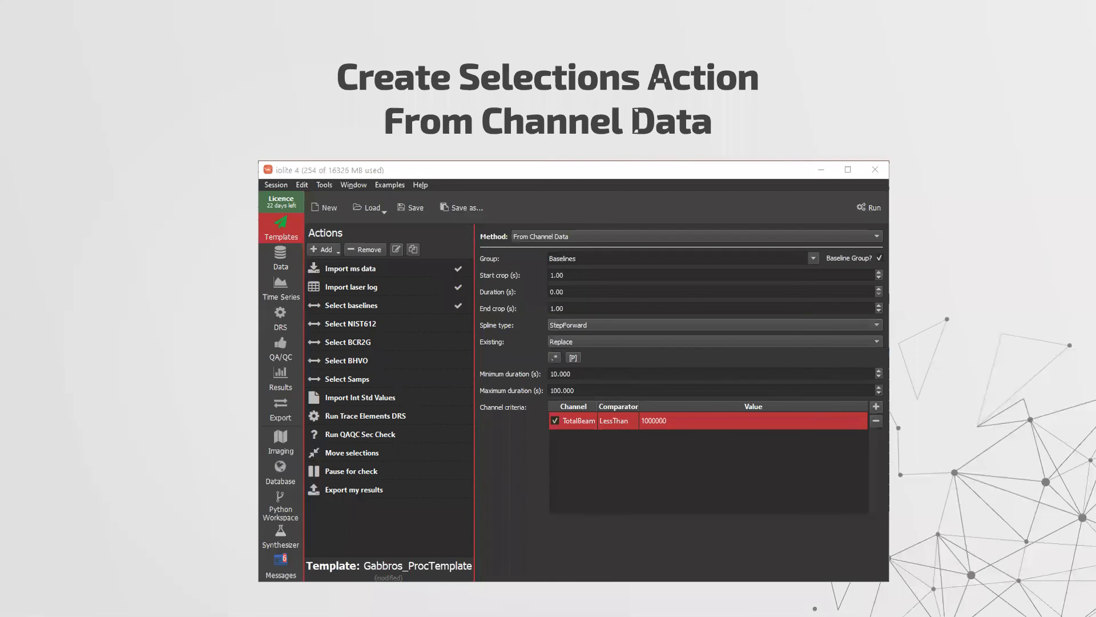
{"action": "key", "text": "Right"}
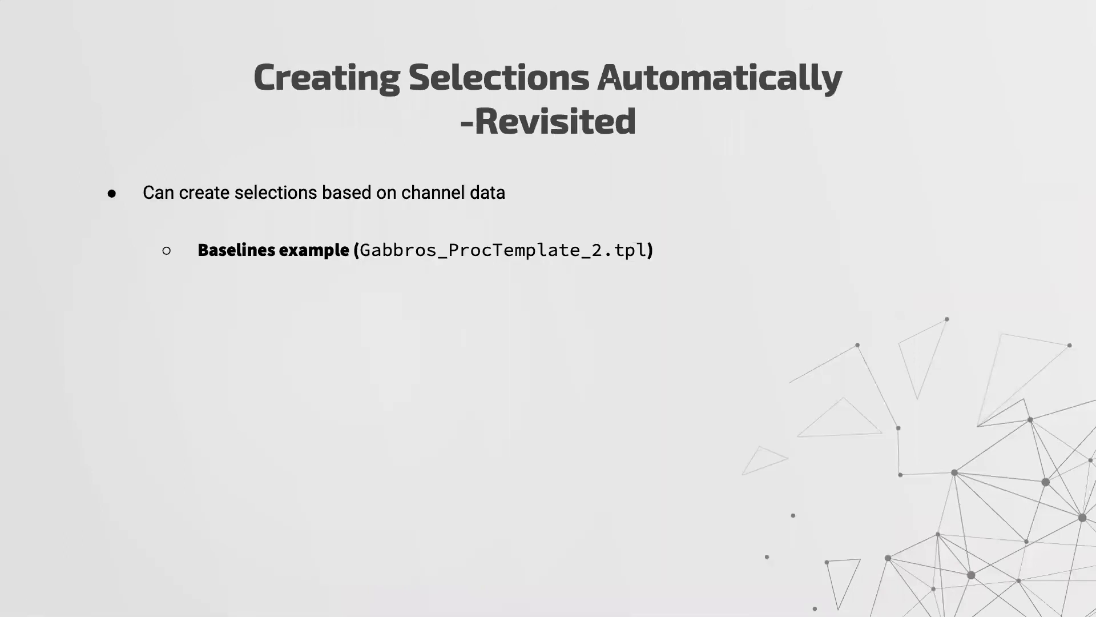
{"action": "key", "text": "Right"}
{"action": "key", "text": "Right"}
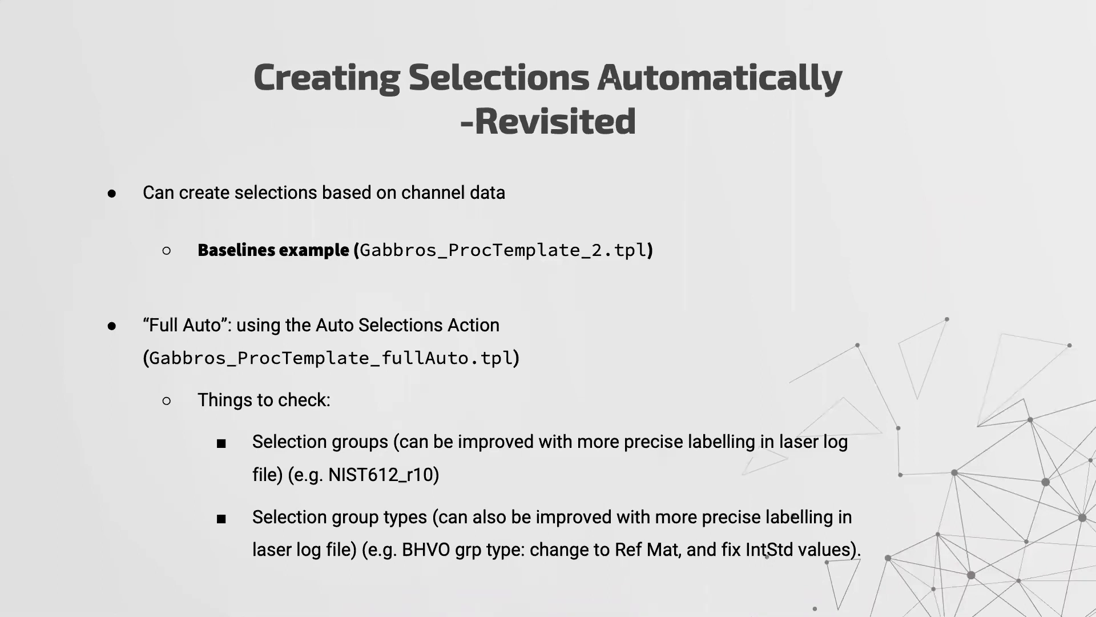
Step: Switch from the presentation slides back to iolite's processing template
{"action": "key", "text": "super+Tab"}
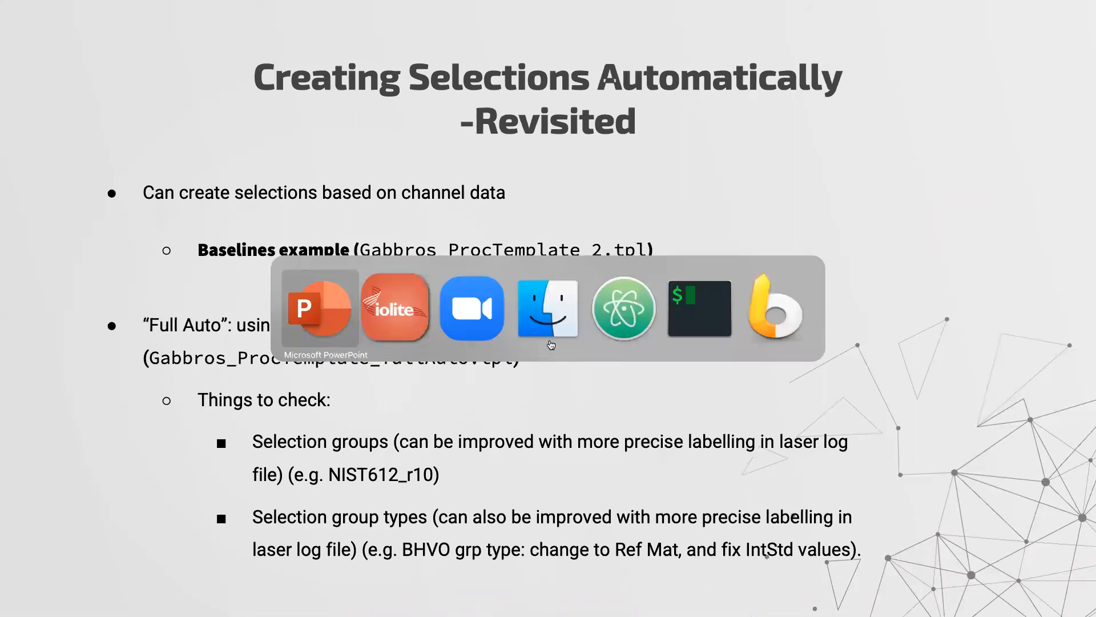
{"action": "key", "text": "super+shift+Tab"}
{"action": "key", "text": "super+Tab"}
{"action": "key", "text": "super+Tab"}
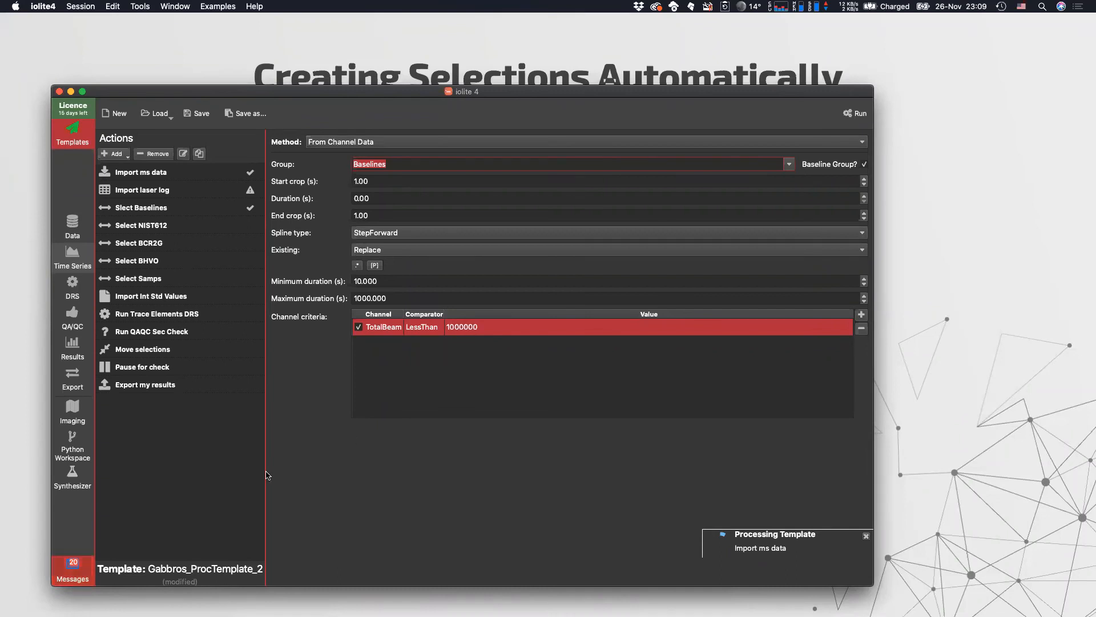
Step: Load the Gabbros_ProcTemplate_fullAuto.tpl processing template from the Gabbros_example folder into the current session
{"action": "left_click", "coordinate": [155, 114]}
{"action": "left_click", "coordinate": [583, 318]}
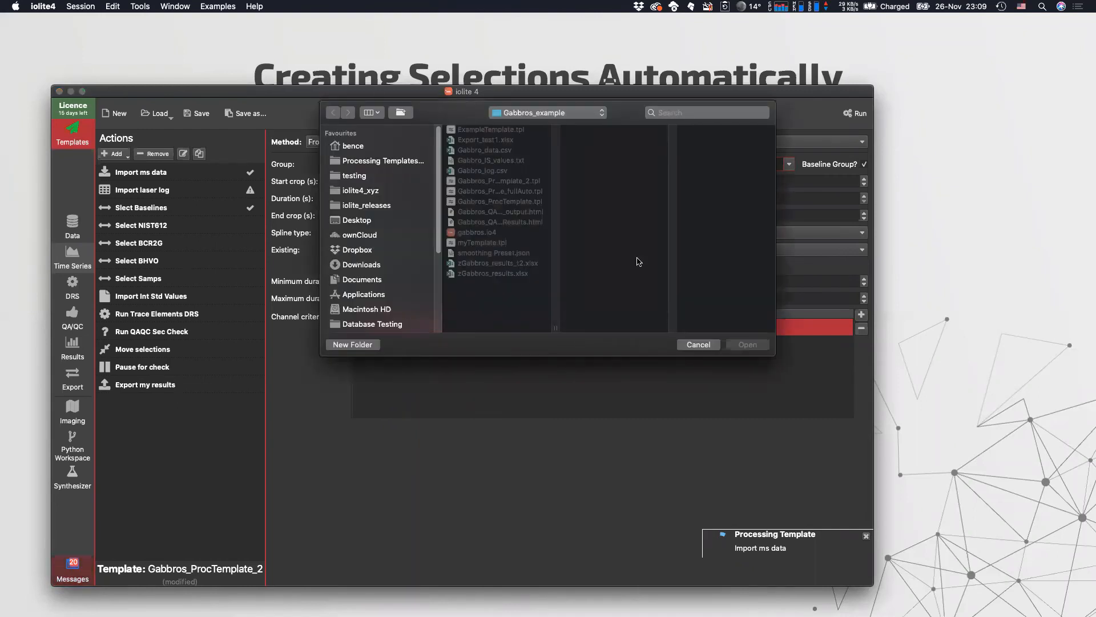
{"action": "left_click_drag", "start_coordinate": [556, 329], "coordinate": [613, 315]}
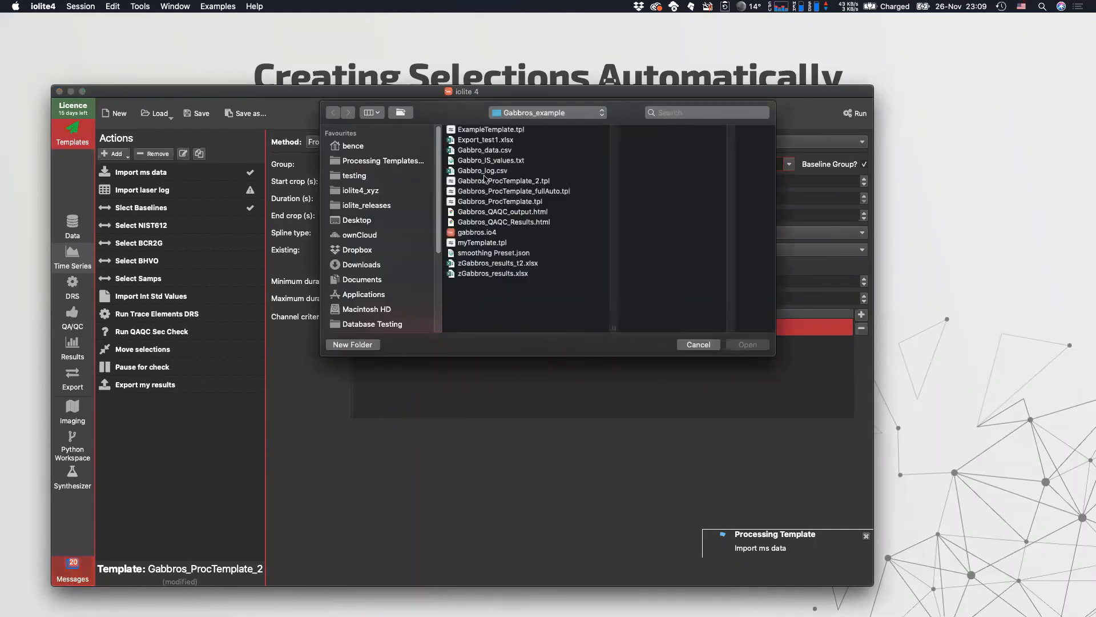
{"action": "left_click", "coordinate": [474, 192]}
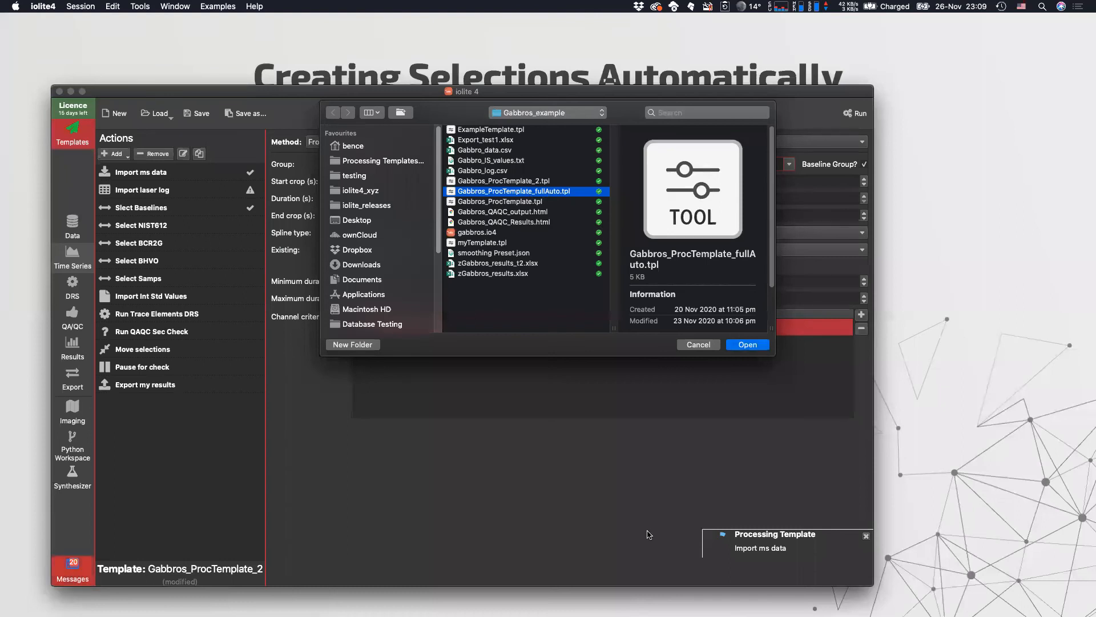
{"action": "key", "text": "Return"}
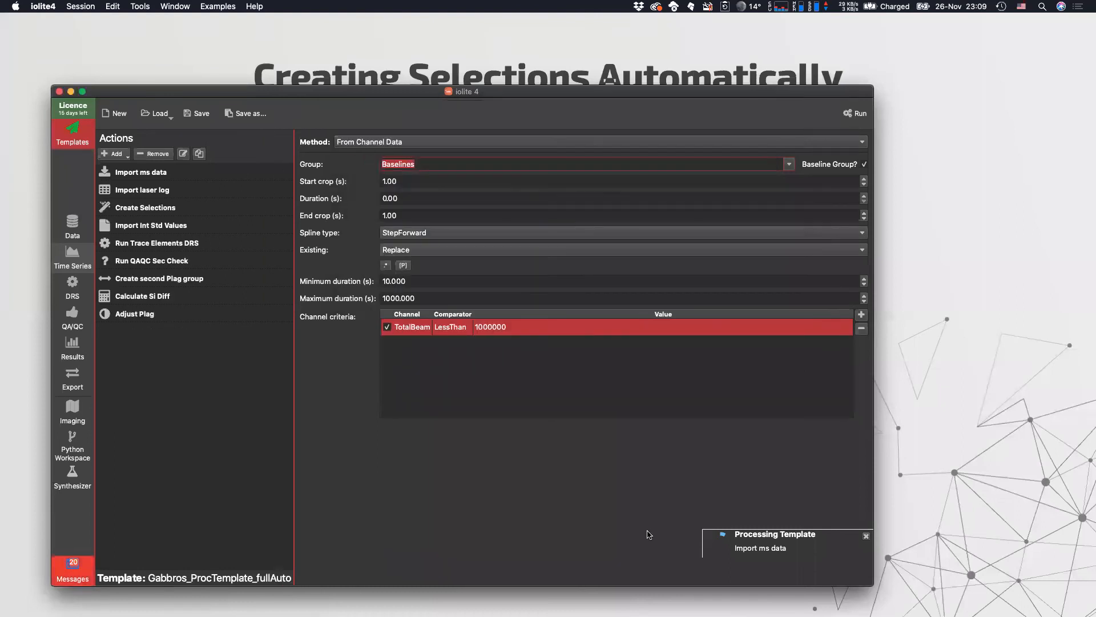
Step: Start a new session and discard the changes to the current one
{"action": "left_click", "coordinate": [72, 231]}
{"action": "left_click", "coordinate": [79, 135]}
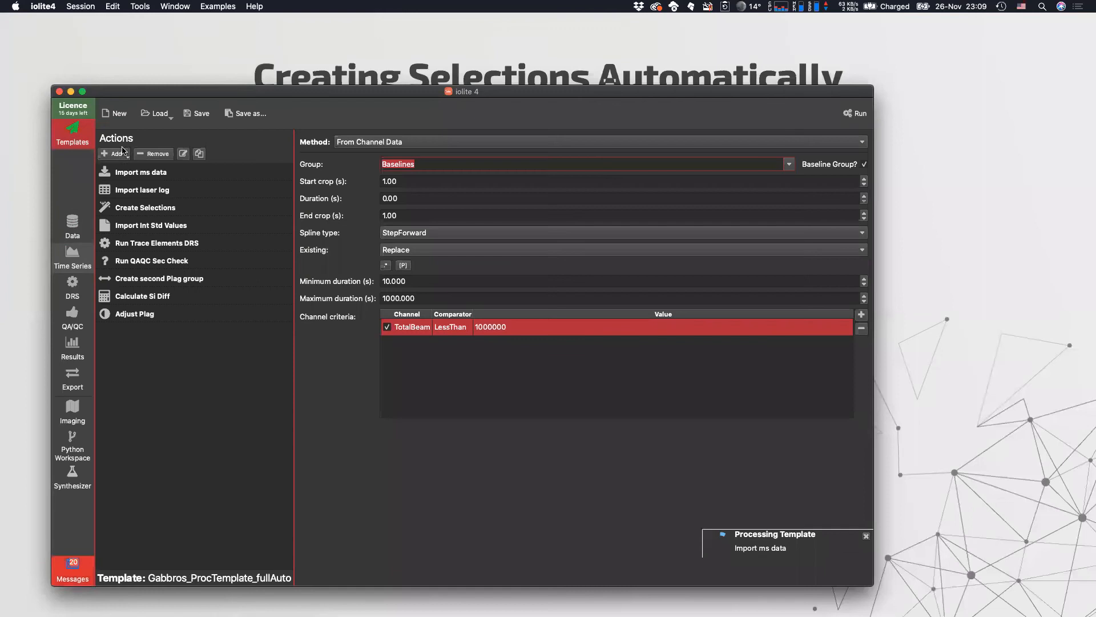
{"action": "left_click", "coordinate": [81, 7]}
{"action": "left_click", "coordinate": [86, 20]}
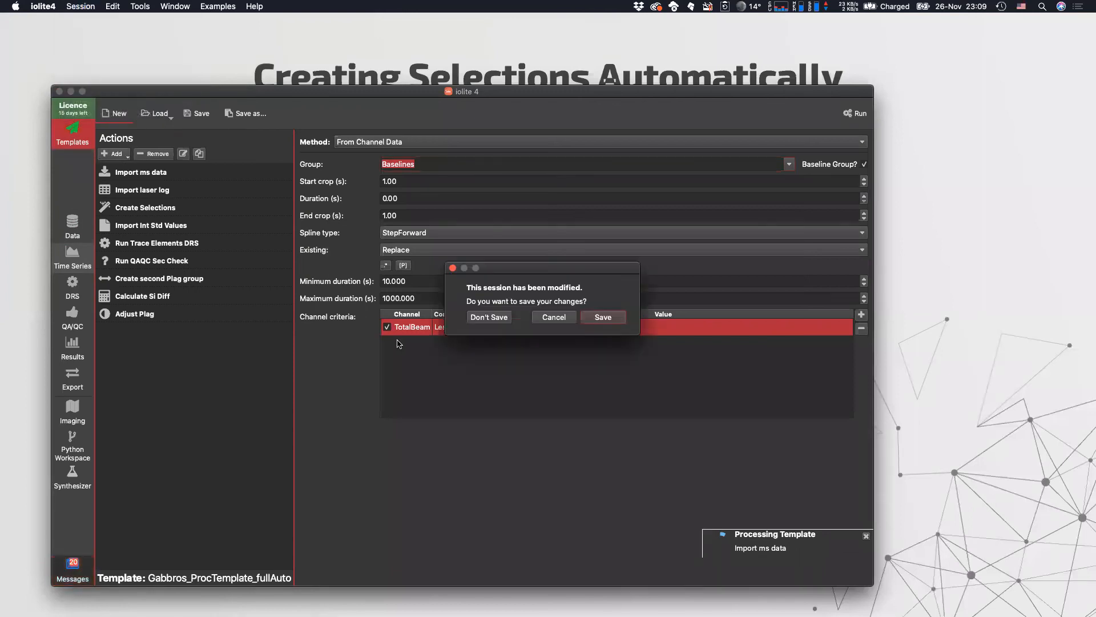
{"action": "left_click", "coordinate": [480, 320]}
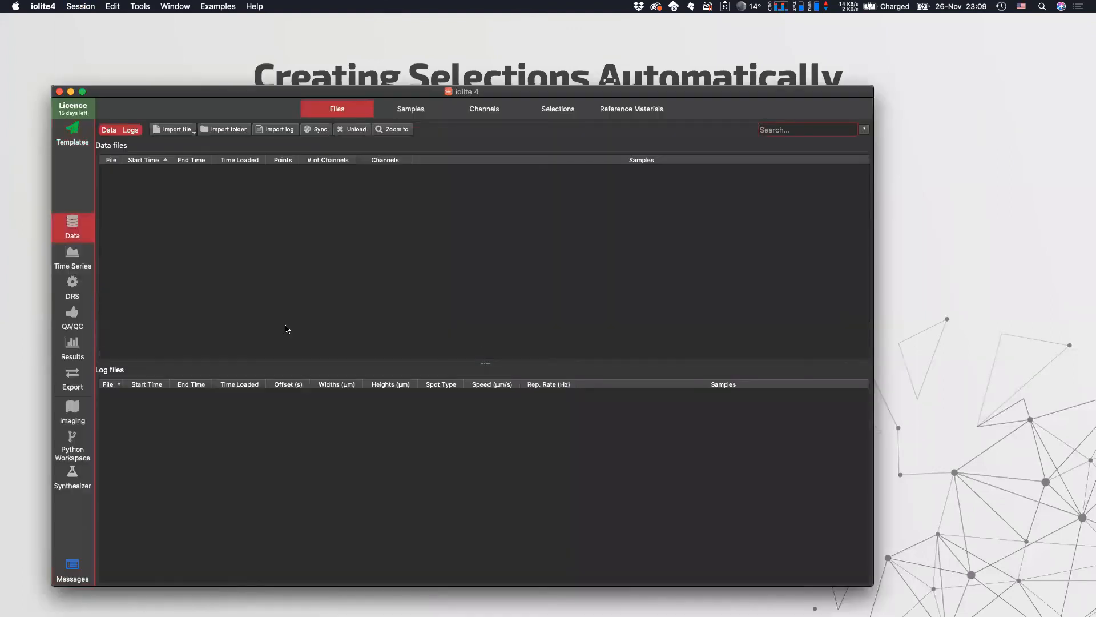
Step: Load the Gabbros_ProcTemplate_fullAuto.tpl processing template in the new session
{"action": "left_click", "coordinate": [73, 138]}
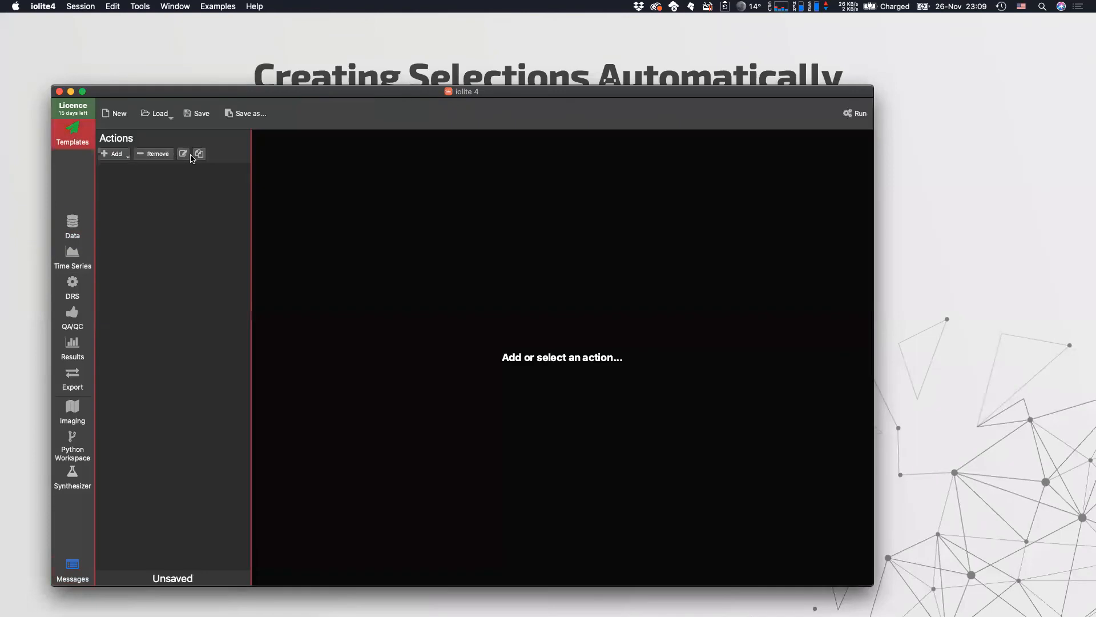
{"action": "left_click", "coordinate": [169, 117]}
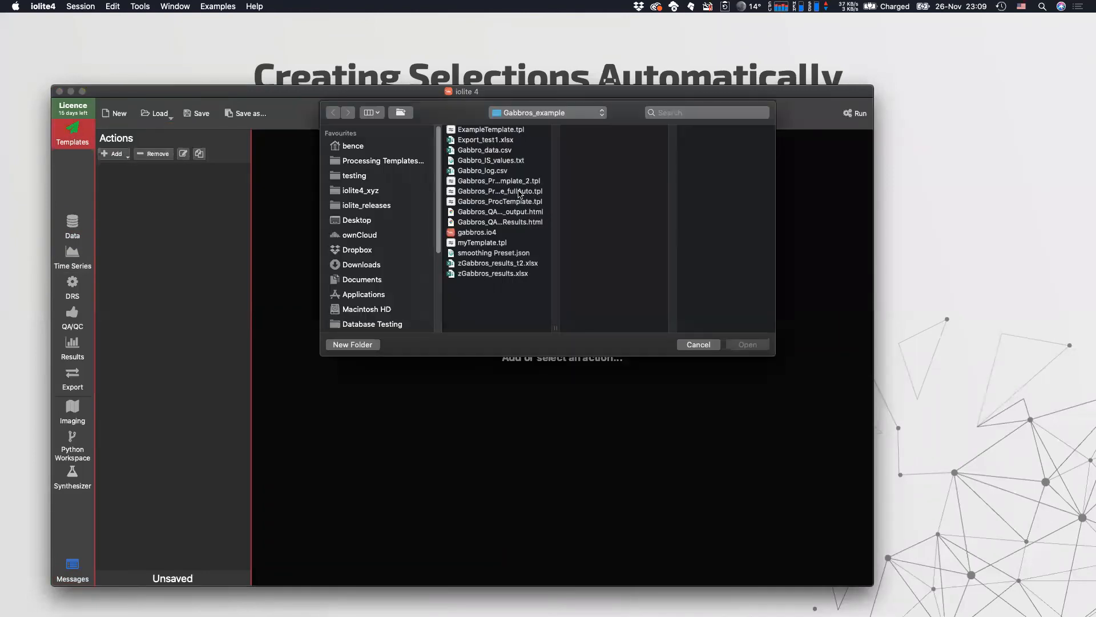
{"action": "left_click", "coordinate": [500, 191]}
{"action": "left_click", "coordinate": [747, 345]}
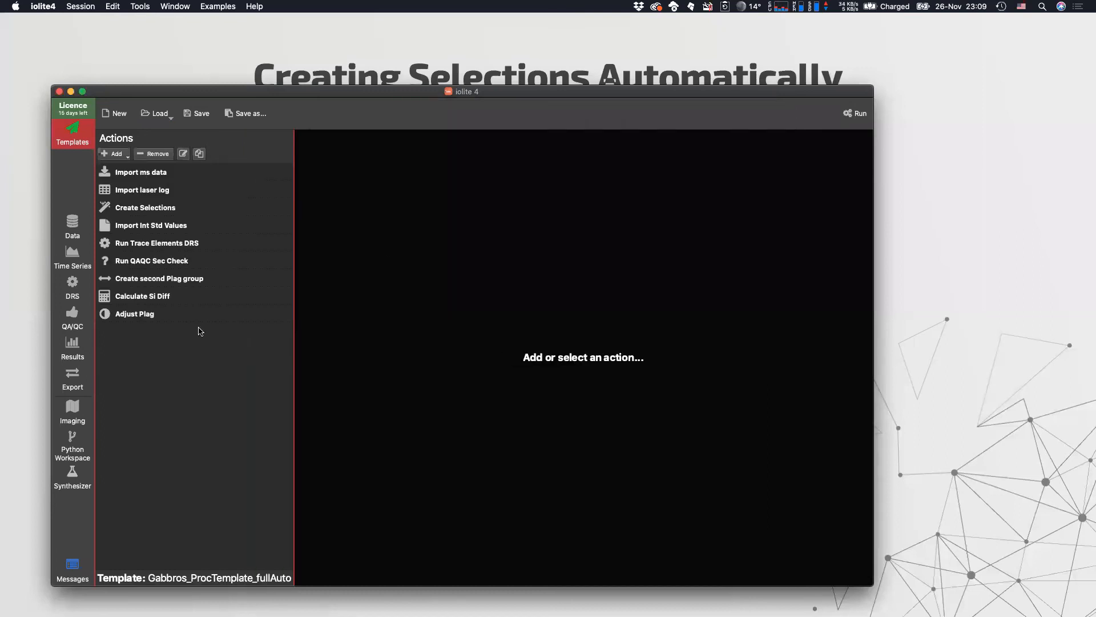
Step: Review the Create Selections action's source, match cutoff, trim and baseline settings, and check the session's file and sample lists
{"action": "left_click", "coordinate": [144, 211]}
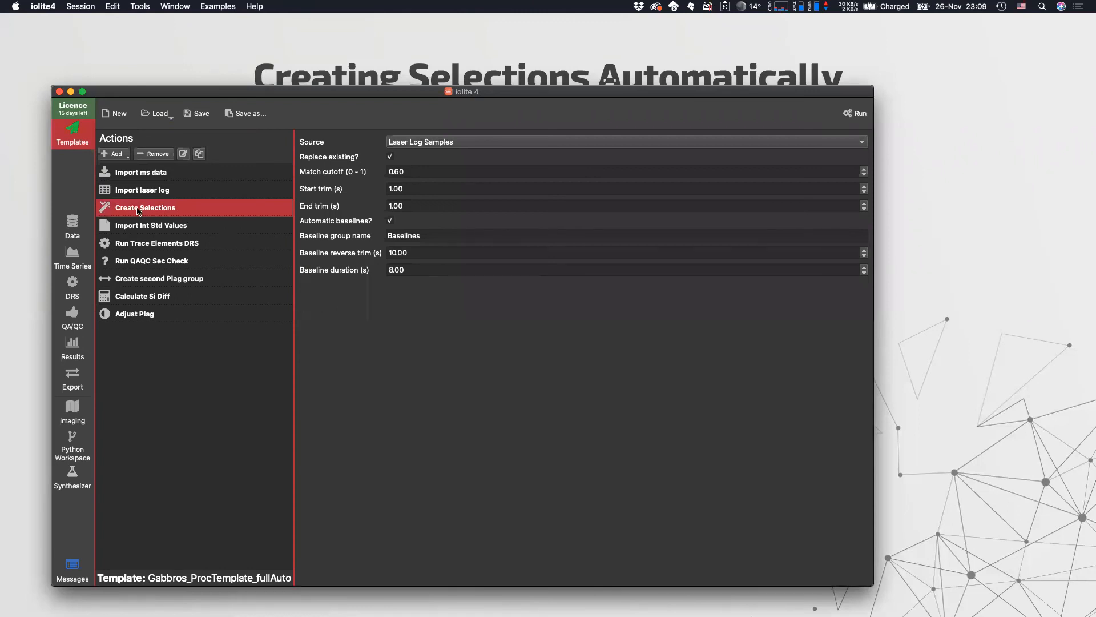
{"action": "left_click", "coordinate": [74, 231]}
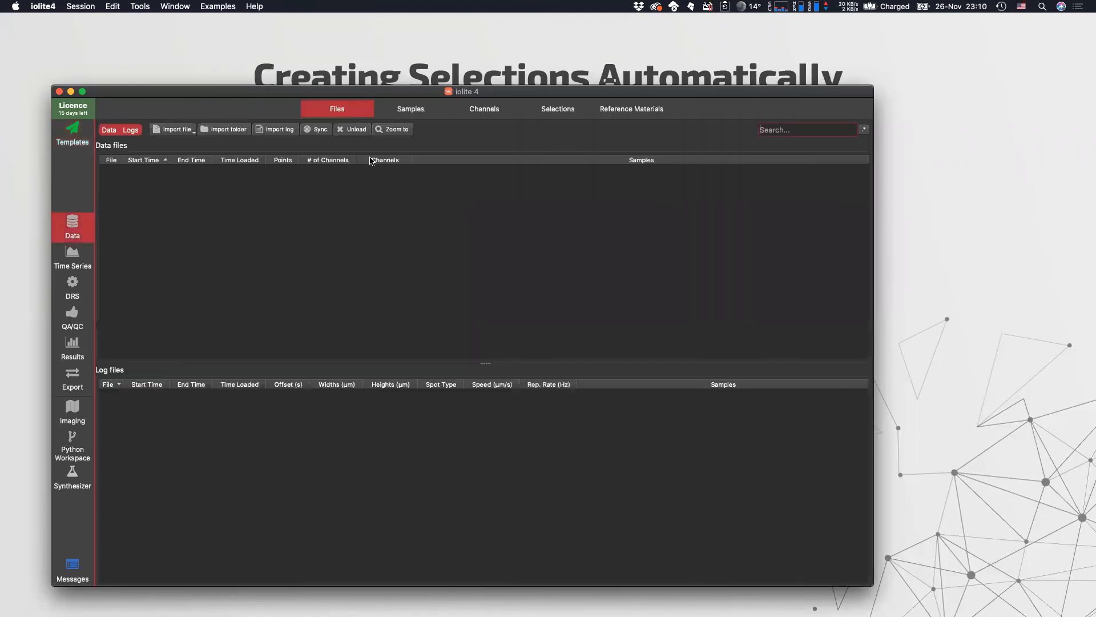
{"action": "left_click", "coordinate": [411, 110]}
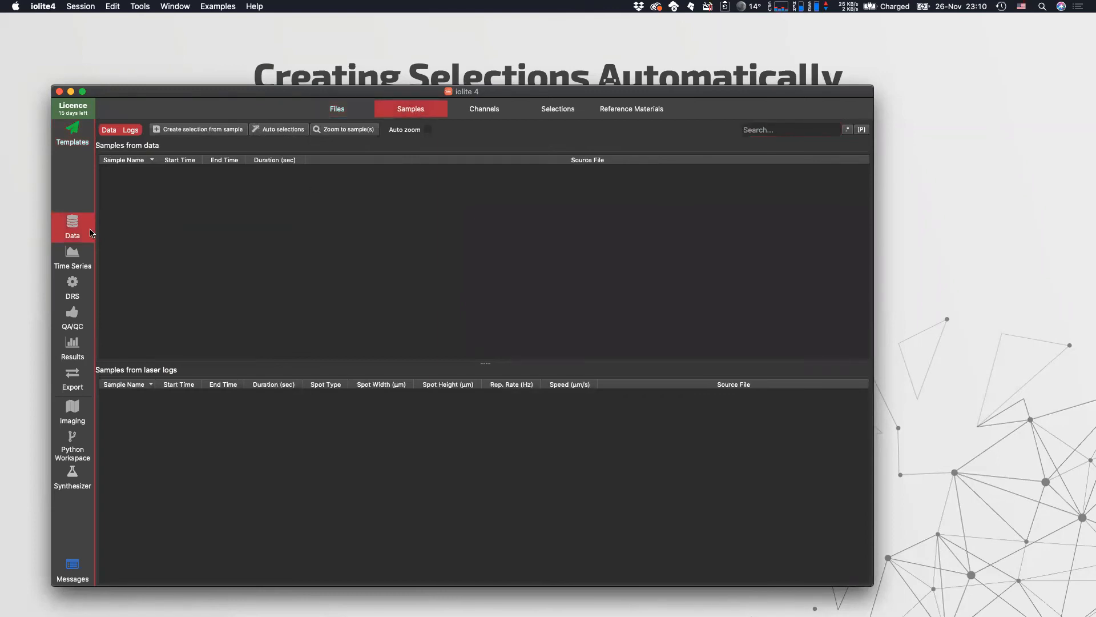
{"action": "left_click", "coordinate": [73, 134]}
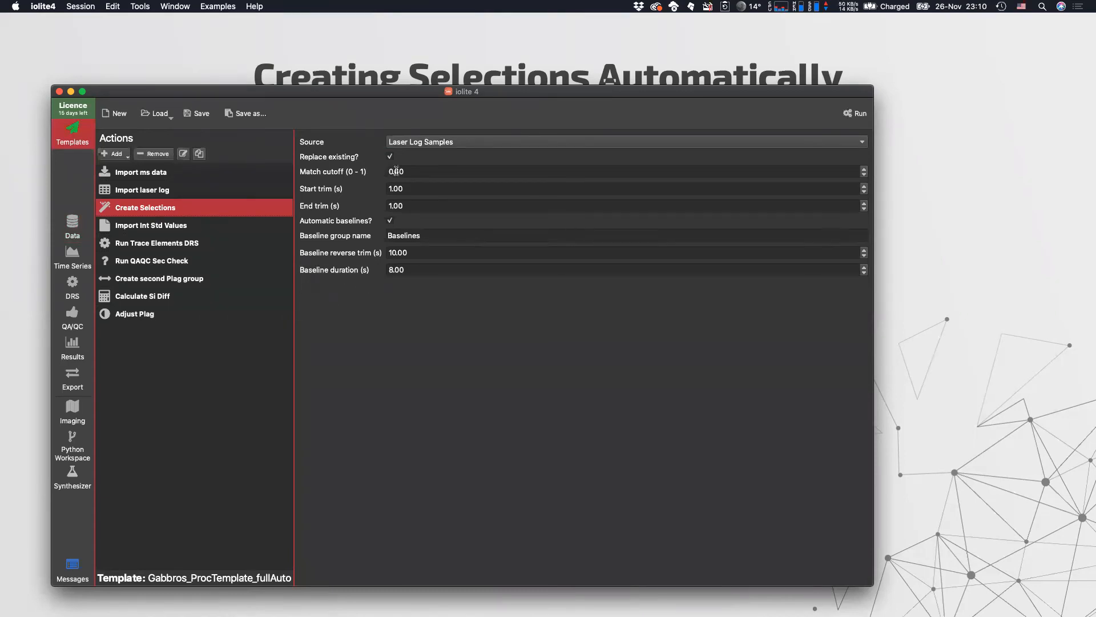
{"action": "left_click", "coordinate": [417, 203]}
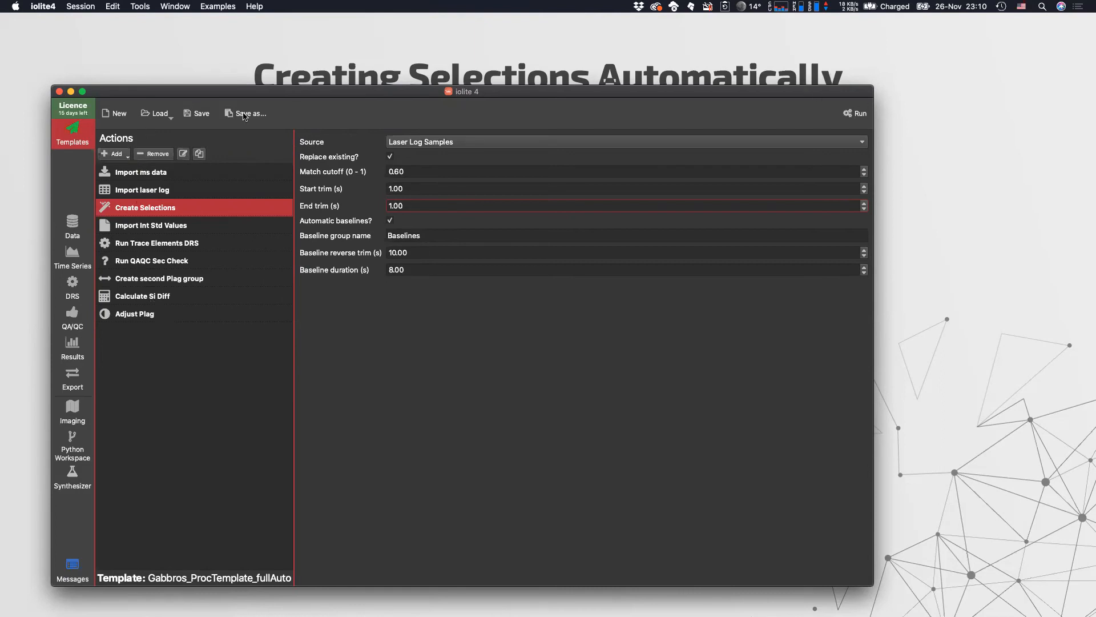
Step: Add a Pause action named Pause directly after Create Selections, and run the template without saving it
{"action": "left_click", "coordinate": [125, 155]}
{"action": "left_click", "coordinate": [145, 310]}
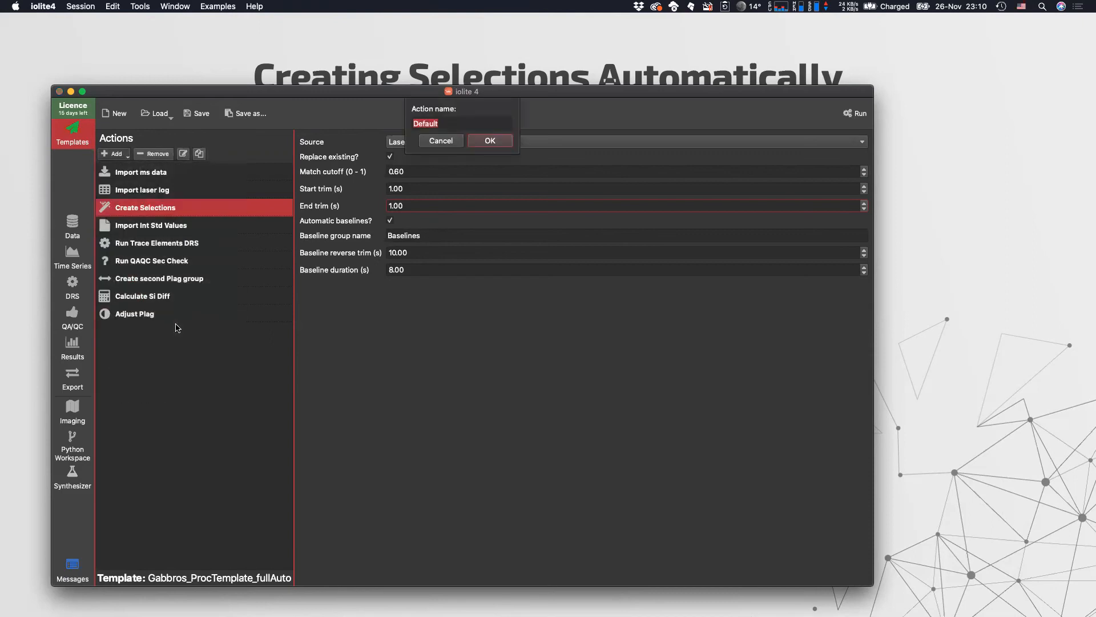
{"action": "type", "text": "Pause"}
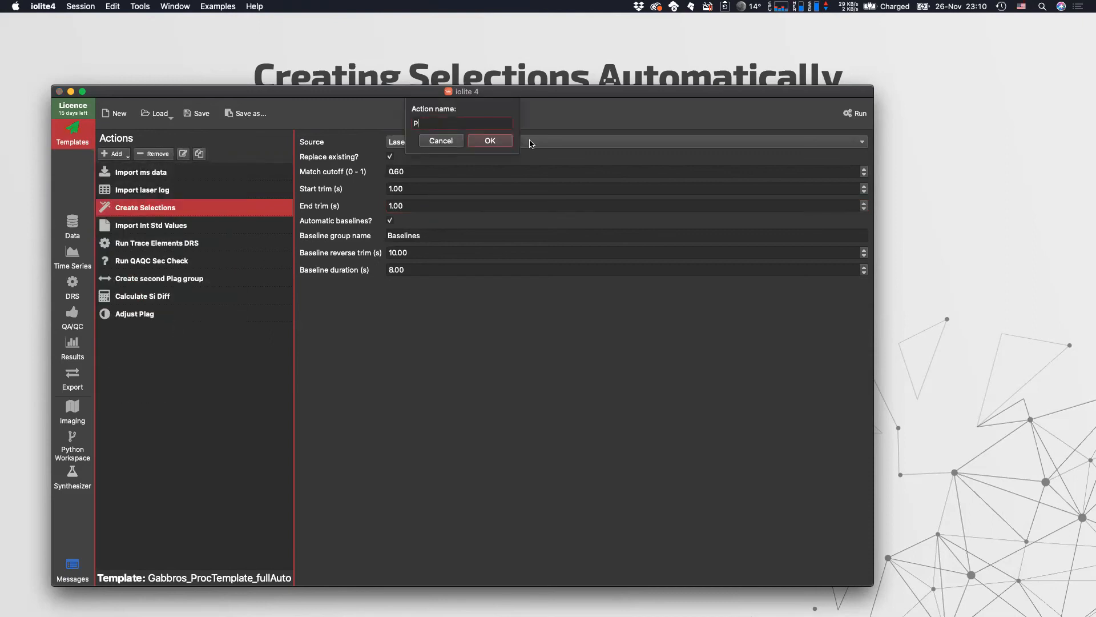
{"action": "key", "text": "Return"}
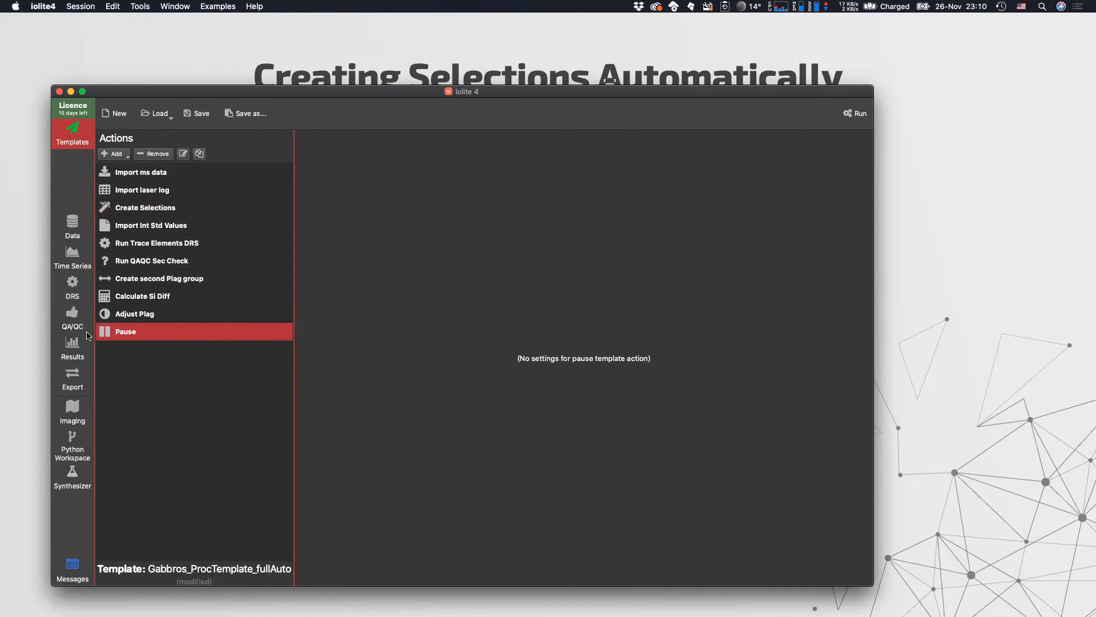
{"action": "left_click_drag", "start_coordinate": [123, 335], "coordinate": [162, 224]}
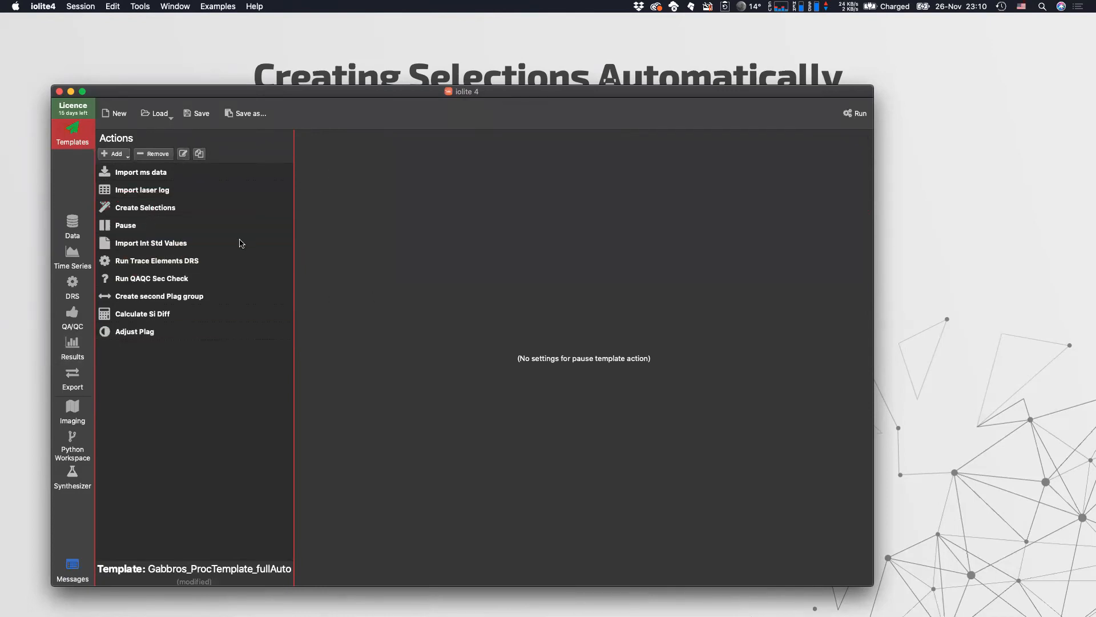
{"action": "left_click", "coordinate": [854, 113]}
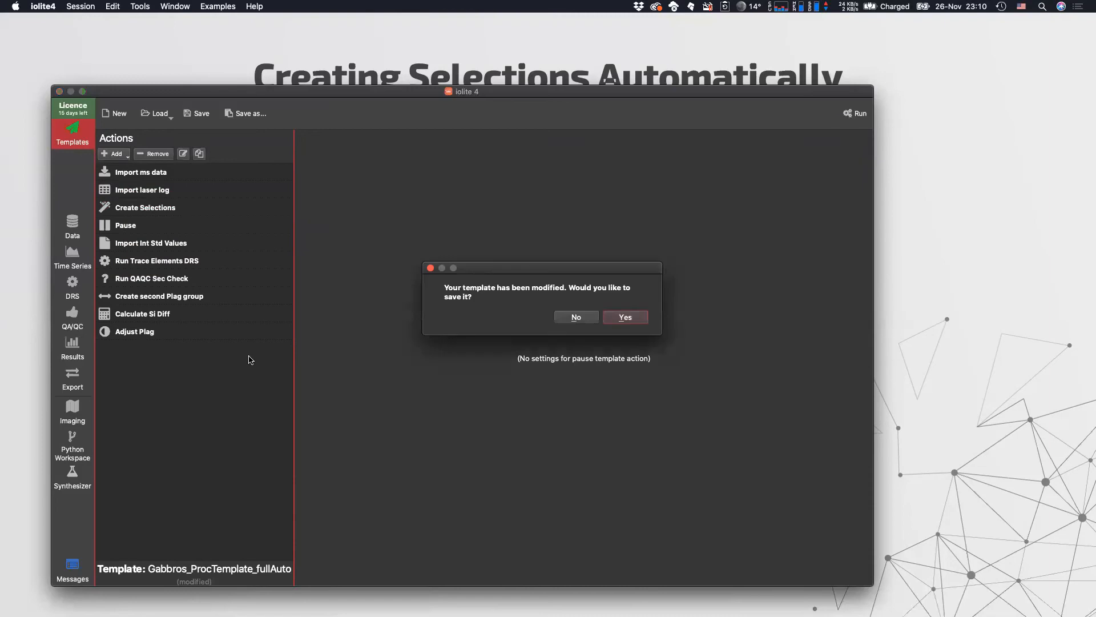
{"action": "left_click", "coordinate": [576, 317]}
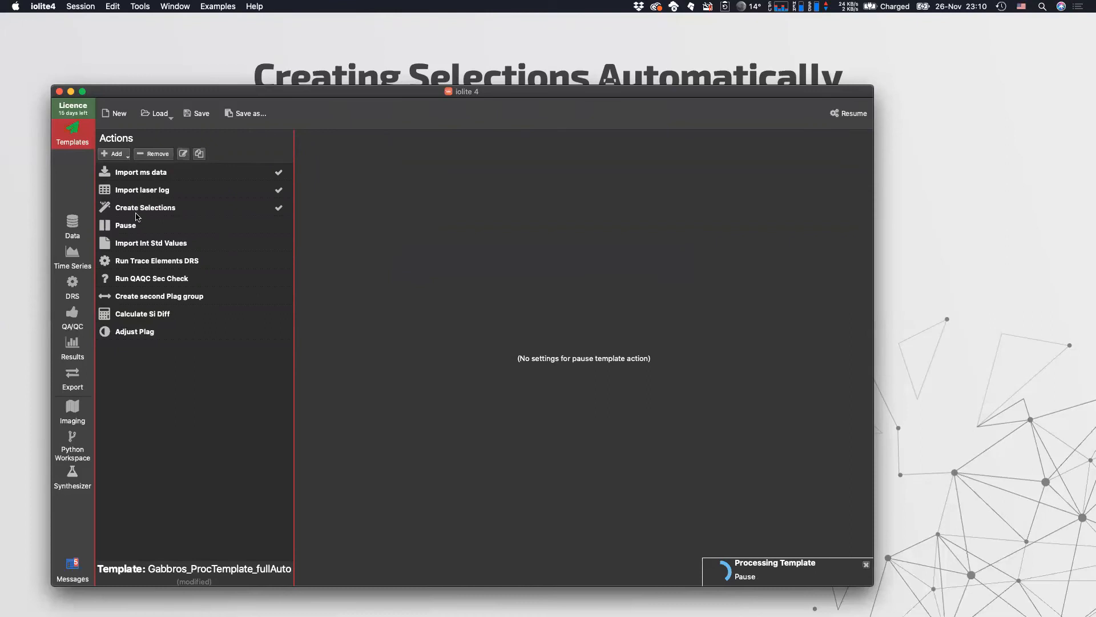
Step: Plot the Si29 channel in the time series and set its line colour to blue, #0000ff
{"action": "left_click", "coordinate": [69, 231]}
{"action": "left_click", "coordinate": [86, 266]}
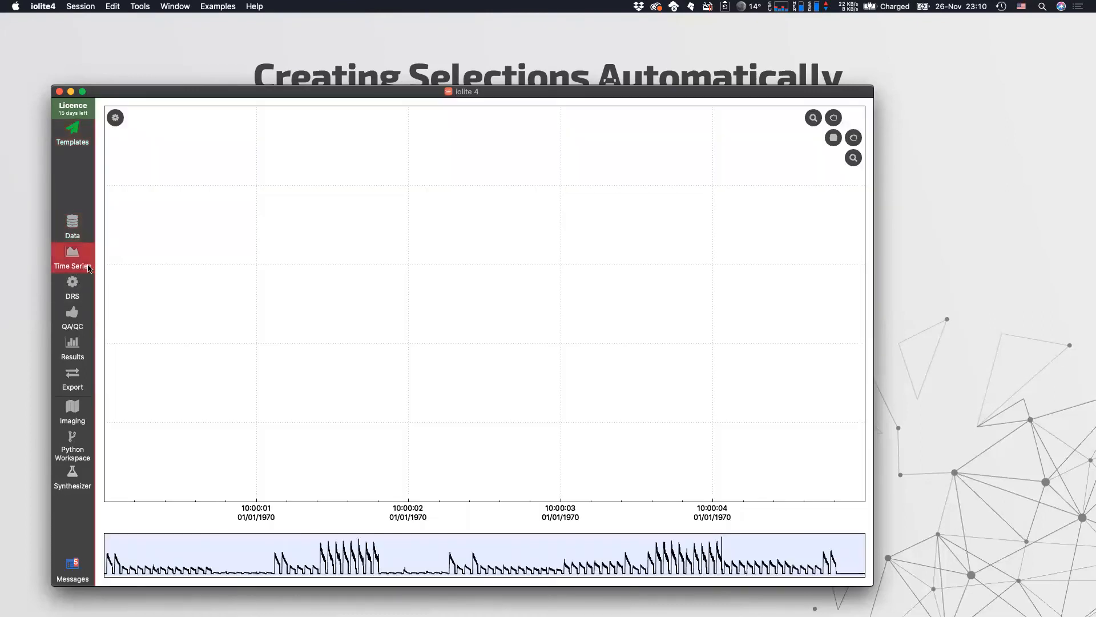
{"action": "left_click", "coordinate": [115, 118]}
{"action": "left_click", "coordinate": [112, 153]}
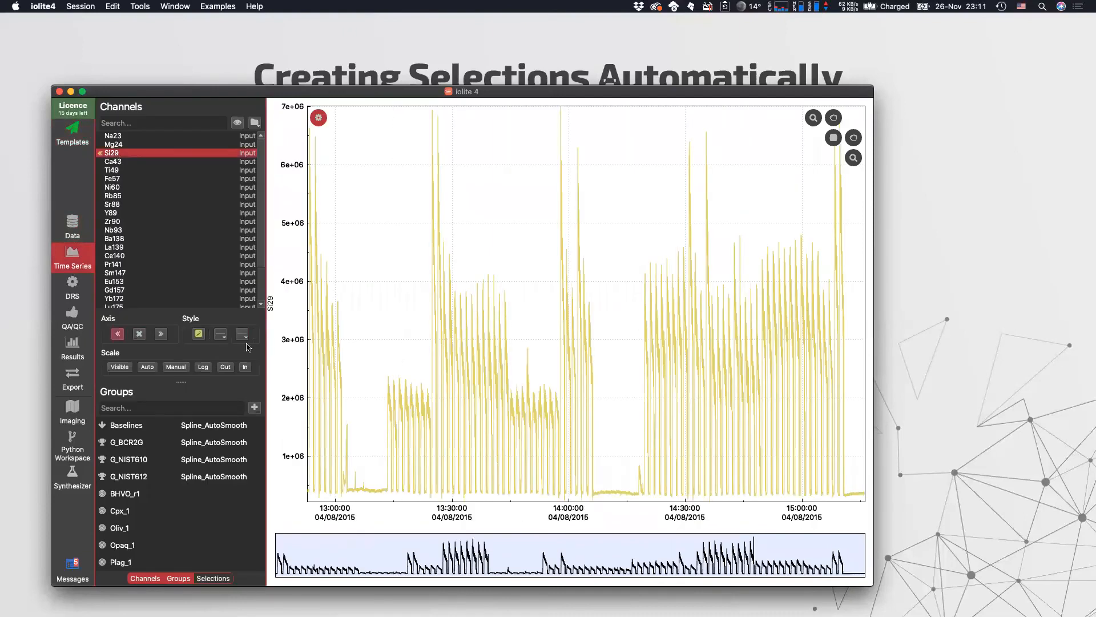
{"action": "left_click", "coordinate": [198, 334]}
{"action": "left_click", "coordinate": [206, 393]}
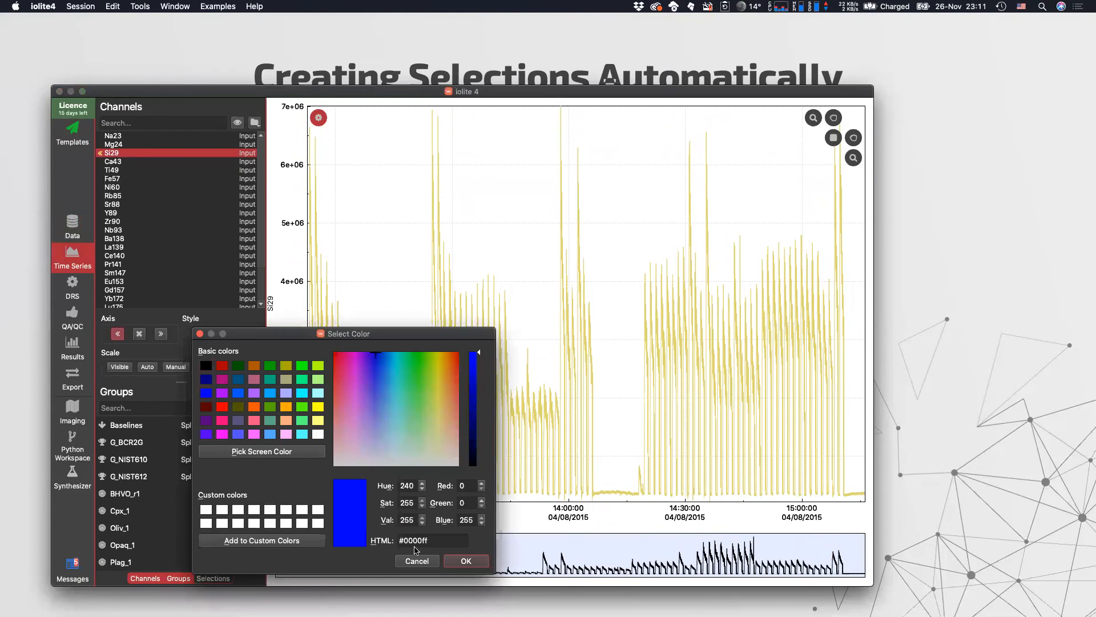
{"action": "left_click", "coordinate": [466, 560]}
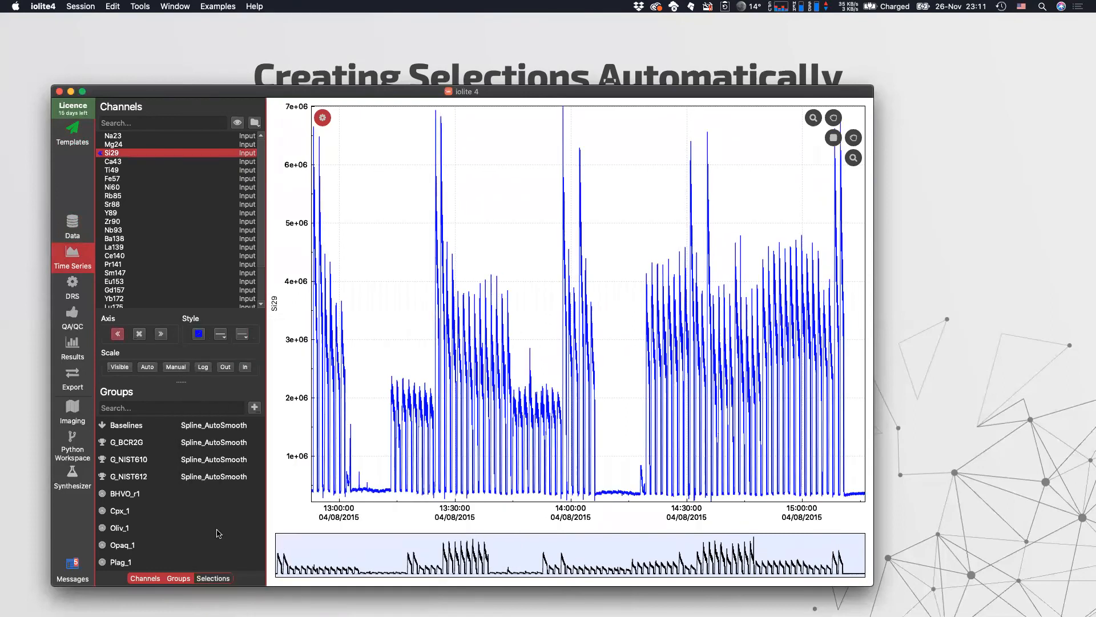
Step: Inspect the automatically created Baselines, G_BCR2G and G_NIST610 selections on the Si29 time series
{"action": "left_click", "coordinate": [126, 429]}
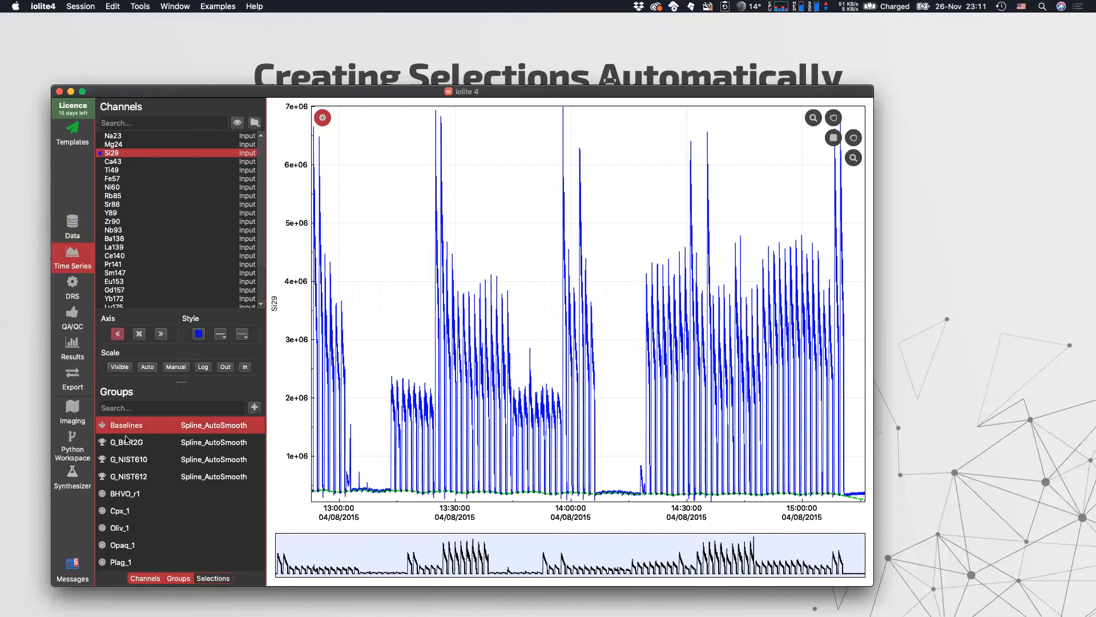
{"action": "left_click", "coordinate": [128, 445]}
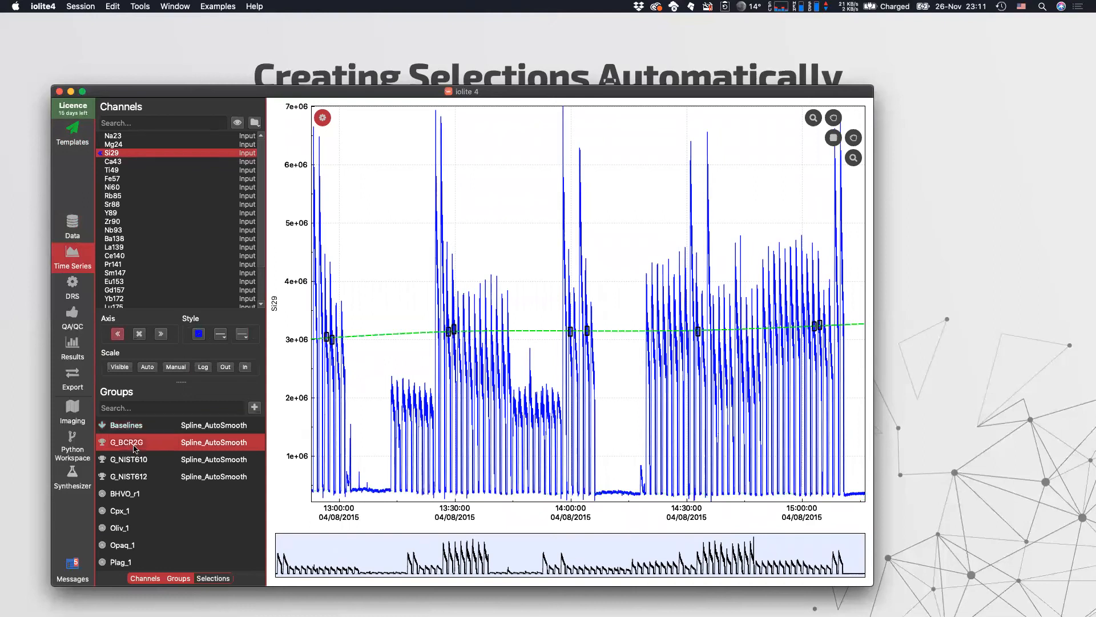
{"action": "left_click", "coordinate": [127, 460]}
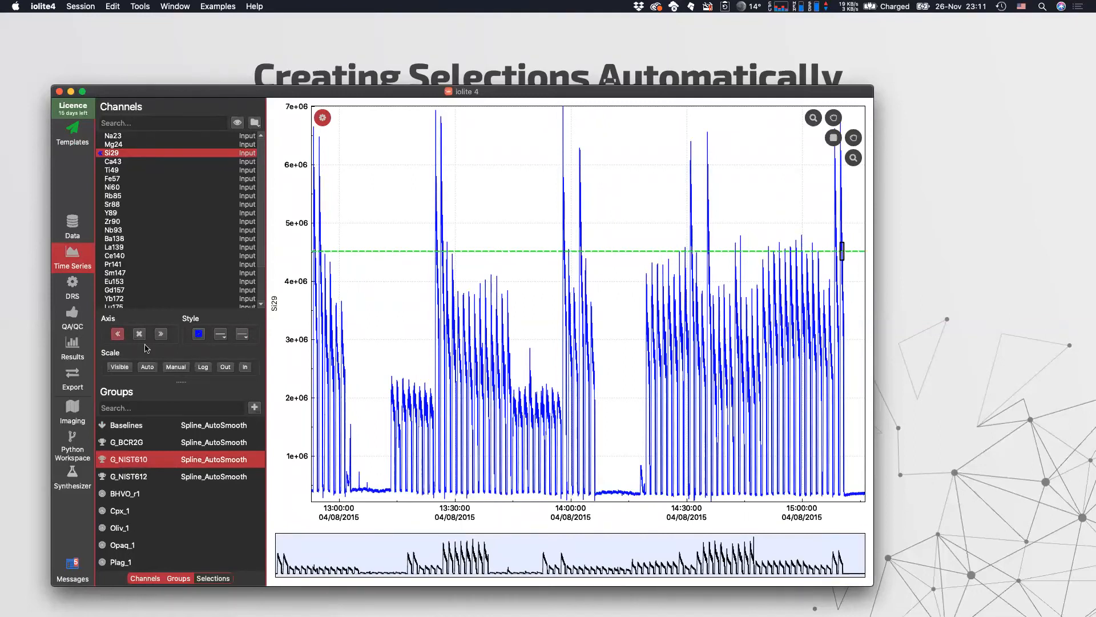
Step: Move the misassigned NIST612_r10 selection from the G_NIST610 reference material group to G_NIST612
{"action": "left_click", "coordinate": [72, 226]}
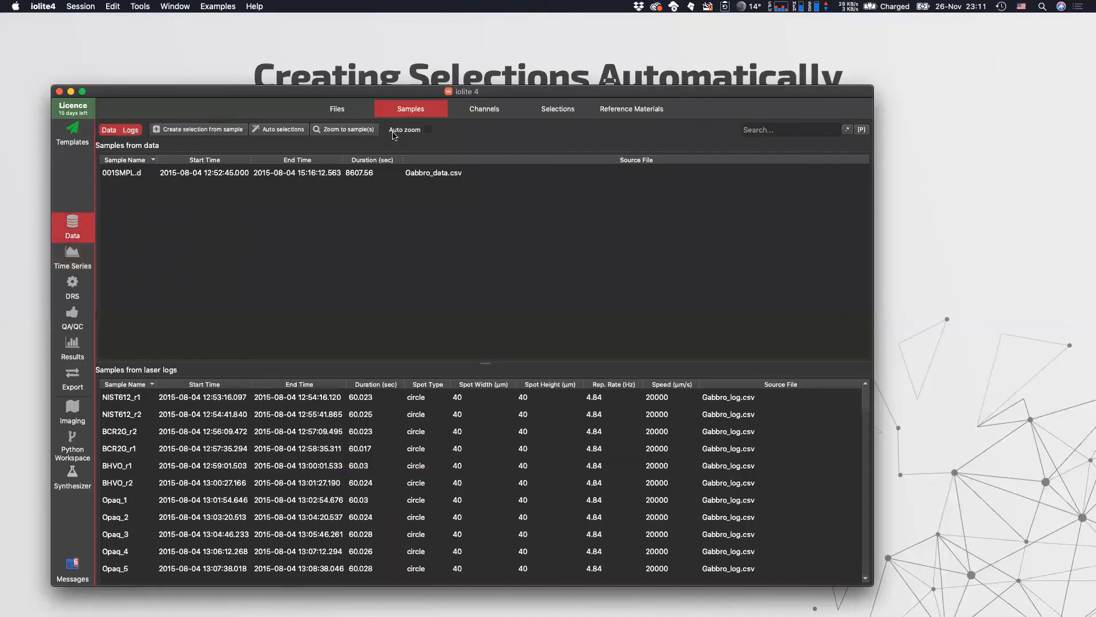
{"action": "left_click", "coordinate": [555, 112]}
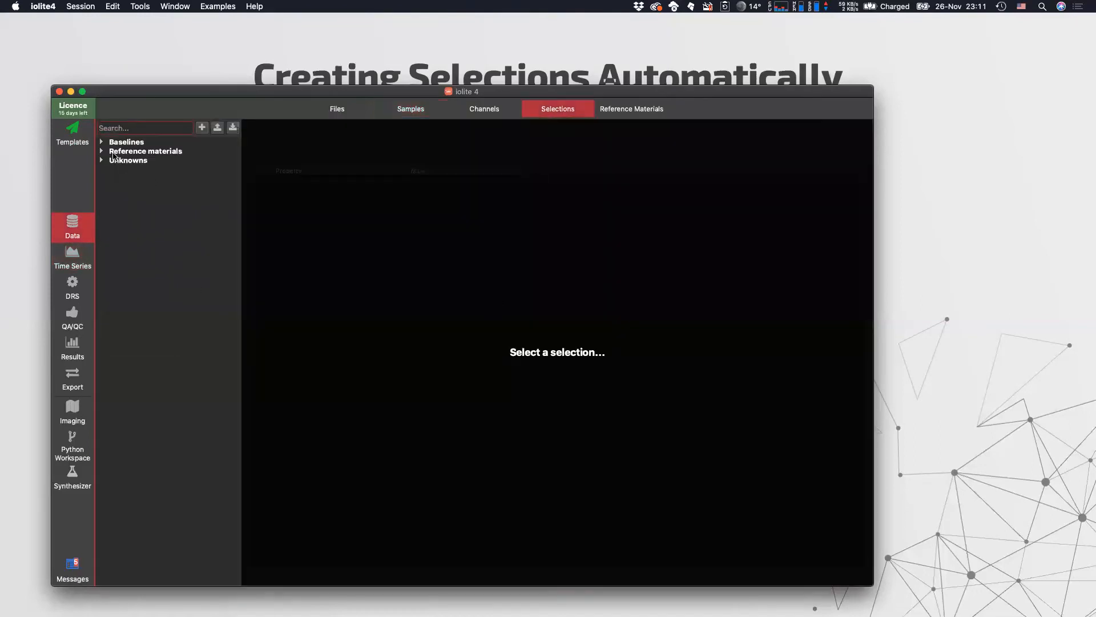
{"action": "left_click", "coordinate": [101, 152]}
{"action": "left_click", "coordinate": [113, 179]}
{"action": "left_click", "coordinate": [144, 188]}
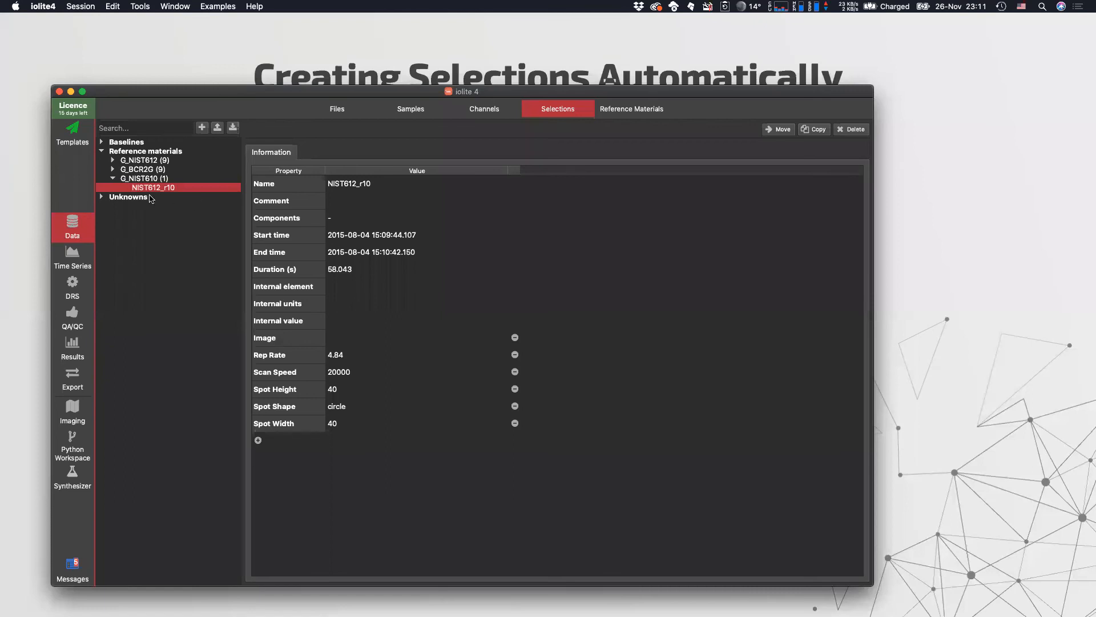
{"action": "left_click_drag", "start_coordinate": [149, 187], "coordinate": [143, 161]}
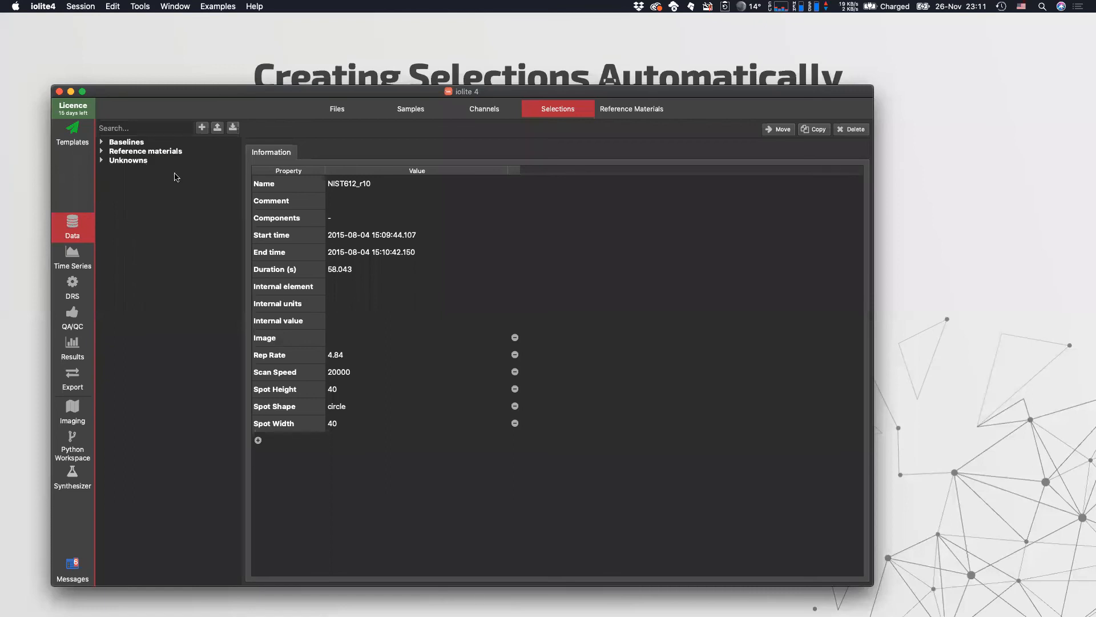
Step: Delete the empty G_NIST610 group from the reference materials
{"action": "left_click", "coordinate": [102, 151]}
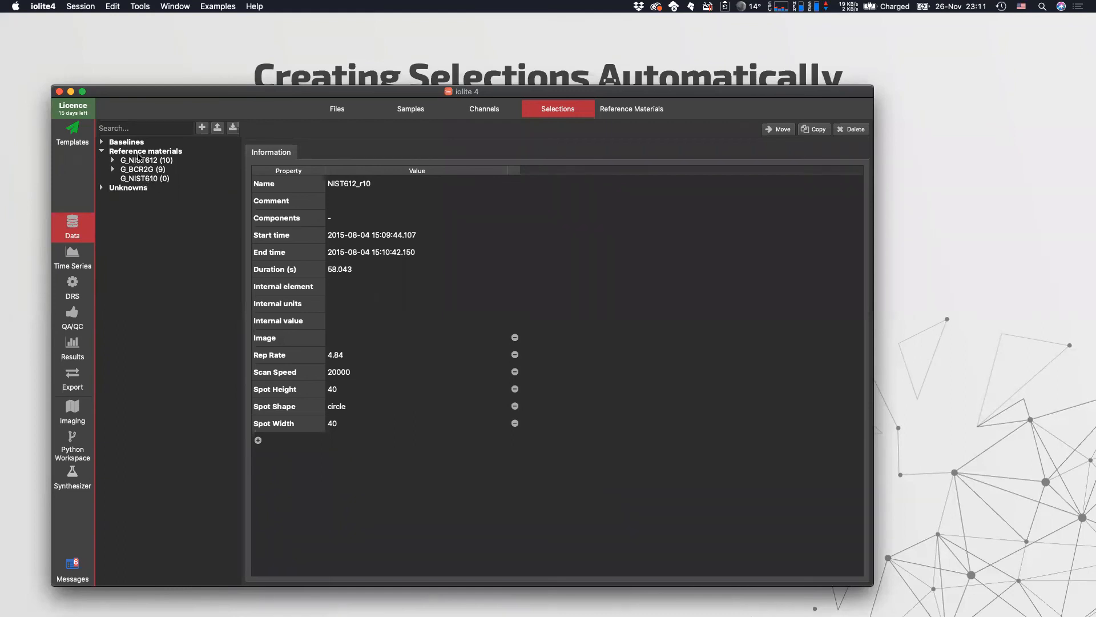
{"action": "left_click", "coordinate": [161, 180]}
{"action": "left_click", "coordinate": [849, 131]}
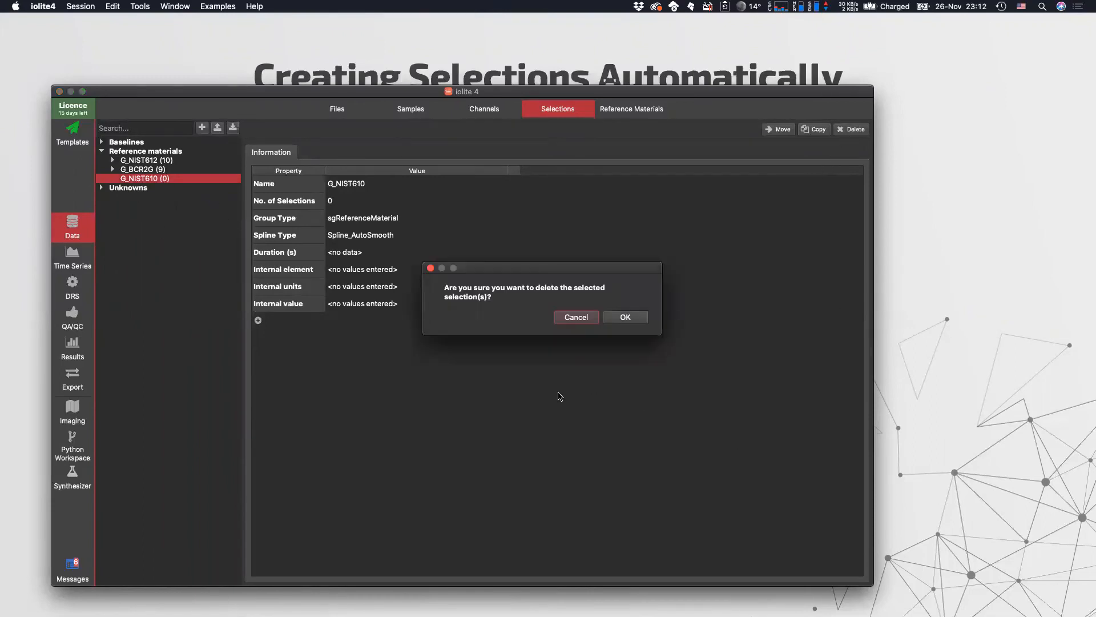
{"action": "left_click", "coordinate": [626, 318]}
Step: Check the Baselines and G_NIST612 selections again on the Si29 time series
{"action": "left_click", "coordinate": [72, 259]}
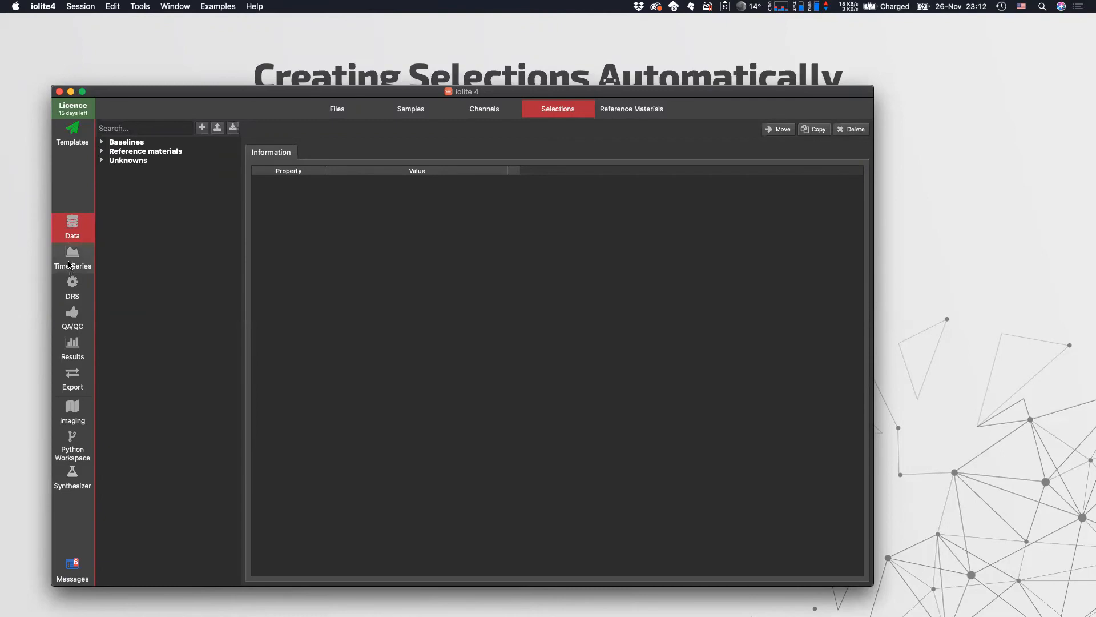
{"action": "left_click", "coordinate": [119, 428]}
{"action": "left_click", "coordinate": [132, 447]}
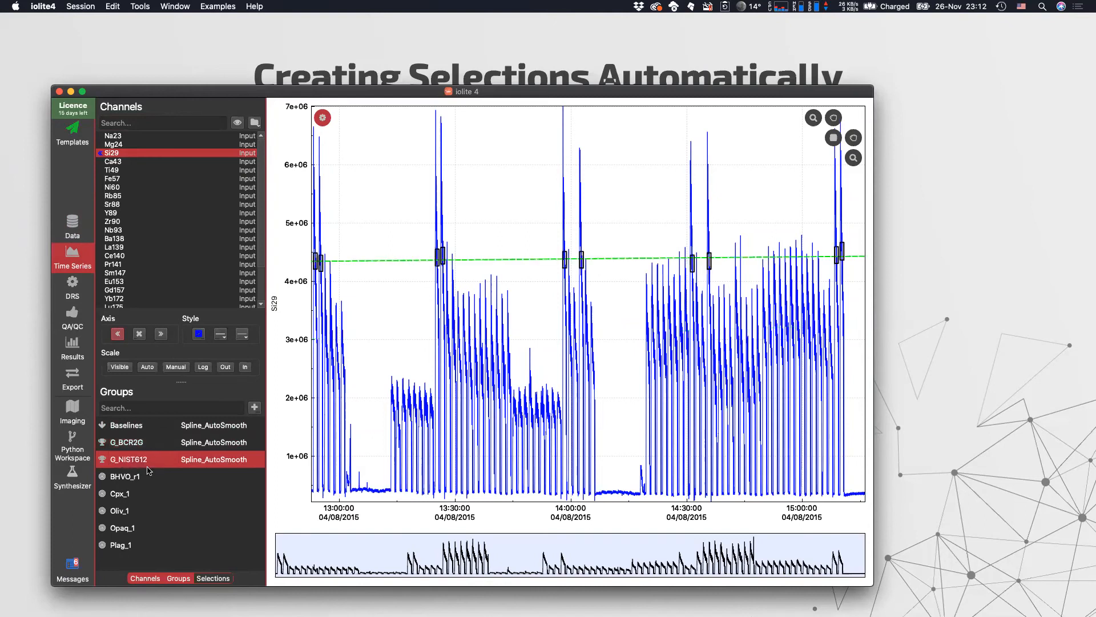
Step: Change the BHVO_r1 group's type to Reference Material and assign it to G_BHVO2G
{"action": "left_click", "coordinate": [118, 478]}
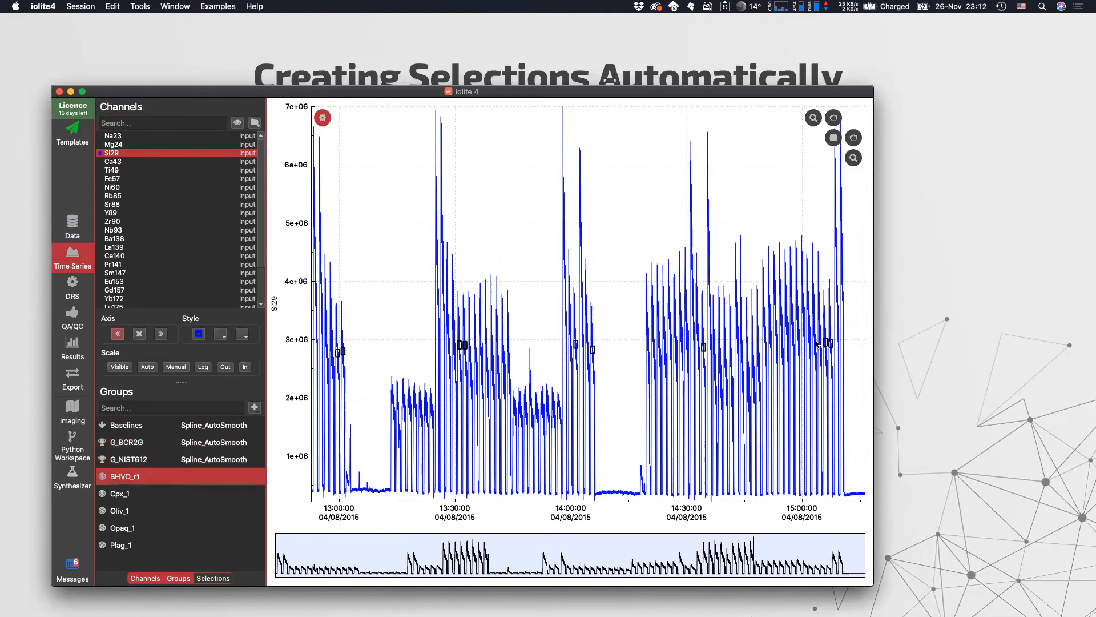
{"action": "right_click", "coordinate": [114, 479]}
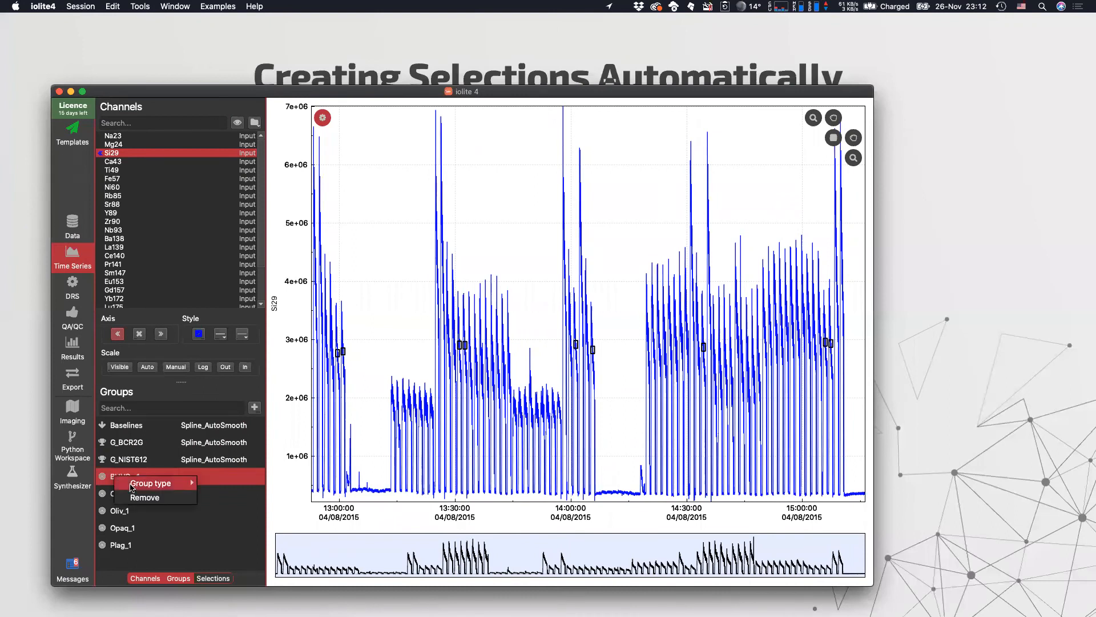
{"action": "mouse_move", "coordinate": [151, 488]}
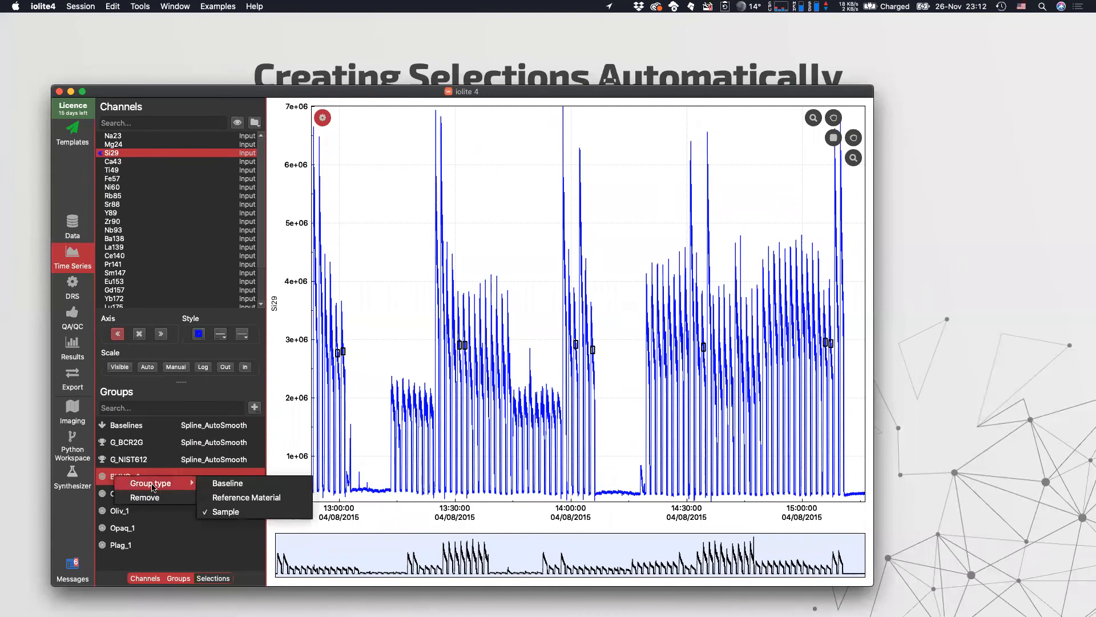
{"action": "left_click", "coordinate": [236, 499]}
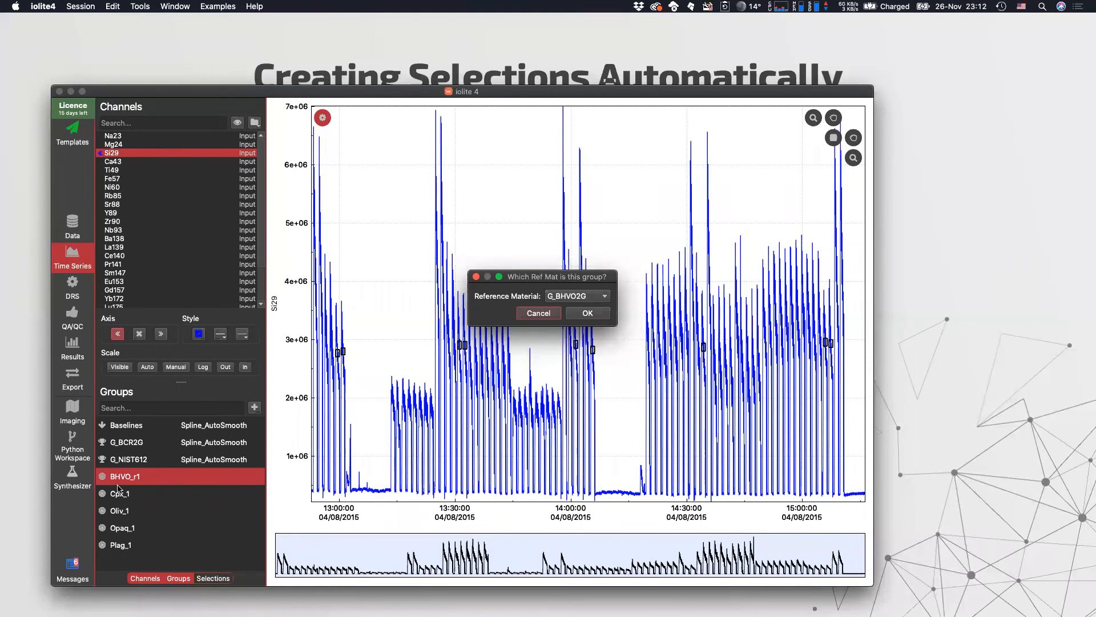
{"action": "left_click", "coordinate": [587, 313]}
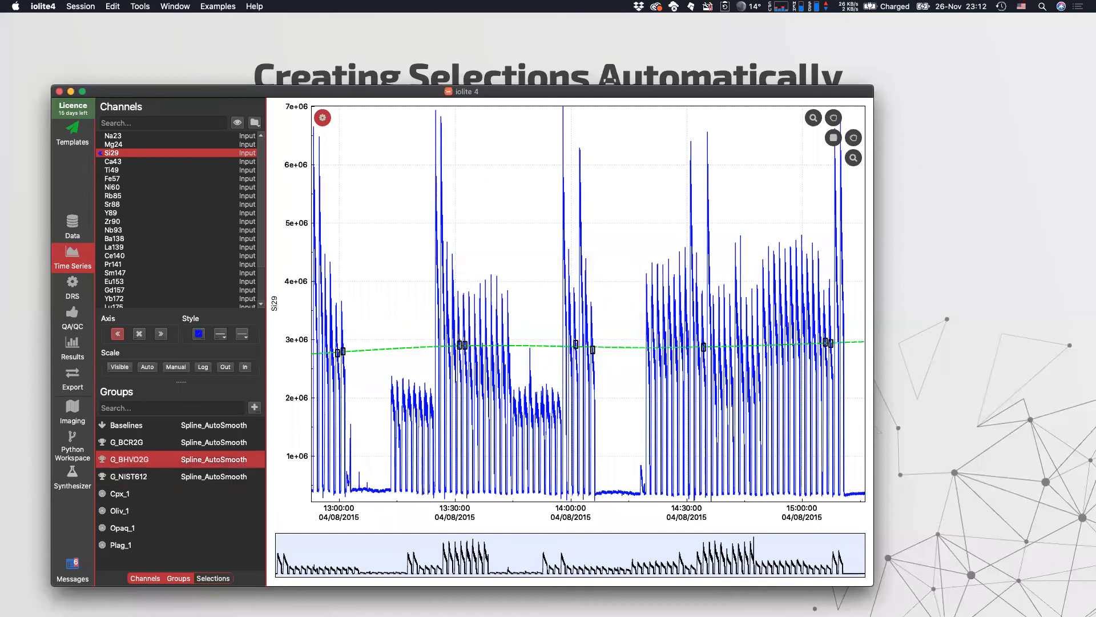
Step: Inspect the Cpx_1, Oliv_1, Opaq_1 and Plag_1 sample selections on the Si29 time series
{"action": "left_click", "coordinate": [130, 493]}
{"action": "left_click", "coordinate": [130, 511]}
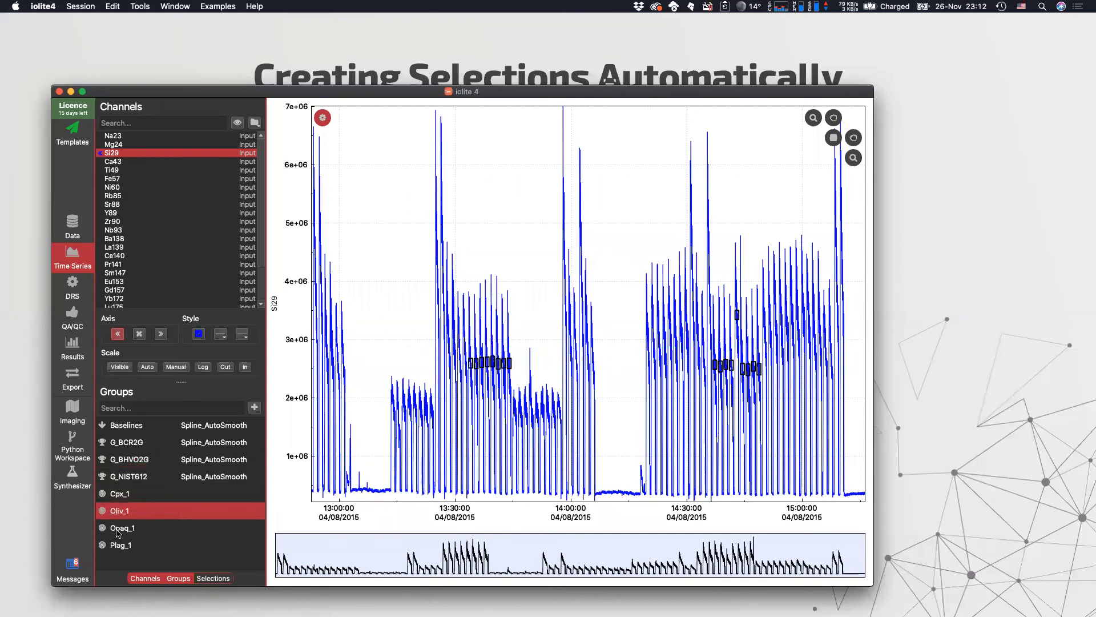
{"action": "left_click", "coordinate": [118, 528]}
{"action": "left_click", "coordinate": [118, 544]}
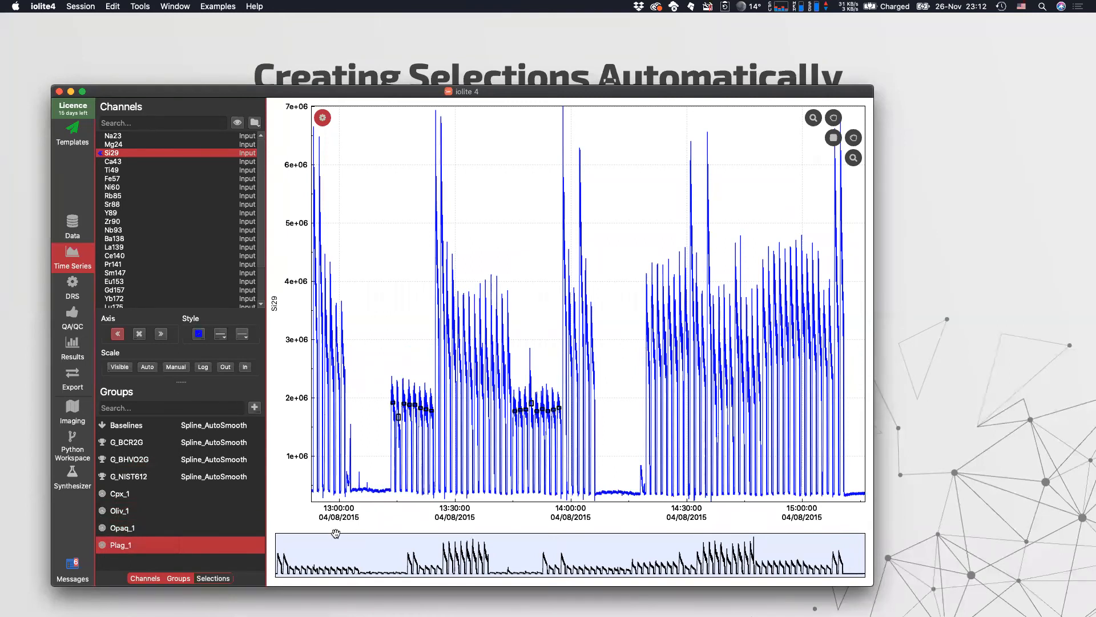
Step: Return to the processing template and review the Create Selections action's settings
{"action": "left_click", "coordinate": [77, 132]}
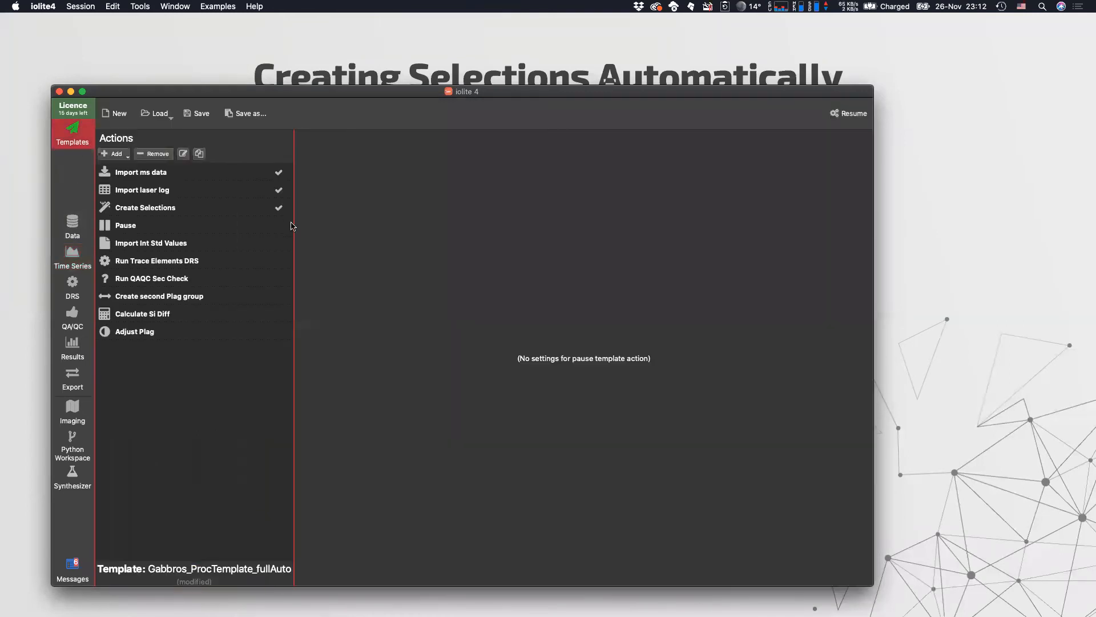
{"action": "left_click", "coordinate": [123, 208]}
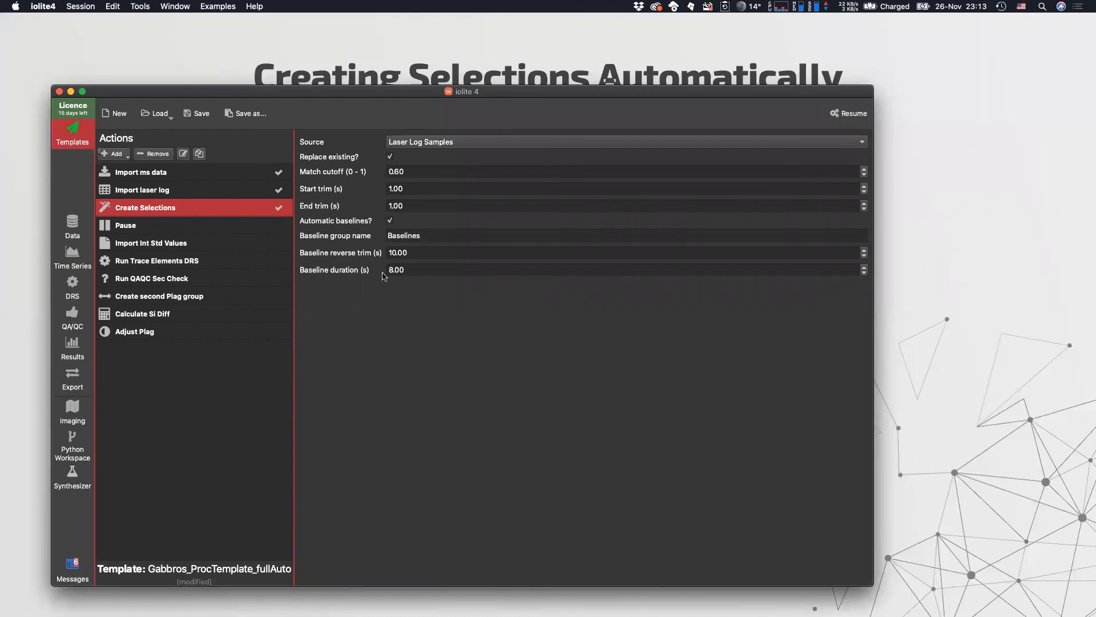
{"action": "key", "text": "super+Tab"}
{"action": "key", "text": "Right"}
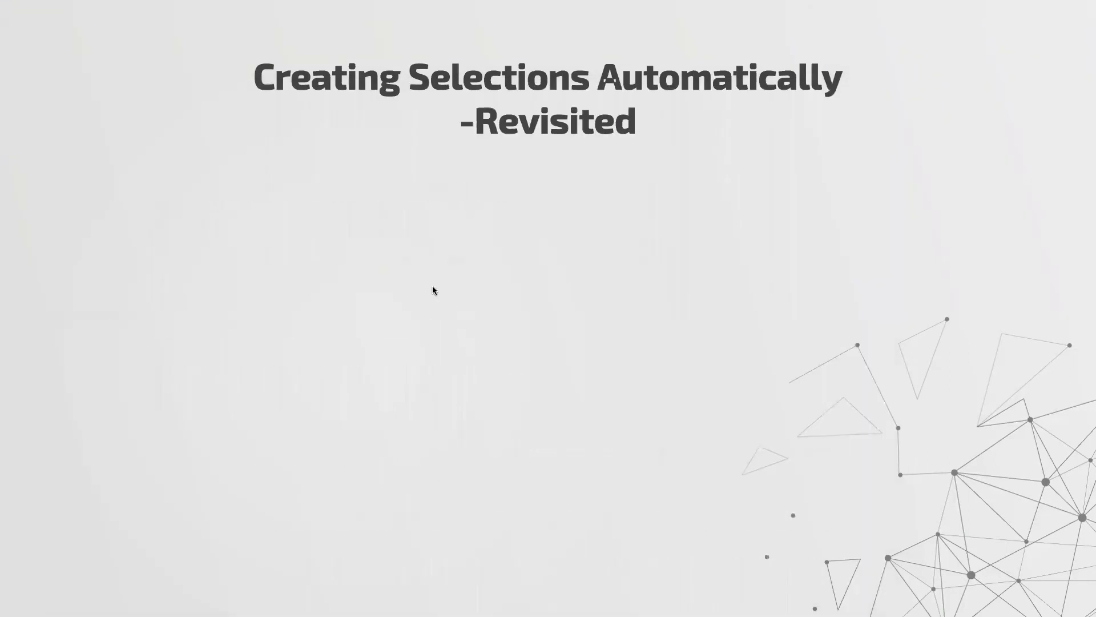
{"action": "key", "text": "Right"}
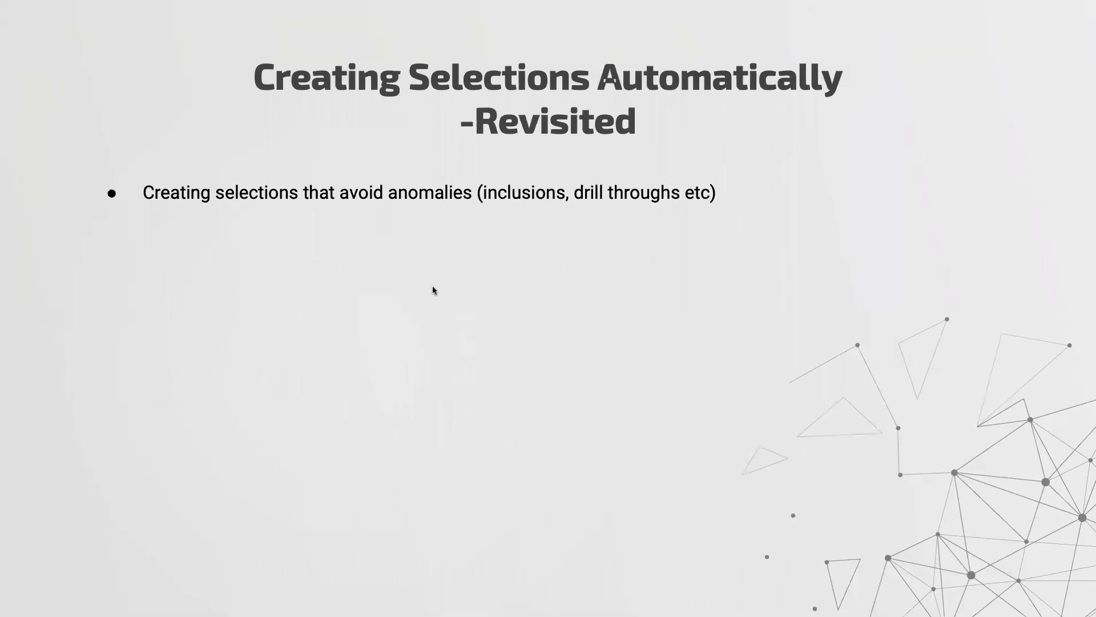
{"action": "key", "text": "Right"}
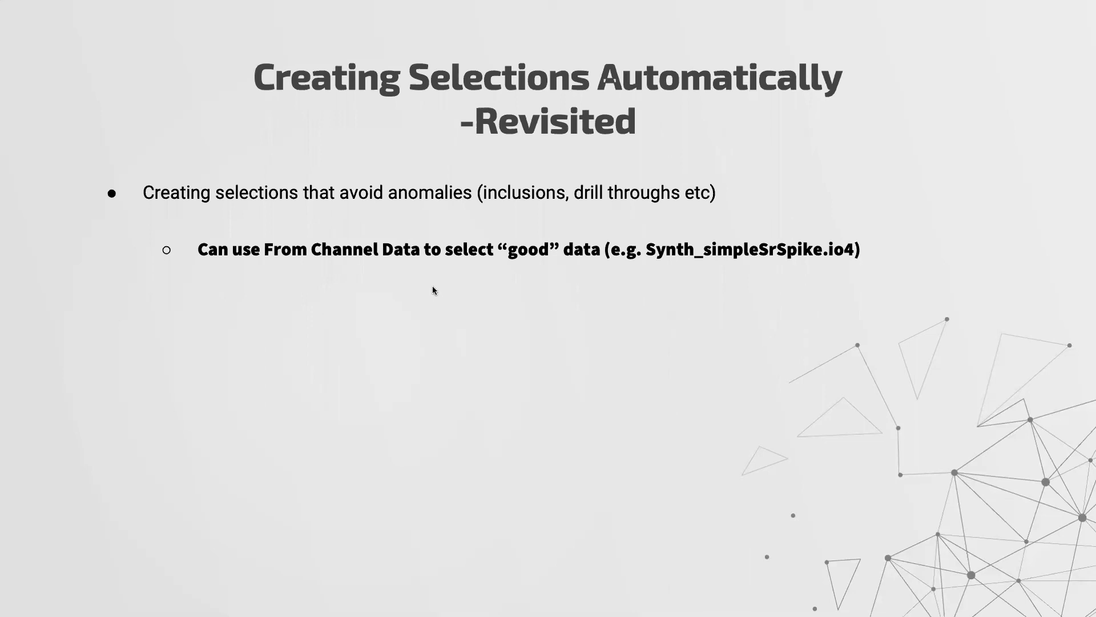
{"action": "key", "text": "super+Tab"}
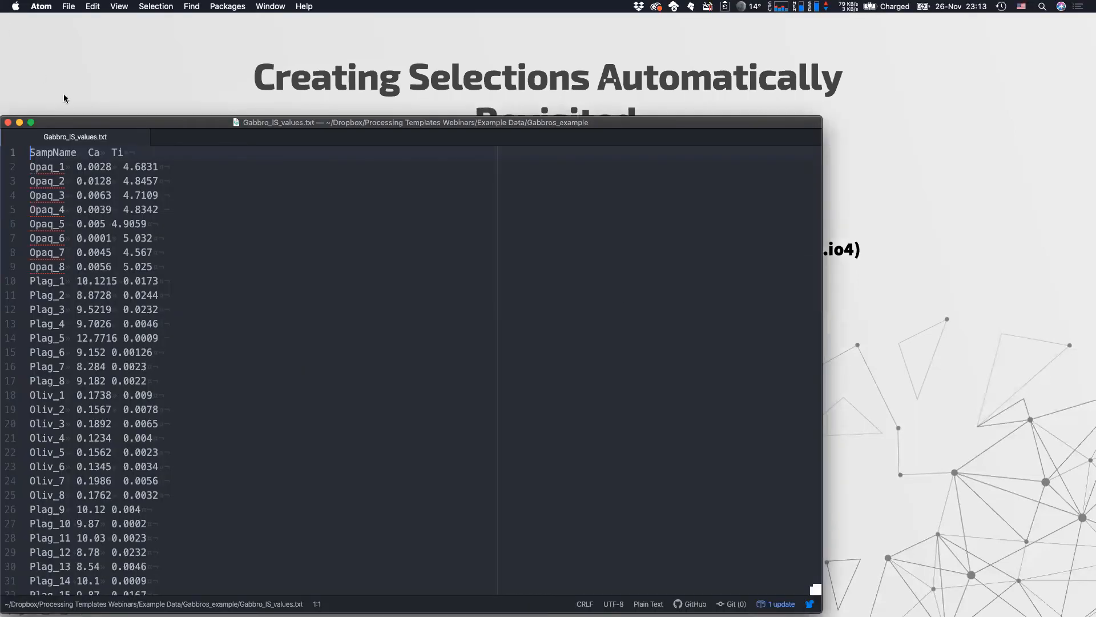
{"action": "key", "text": "super+Tab"}
{"action": "key", "text": "super+Tab"}
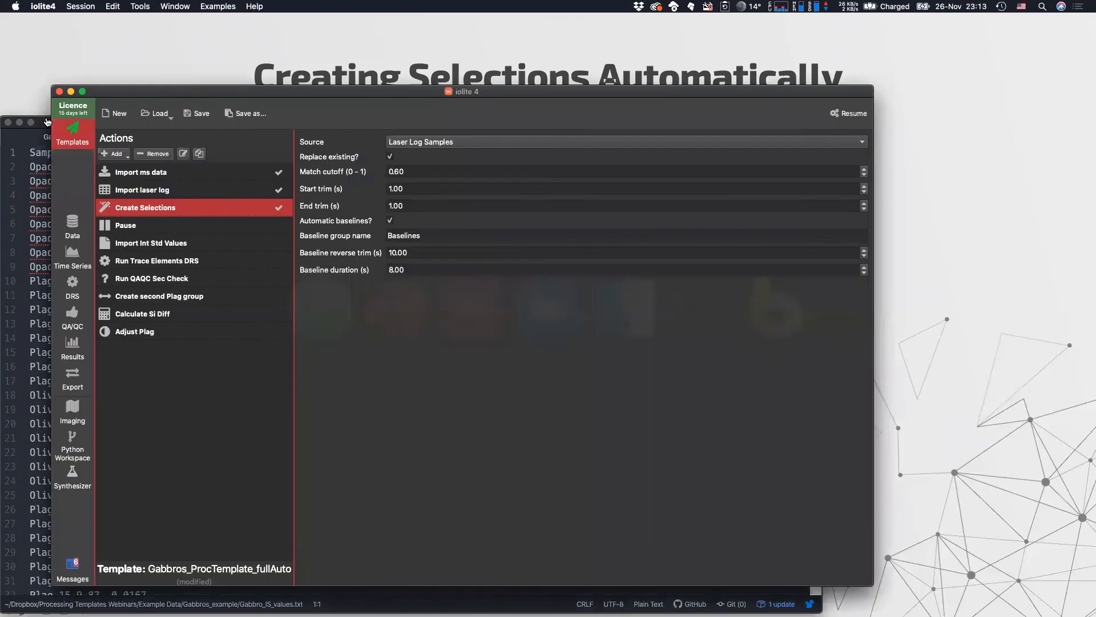
Step: Open the Synth_simpleSrSpikes.io4 session from the Synth_example folder without saving the current session's changes
{"action": "left_click_drag", "start_coordinate": [162, 99], "coordinate": [125, 32]}
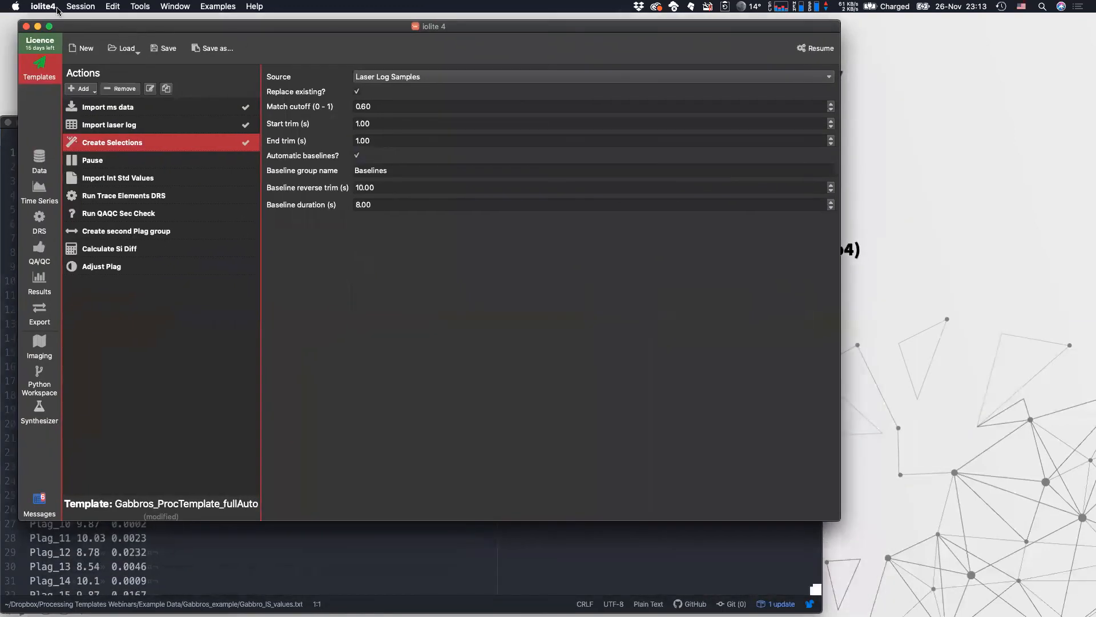
{"action": "left_click", "coordinate": [80, 6]}
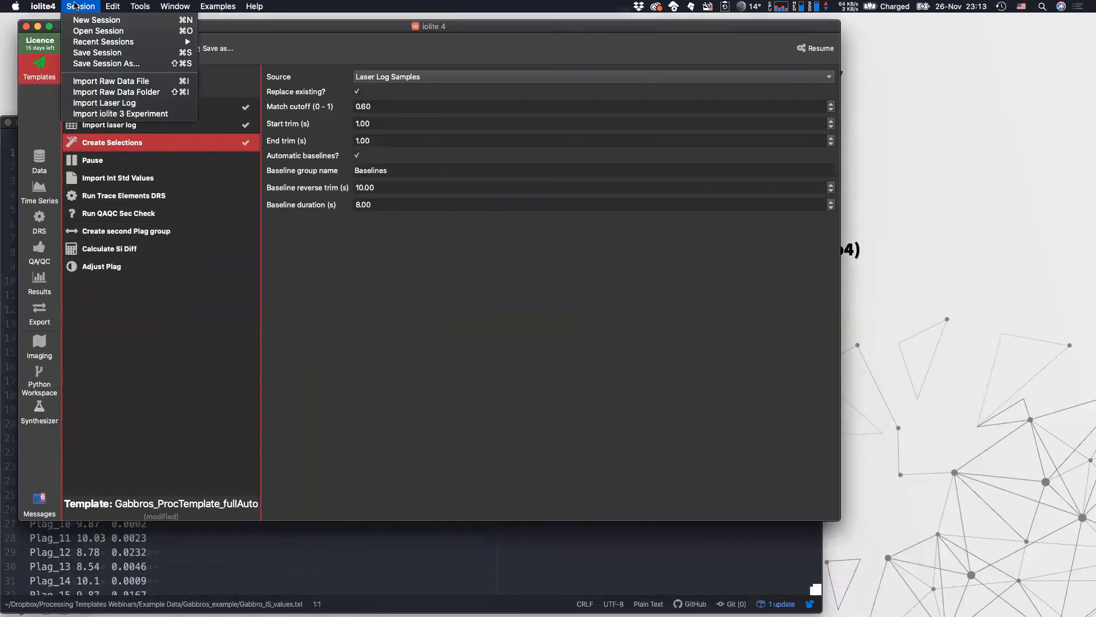
{"action": "left_click", "coordinate": [83, 32]}
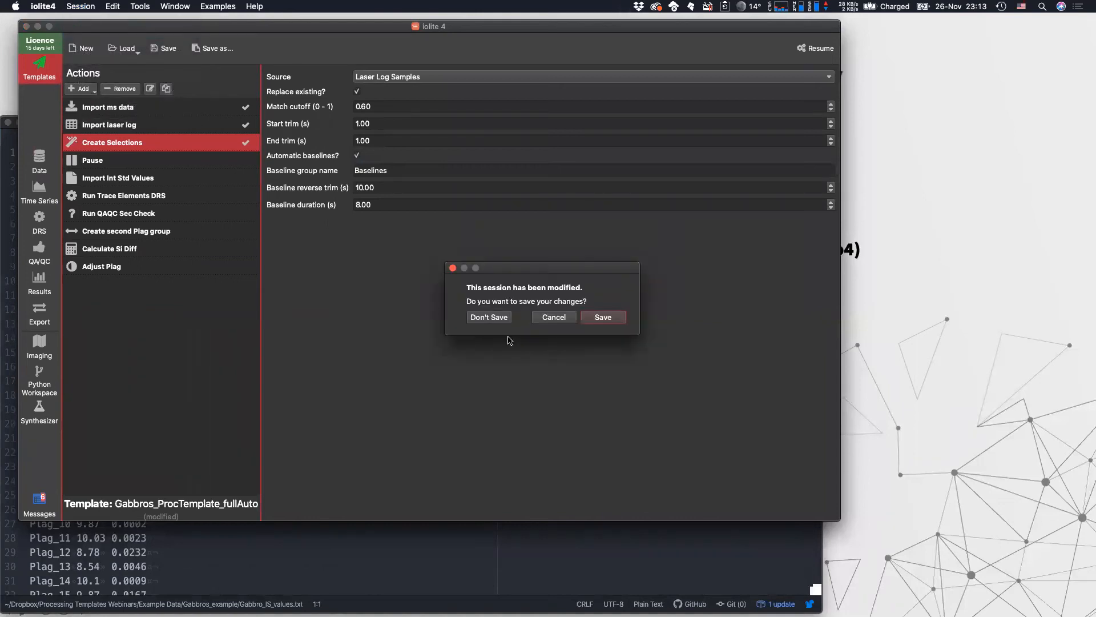
{"action": "left_click", "coordinate": [489, 317]}
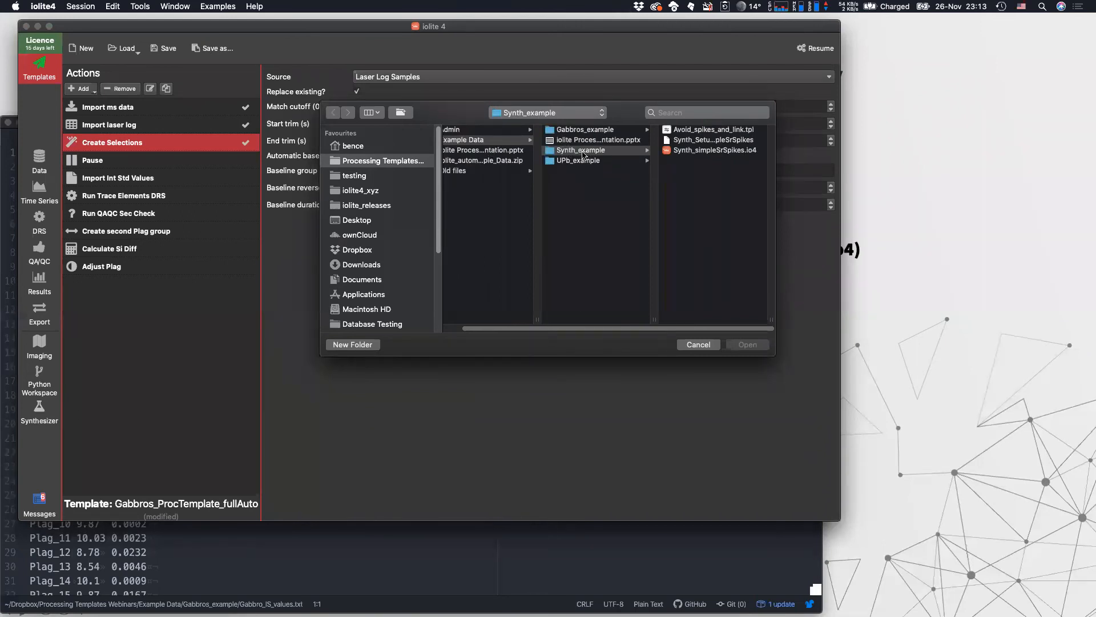
{"action": "left_click", "coordinate": [702, 151]}
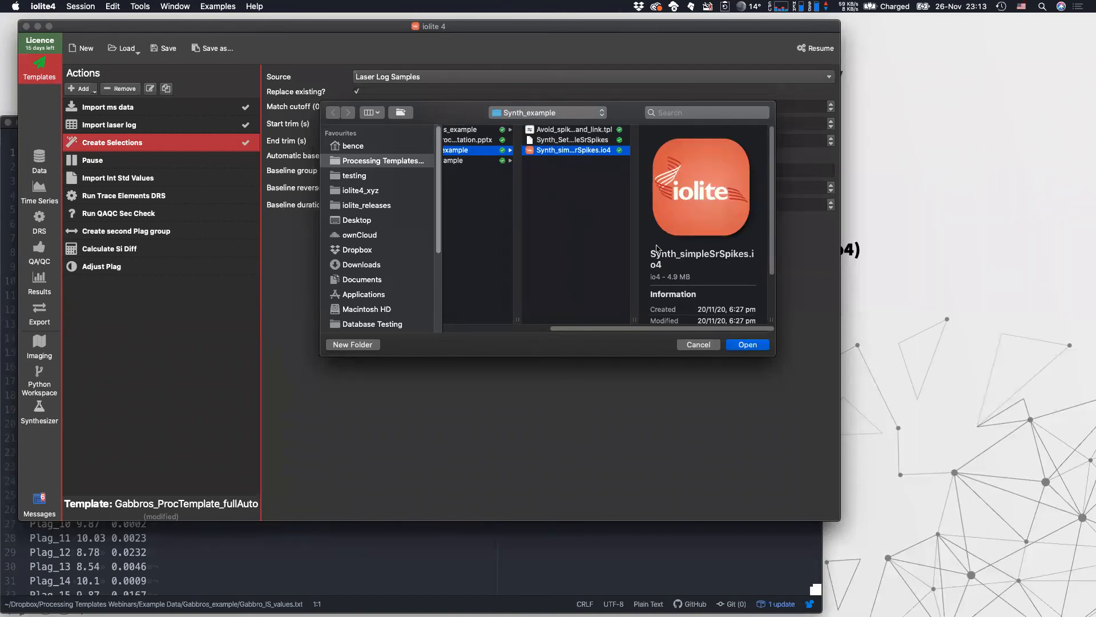
{"action": "left_click", "coordinate": [745, 345]}
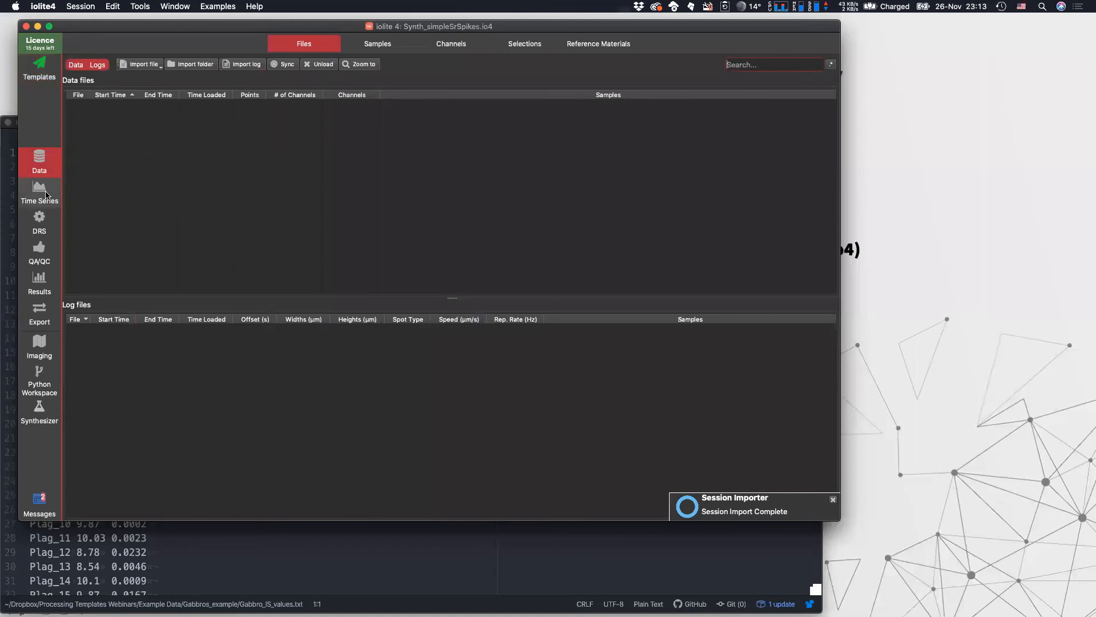
Step: Review the session's sample list and examine the small spike within a sample on the Sr88 time series, postponing the software update
{"action": "left_click", "coordinate": [366, 44]}
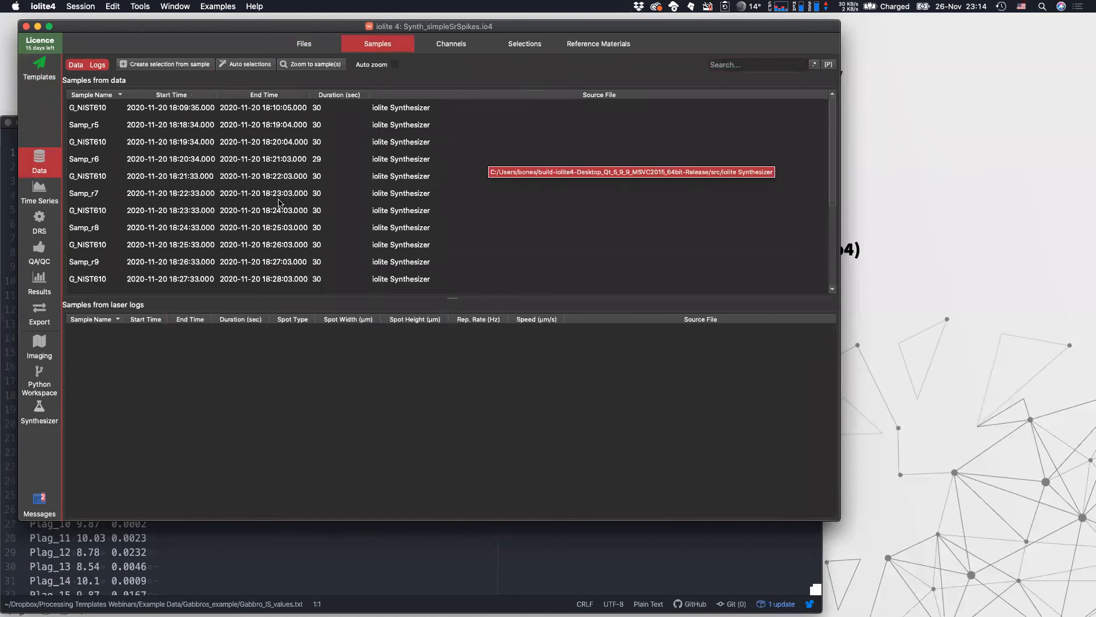
{"action": "left_click", "coordinate": [39, 193]}
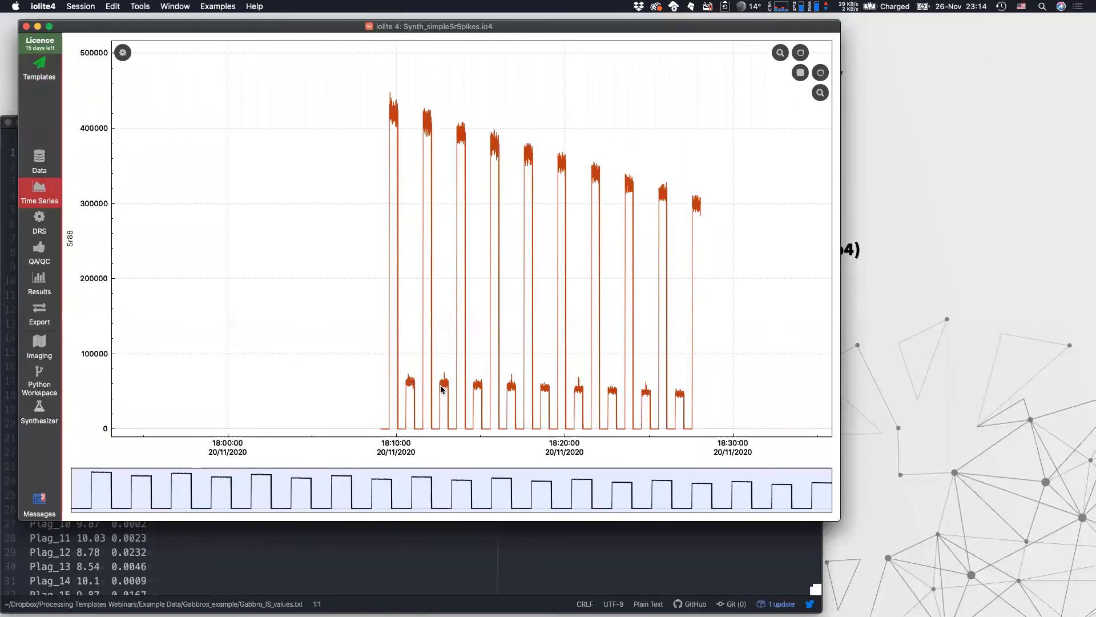
{"action": "left_click", "coordinate": [780, 53]}
{"action": "left_click", "coordinate": [803, 53]}
{"action": "left_click", "coordinate": [821, 73]}
{"action": "left_click", "coordinate": [821, 92]}
{"action": "scroll", "coordinate": [442, 389], "scroll_direction": "up", "scroll_amount": 5}
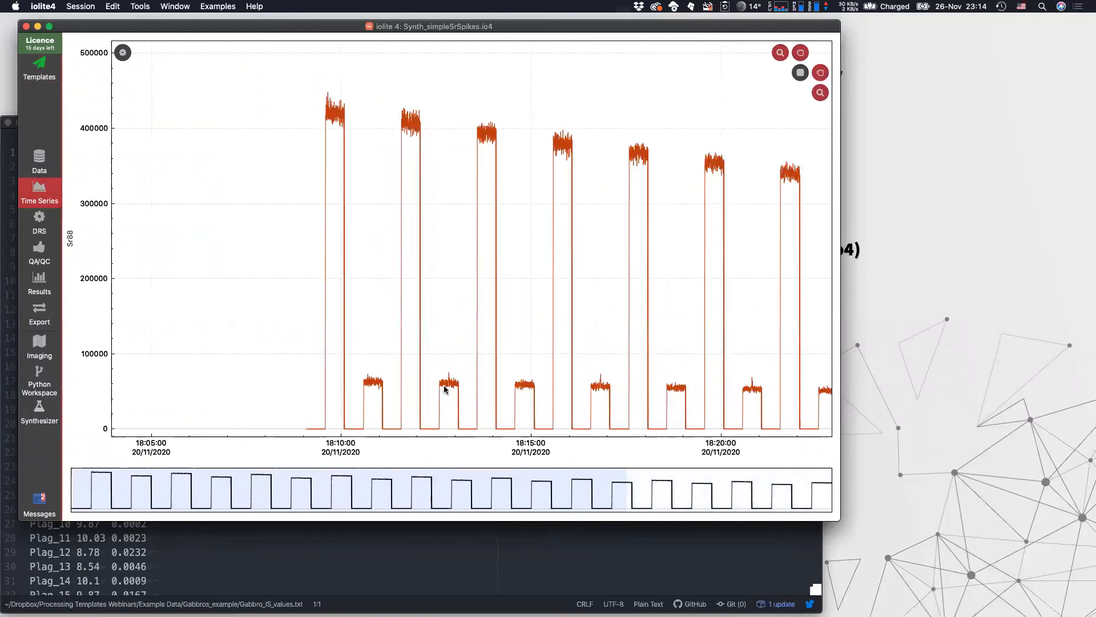
{"action": "scroll", "coordinate": [451, 390], "scroll_direction": "up", "scroll_amount": 10}
{"action": "left_click_drag", "start_coordinate": [486, 361], "coordinate": [495, 362]}
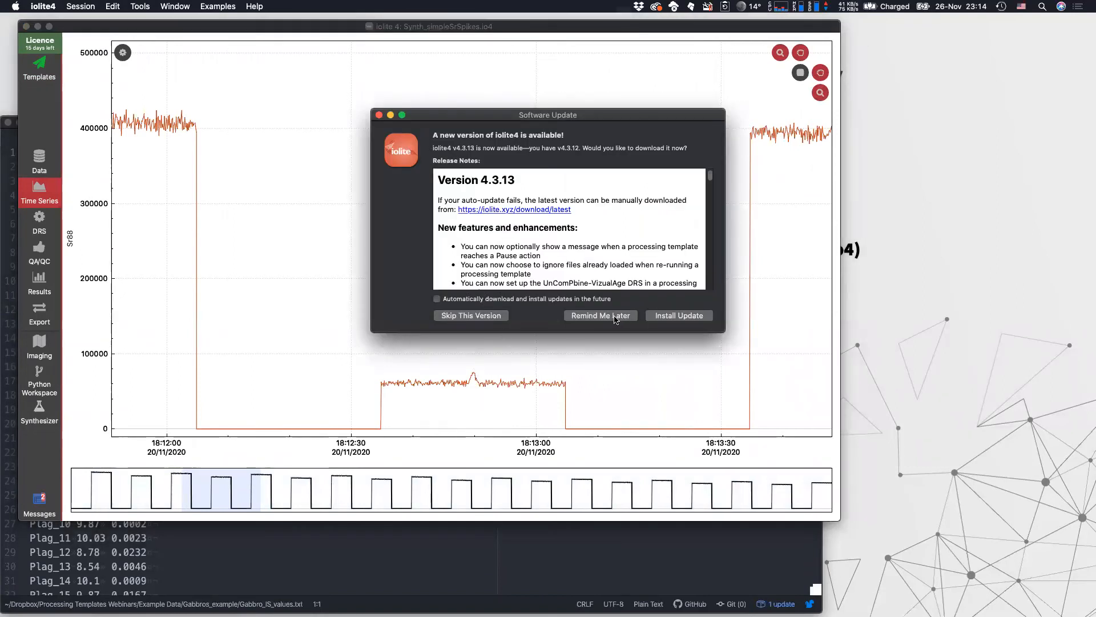
{"action": "left_click", "coordinate": [620, 317]}
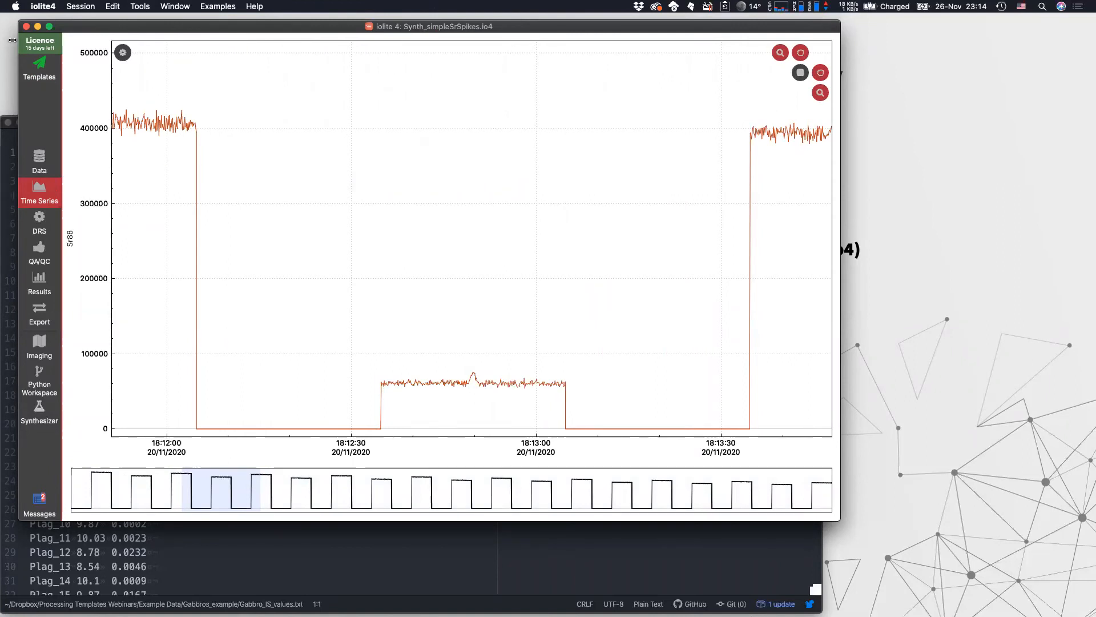
Step: Load the processing template Avoid_spikes_and_link.tpl from the Synth_example folder
{"action": "left_click", "coordinate": [34, 72]}
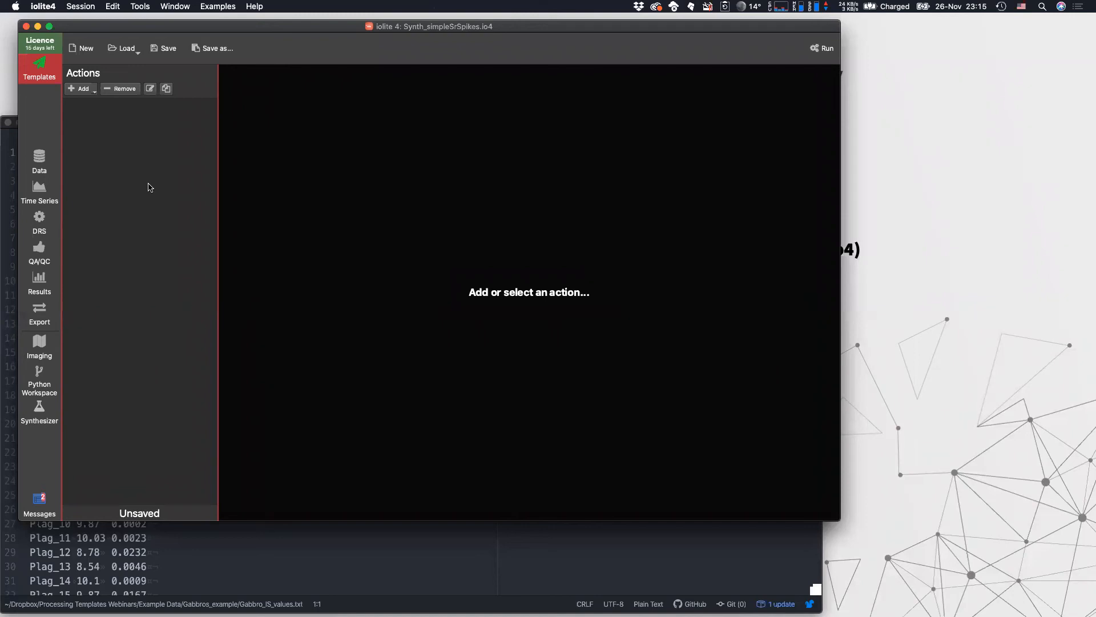
{"action": "left_click", "coordinate": [128, 51]}
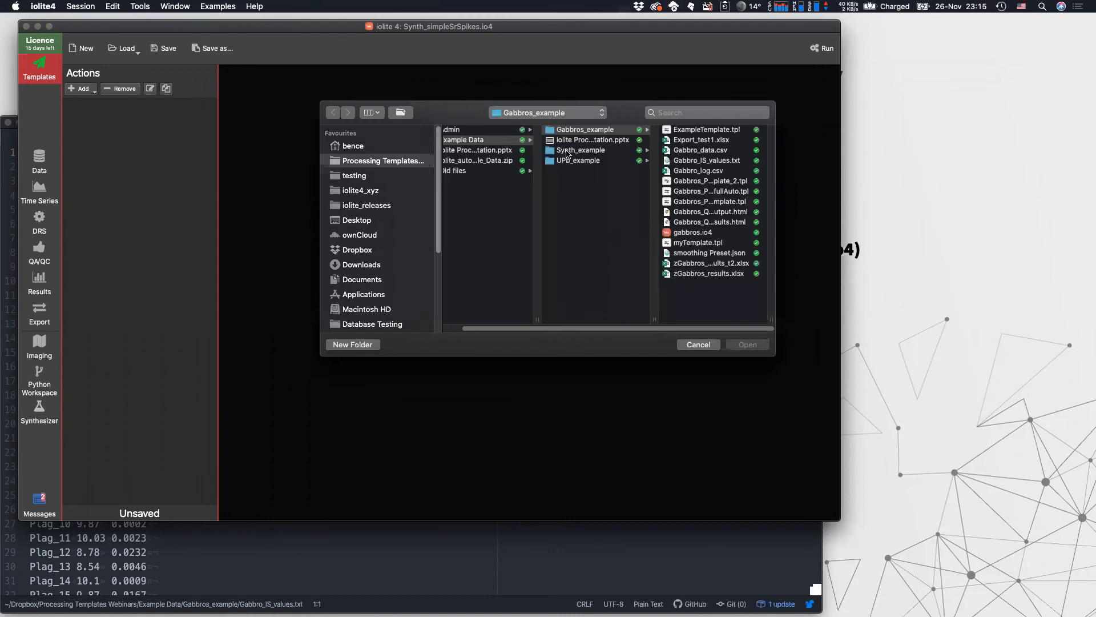
{"action": "left_click", "coordinate": [567, 152]}
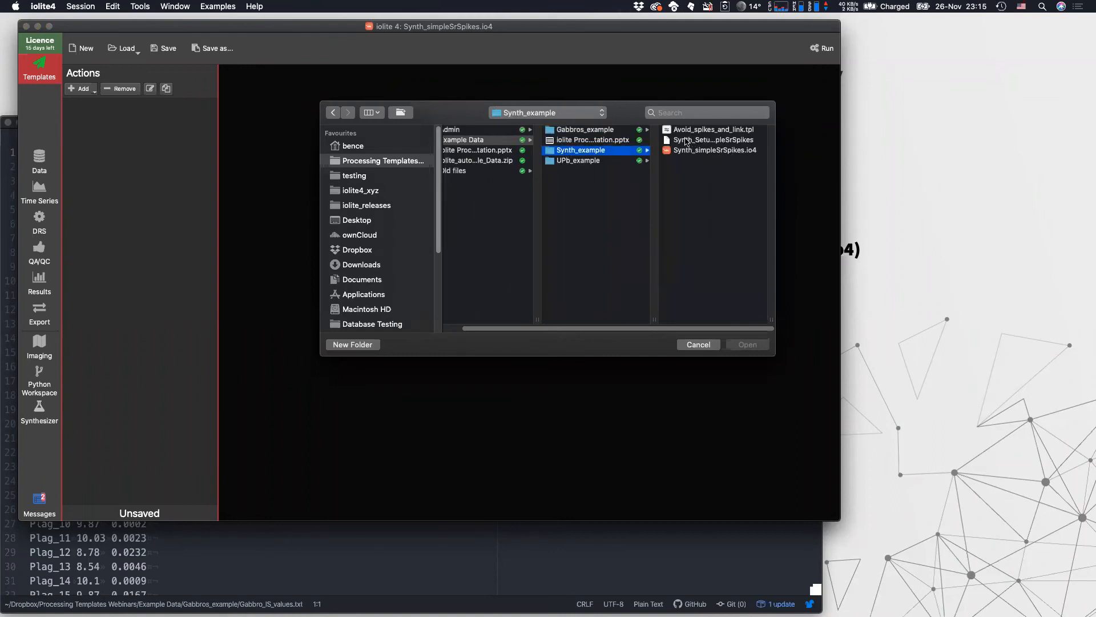
{"action": "left_click", "coordinate": [687, 131]}
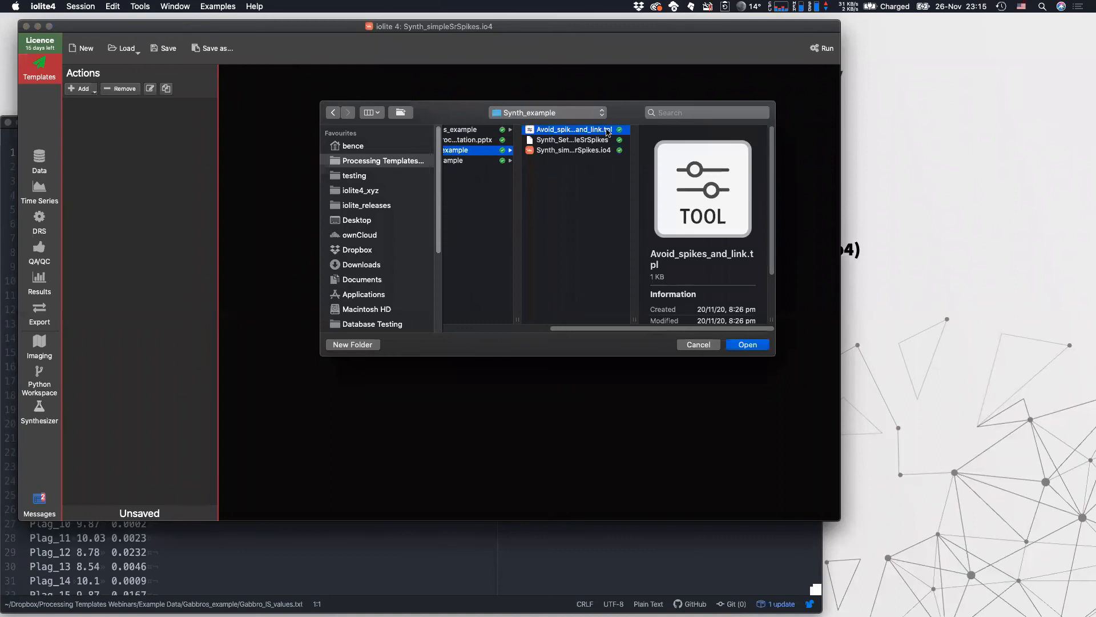
{"action": "left_click", "coordinate": [741, 345]}
Step: Review the settings of the template's Link Selections and Avoid spike selections actions
{"action": "left_click", "coordinate": [114, 124]}
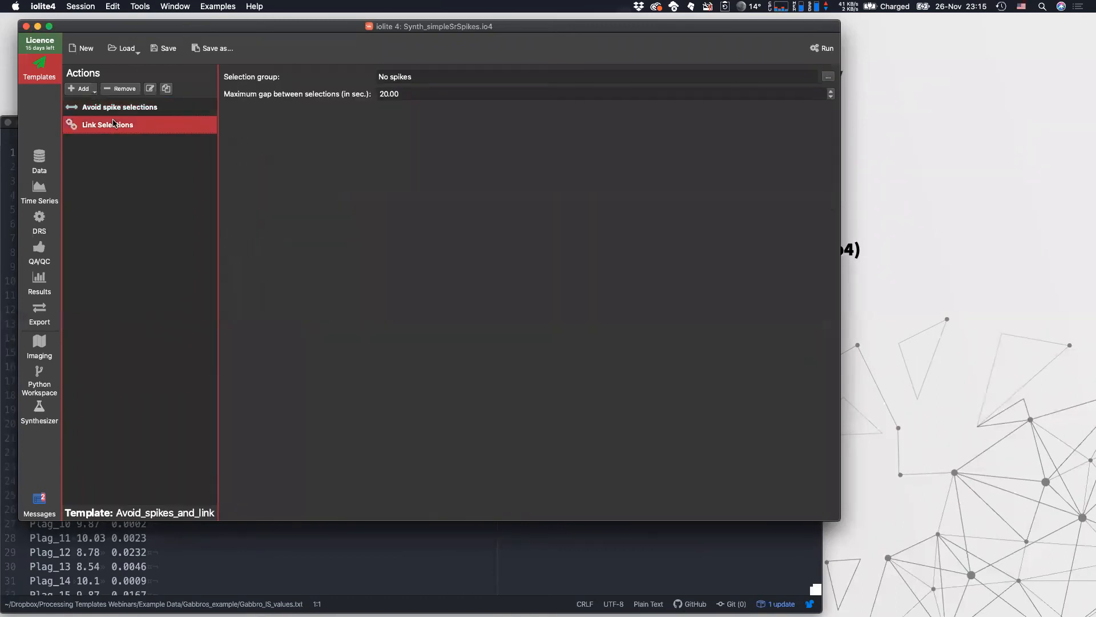
{"action": "left_click", "coordinate": [106, 112]}
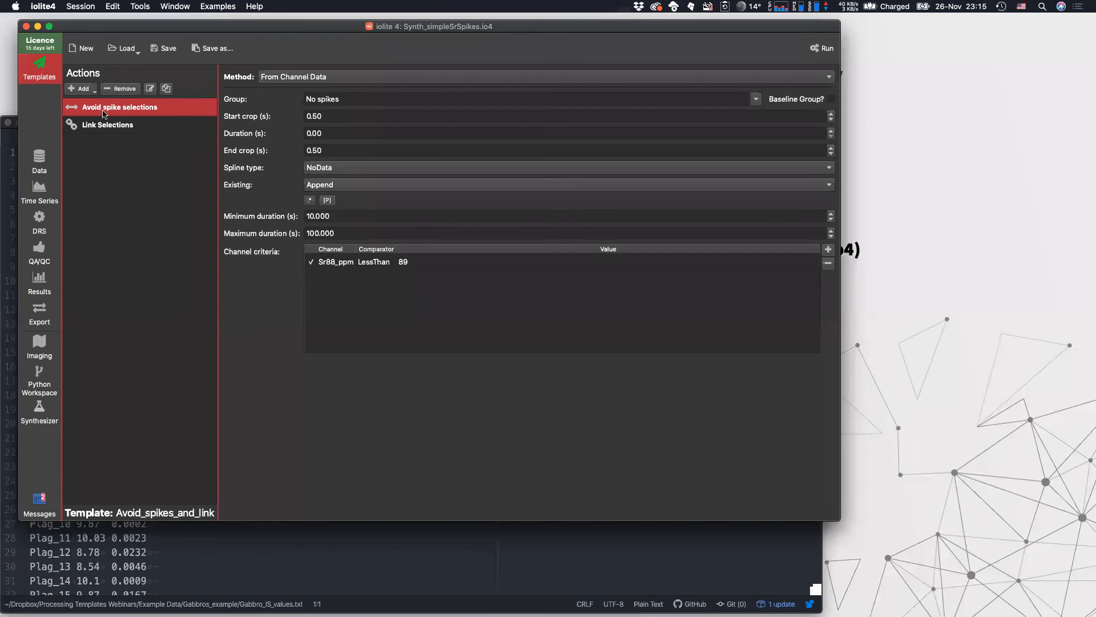
{"action": "left_click", "coordinate": [97, 127]}
{"action": "left_click", "coordinate": [103, 111]}
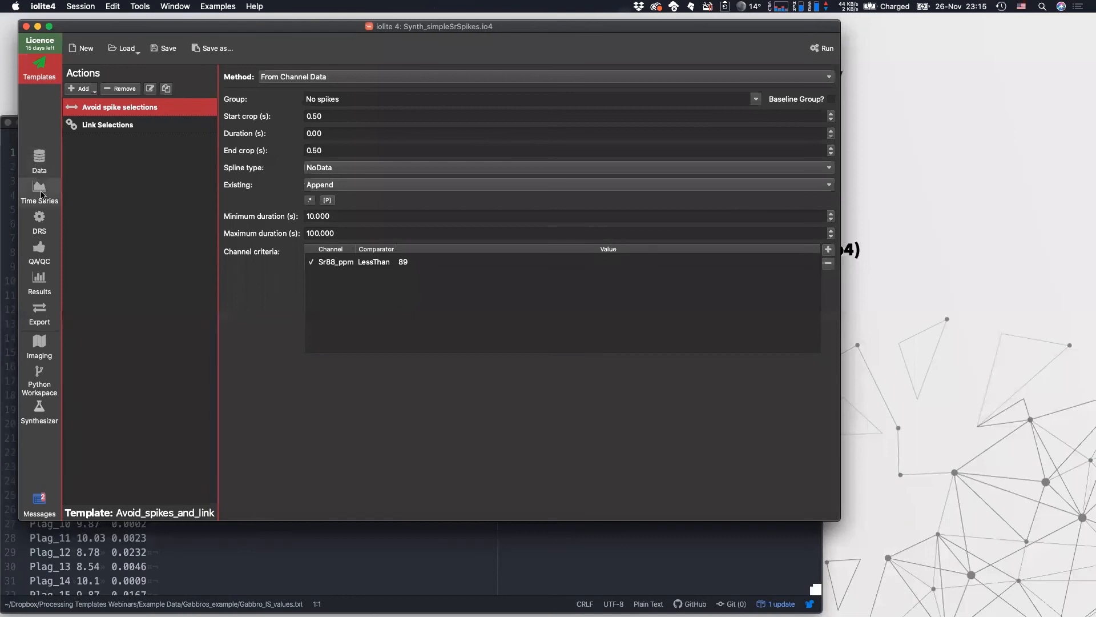
Step: Open the automatic selections tool based on channels and plot the Sr88 channel
{"action": "left_click", "coordinate": [140, 6]}
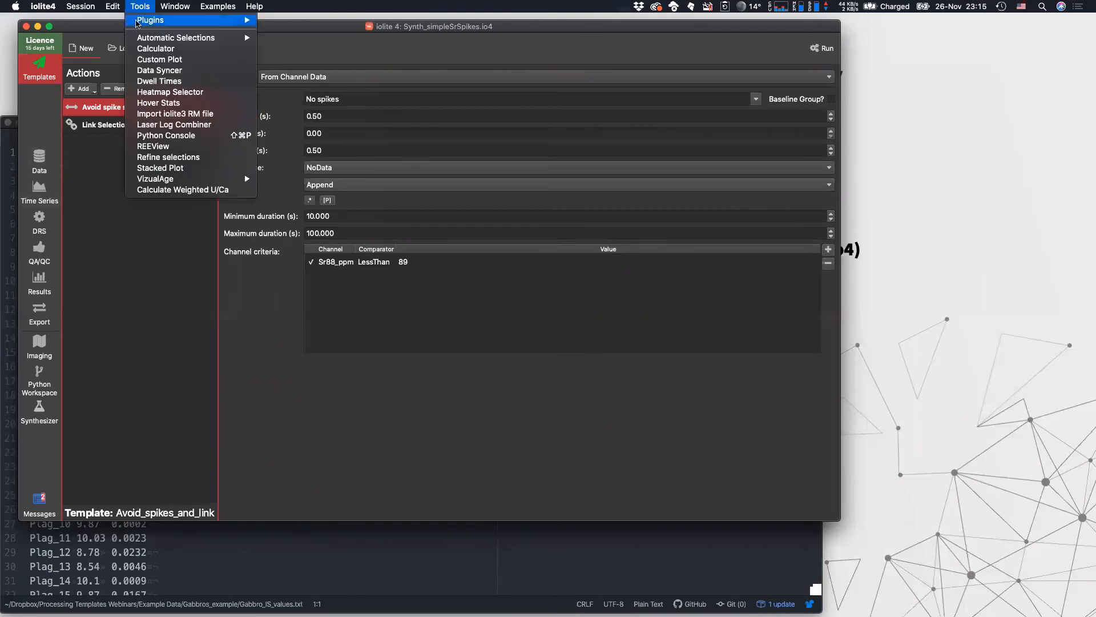
{"action": "mouse_move", "coordinate": [143, 36]}
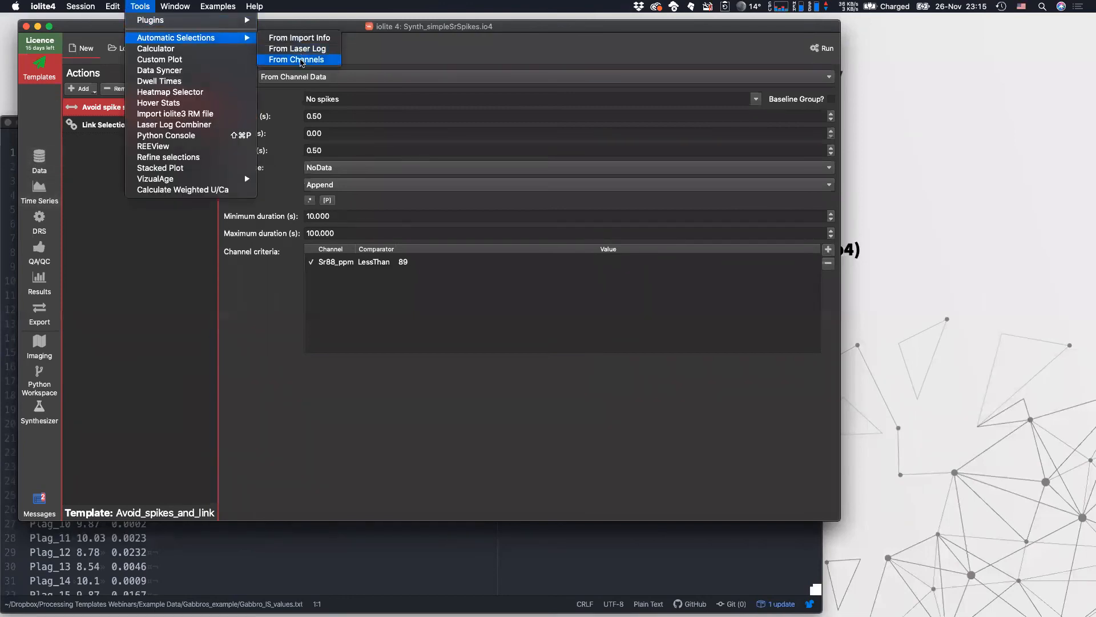
{"action": "left_click", "coordinate": [301, 60]}
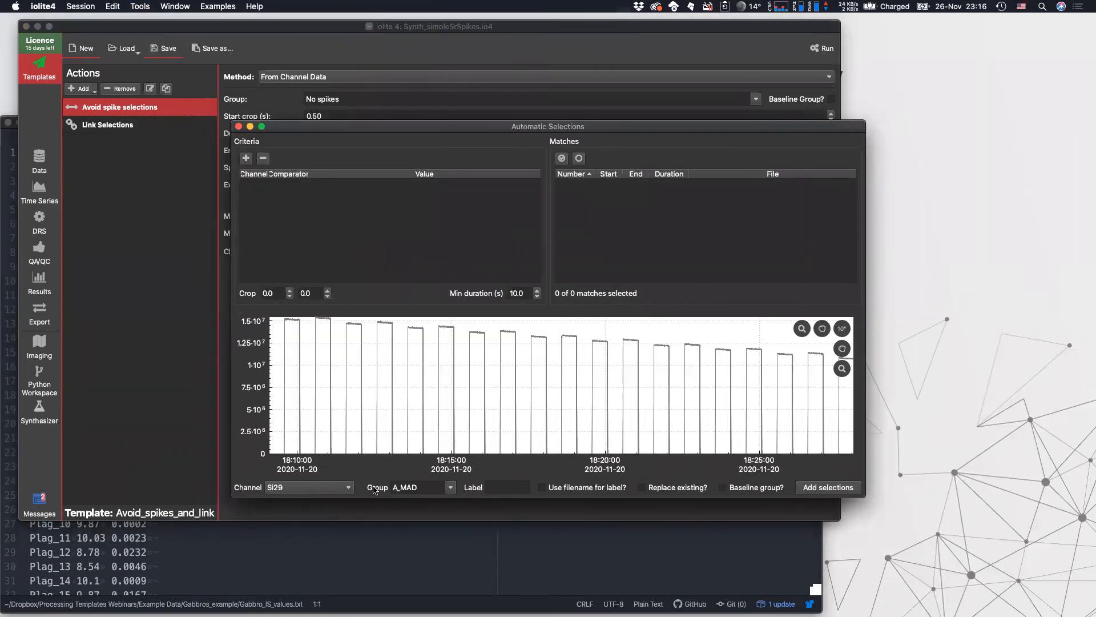
{"action": "left_click", "coordinate": [348, 489]}
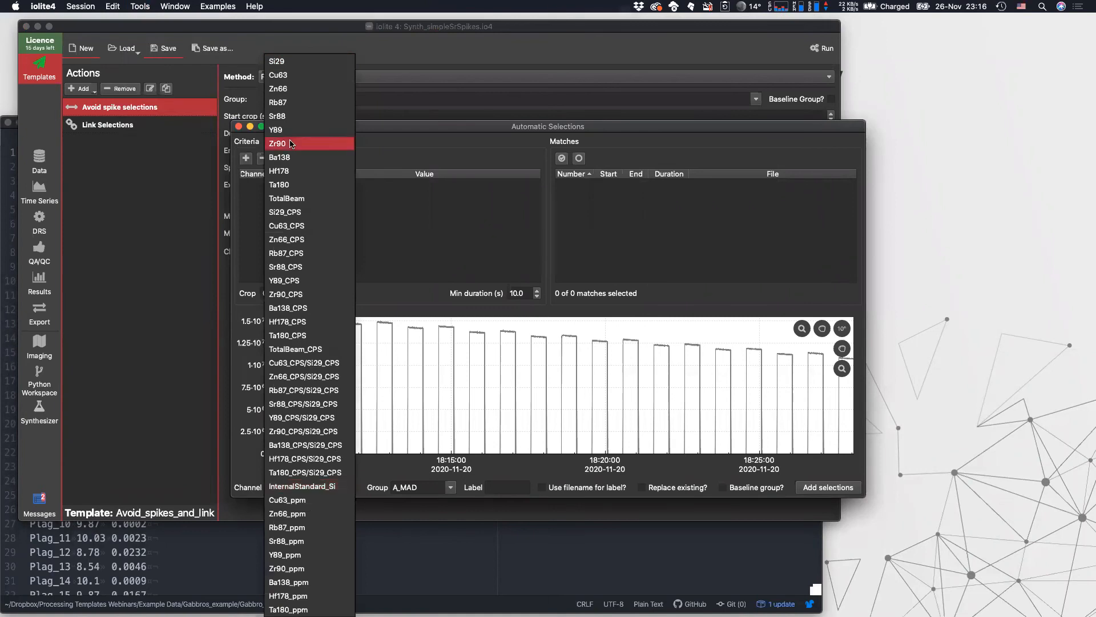
{"action": "left_click", "coordinate": [288, 117]}
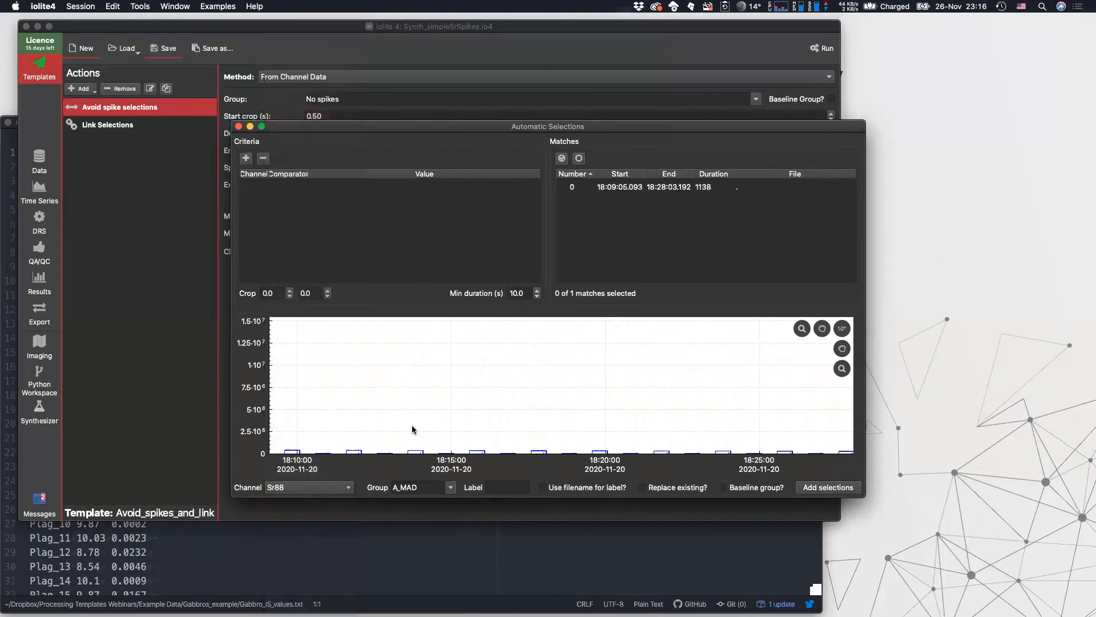
Step: Examine the Sr88 spike near 18:12:50 and the signal level around it in the automatic selections plot
{"action": "left_click", "coordinate": [801, 328]}
{"action": "left_click", "coordinate": [821, 329]}
{"action": "left_click", "coordinate": [841, 347]}
{"action": "left_click", "coordinate": [841, 366]}
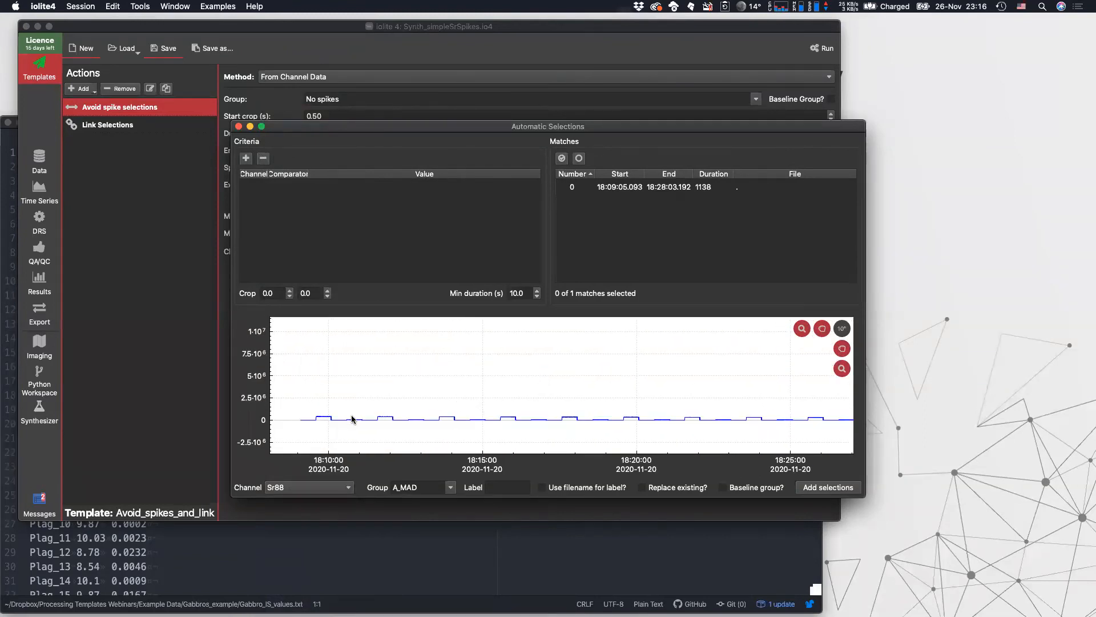
{"action": "scroll", "coordinate": [350, 417], "scroll_direction": "up", "scroll_amount": 4}
{"action": "scroll", "coordinate": [420, 442], "scroll_direction": "up", "scroll_amount": 4}
{"action": "scroll", "coordinate": [547, 430], "scroll_direction": "up", "scroll_amount": 4}
{"action": "scroll", "coordinate": [541, 383], "scroll_direction": "up", "scroll_amount": 6}
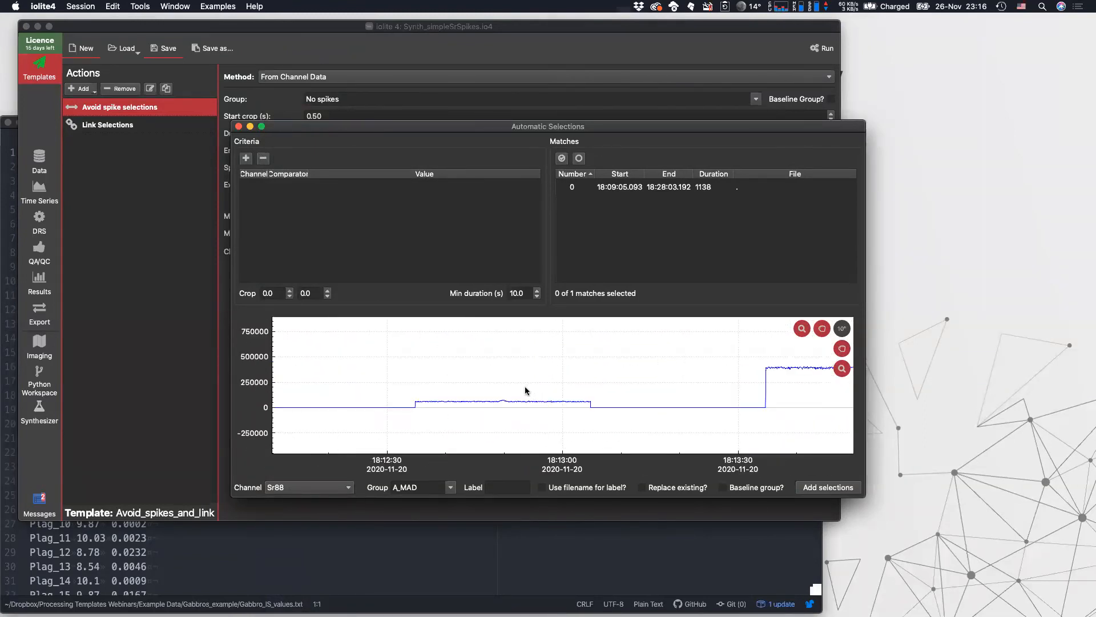
{"action": "left_click_drag", "start_coordinate": [512, 417], "coordinate": [589, 414]}
{"action": "left_click", "coordinate": [802, 328]}
{"action": "scroll", "coordinate": [562, 391], "scroll_direction": "up", "scroll_amount": 1}
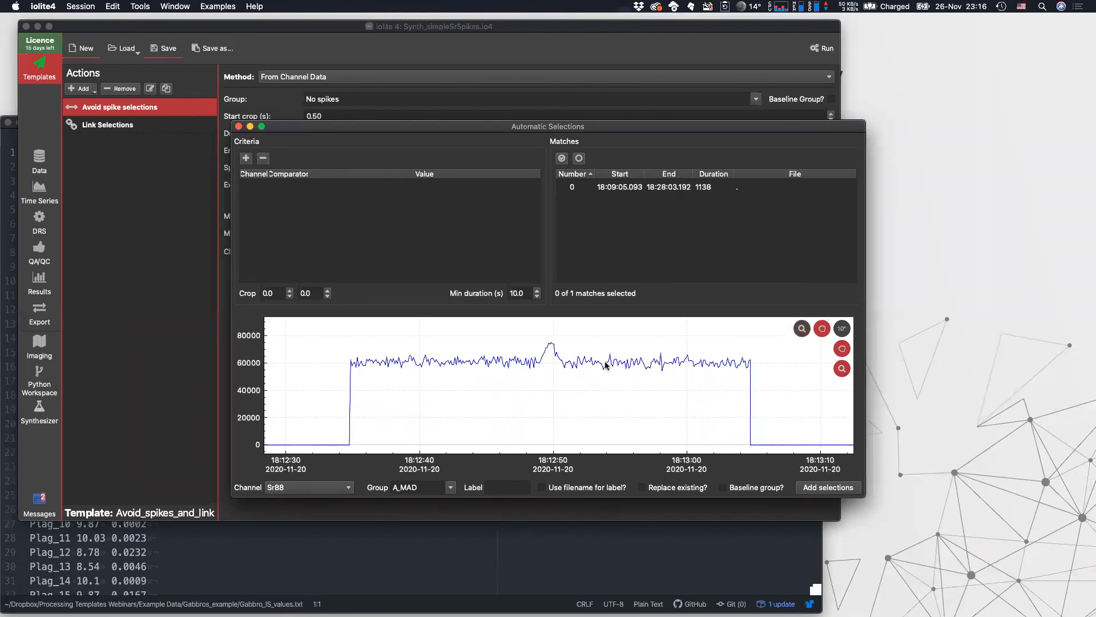
{"action": "left_click_drag", "start_coordinate": [604, 361], "coordinate": [607, 371]}
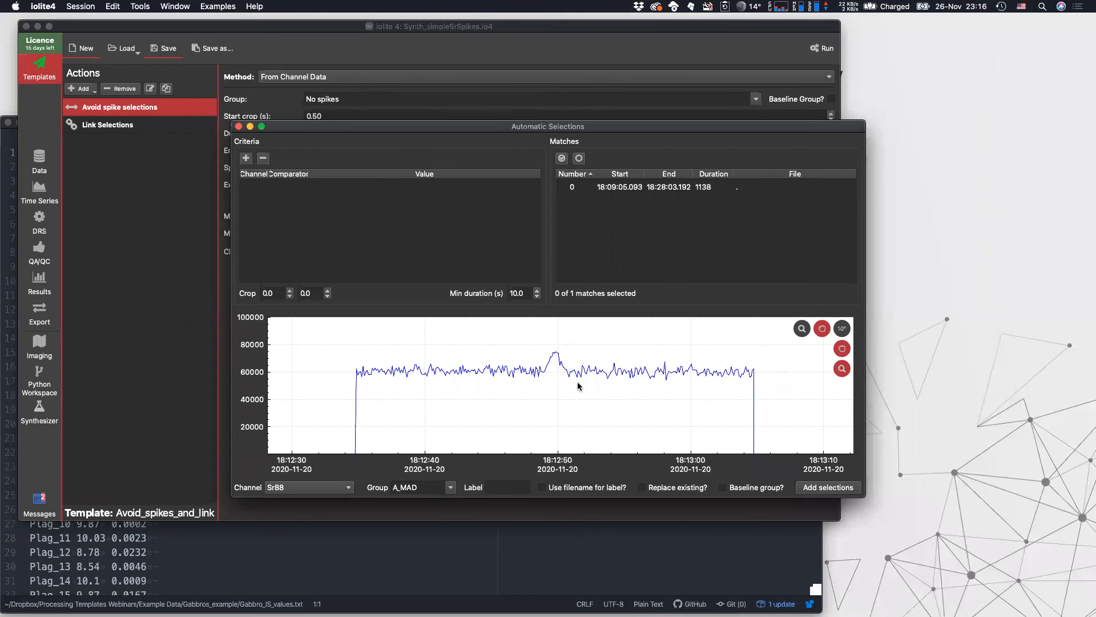
Step: Add a criterion for Sr88 LessThan 69000 and select all the resulting matches
{"action": "left_click", "coordinate": [246, 161]}
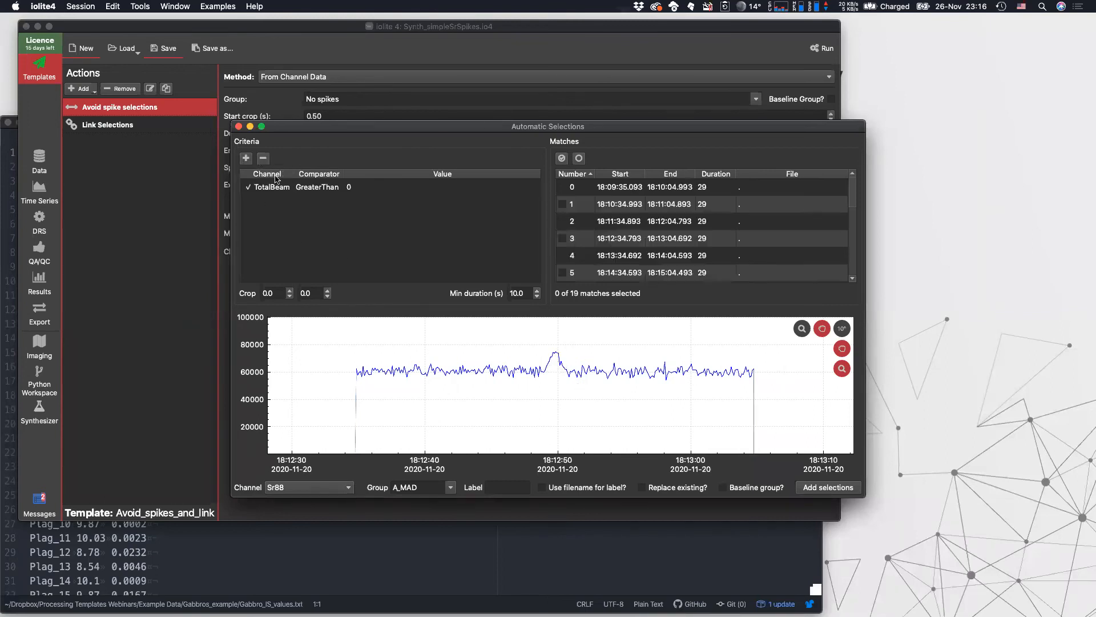
{"action": "left_click", "coordinate": [272, 191]}
{"action": "left_click", "coordinate": [272, 192]}
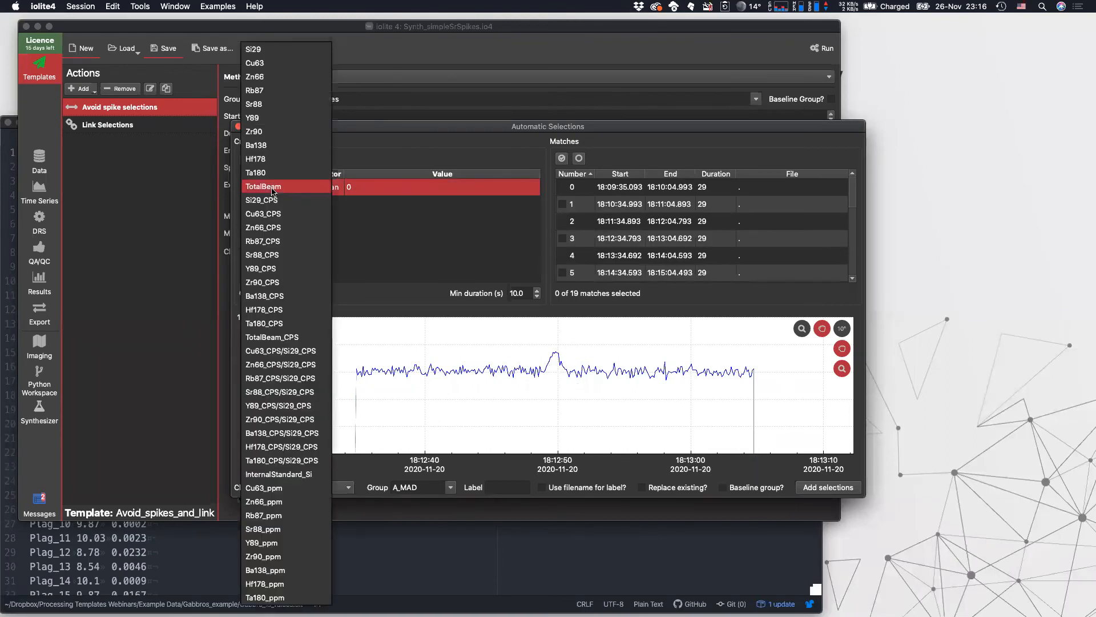
{"action": "left_click", "coordinate": [260, 110]}
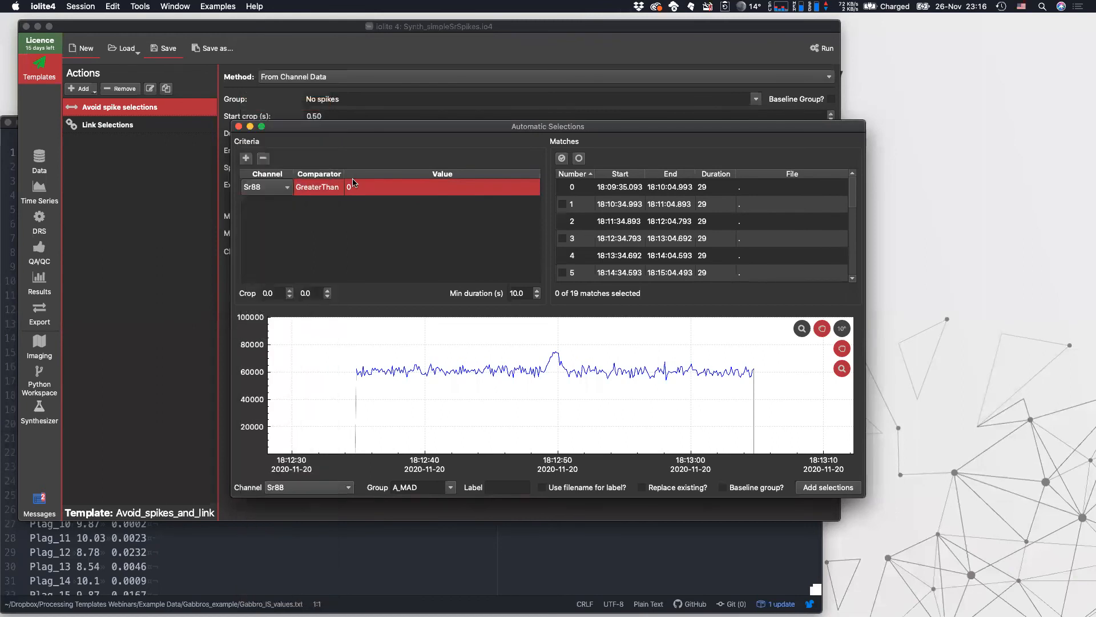
{"action": "left_click", "coordinate": [308, 188]}
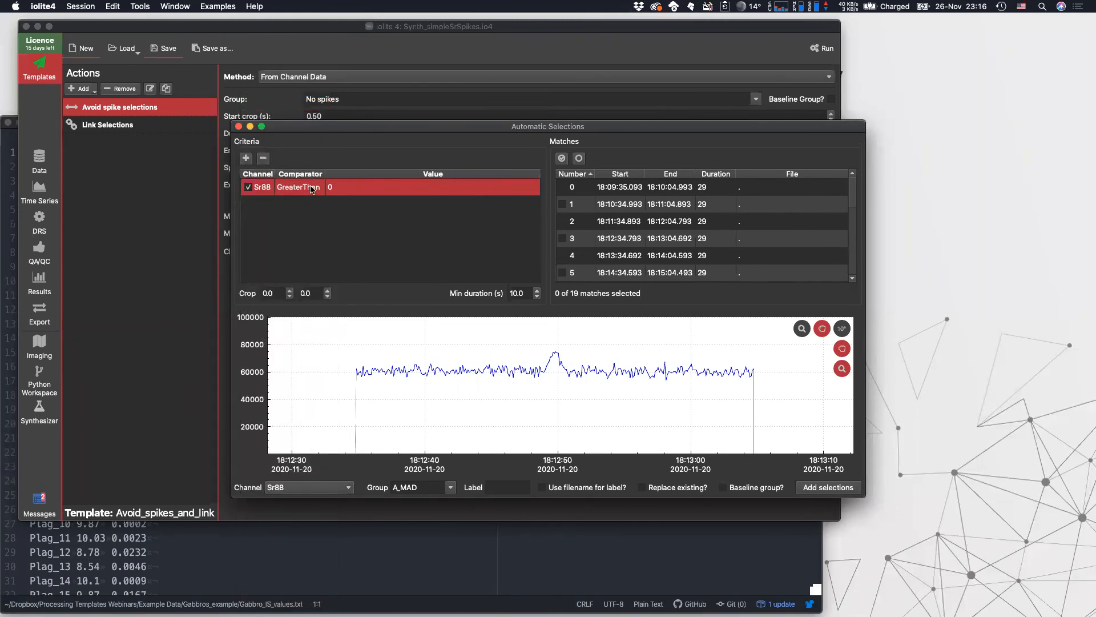
{"action": "left_click", "coordinate": [312, 190]}
{"action": "left_click", "coordinate": [307, 200]}
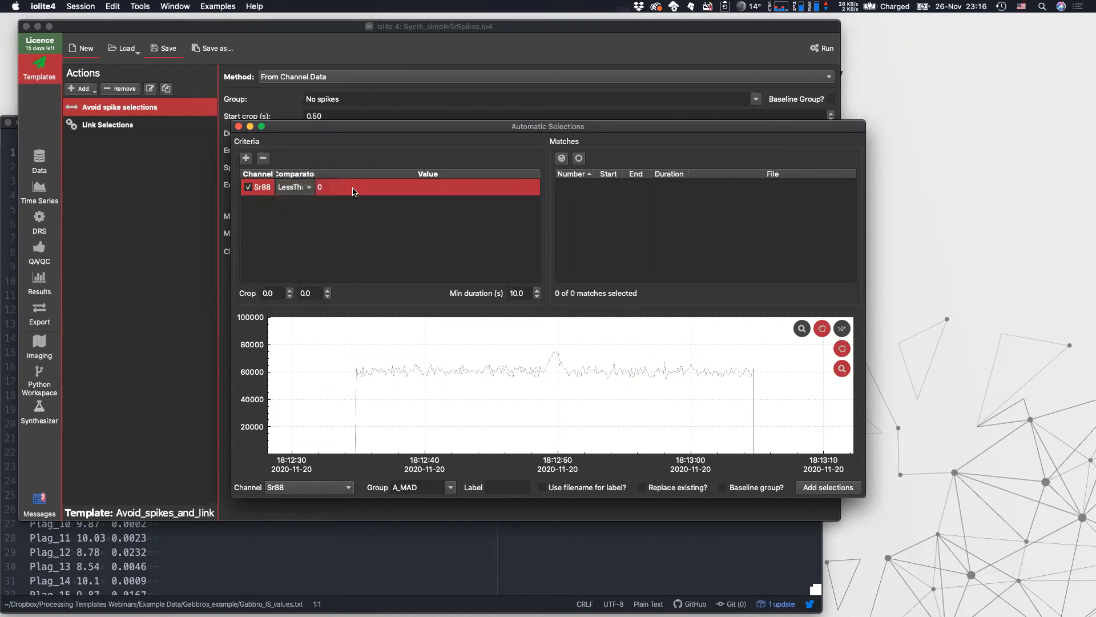
{"action": "left_click", "coordinate": [352, 188]}
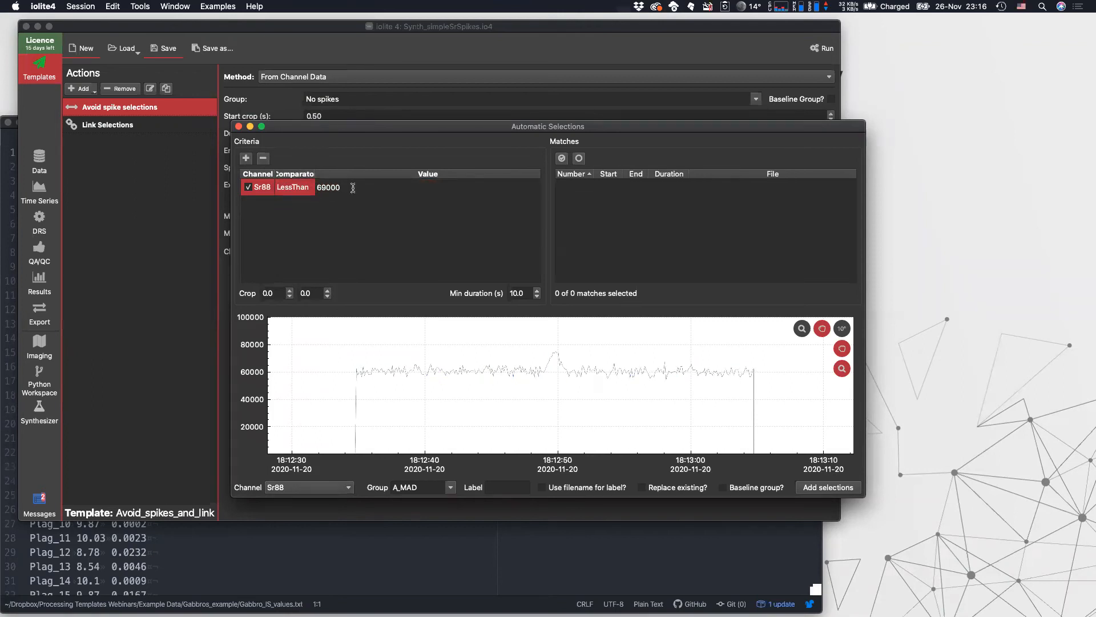
{"action": "key", "text": "Return"}
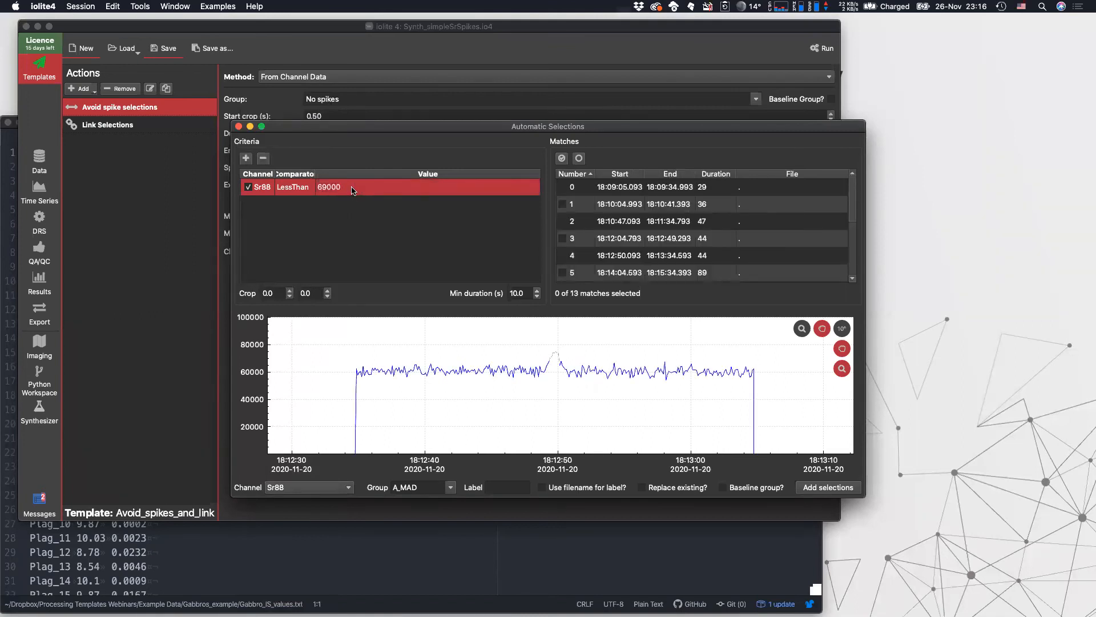
{"action": "left_click", "coordinate": [562, 159]}
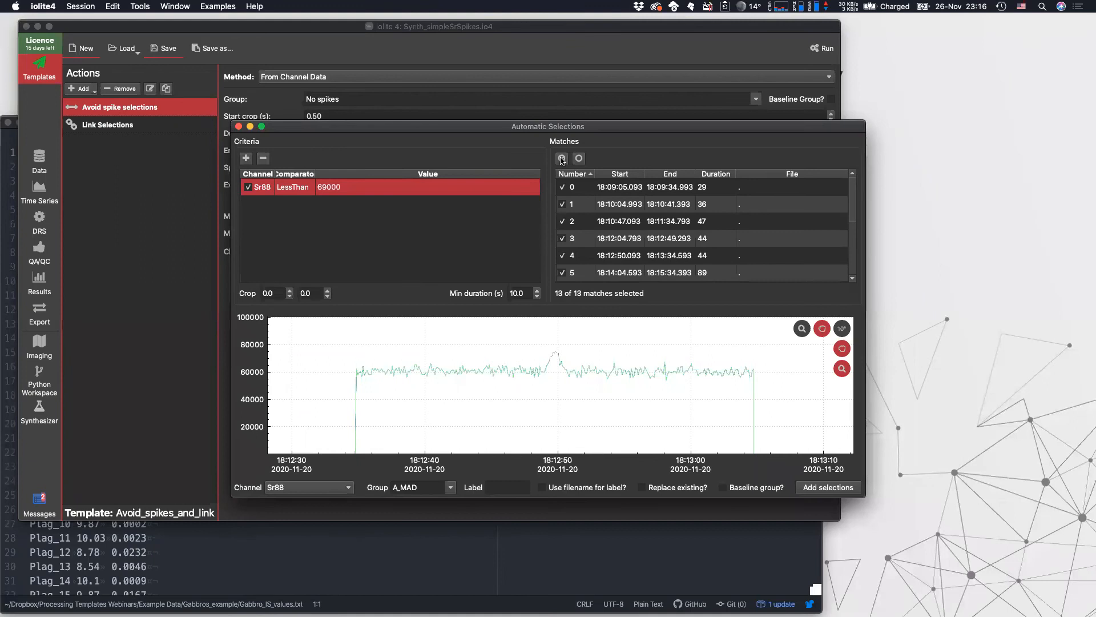
Step: Crop the matches by 0.5 at both the start and the end, and reselect all of them
{"action": "left_click", "coordinate": [579, 159]}
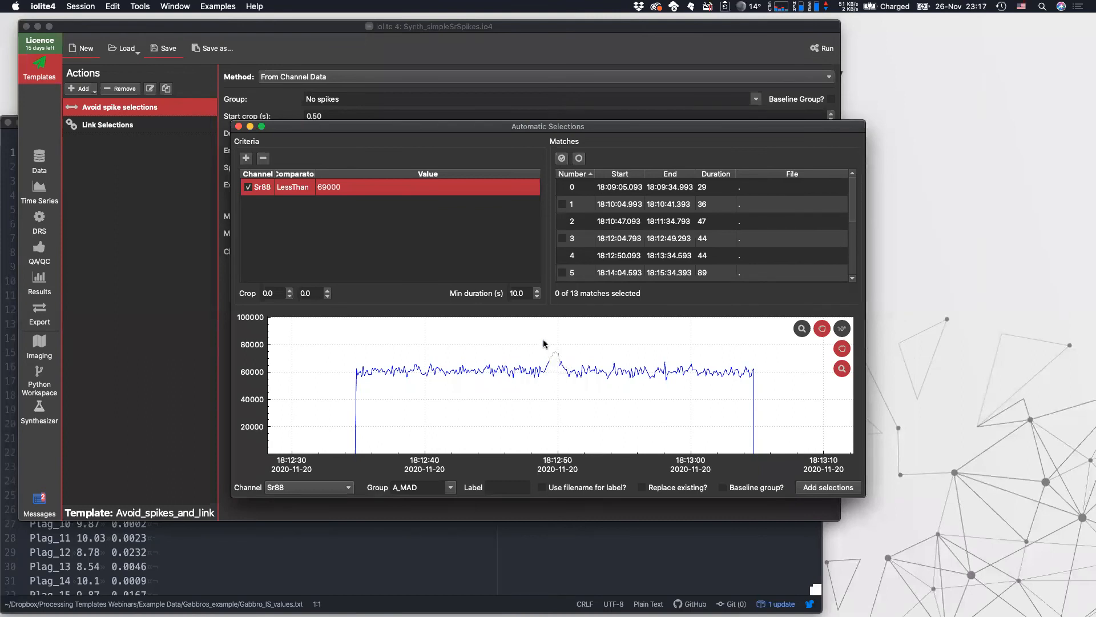
{"action": "left_click", "coordinate": [268, 293]}
{"action": "type", "text": "0.5"}
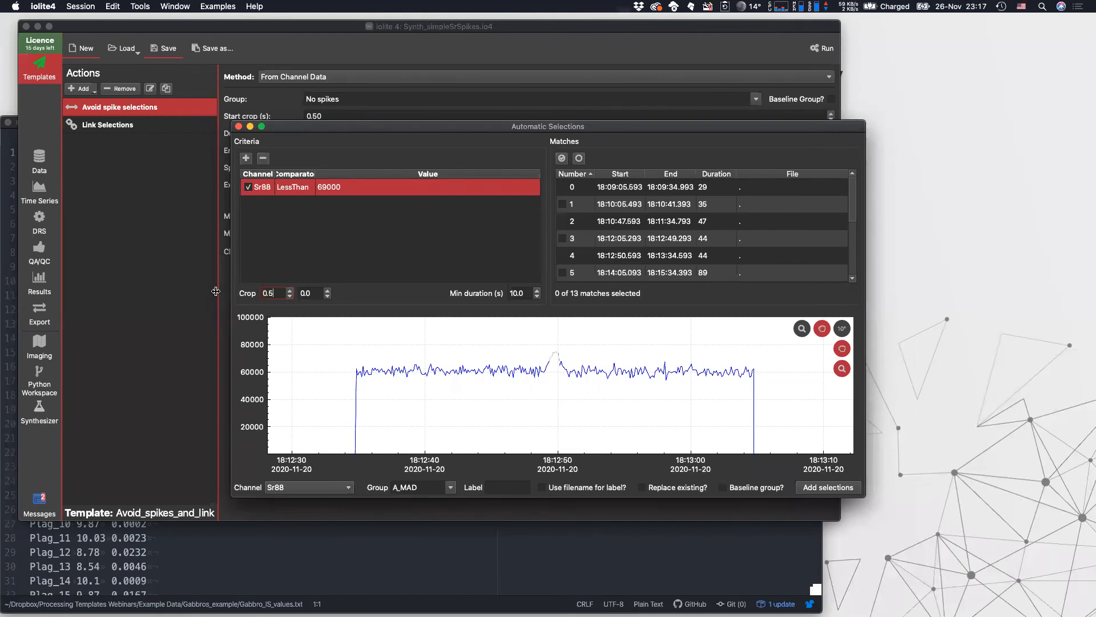
{"action": "left_click", "coordinate": [311, 293]}
{"action": "type", "text": "0.5"}
{"action": "key", "text": "Return"}
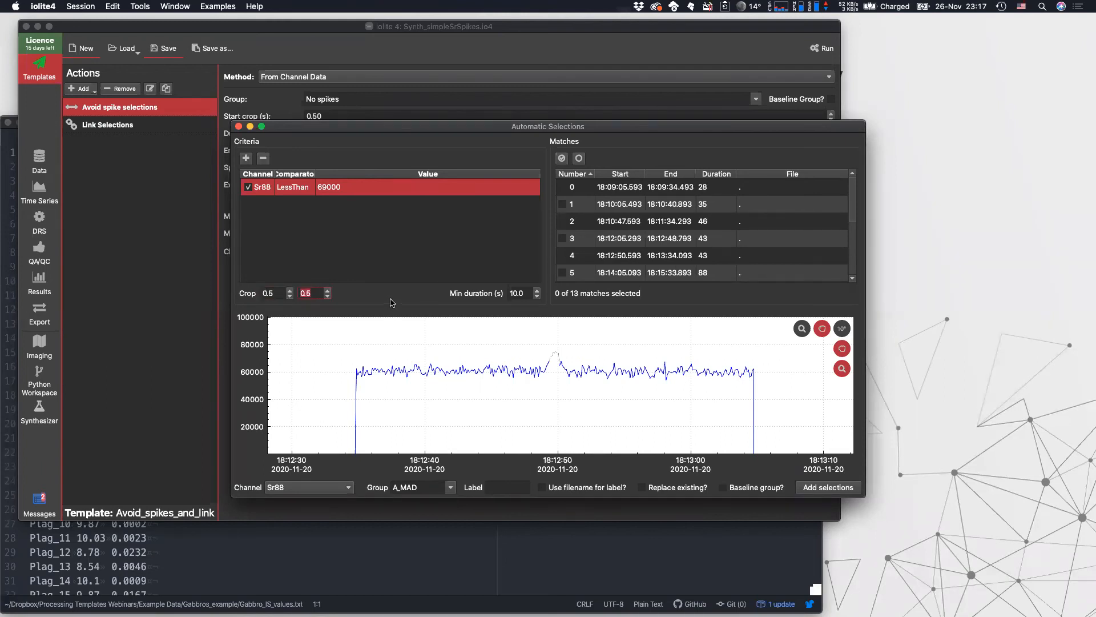
{"action": "left_click", "coordinate": [561, 158]}
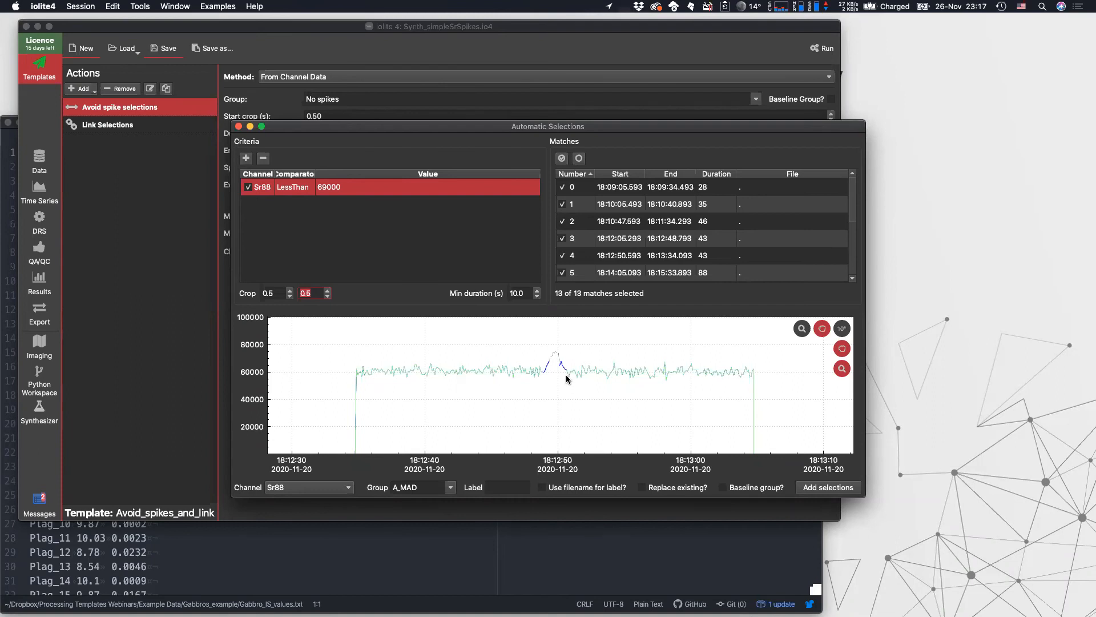
Step: Examine the cropped matches around the Sr88 spike near 18:12:50, and rescale the plot to the full session
{"action": "scroll", "coordinate": [571, 372], "scroll_direction": "down", "scroll_amount": 3}
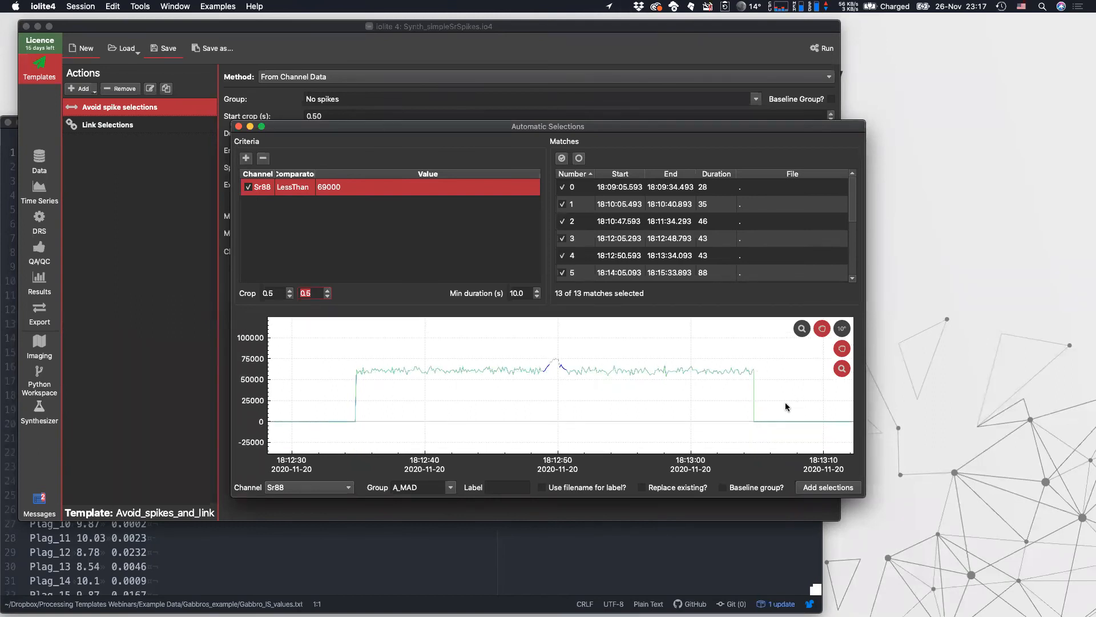
{"action": "left_click", "coordinate": [841, 369]}
{"action": "left_click", "coordinate": [803, 328]}
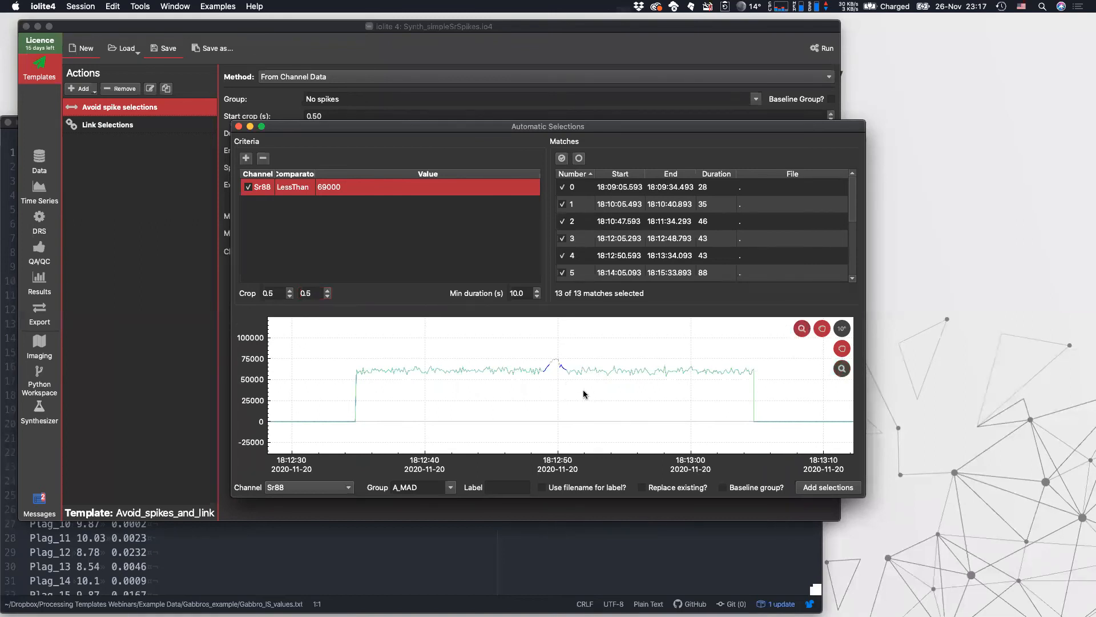
{"action": "scroll", "coordinate": [584, 392], "scroll_direction": "down", "scroll_amount": 1}
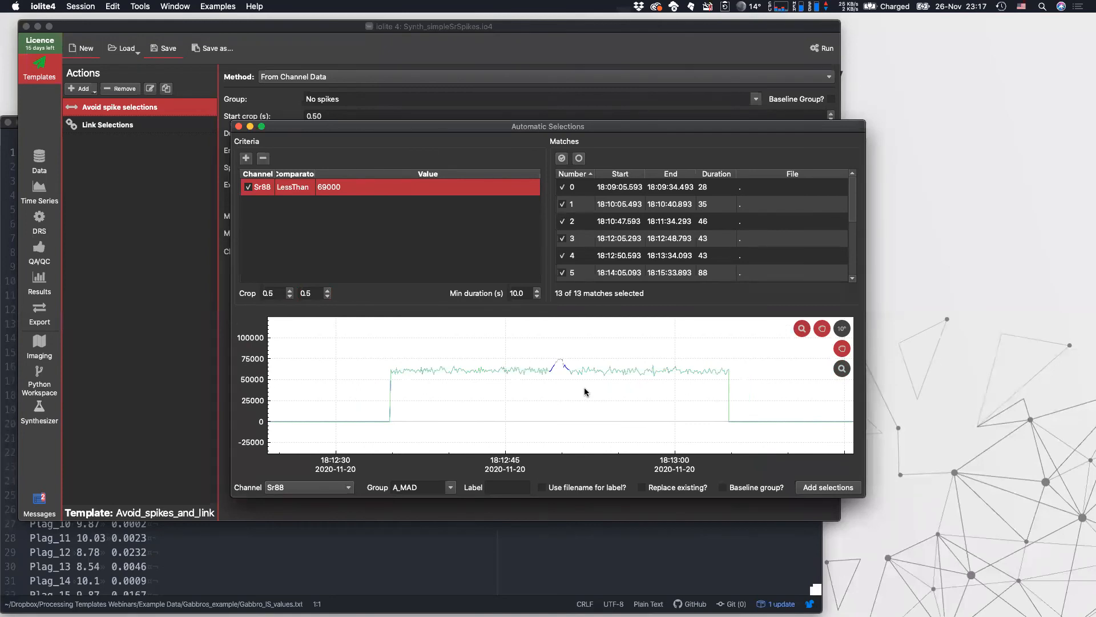
{"action": "scroll", "coordinate": [585, 392], "scroll_direction": "down", "scroll_amount": 5}
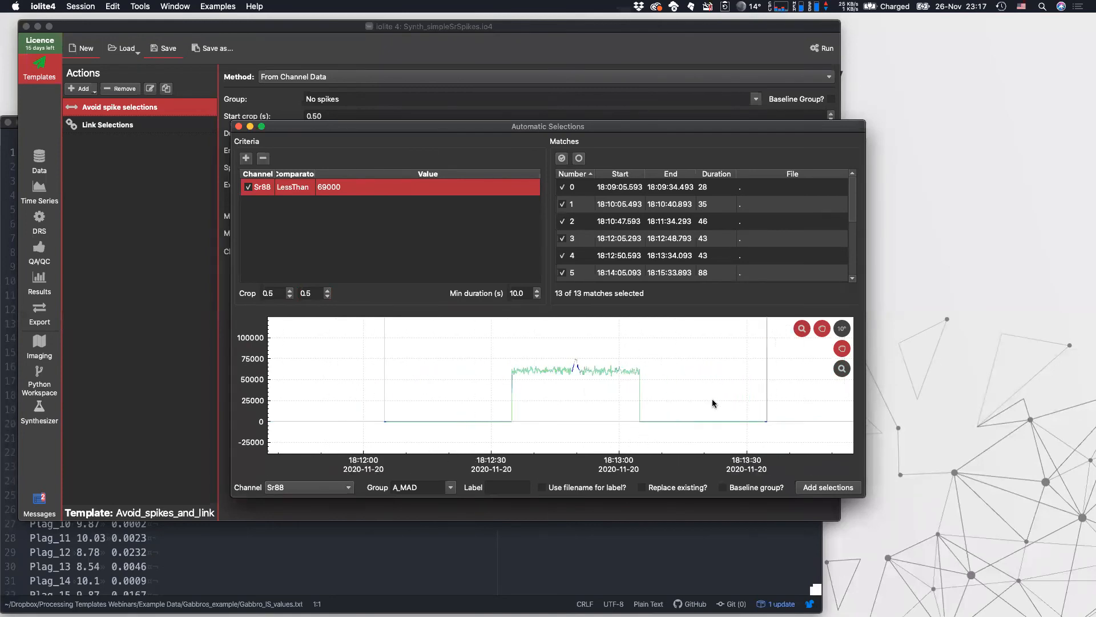
{"action": "right_click", "coordinate": [434, 366]}
{"action": "left_click", "coordinate": [444, 373]}
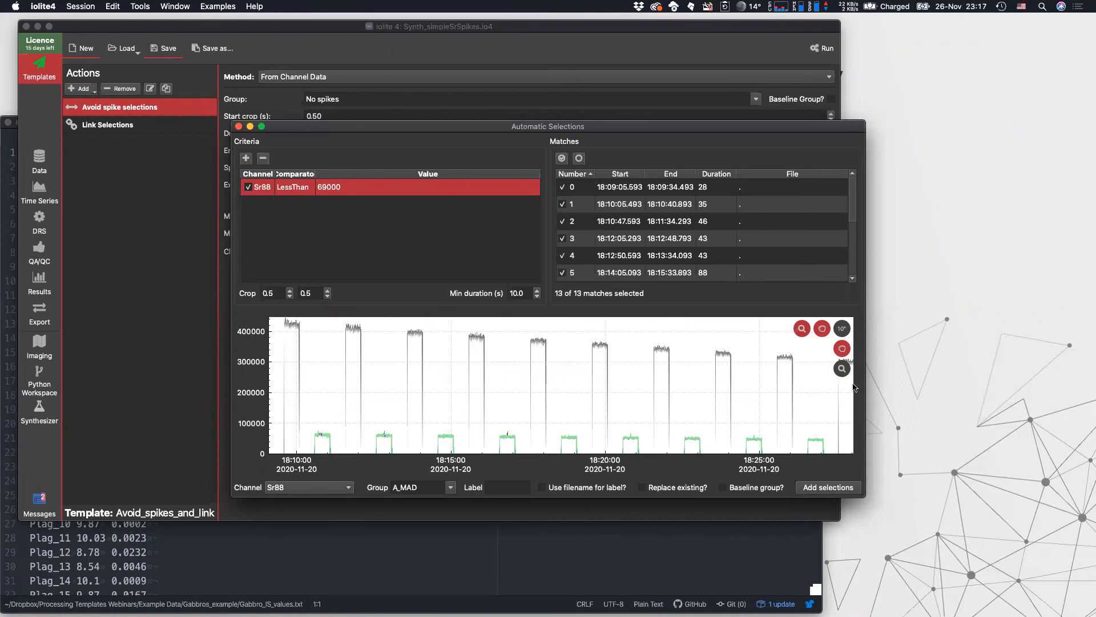
Step: Examine how the Sr88 matches treat the other signals in the session, including the spike near 18:24:50
{"action": "left_click", "coordinate": [841, 370]}
{"action": "left_click_drag", "start_coordinate": [497, 440], "coordinate": [461, 402]}
{"action": "left_click_drag", "start_coordinate": [324, 387], "coordinate": [563, 369]}
{"action": "left_click_drag", "start_coordinate": [357, 388], "coordinate": [493, 407]}
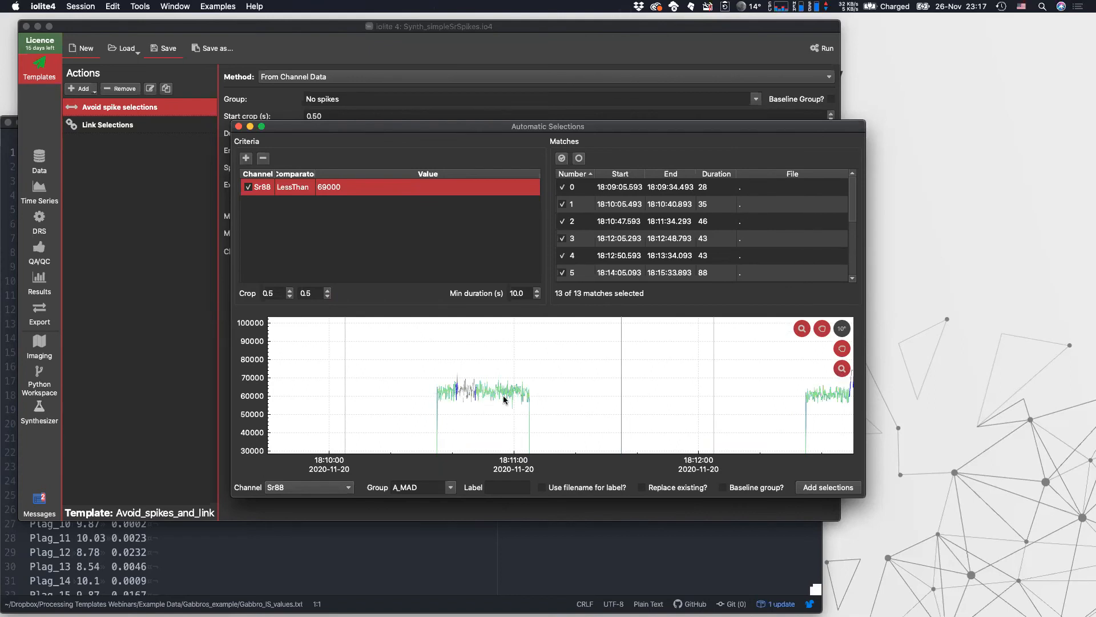
{"action": "scroll", "coordinate": [467, 388], "scroll_direction": "down", "scroll_amount": 6}
{"action": "scroll", "coordinate": [551, 409], "scroll_direction": "down", "scroll_amount": 4}
{"action": "scroll", "coordinate": [614, 405], "scroll_direction": "up", "scroll_amount": 6}
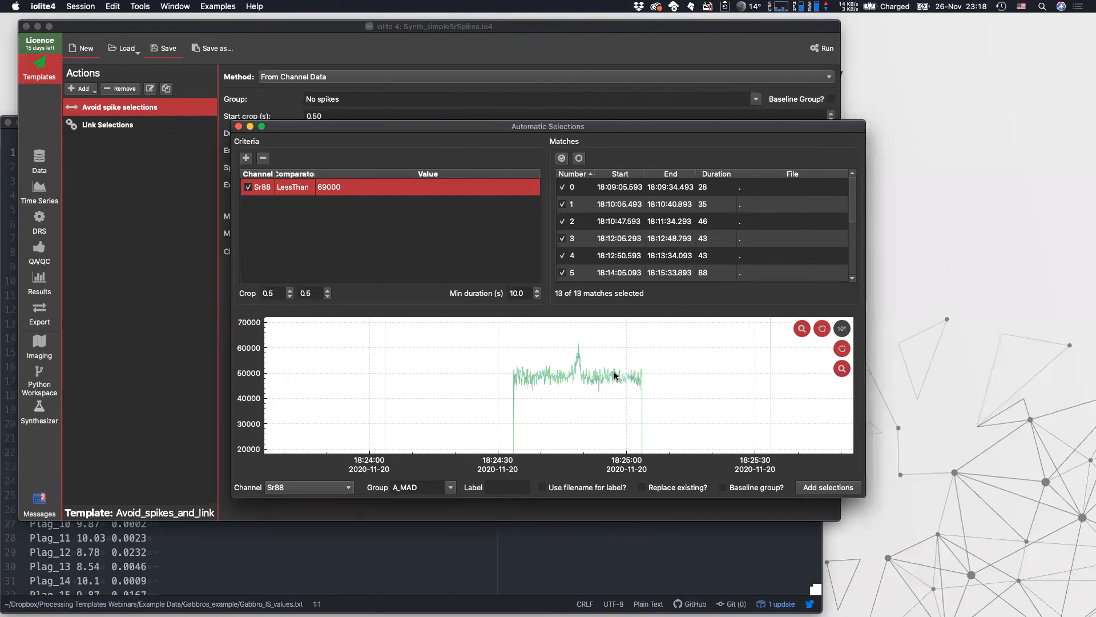
Step: Change the criterion's channel to Sr88_ppm, and plot the Sr88_ppm channel rescaled to its data
{"action": "double_click", "coordinate": [262, 188]}
{"action": "left_click", "coordinate": [264, 188]}
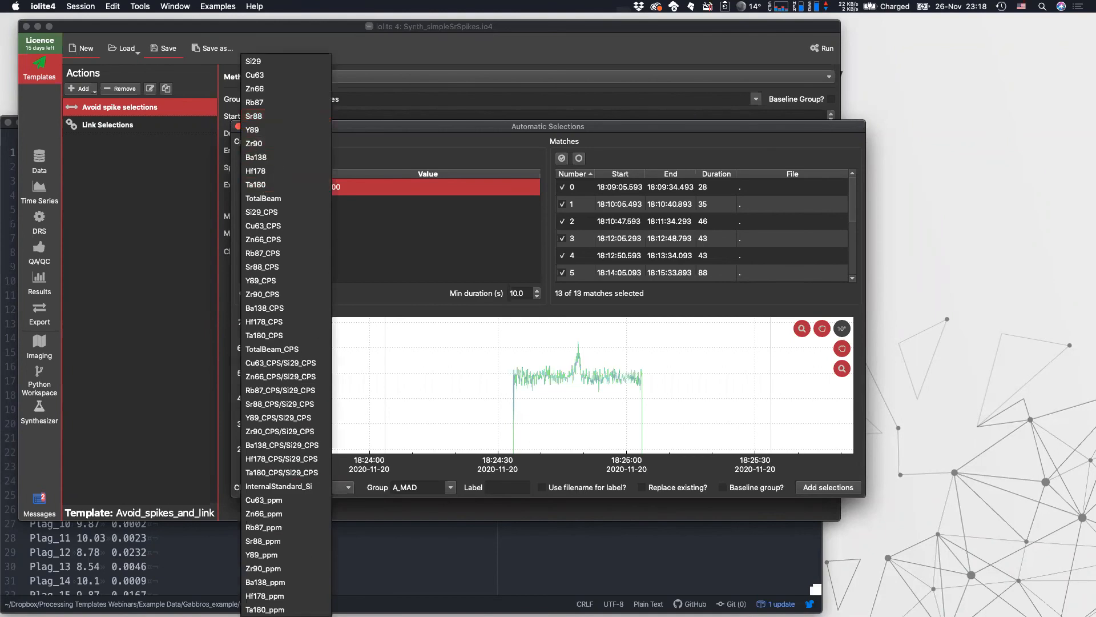
{"action": "left_click", "coordinate": [252, 542]}
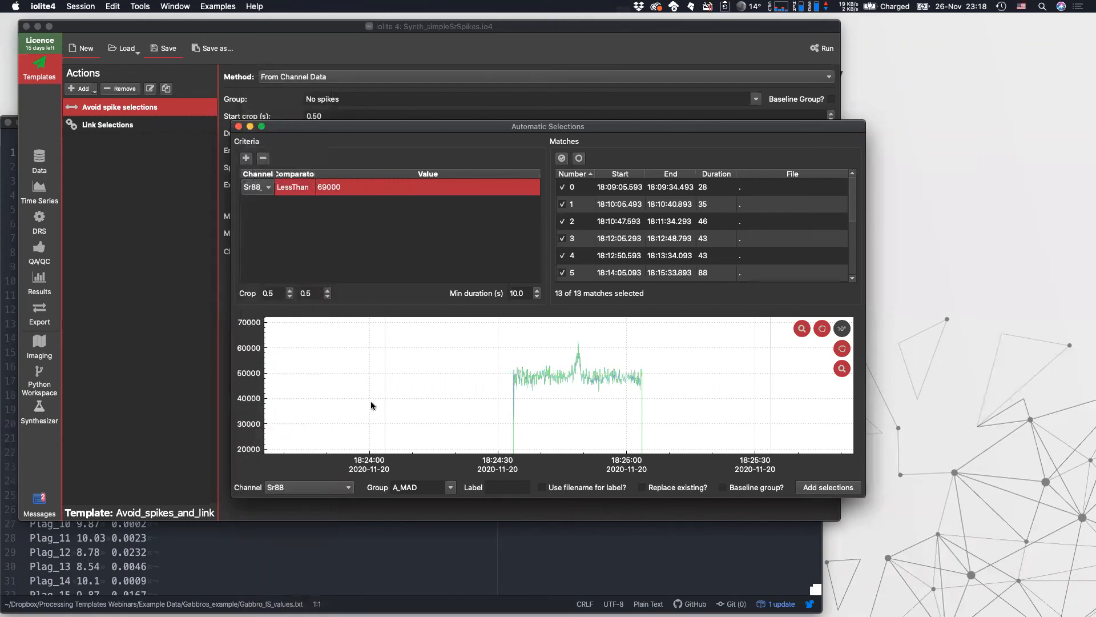
{"action": "left_click", "coordinate": [311, 490]}
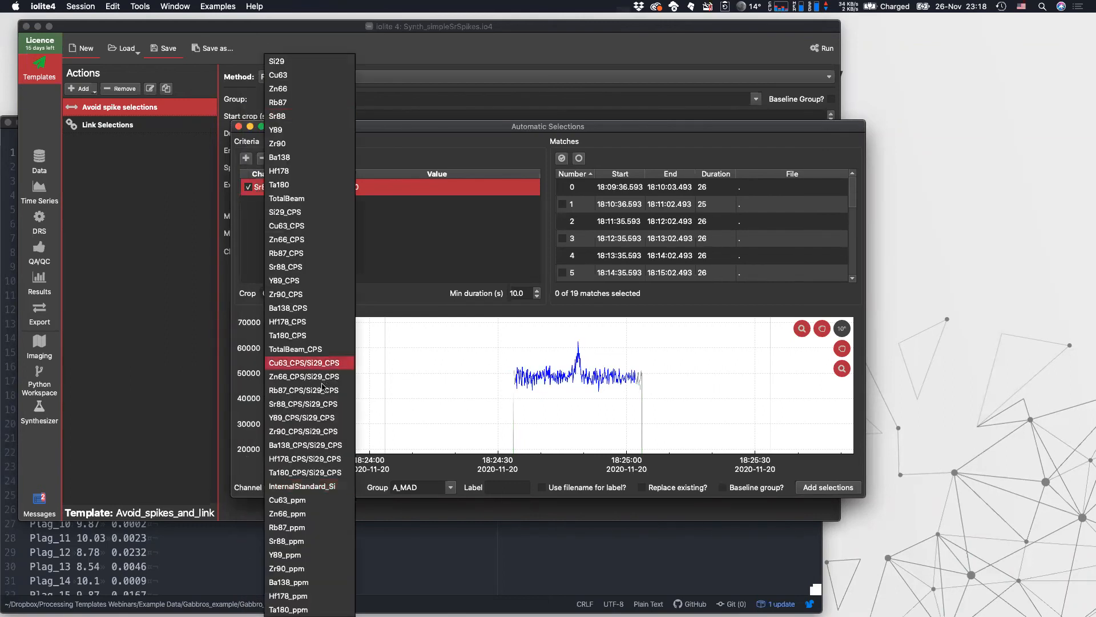
{"action": "left_click", "coordinate": [290, 541]}
{"action": "right_click", "coordinate": [545, 381]}
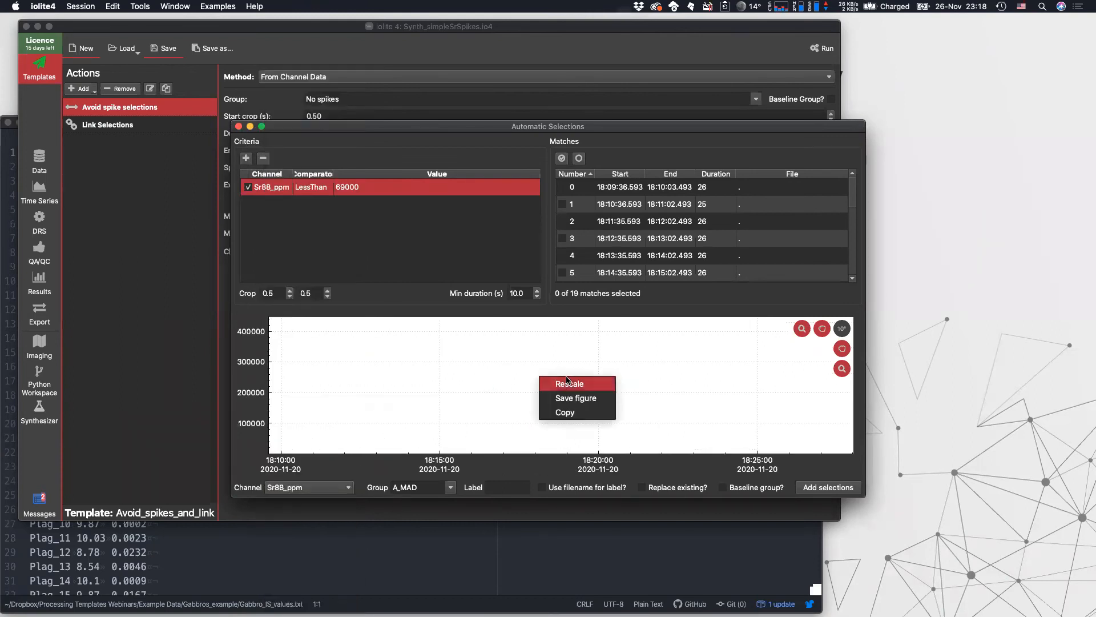
{"action": "left_click", "coordinate": [565, 385]}
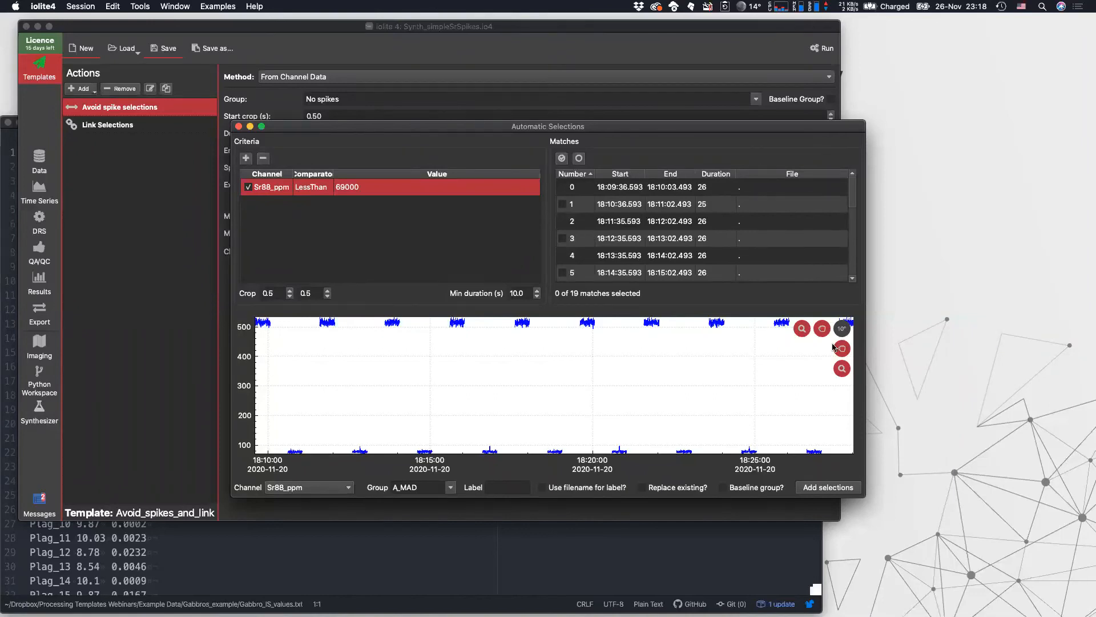
Step: Set the Sr88_ppm LessThan limit to 83 and select all the resulting matches
{"action": "left_click_drag", "start_coordinate": [429, 435], "coordinate": [455, 399]}
{"action": "scroll", "coordinate": [401, 412], "scroll_direction": "up", "scroll_amount": 10}
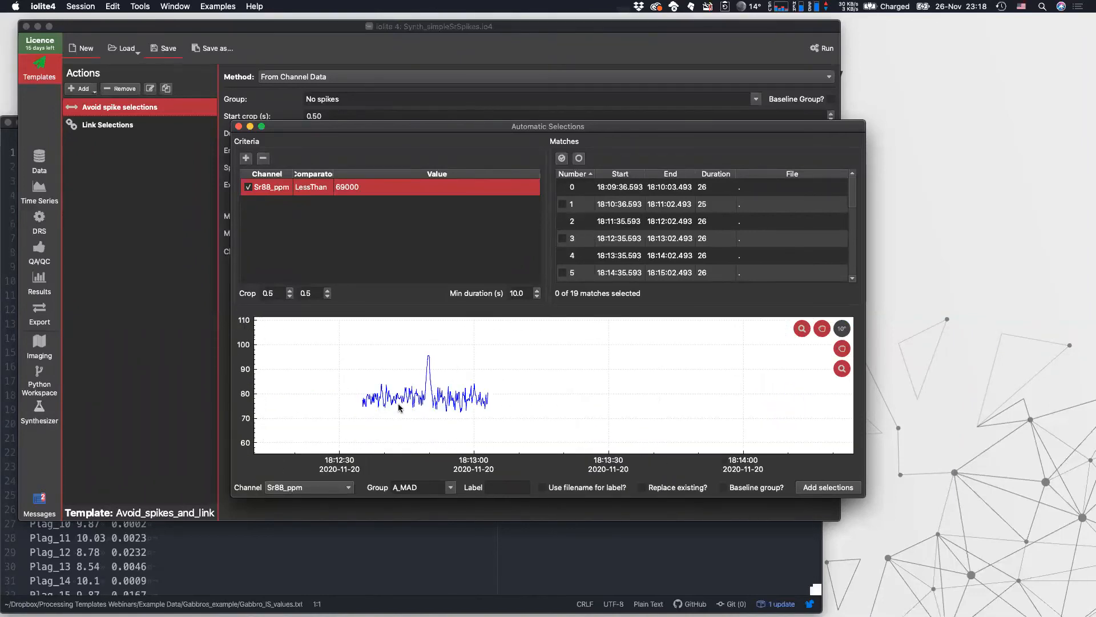
{"action": "scroll", "coordinate": [399, 406], "scroll_direction": "up", "scroll_amount": 2}
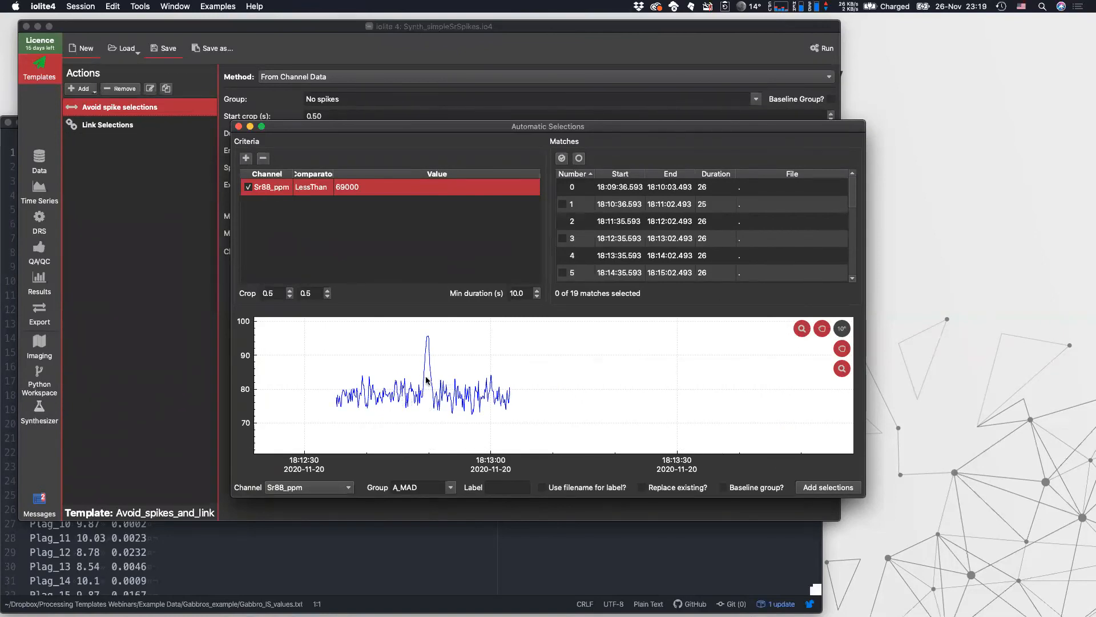
{"action": "double_click", "coordinate": [352, 190]}
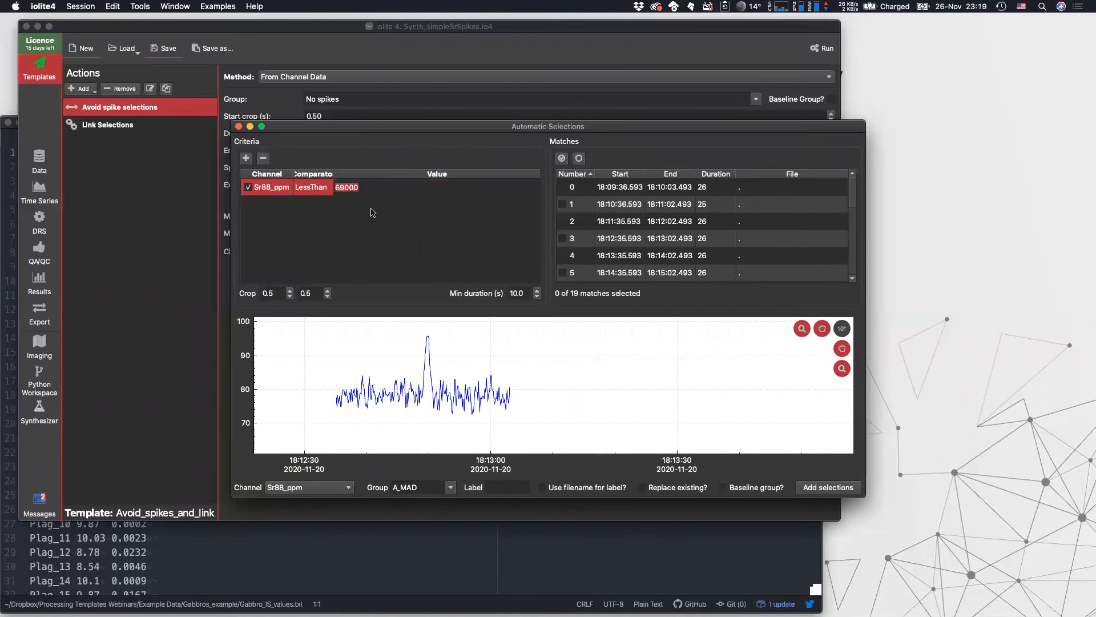
{"action": "type", "text": "83"}
{"action": "key", "text": "Return"}
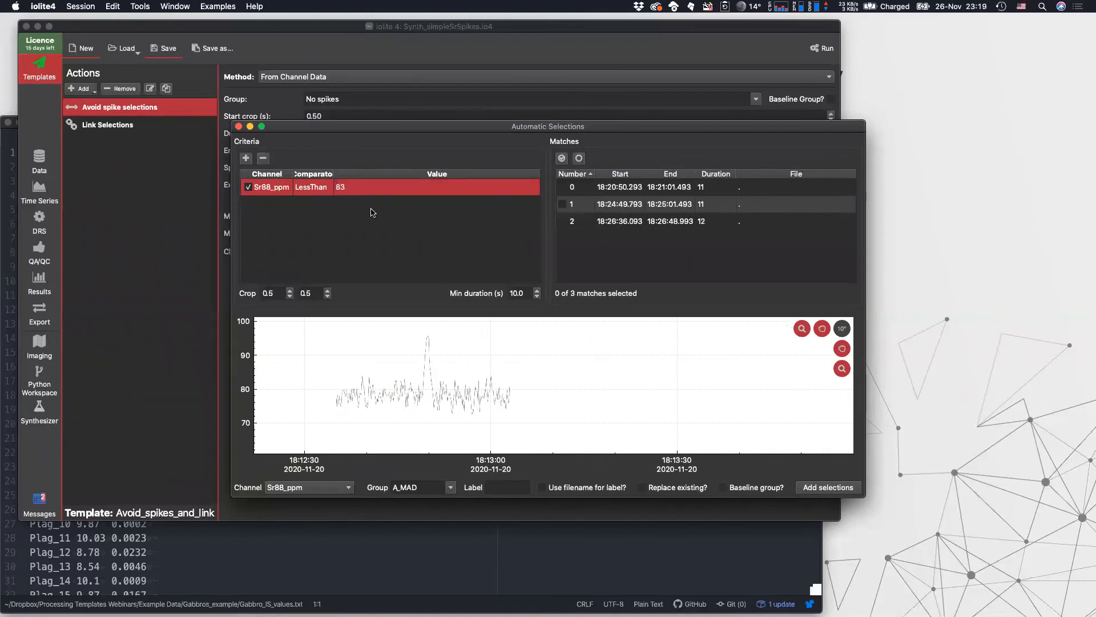
{"action": "left_click", "coordinate": [561, 159]}
{"action": "left_click", "coordinate": [929, 498]}
{"action": "key", "text": "Right"}
{"action": "key", "text": "Right"}
{"action": "key", "text": "Right"}
{"action": "key", "text": "Right"}
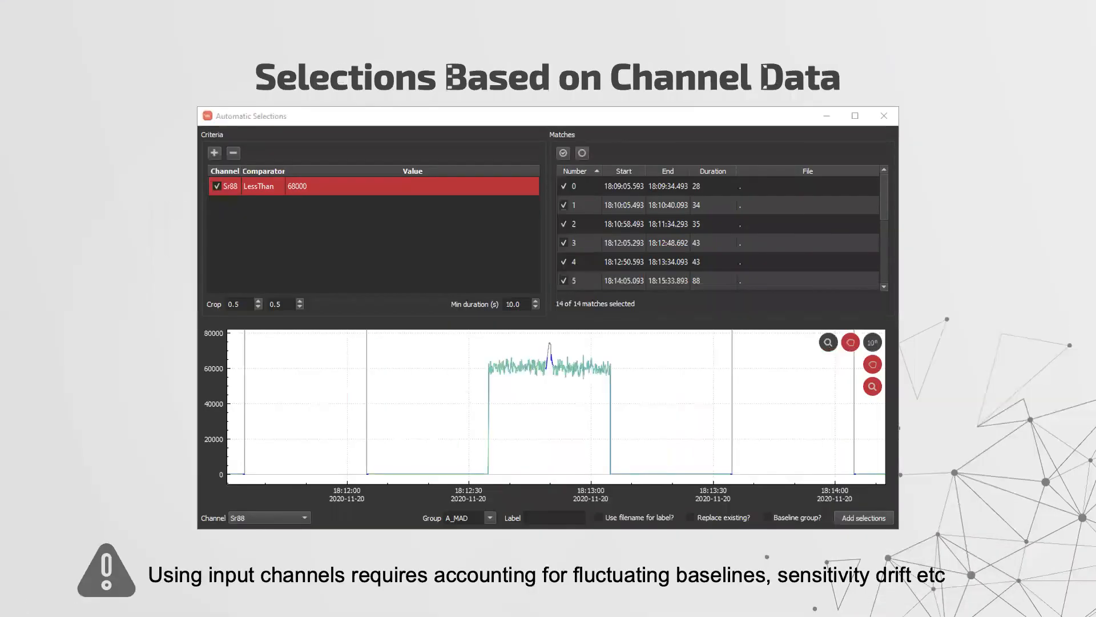
{"action": "key", "text": "Right"}
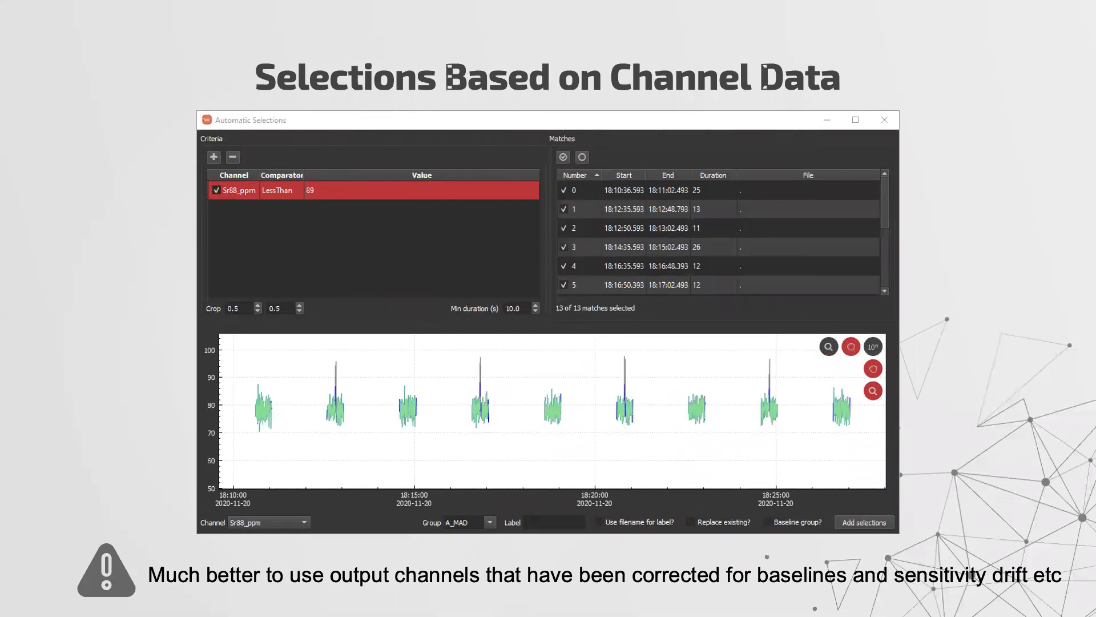
Step: Return to iolite 4 and set the Sr88_ppm LessThan limit to 89
{"action": "key", "text": "super+Tab"}
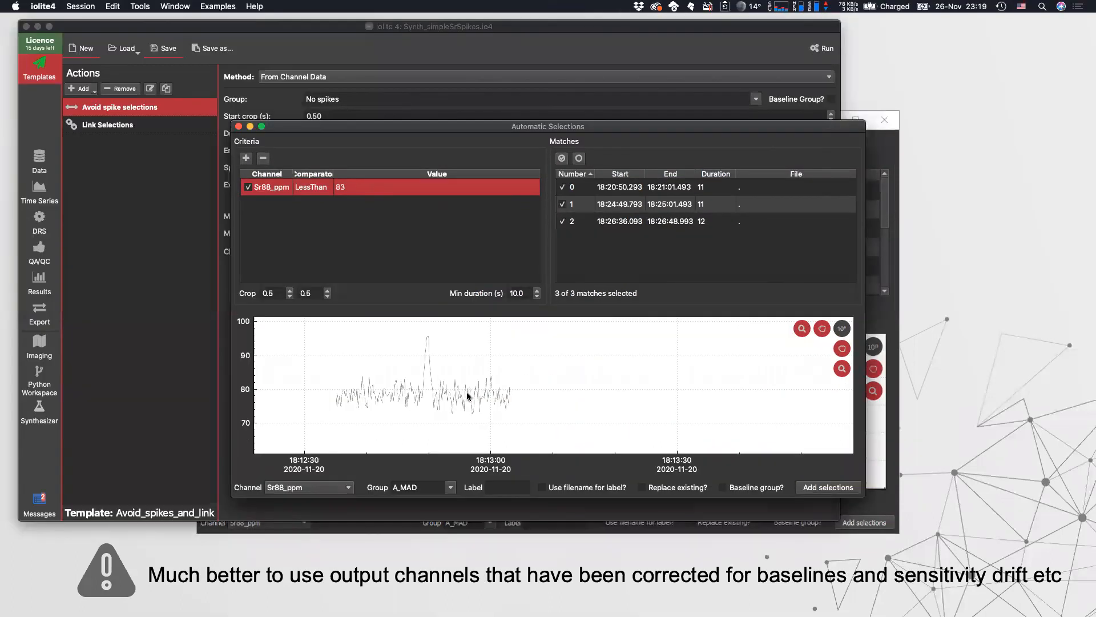
{"action": "double_click", "coordinate": [340, 188]}
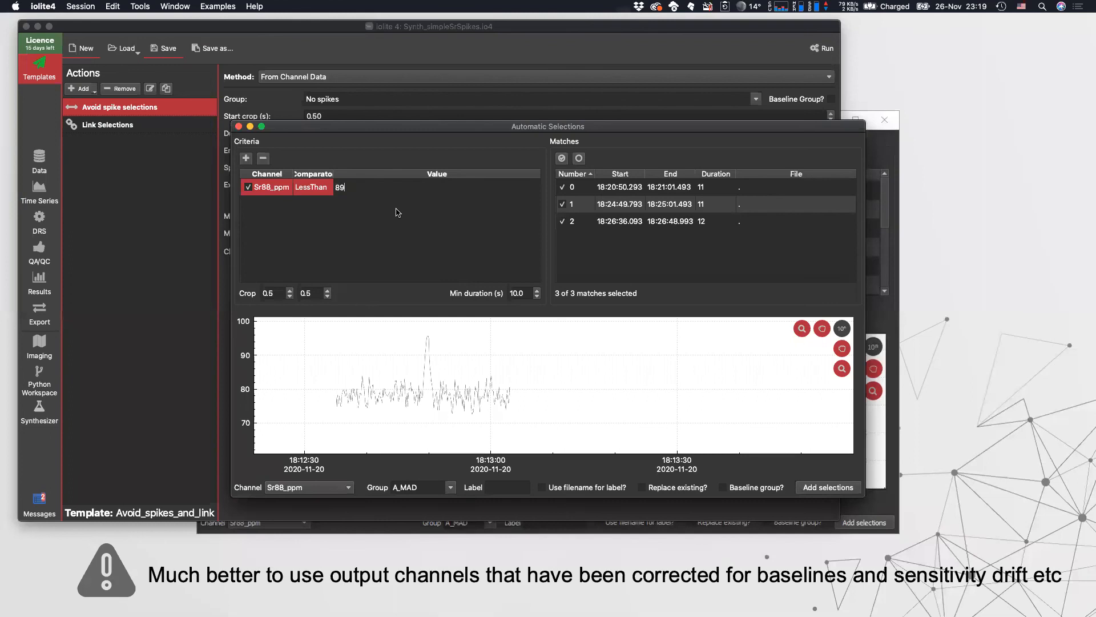
{"action": "key", "text": "Return"}
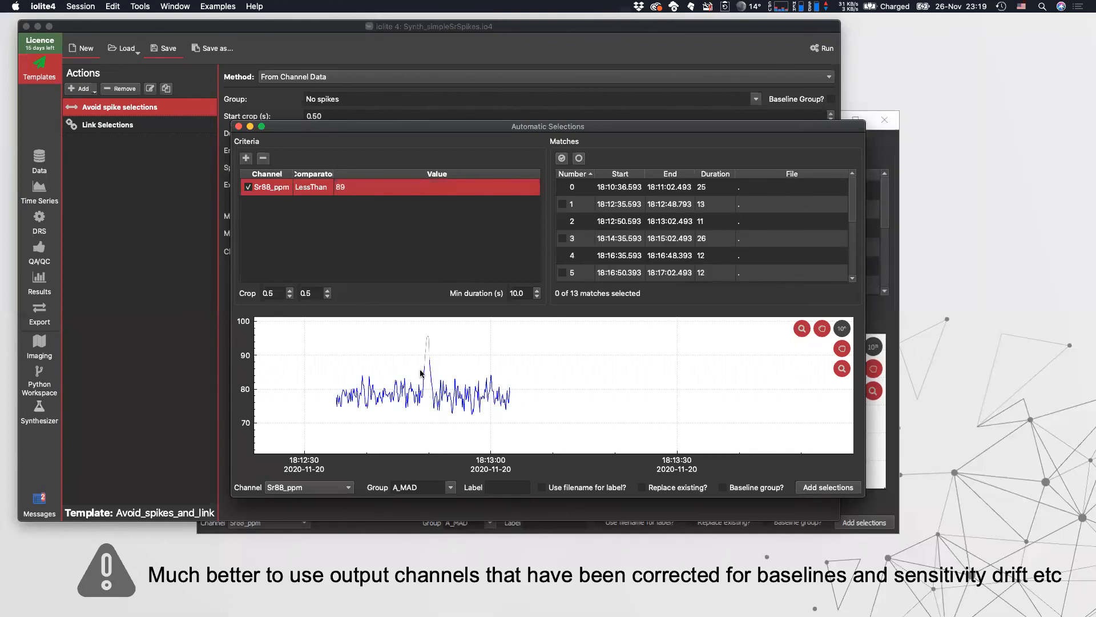
Step: Set both the start and end crop to 1.0 and select all the matches
{"action": "left_click", "coordinate": [275, 293]}
{"action": "double_click", "coordinate": [260, 294]}
{"action": "type", "text": "1"}
{"action": "key", "text": "Tab"}
{"action": "type", "text": "1"}
{"action": "key", "text": "Tab"}
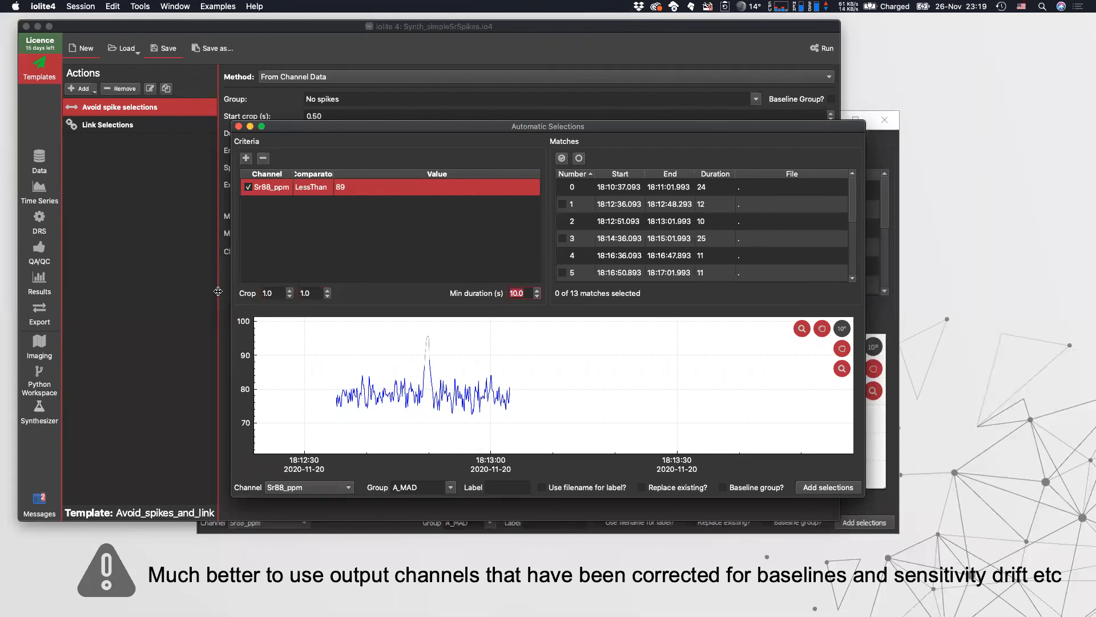
{"action": "left_click", "coordinate": [562, 158]}
Step: Examine how the Sr88_ppm matches avoid the spikes across the session, including the one near 18:20:50
{"action": "scroll", "coordinate": [553, 406], "scroll_direction": "down", "scroll_amount": 10}
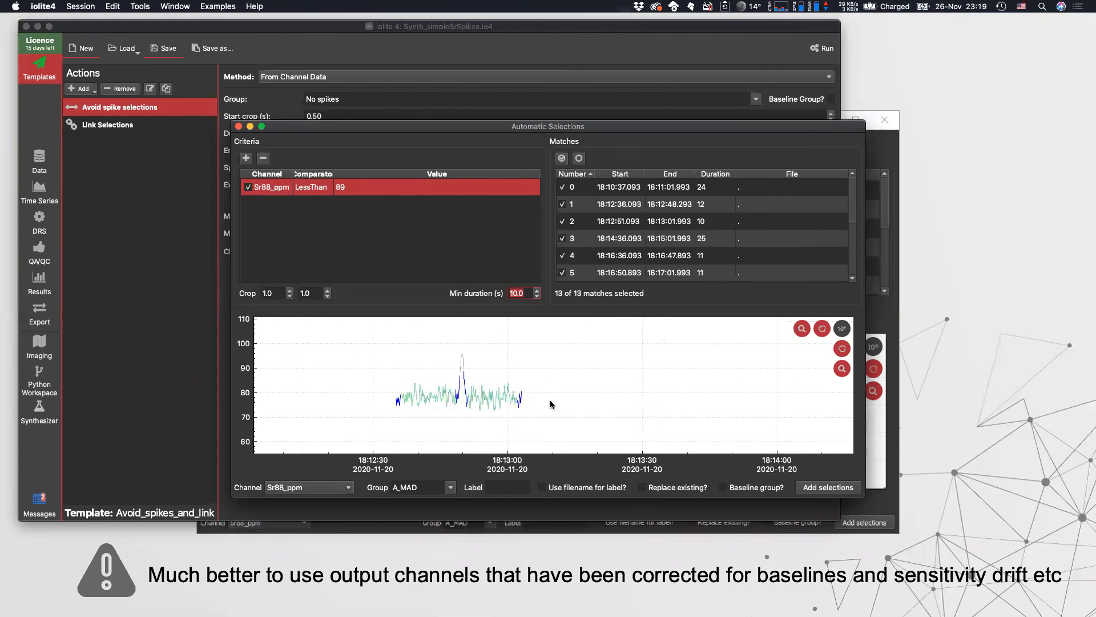
{"action": "scroll", "coordinate": [537, 391], "scroll_direction": "down", "scroll_amount": 1}
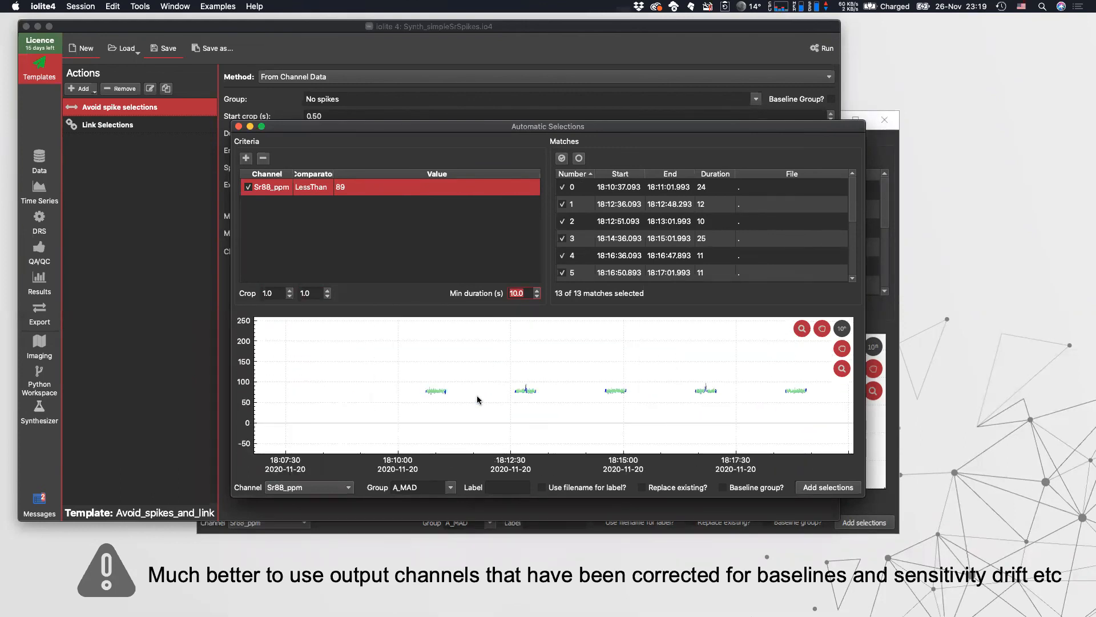
{"action": "left_click_drag", "start_coordinate": [426, 398], "coordinate": [476, 386]}
{"action": "scroll", "coordinate": [487, 380], "scroll_direction": "up", "scroll_amount": 1}
{"action": "scroll", "coordinate": [487, 380], "scroll_direction": "up", "scroll_amount": 1}
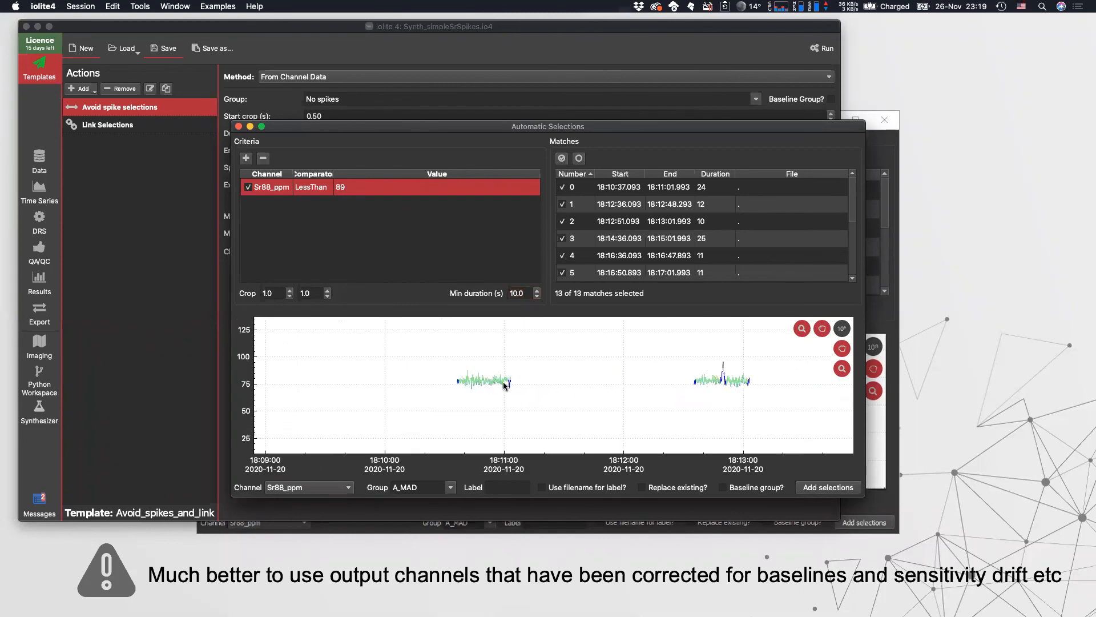
{"action": "scroll", "coordinate": [505, 385], "scroll_direction": "up", "scroll_amount": 1}
{"action": "scroll", "coordinate": [682, 392], "scroll_direction": "down", "scroll_amount": 2}
{"action": "mouse_move", "coordinate": [746, 385]}
{"action": "left_mouse_down"}
{"action": "mouse_move", "coordinate": [535, 392]}
{"action": "mouse_move", "coordinate": [498, 376]}
{"action": "left_mouse_up"}
{"action": "mouse_move", "coordinate": [707, 394]}
{"action": "left_mouse_down"}
{"action": "mouse_move", "coordinate": [518, 406]}
{"action": "mouse_move", "coordinate": [629, 395]}
{"action": "left_mouse_up"}
{"action": "scroll", "coordinate": [580, 387], "scroll_direction": "up", "scroll_amount": 3}
{"action": "scroll", "coordinate": [631, 395], "scroll_direction": "up", "scroll_amount": 4}
{"action": "scroll", "coordinate": [687, 398], "scroll_direction": "down", "scroll_amount": 1}
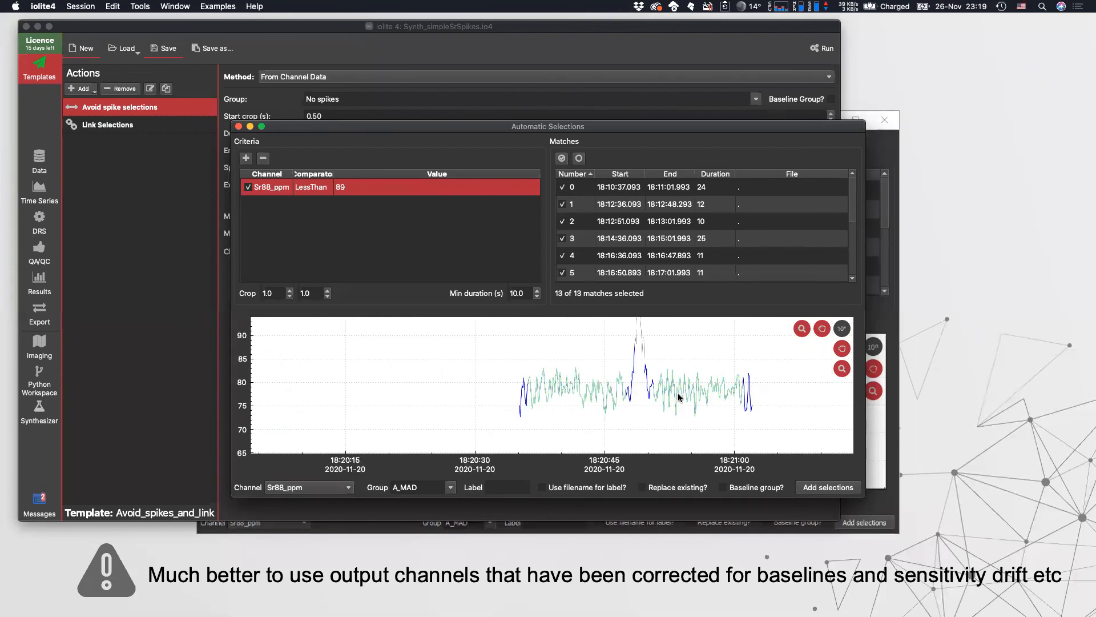
Step: Return to the template window and run only the Avoid spike selections action
{"action": "key", "text": "super+Tab"}
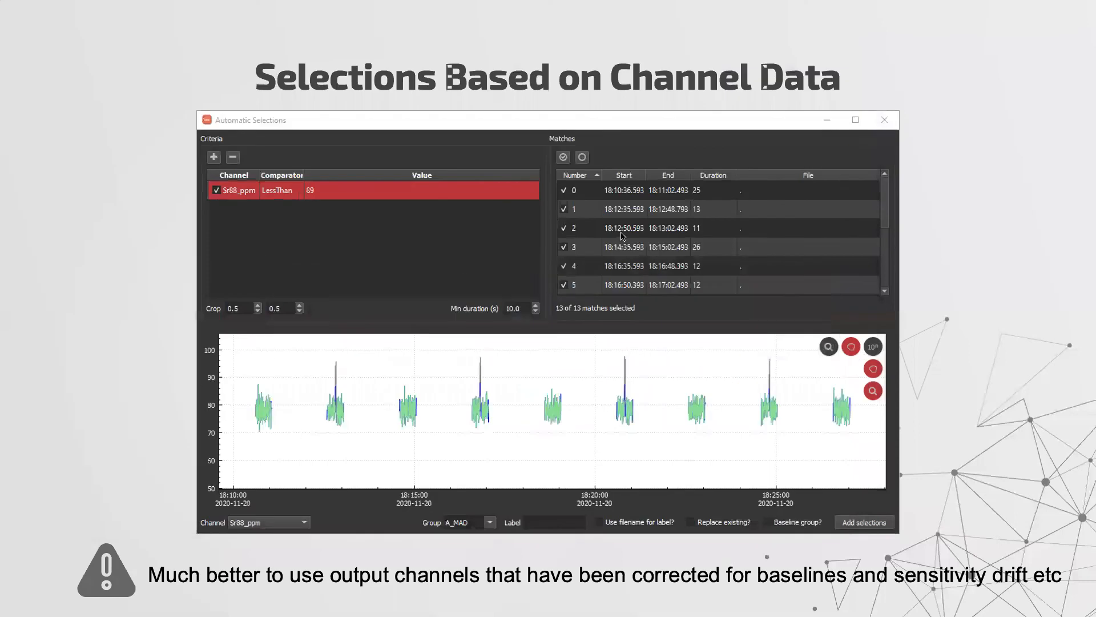
{"action": "key", "text": "super+Tab"}
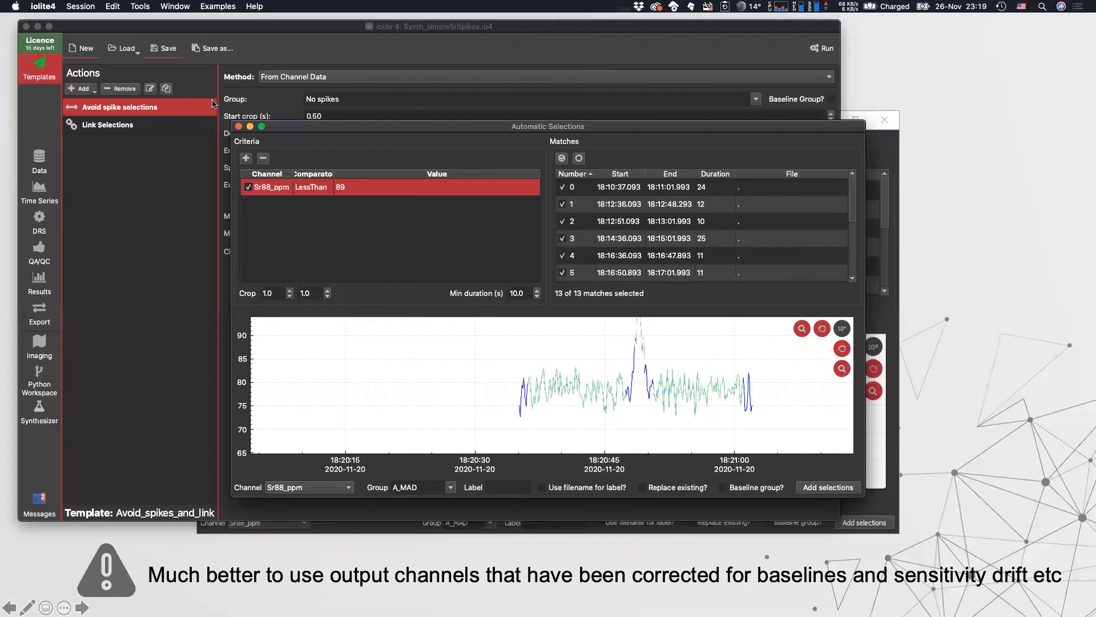
{"action": "left_click", "coordinate": [147, 203]}
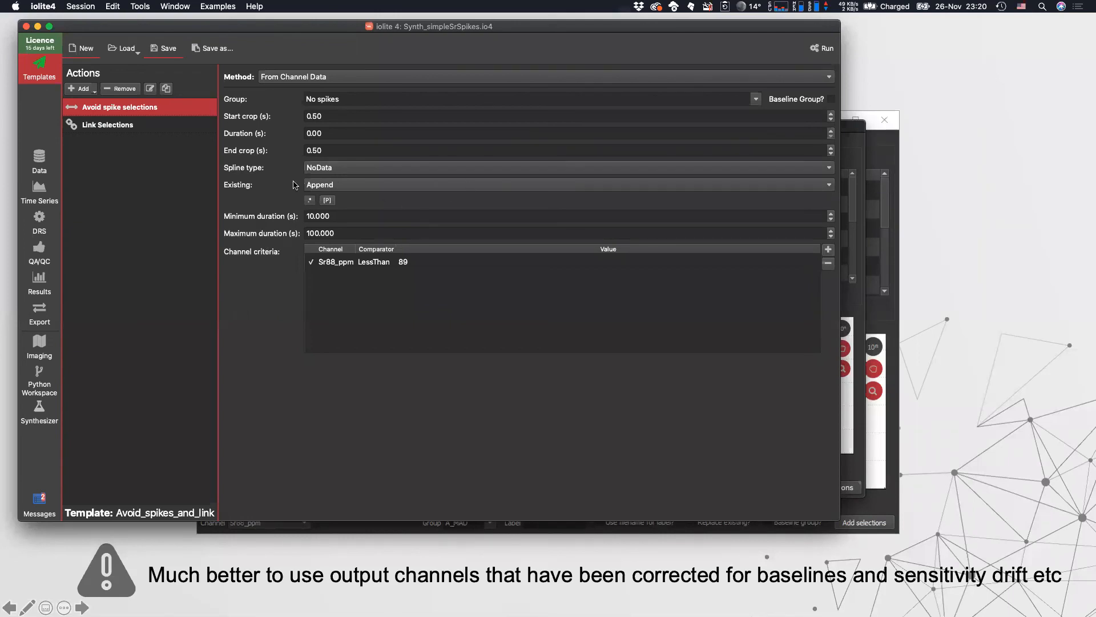
{"action": "right_click", "coordinate": [128, 109]}
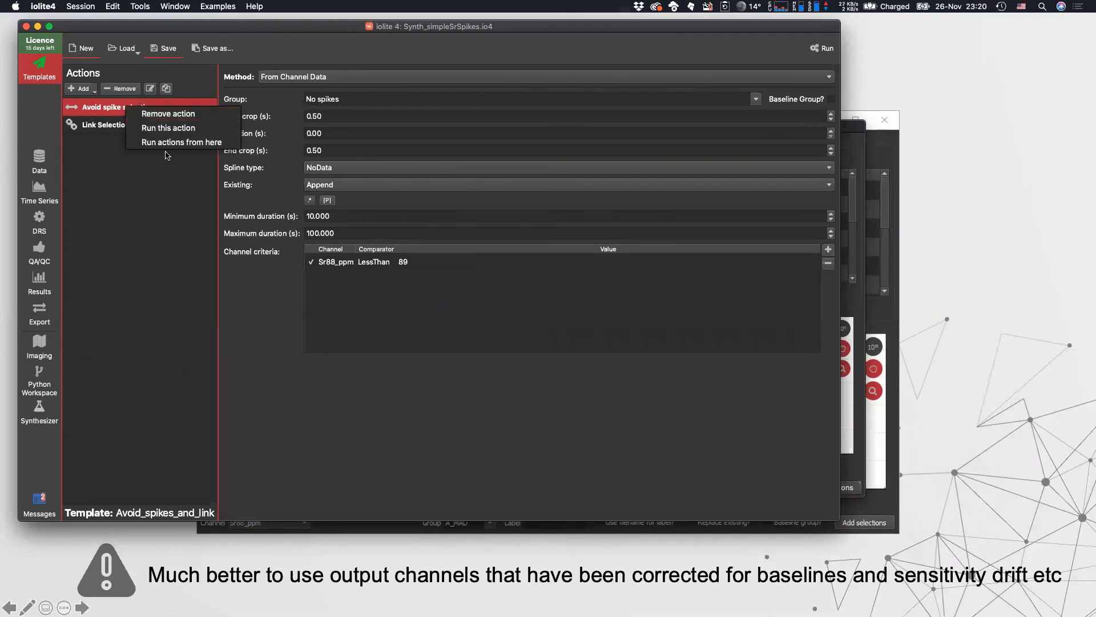
{"action": "left_click", "coordinate": [167, 128]}
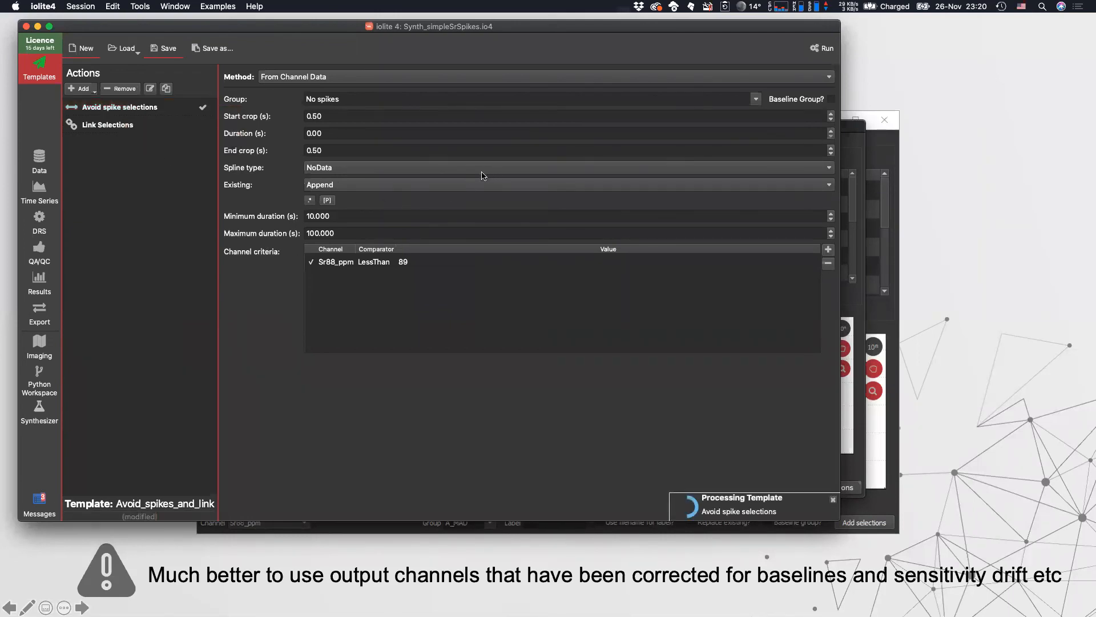
Step: Switch to the time series and view the Samp_r1 selections on Sr88 across the whole session
{"action": "left_click", "coordinate": [38, 195]}
{"action": "left_click", "coordinate": [122, 52]}
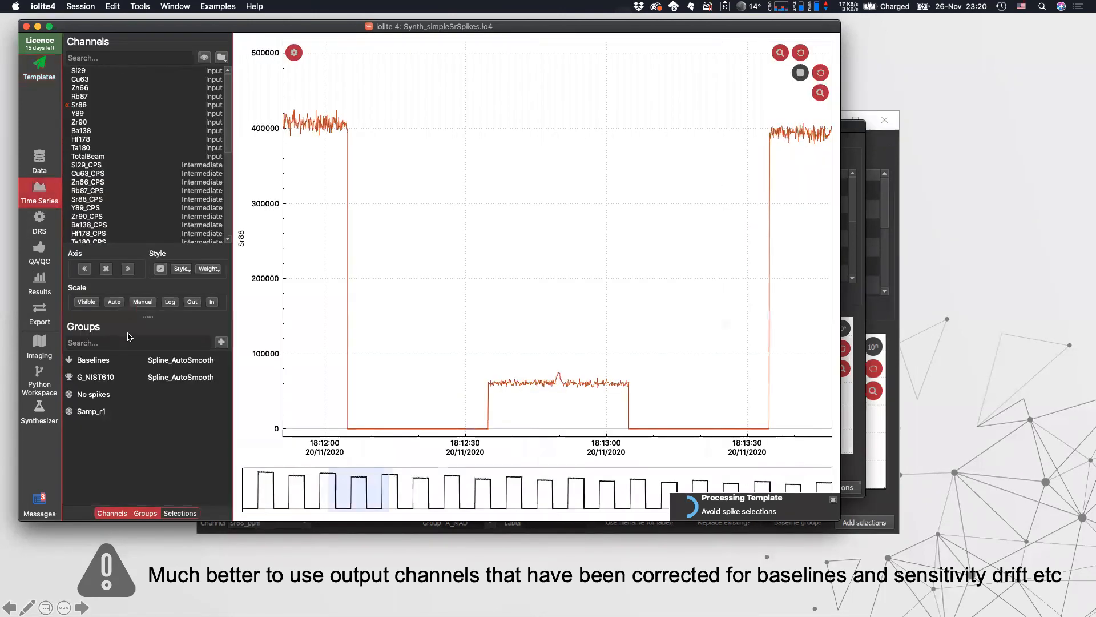
{"action": "left_click", "coordinate": [85, 412]}
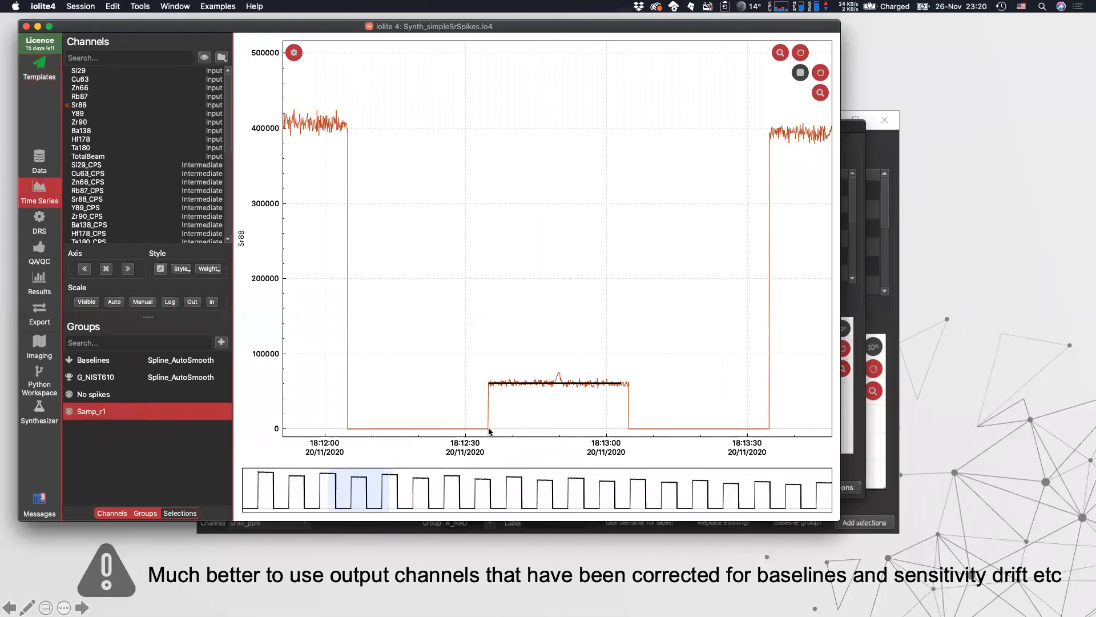
{"action": "double_click", "coordinate": [508, 483]}
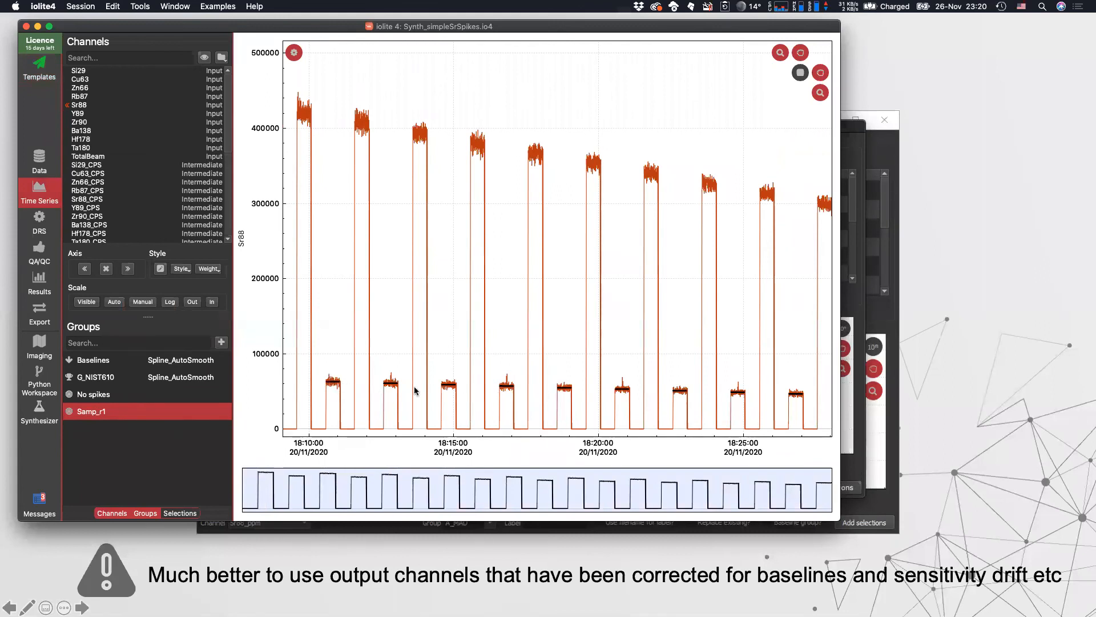
Step: Display the No spikes group and inspect its selections on either side of the Sr88 spike near 18:12:50
{"action": "left_click", "coordinate": [93, 394]}
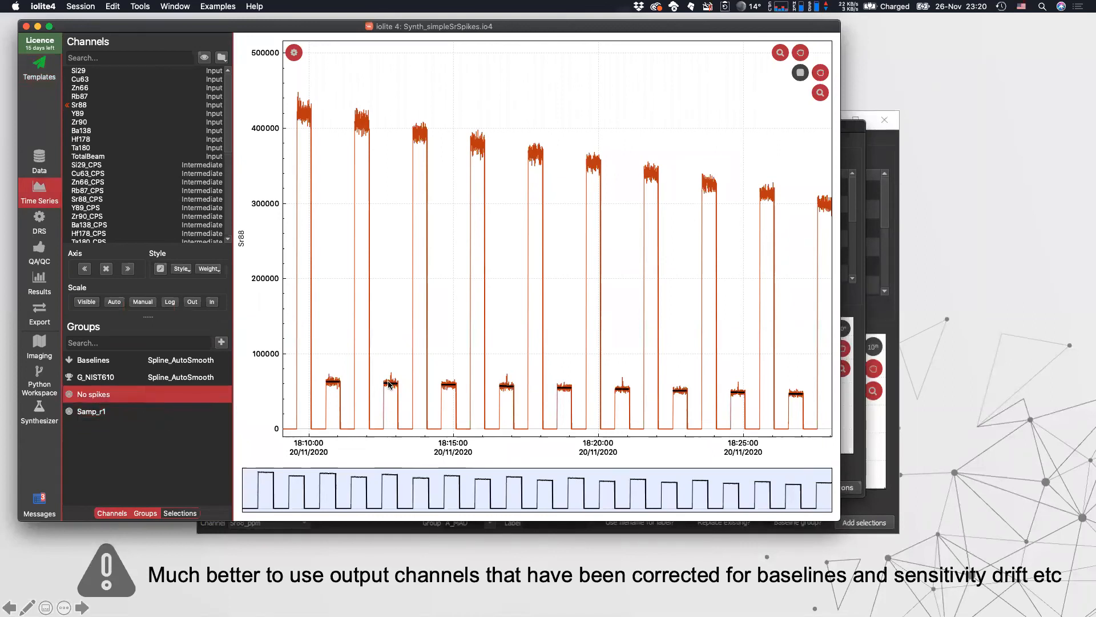
{"action": "scroll", "coordinate": [393, 386], "scroll_direction": "up", "scroll_amount": 1}
{"action": "scroll", "coordinate": [392, 379], "scroll_direction": "up", "scroll_amount": 3}
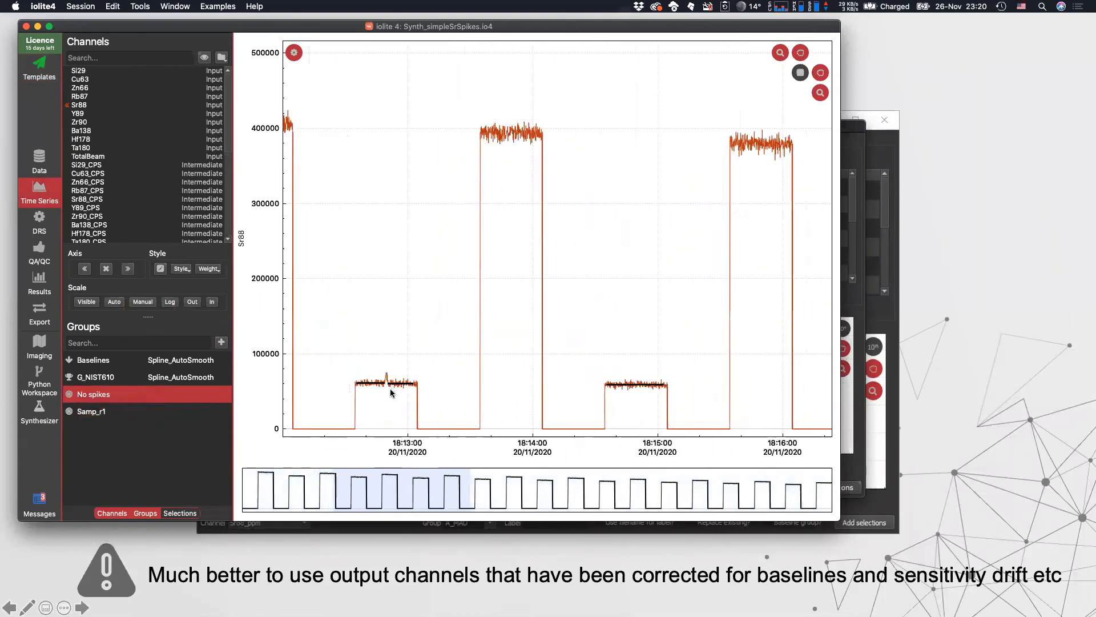
{"action": "scroll", "coordinate": [444, 365], "scroll_direction": "up", "scroll_amount": 4}
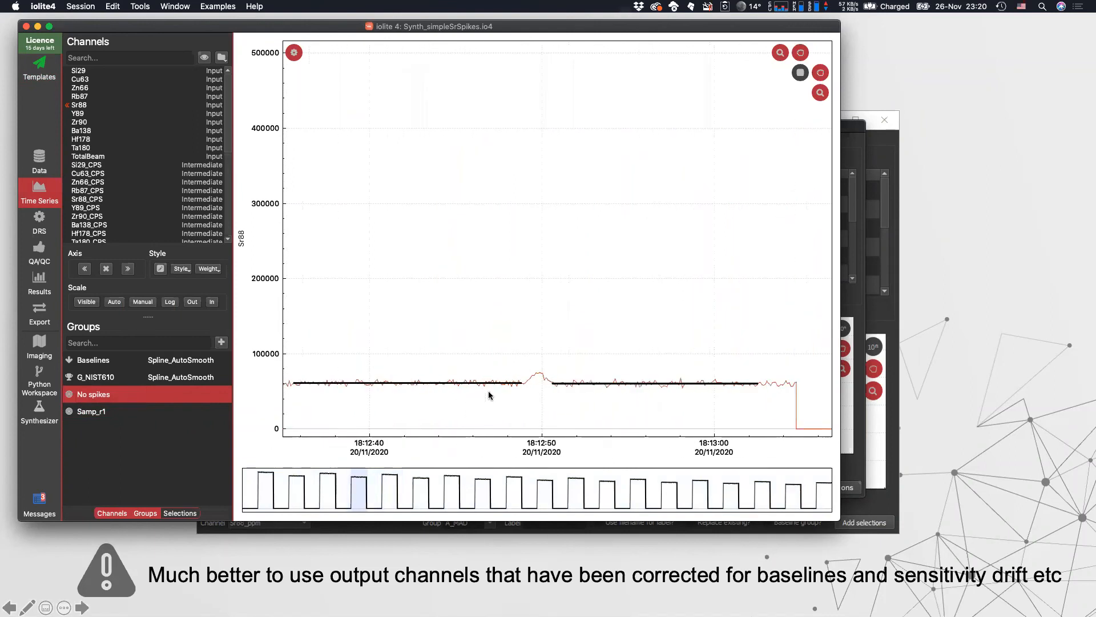
{"action": "scroll", "coordinate": [560, 390], "scroll_direction": "down", "scroll_amount": 5}
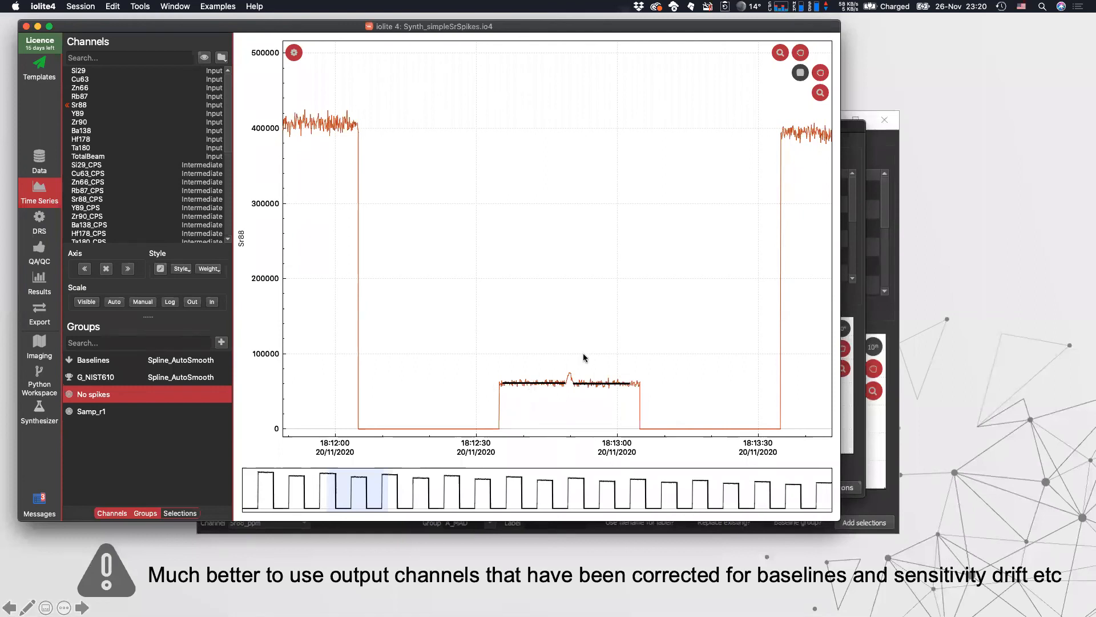
{"action": "scroll", "coordinate": [567, 383], "scroll_direction": "up", "scroll_amount": 2}
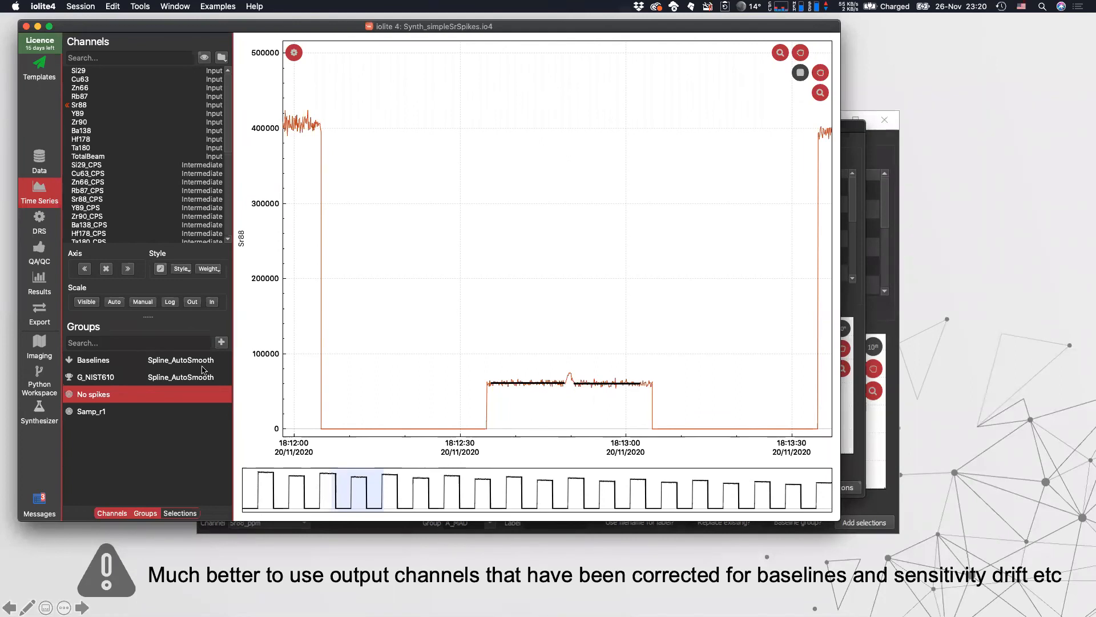
Step: Return to the processing template and run only the Link Selections action for the No spikes group
{"action": "left_click", "coordinate": [39, 70]}
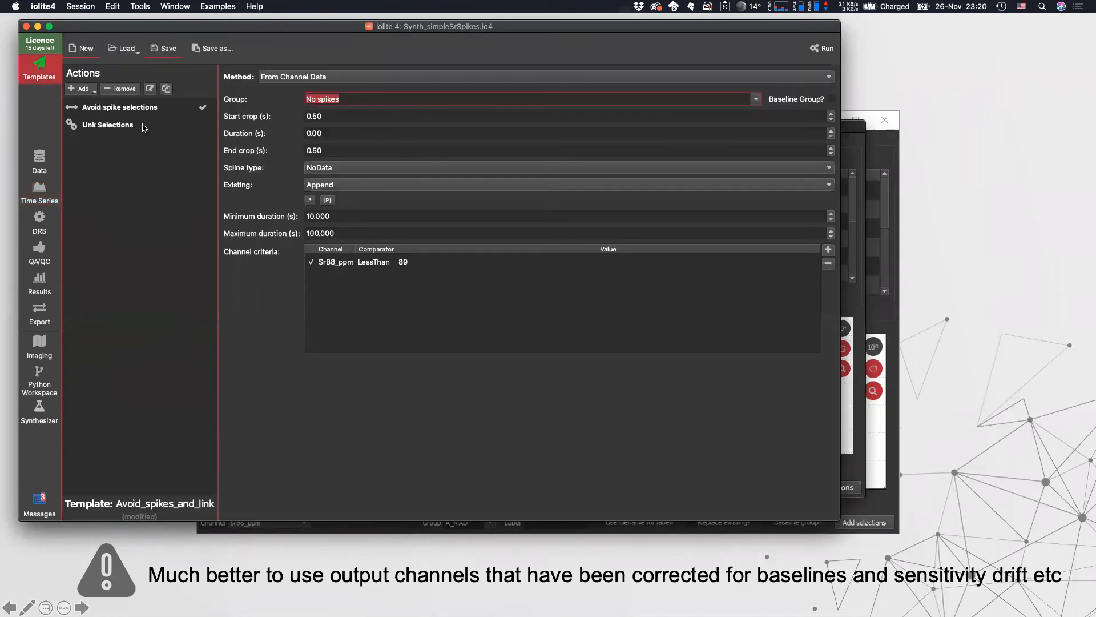
{"action": "left_click", "coordinate": [106, 129]}
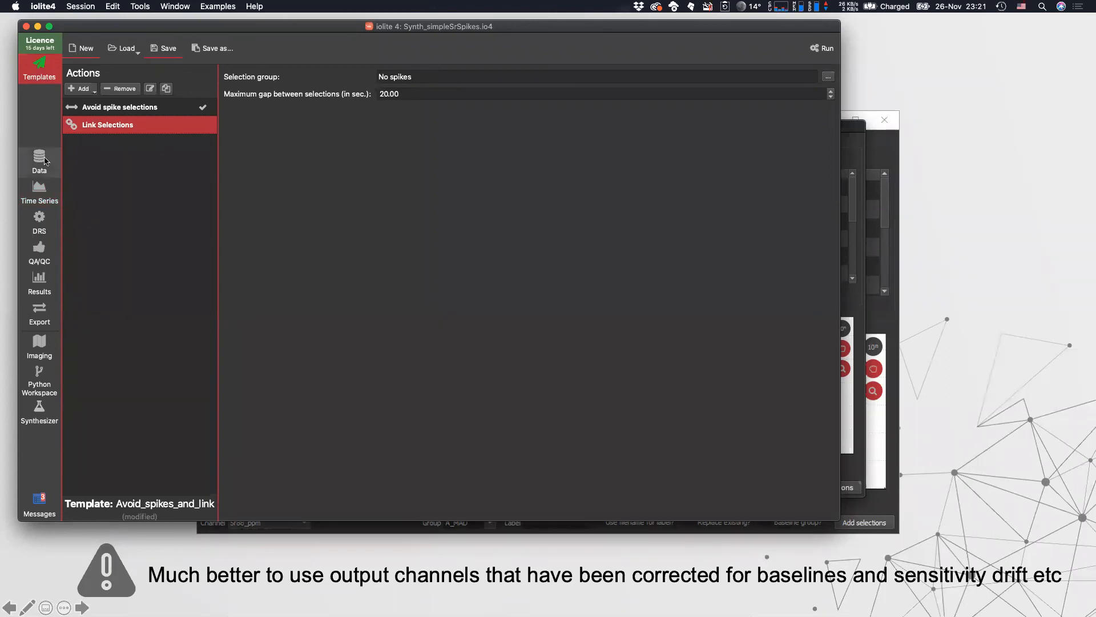
{"action": "left_click", "coordinate": [39, 191]}
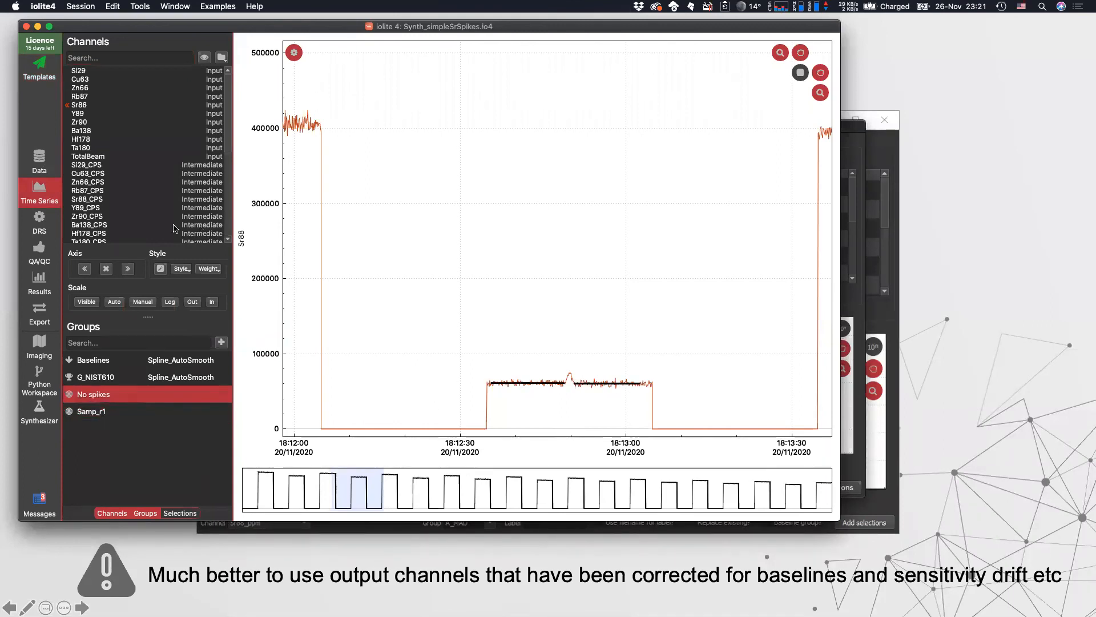
{"action": "left_click", "coordinate": [37, 62]}
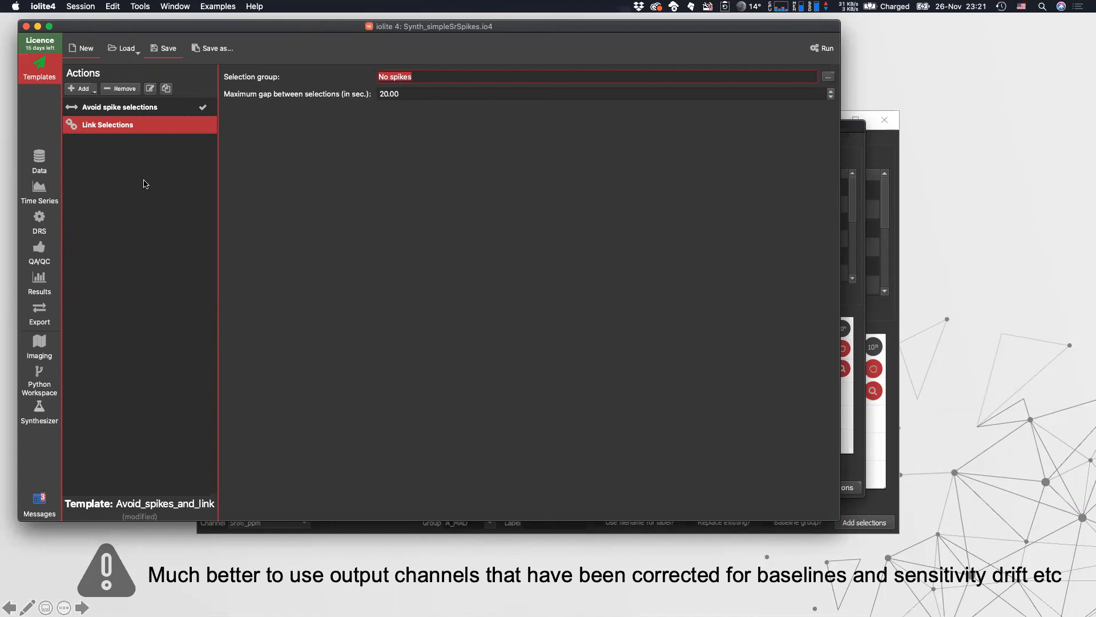
{"action": "right_click", "coordinate": [115, 127]}
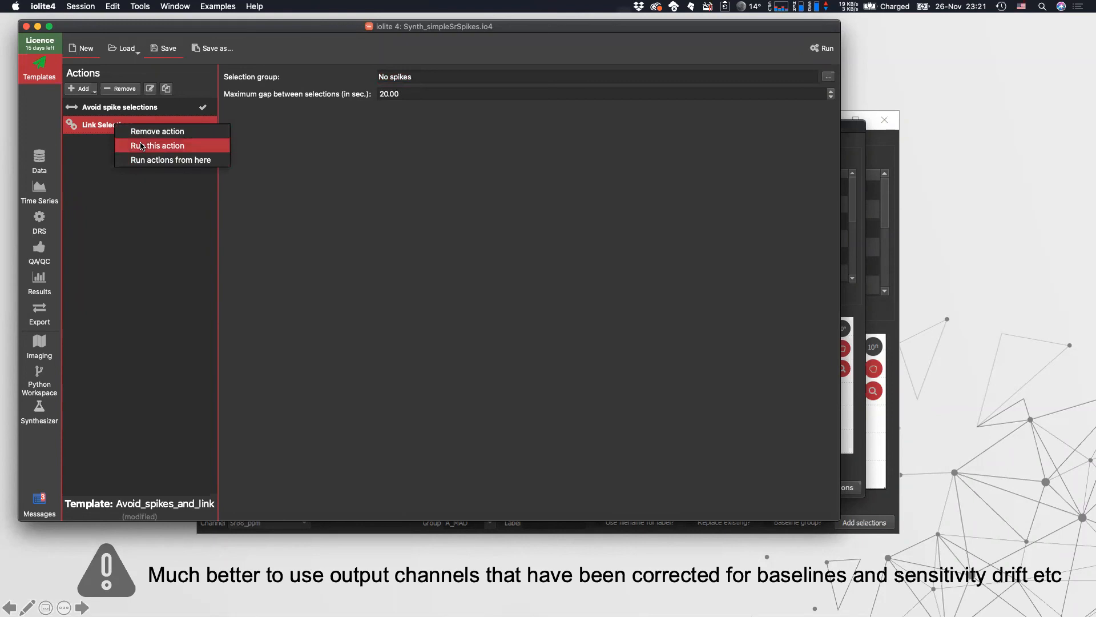
{"action": "left_click", "coordinate": [142, 147]}
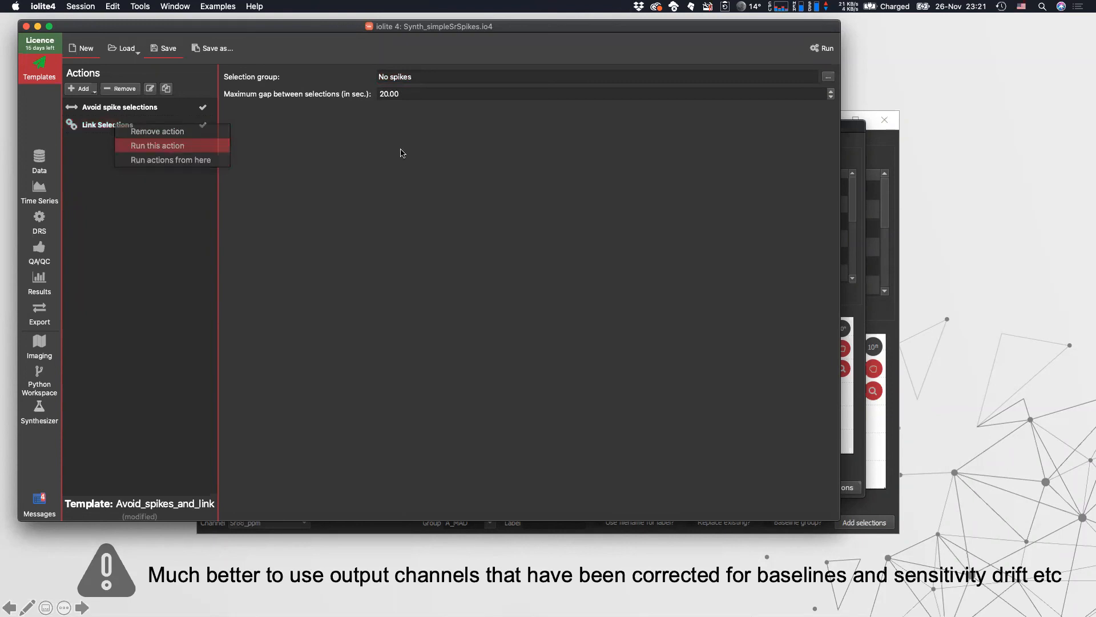
Step: Examine the linked No spikes selections on Sr88 around the 18:12:50 spike in the time series, with the vertical scale fitted to the signal
{"action": "left_click", "coordinate": [40, 192]}
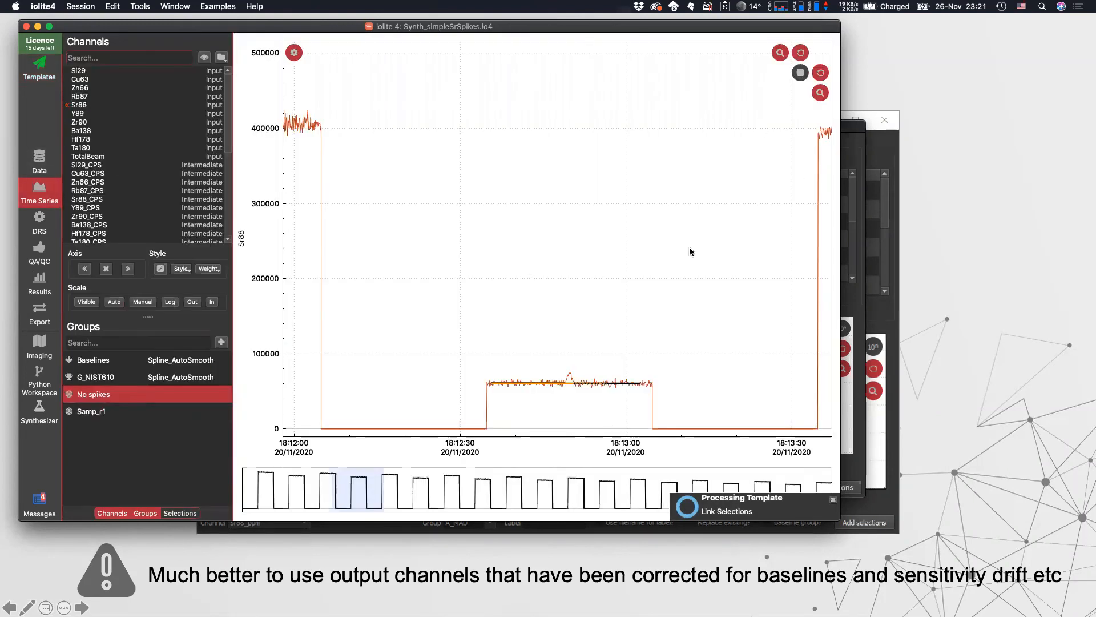
{"action": "scroll", "coordinate": [568, 396], "scroll_direction": "up", "scroll_amount": 3}
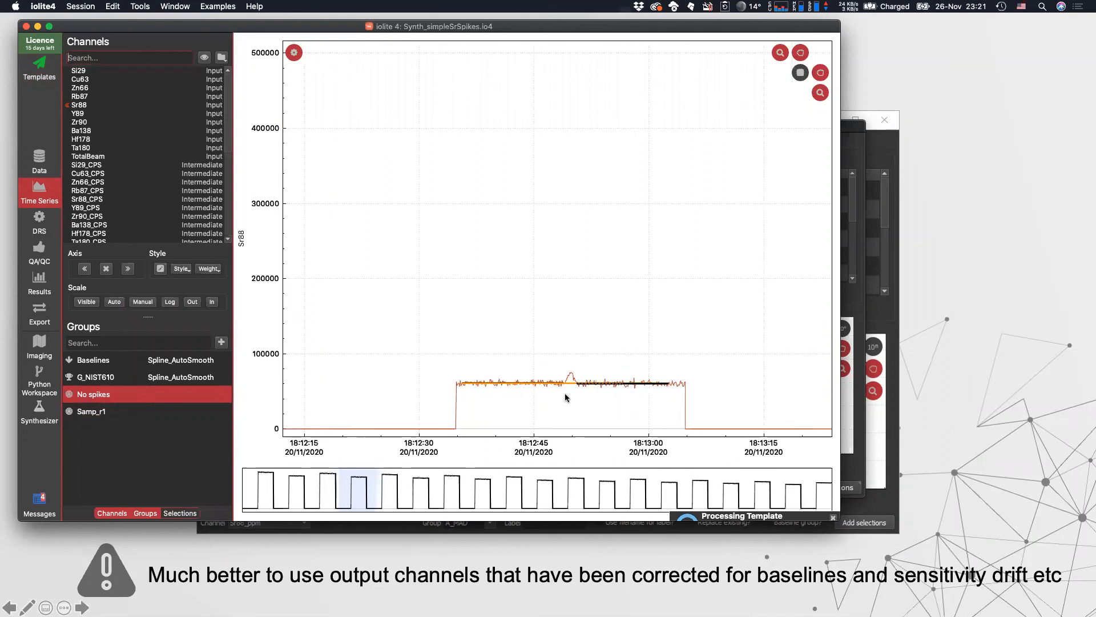
{"action": "left_click", "coordinate": [780, 53]}
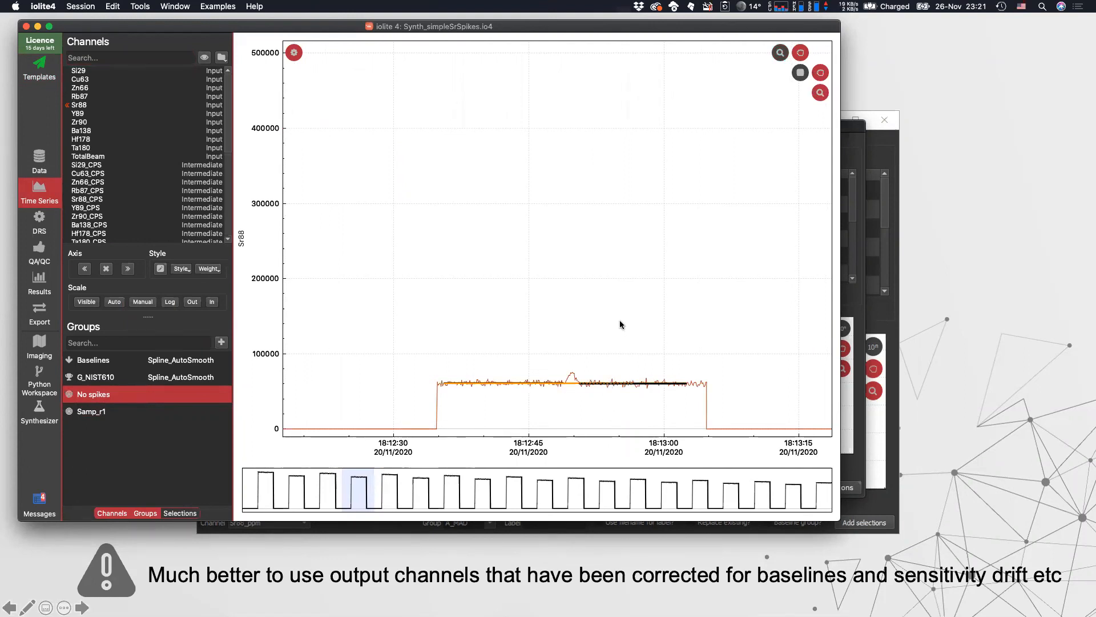
{"action": "scroll", "coordinate": [100, 183], "scroll_direction": "down", "scroll_amount": 7}
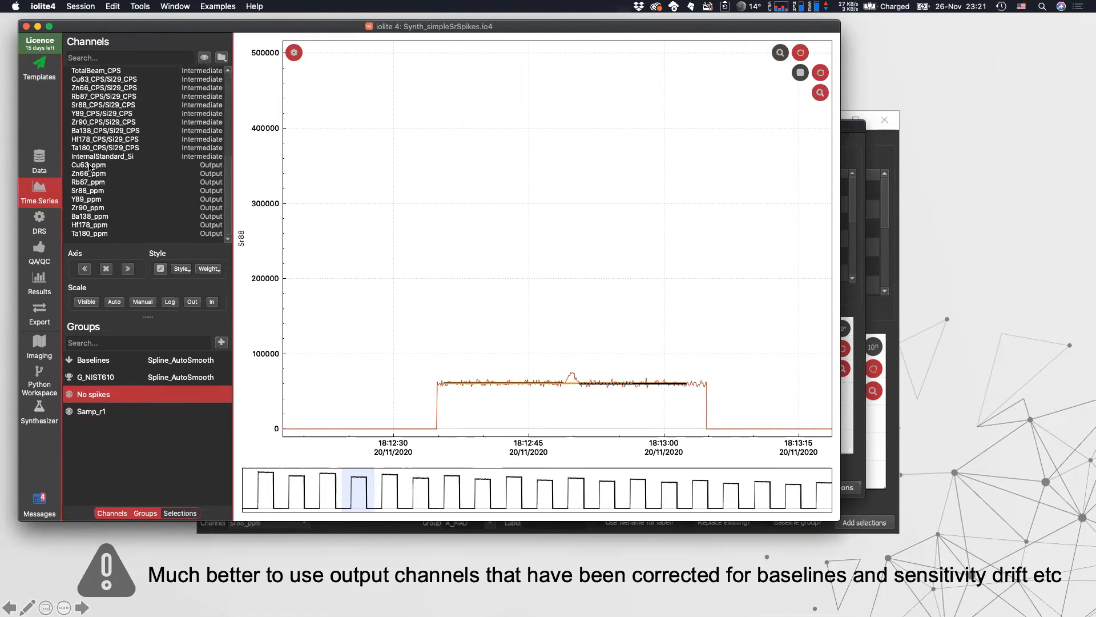
{"action": "scroll", "coordinate": [100, 141], "scroll_direction": "up", "scroll_amount": 7}
{"action": "left_click", "coordinate": [91, 105]}
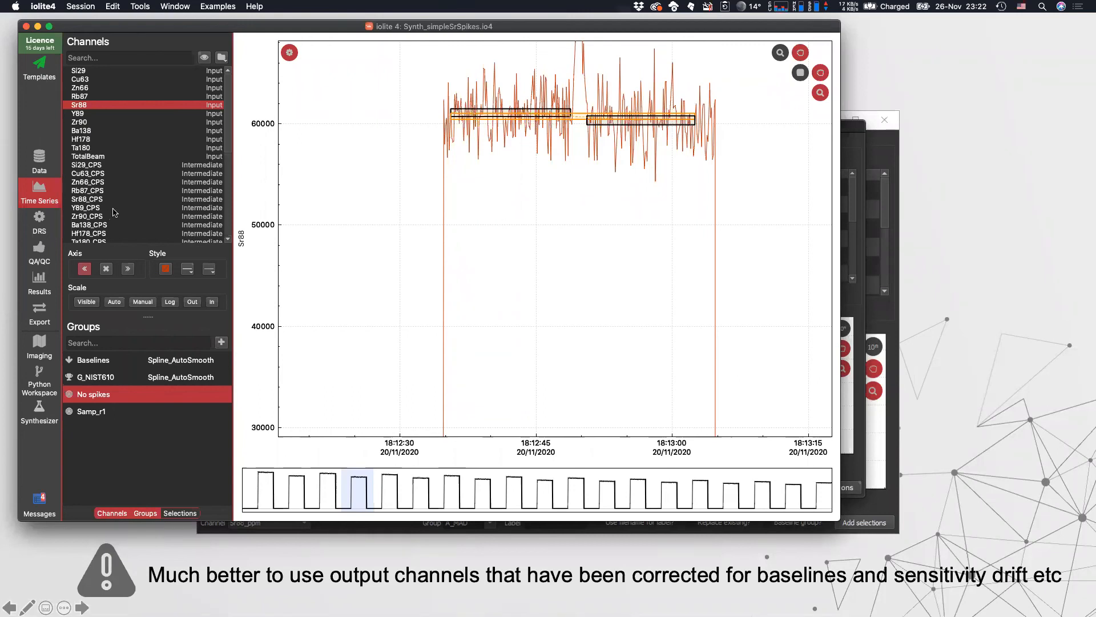
Step: Open the results summary statistics and show them for the Sr88_ppm channel
{"action": "left_click", "coordinate": [41, 285]}
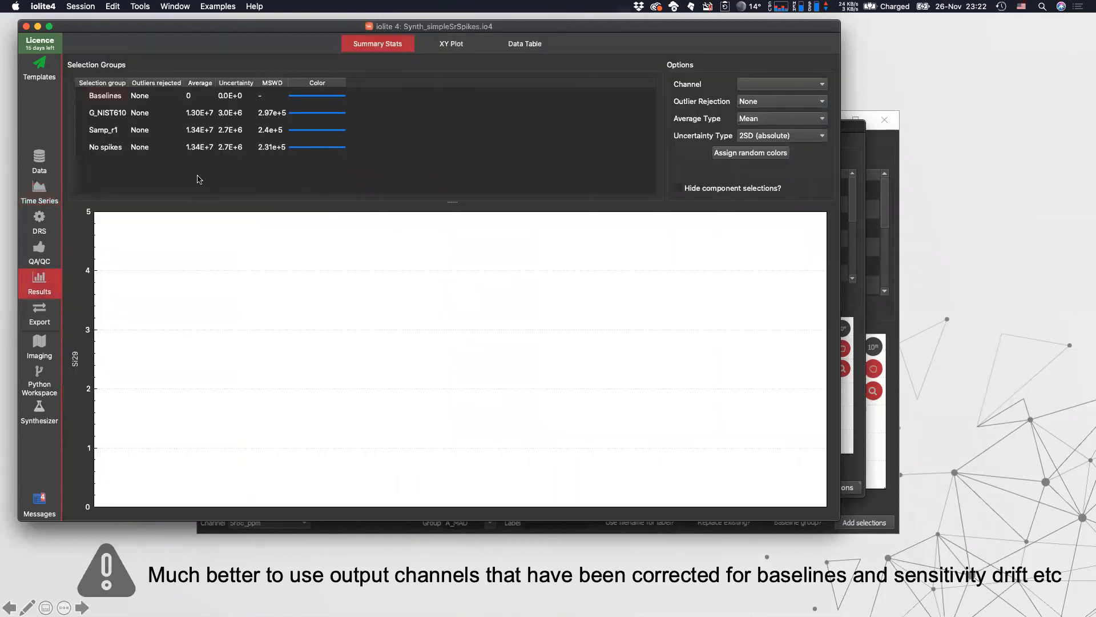
{"action": "left_click", "coordinate": [820, 85]}
{"action": "mouse_move", "coordinate": [811, 140]}
{"action": "left_click", "coordinate": [862, 183]}
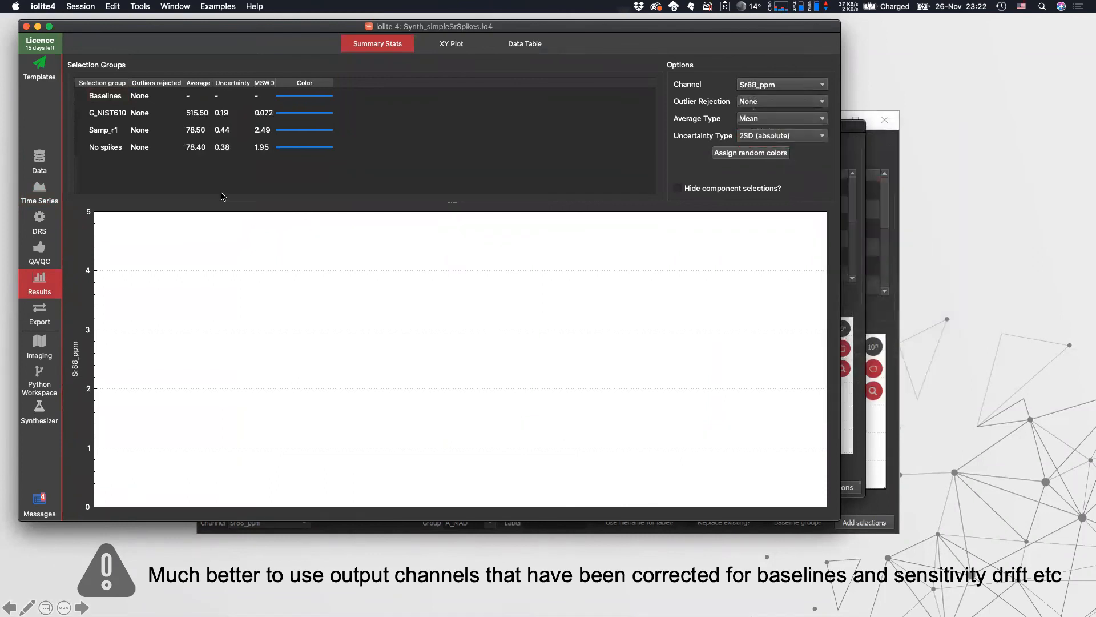
Step: Plot the Samp_r1 and No spikes groups together with component selections hidden, and compare their individual results
{"action": "left_click", "coordinate": [84, 134]}
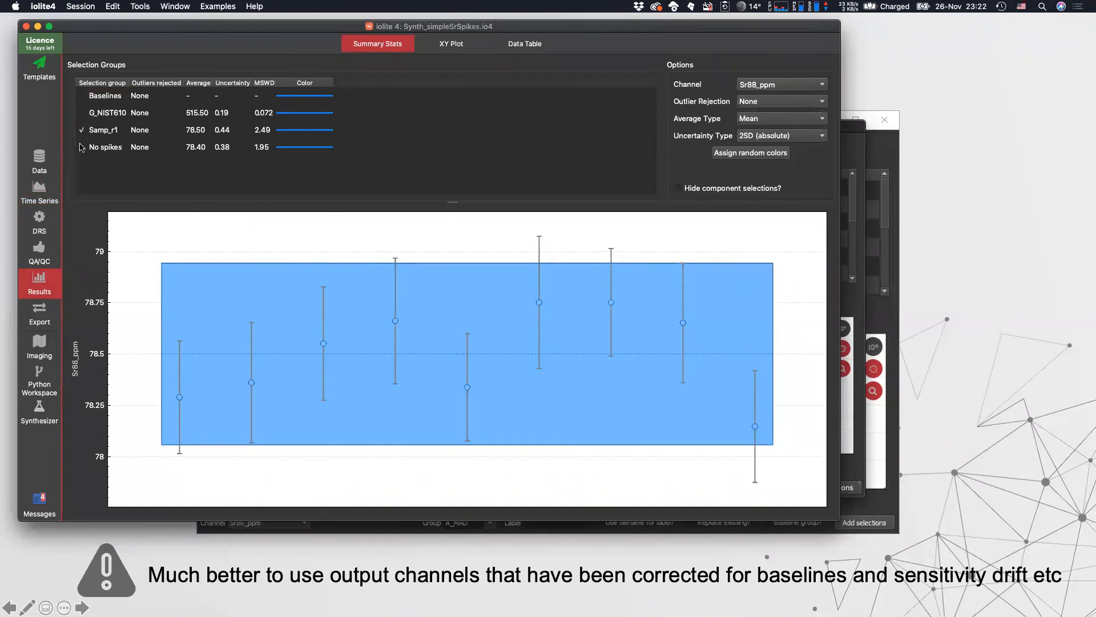
{"action": "left_click", "coordinate": [81, 147]}
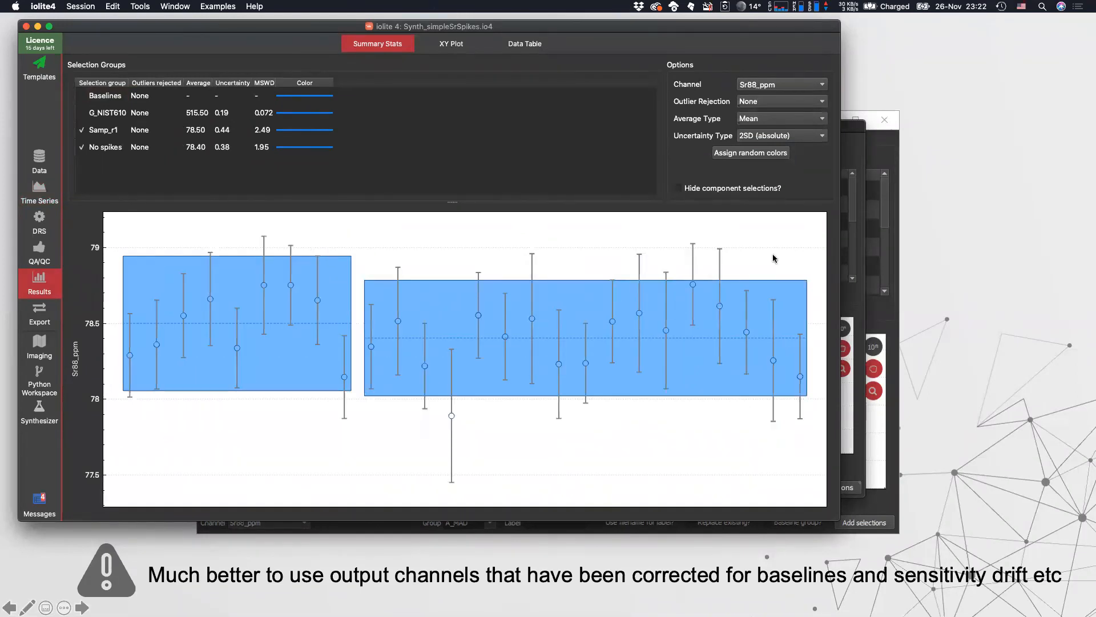
{"action": "left_click", "coordinate": [739, 189]}
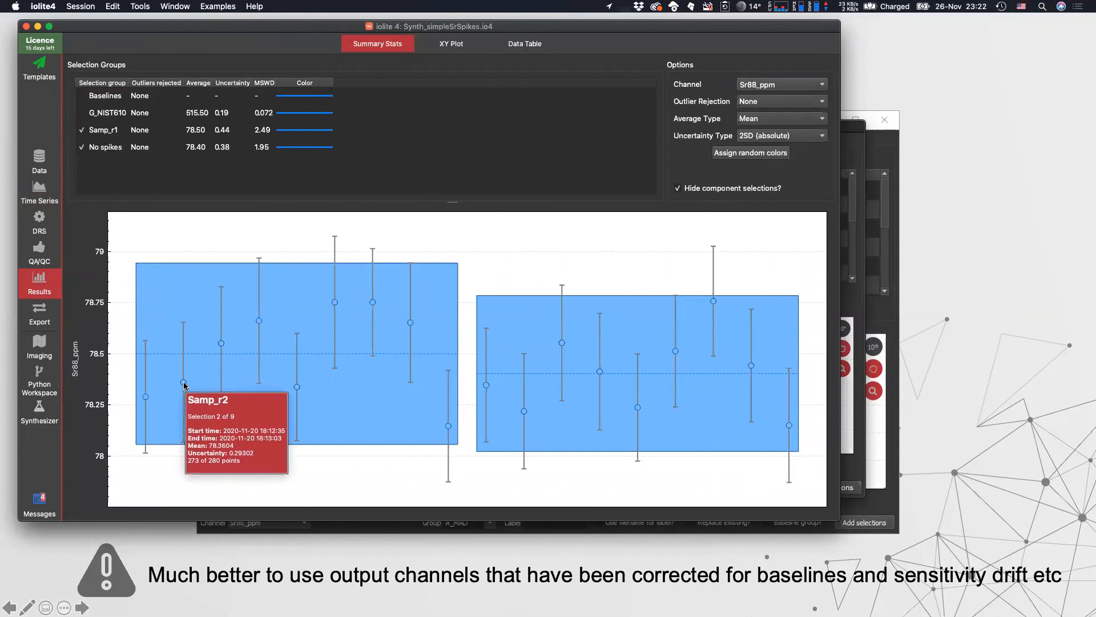
{"action": "mouse_move", "coordinate": [526, 413]}
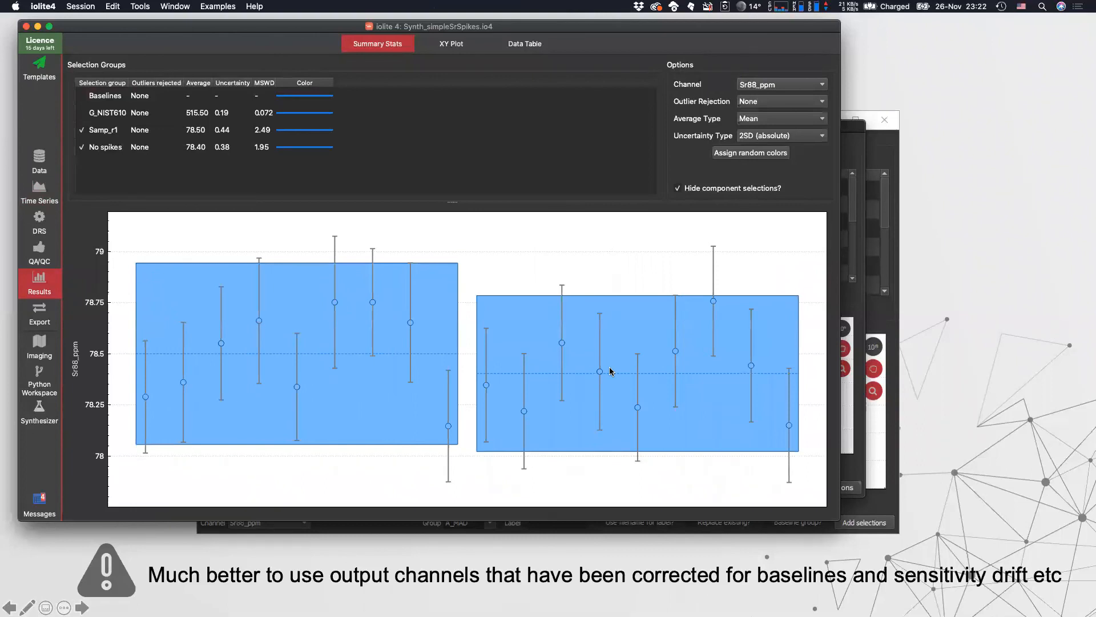
{"action": "key", "text": "super+Tab"}
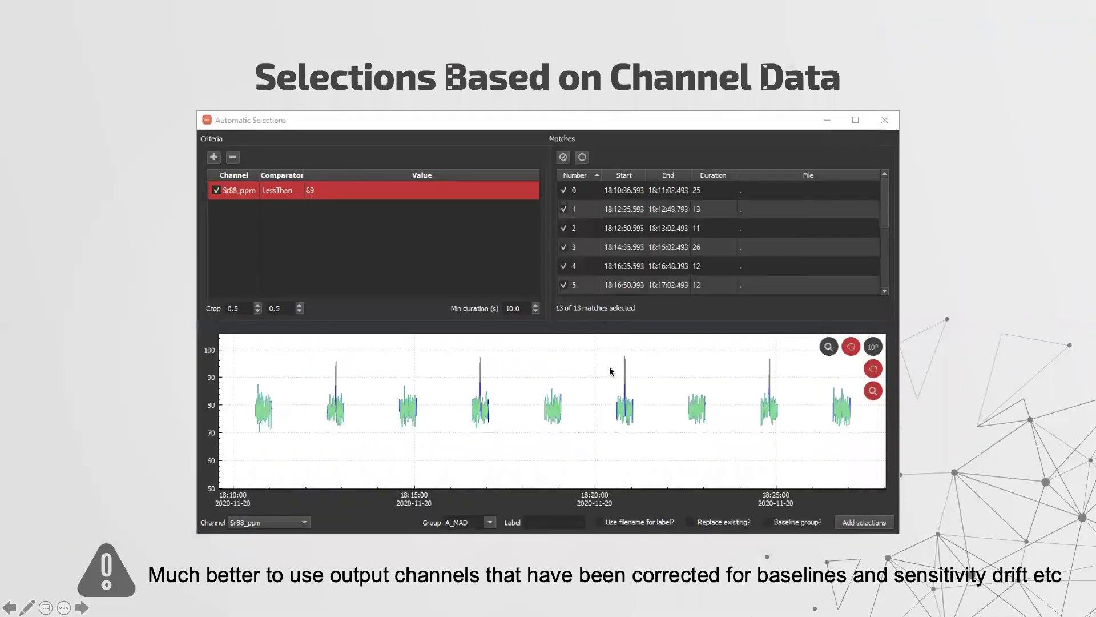
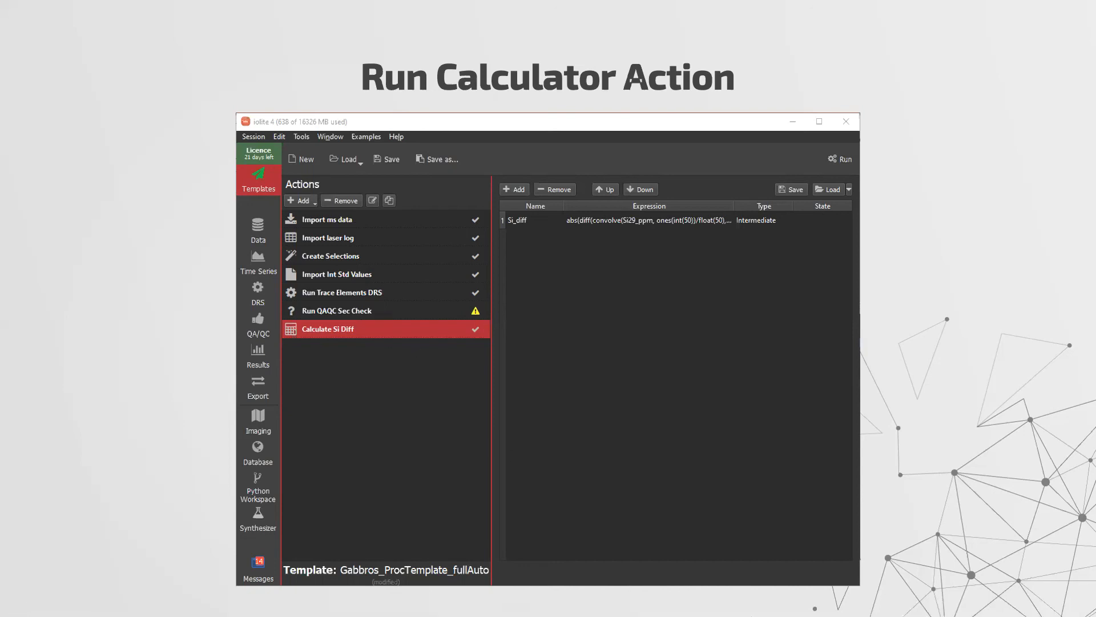
{"action": "key", "text": "Right"}
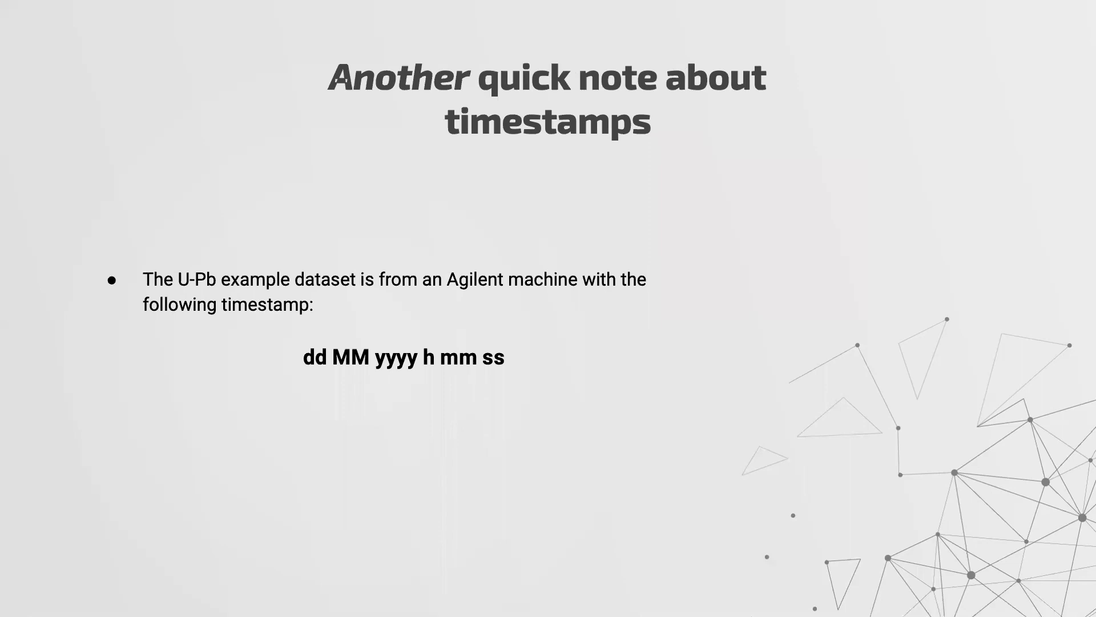
Step: Switch back to iolite 4 and start a new session without saving the changes to the current one
{"action": "key", "text": "super+Tab"}
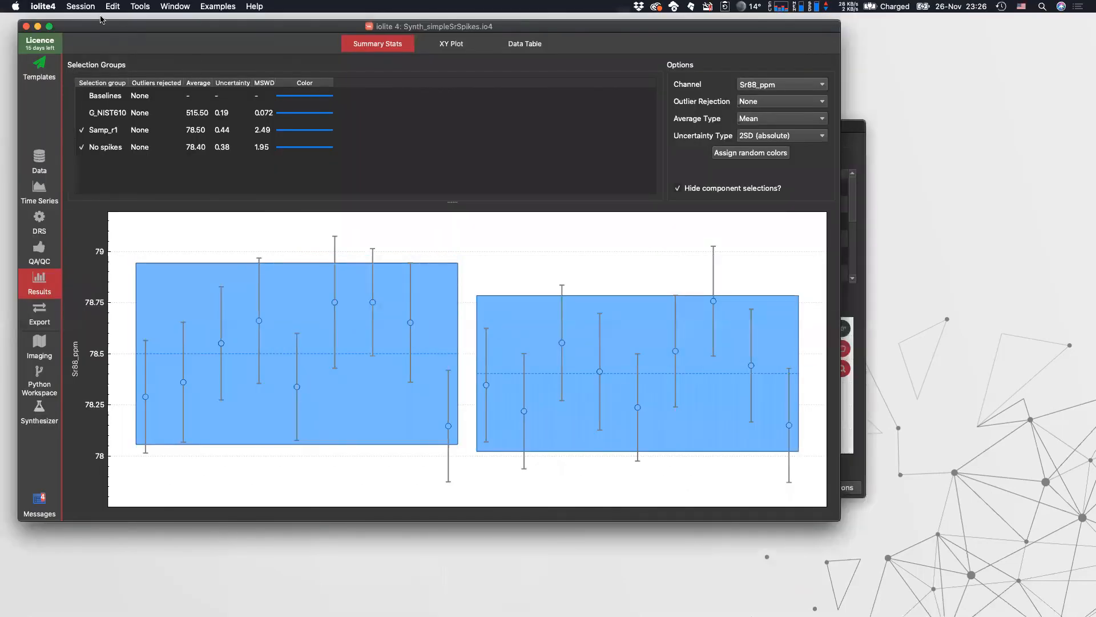
{"action": "left_click", "coordinate": [80, 7]}
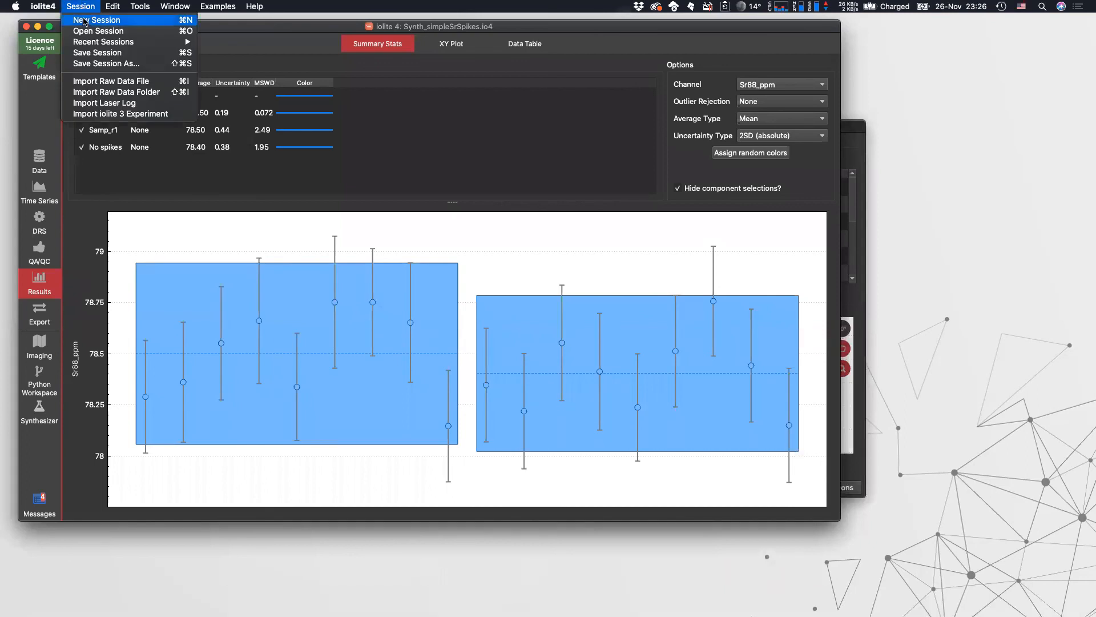
{"action": "left_click", "coordinate": [85, 21]}
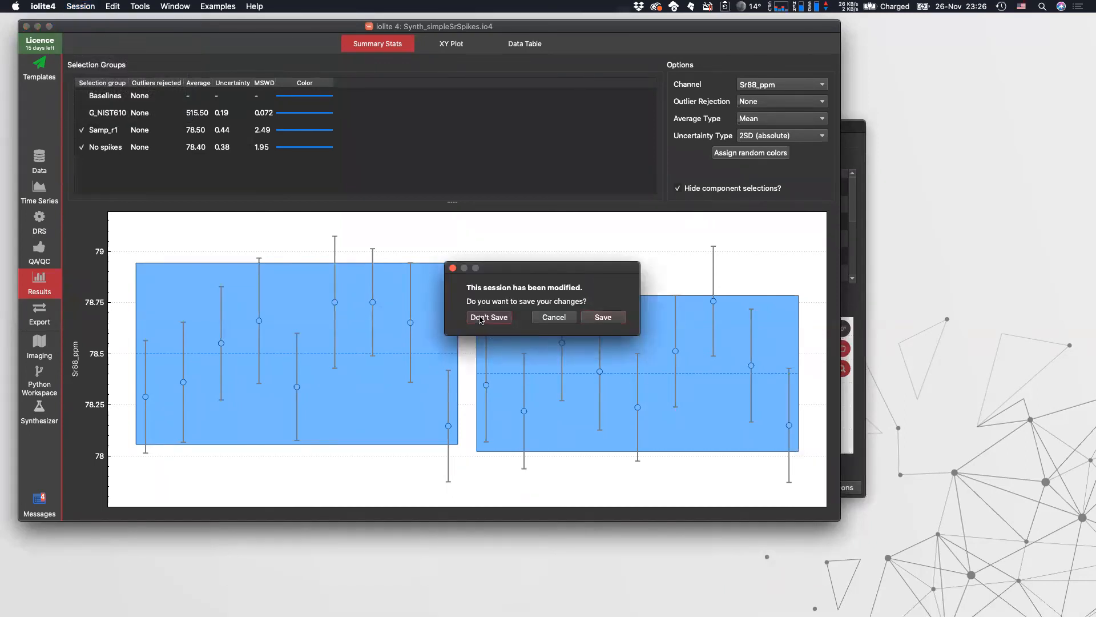
{"action": "left_click", "coordinate": [481, 319]}
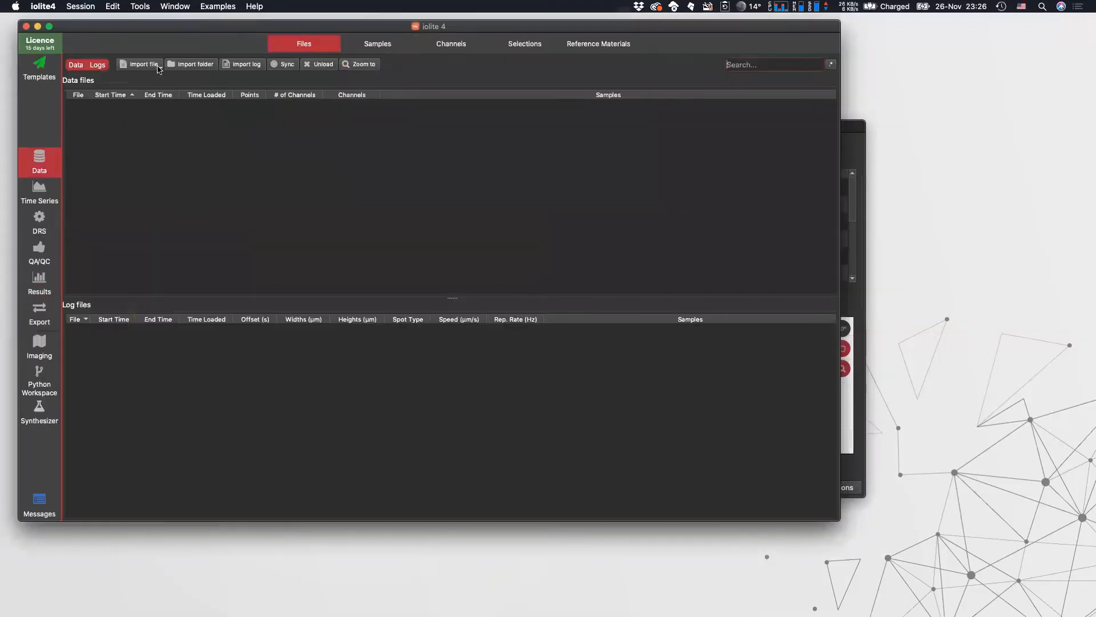
Step: Set the Agilent timestamp format for file import to dd MM yyyy h mm ss and save the import settings
{"action": "left_click", "coordinate": [159, 67]}
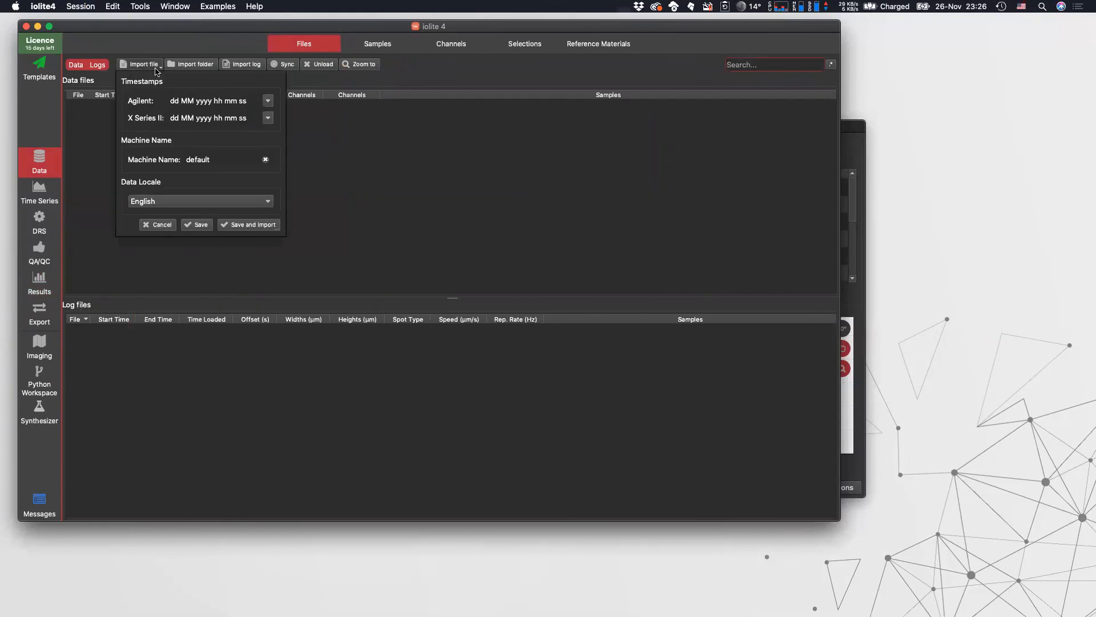
{"action": "left_click", "coordinate": [218, 101]}
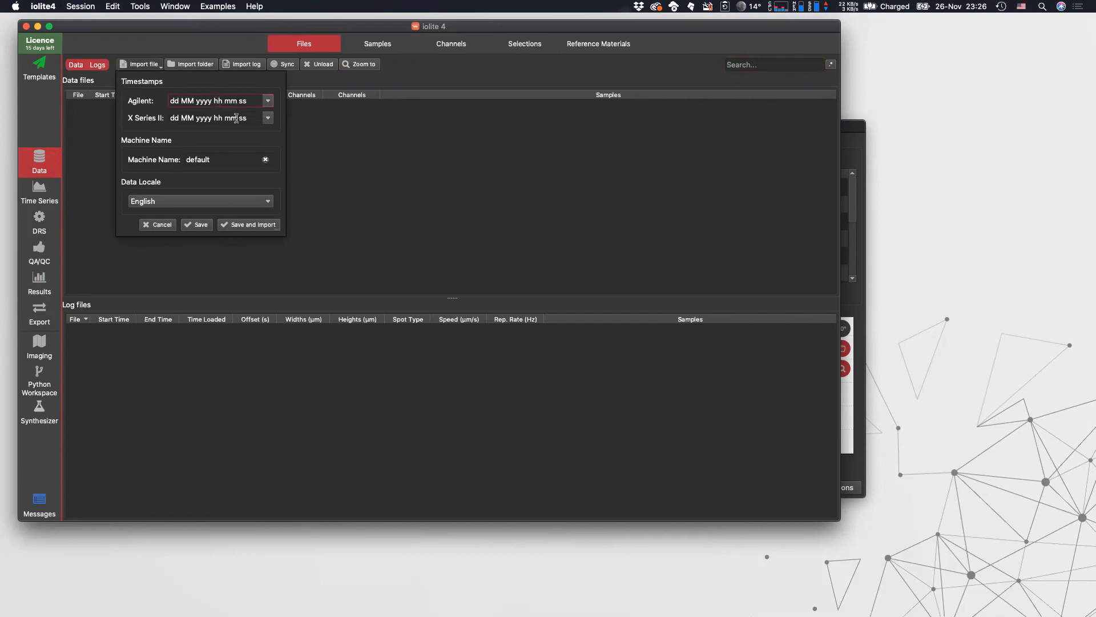
{"action": "mouse_move", "coordinate": [236, 119]}
{"action": "key", "text": "BackSpace"}
{"action": "left_click", "coordinate": [198, 224]}
Step: Load the UPb_ProcTemplate.tpl processing template from the UPb_example folder inside Example Data
{"action": "left_click", "coordinate": [37, 69]}
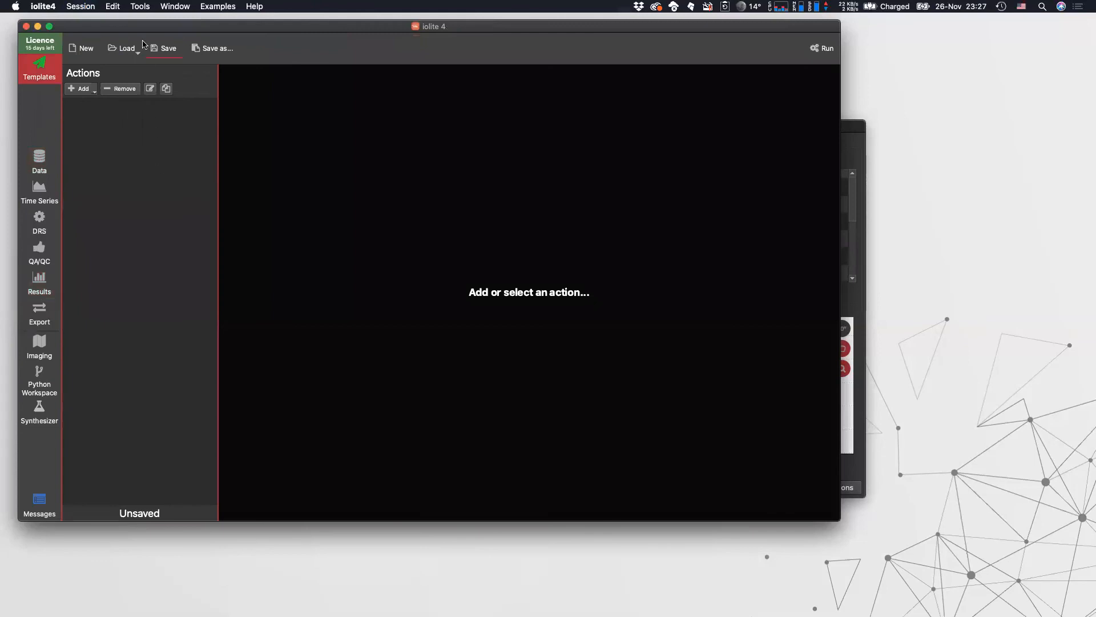
{"action": "left_click", "coordinate": [128, 50]}
{"action": "left_click", "coordinate": [519, 114]}
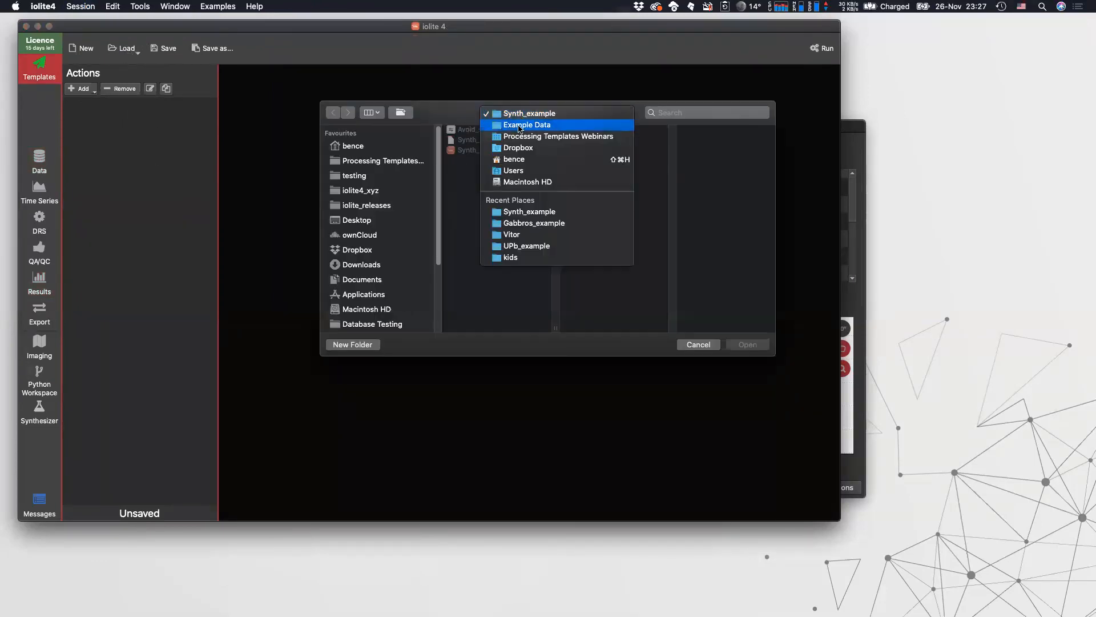
{"action": "left_click", "coordinate": [526, 123]}
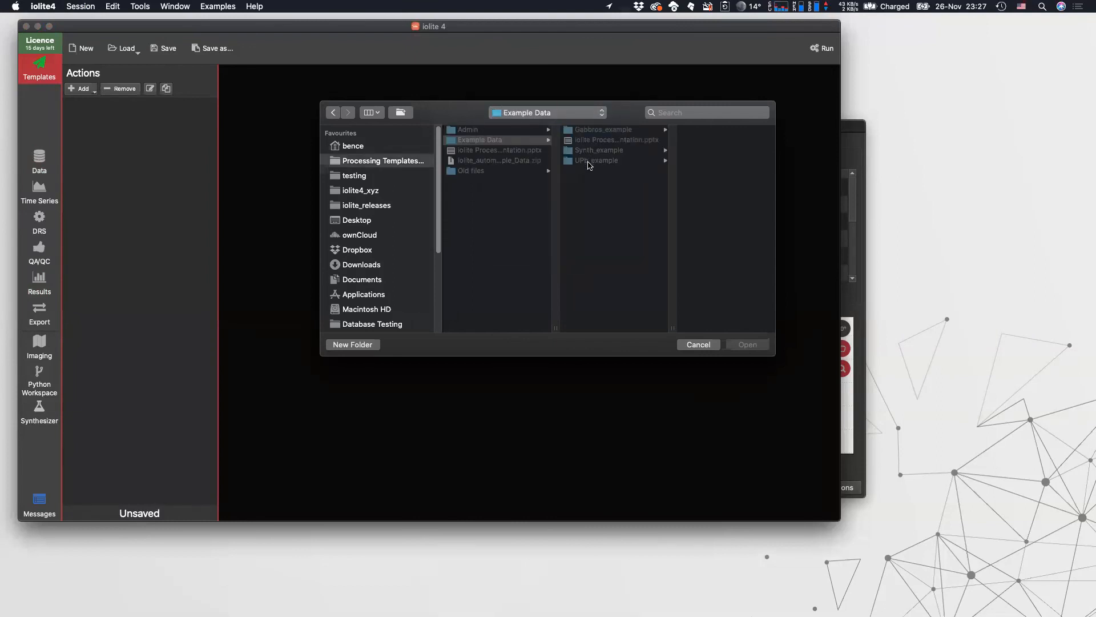
{"action": "left_click", "coordinate": [590, 161]}
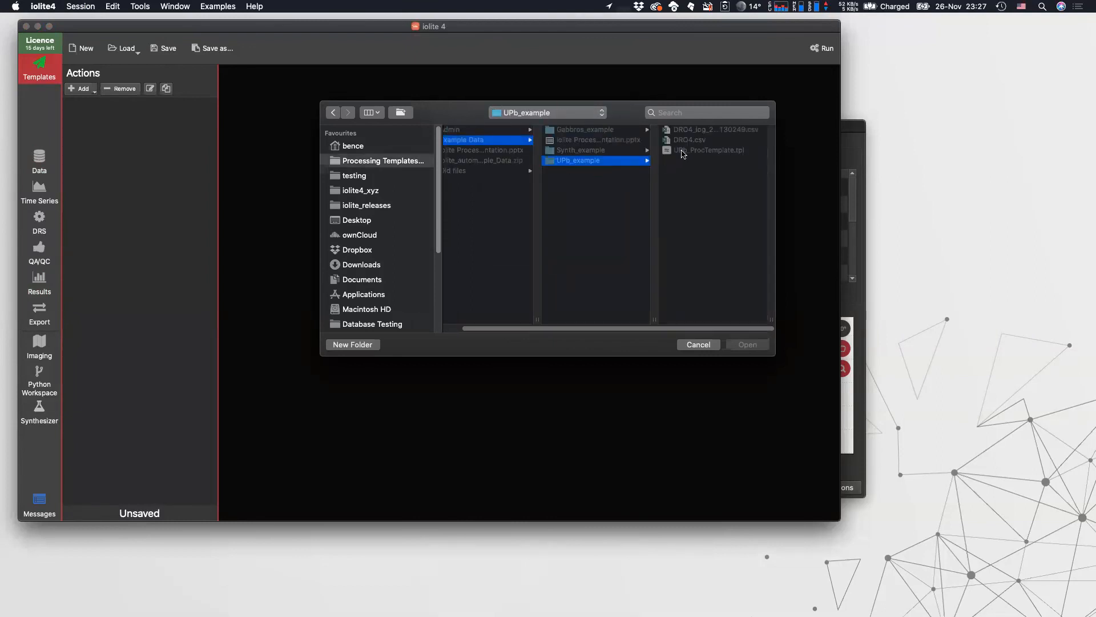
{"action": "left_click", "coordinate": [682, 151]}
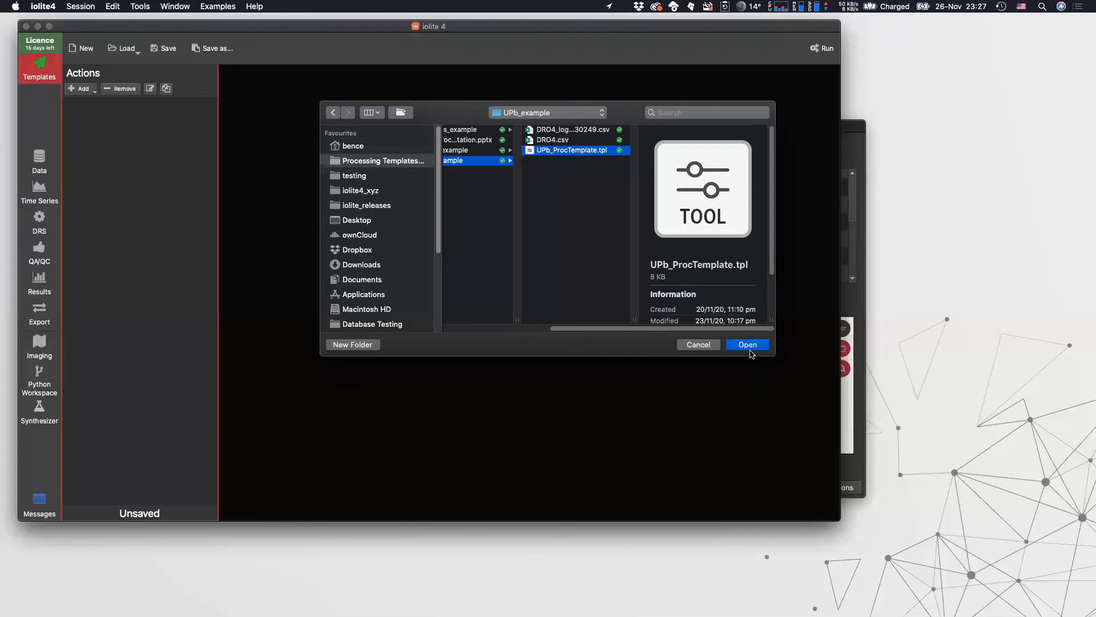
{"action": "left_click", "coordinate": [748, 345]}
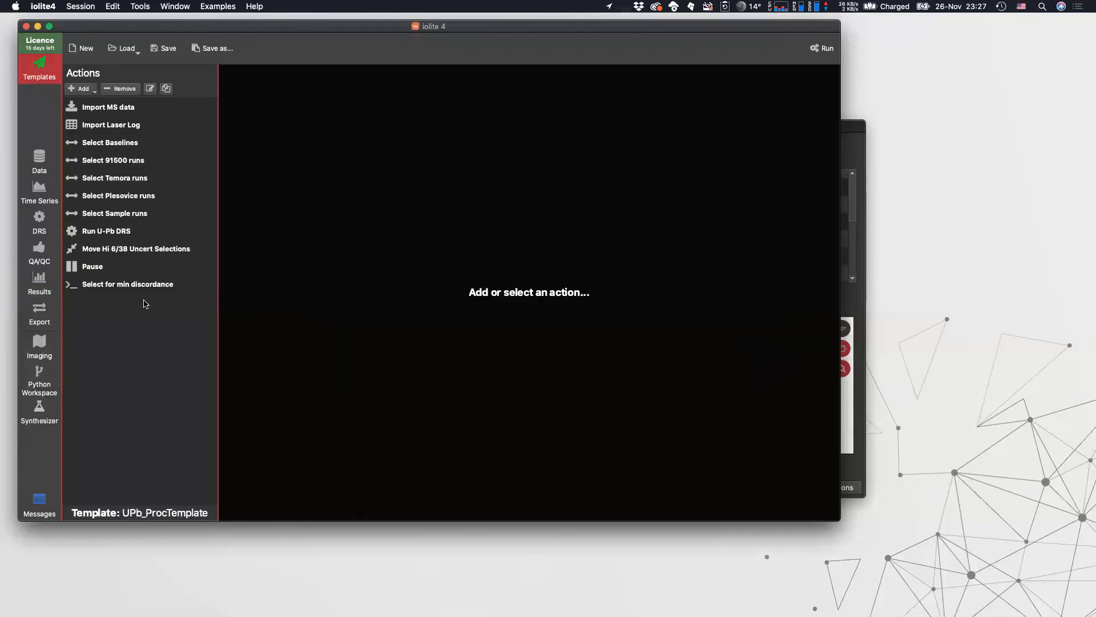
Step: Review the template's settings for the MS data import, laser log import, baselines, reference material and sample selection actions
{"action": "left_click", "coordinate": [116, 111]}
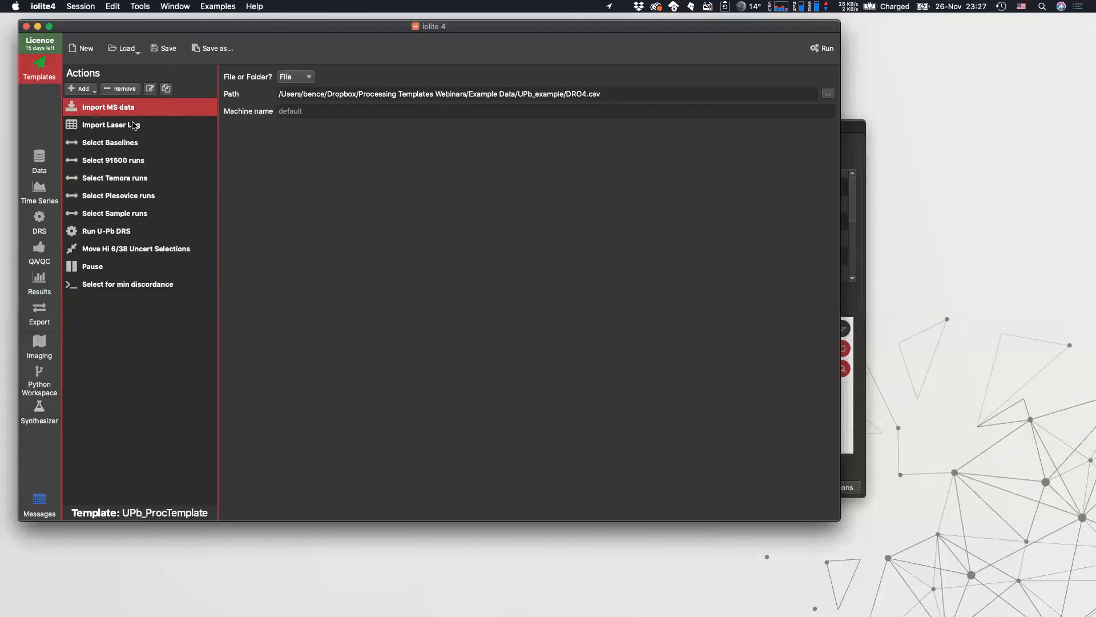
{"action": "left_click", "coordinate": [136, 124]}
{"action": "left_click", "coordinate": [137, 148]}
{"action": "left_click", "coordinate": [140, 161]}
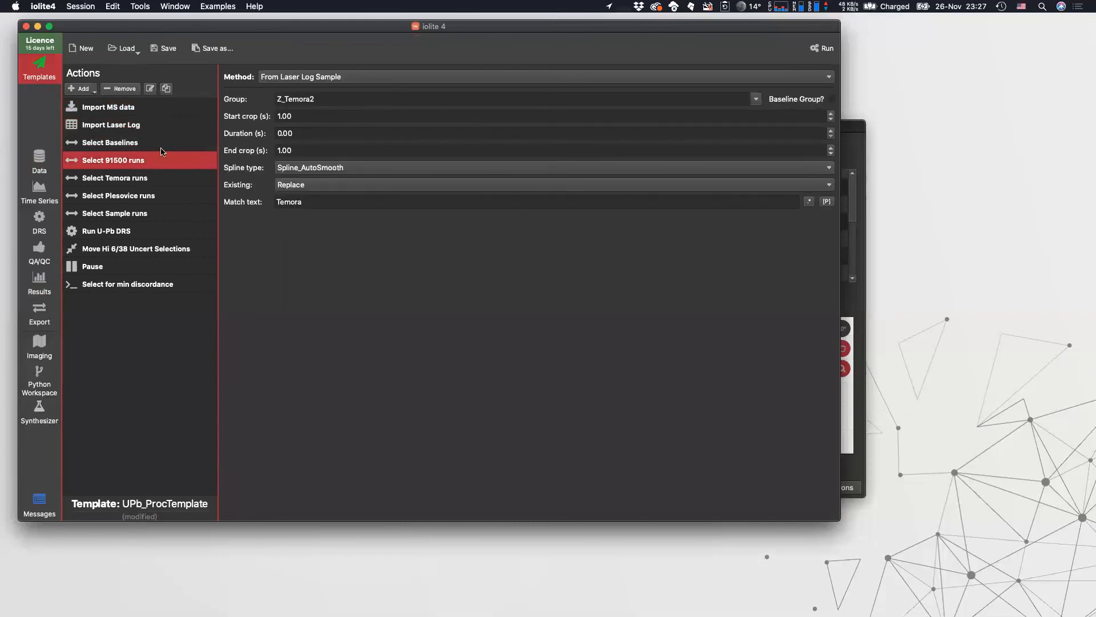
{"action": "left_click", "coordinate": [145, 177]}
{"action": "left_click", "coordinate": [122, 195]}
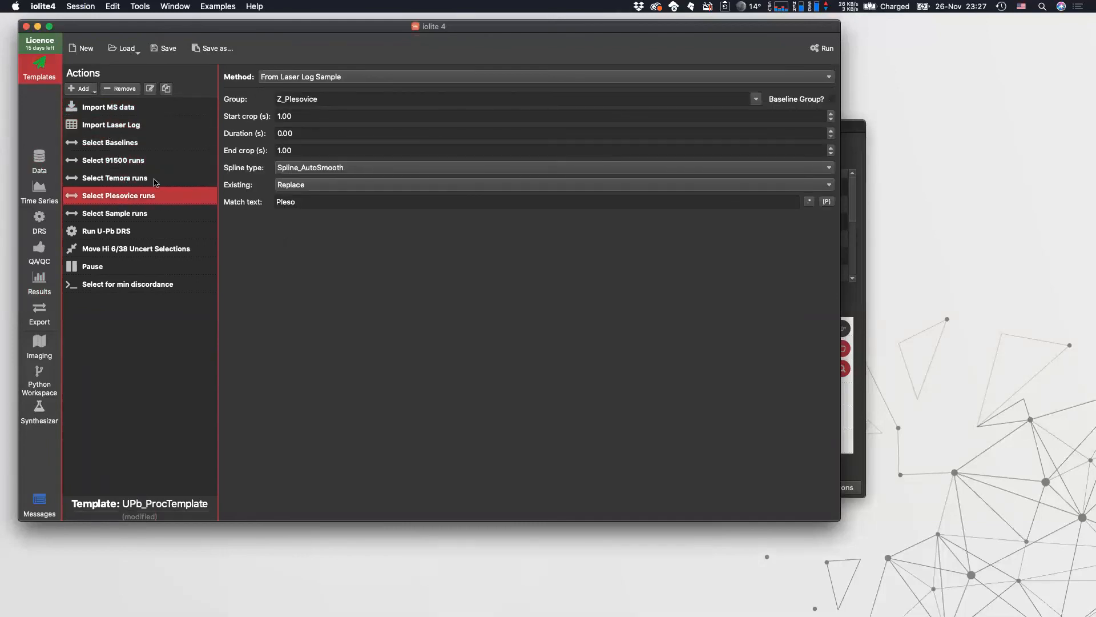
{"action": "left_click", "coordinate": [117, 217]}
Step: Review the settings of the U-Pb DRS, high-uncertainty move, pause and minimum discordance actions
{"action": "left_click", "coordinate": [114, 232]}
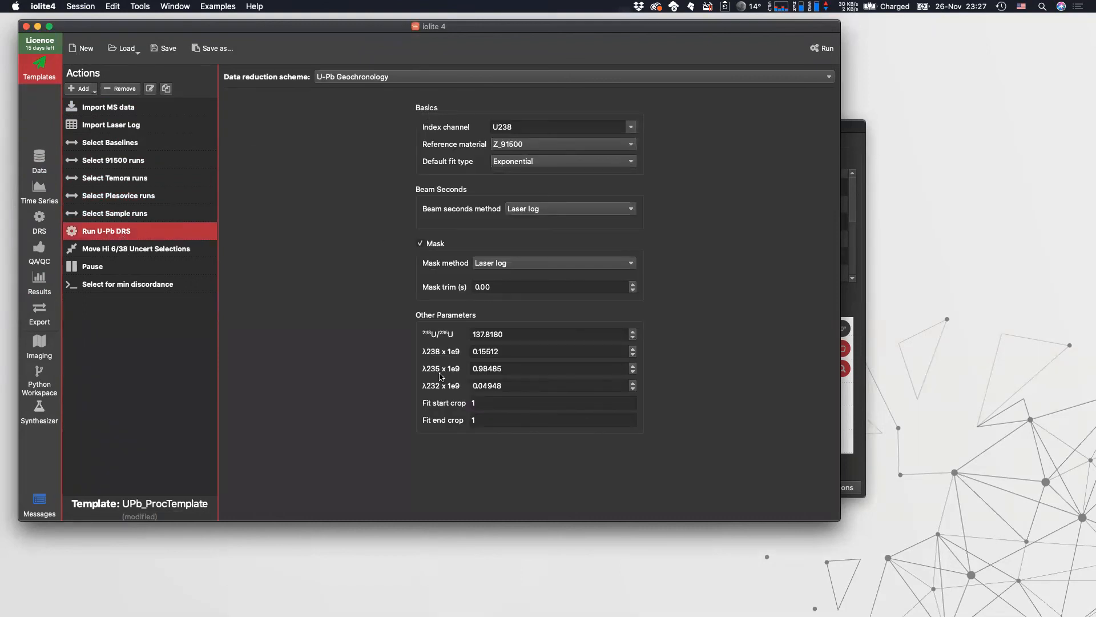
{"action": "left_click", "coordinate": [110, 249]}
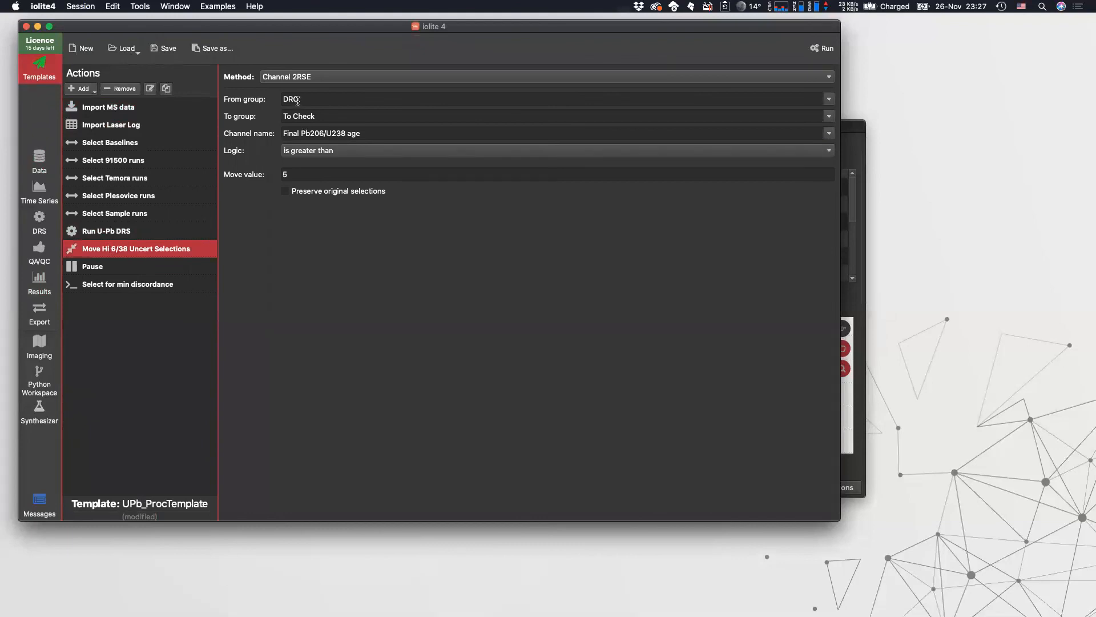
{"action": "left_click", "coordinate": [92, 269]}
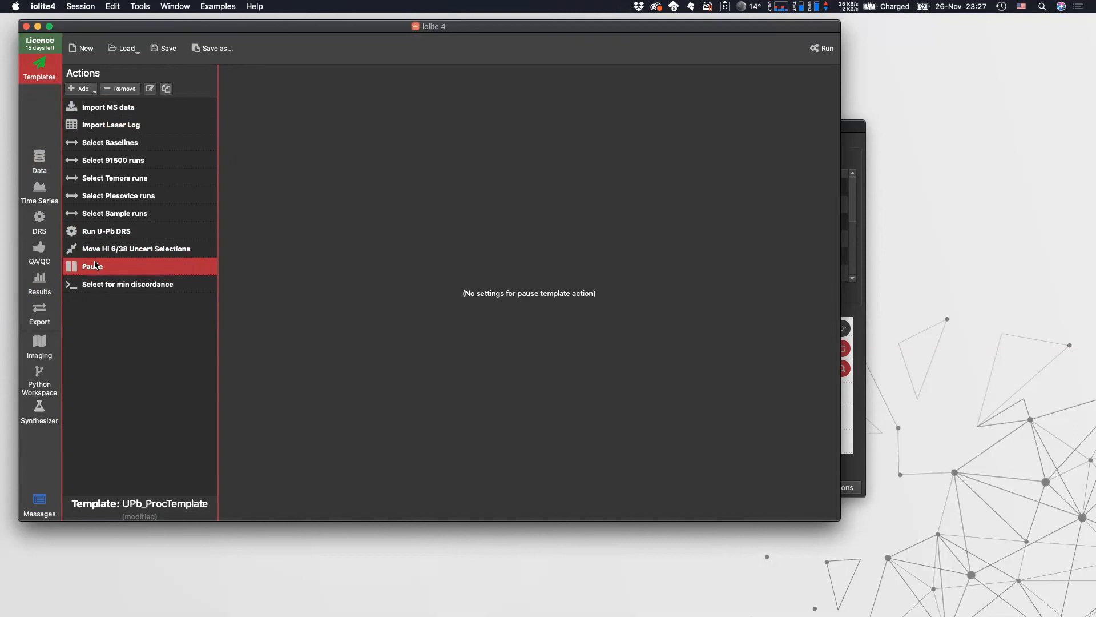
{"action": "left_click", "coordinate": [105, 284]}
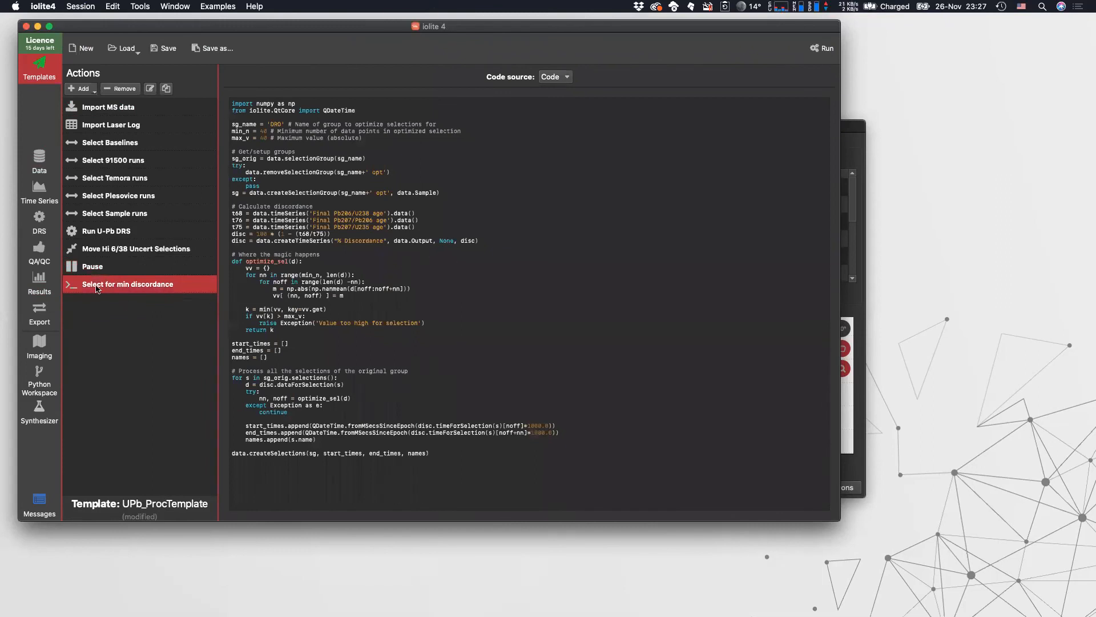
Step: View the available template action types, and examine the minimum discordance Python script, highlighting its discordance formula
{"action": "left_click", "coordinate": [87, 90]}
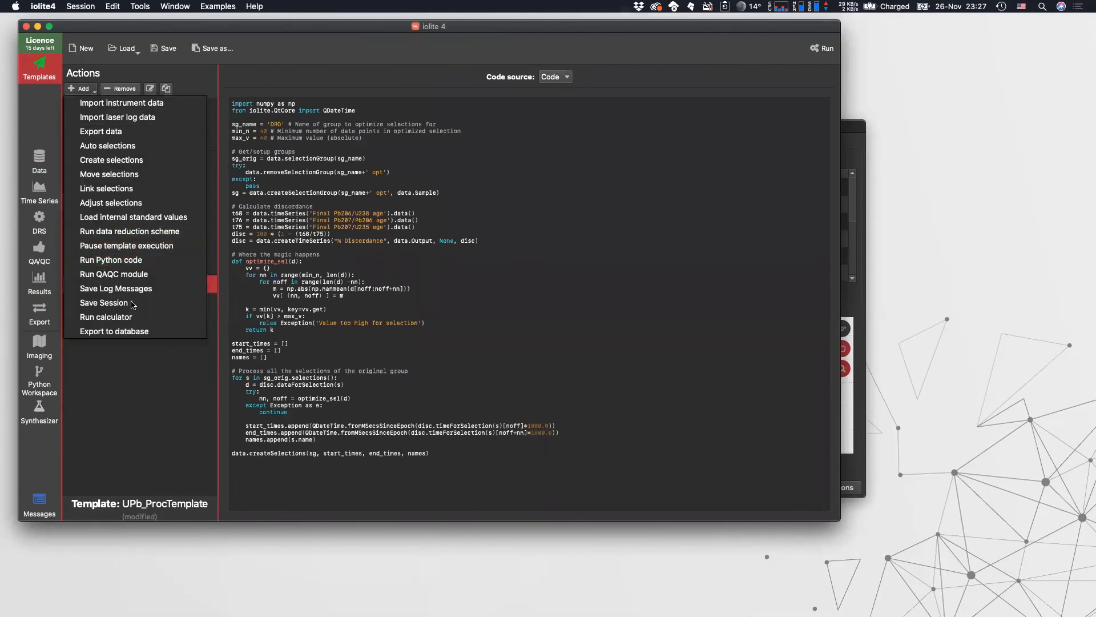
{"action": "left_click", "coordinate": [541, 287]}
{"action": "left_click_drag", "start_coordinate": [325, 105], "coordinate": [552, 459]}
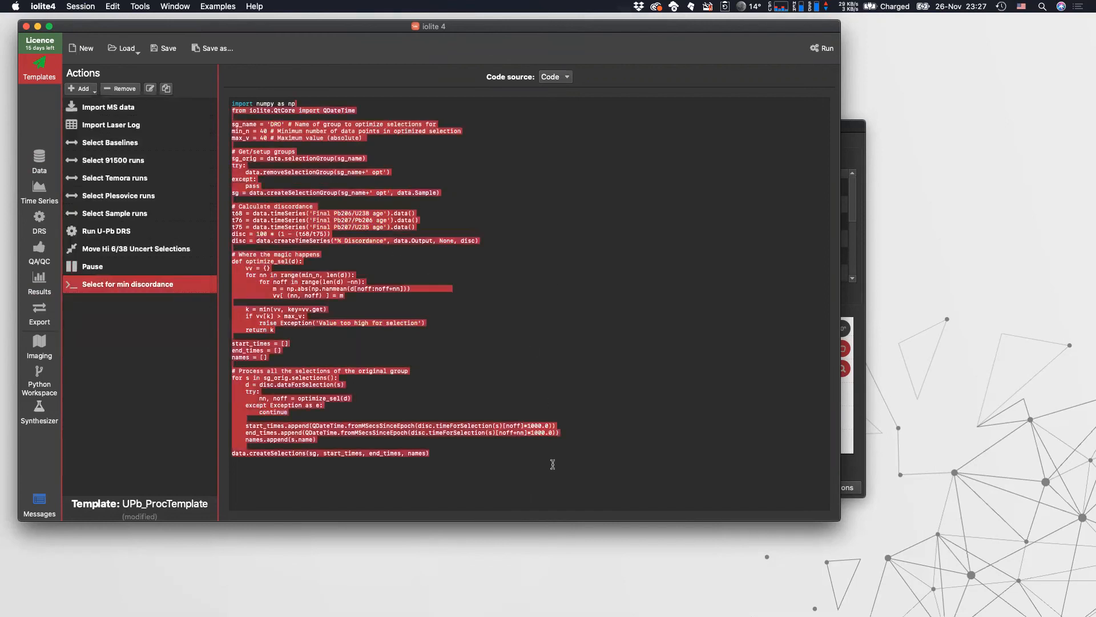
{"action": "left_click", "coordinate": [460, 454]}
{"action": "left_click_drag", "start_coordinate": [458, 451], "coordinate": [244, 86]}
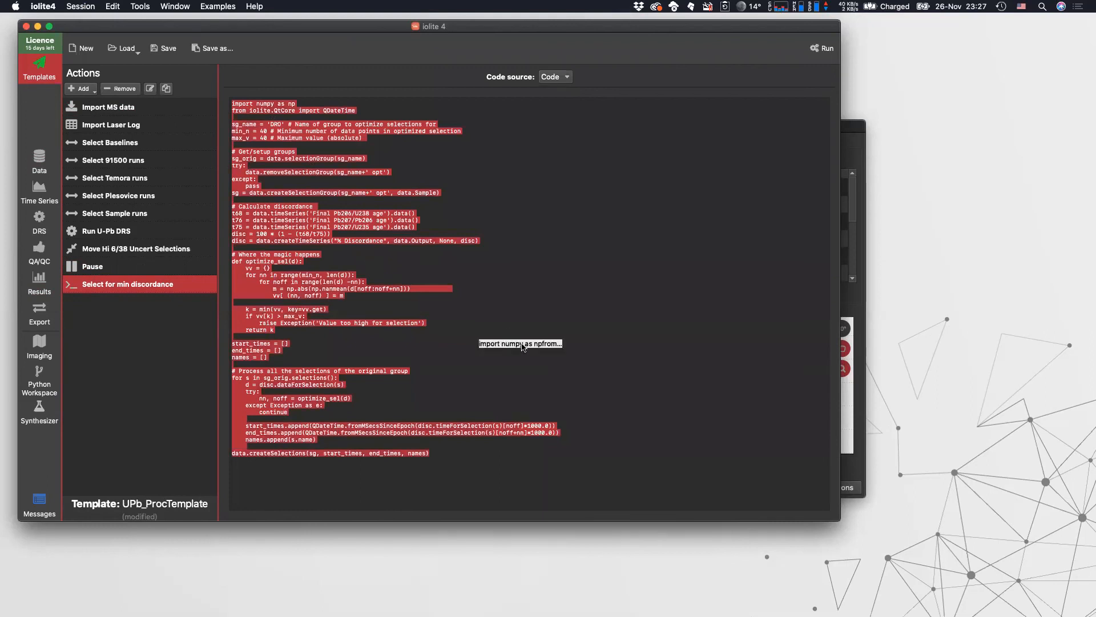
{"action": "left_click", "coordinate": [517, 337]}
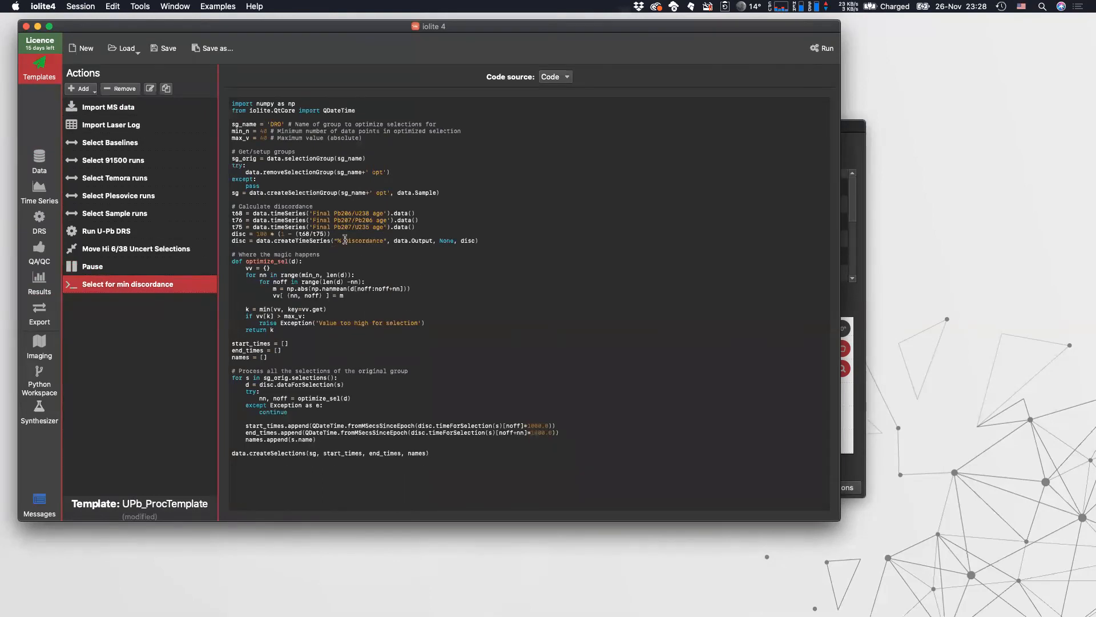
{"action": "left_click_drag", "start_coordinate": [332, 234], "coordinate": [219, 232]}
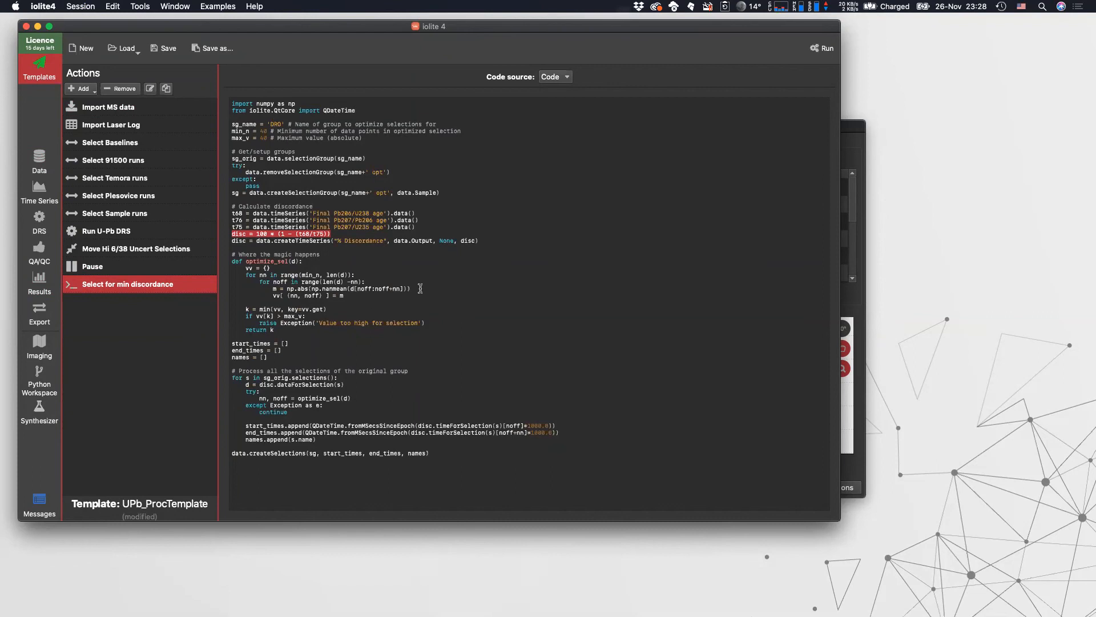
Step: Run the U-Pb template without saving its modifications, and resume execution from the Pause action
{"action": "left_click", "coordinate": [813, 49]}
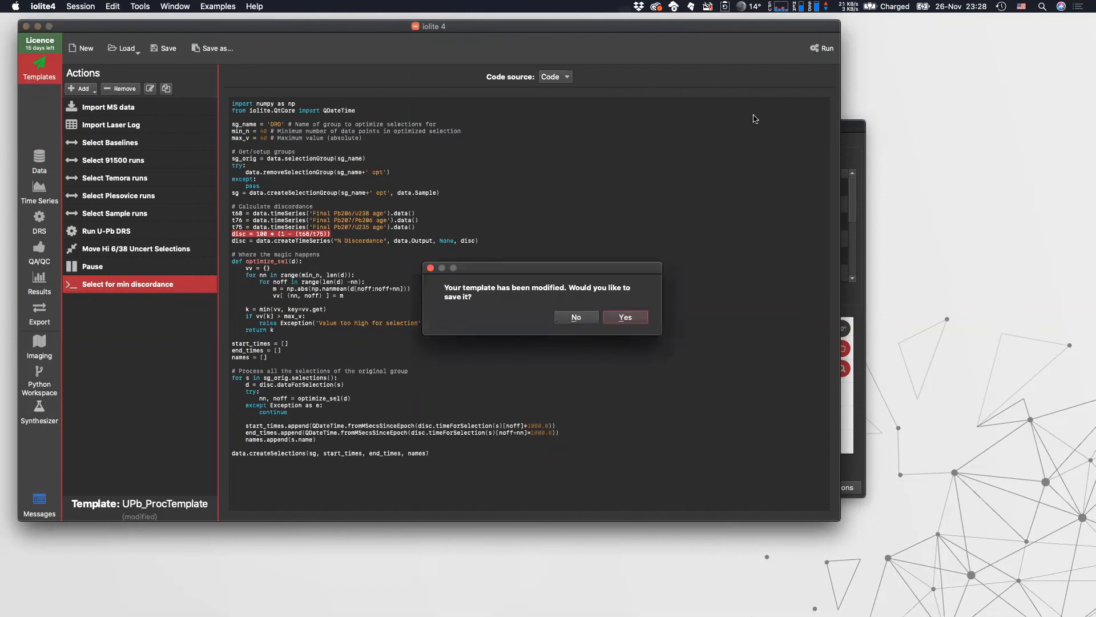
{"action": "left_click", "coordinate": [575, 318]}
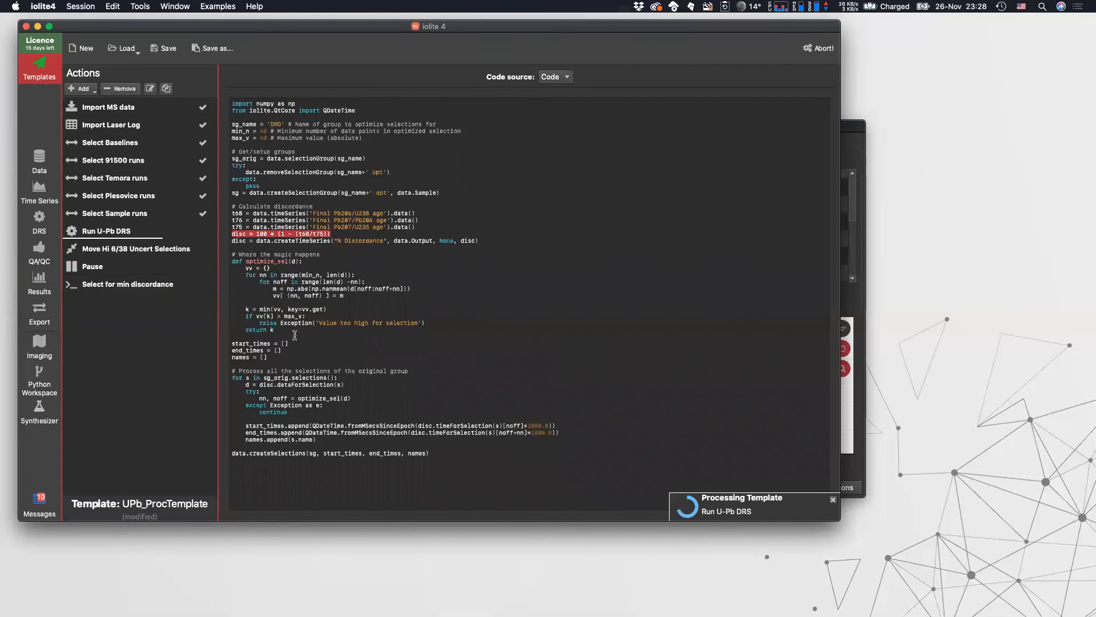
{"action": "left_click", "coordinate": [86, 268]}
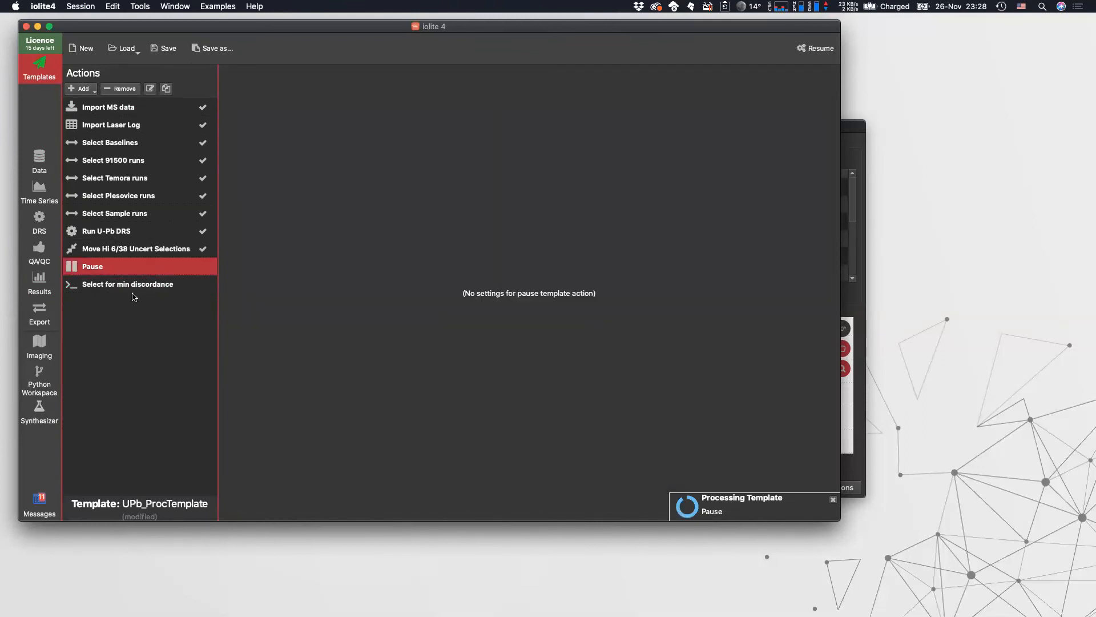
{"action": "left_click", "coordinate": [818, 50]}
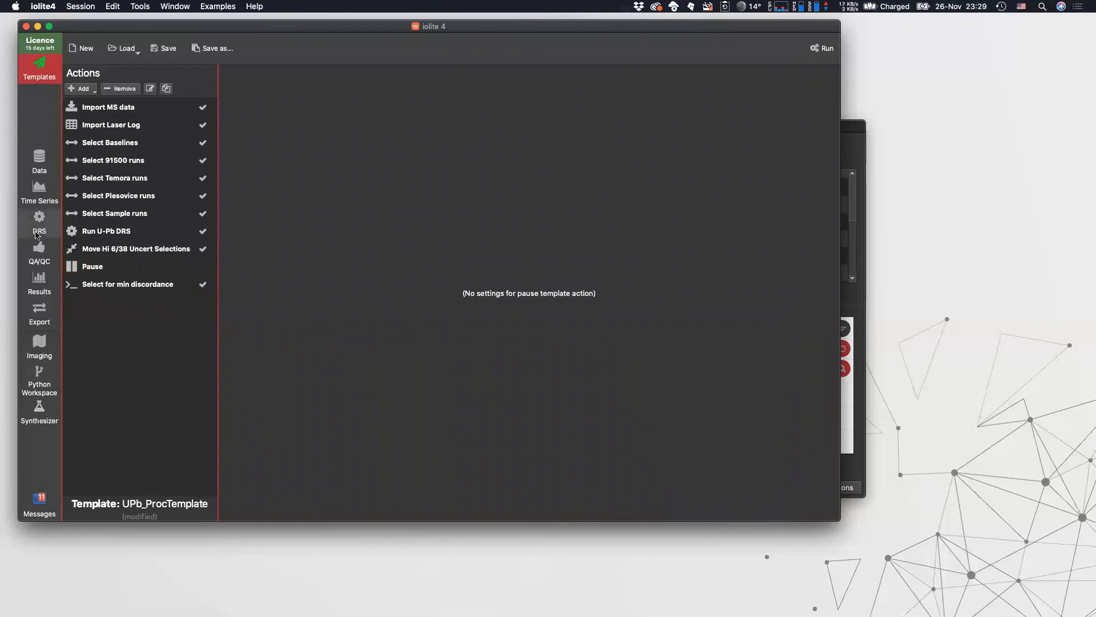
Step: Plot the Final Pb206/U238 age channel as a time series and compare the DRO and DRO opt selection groups
{"action": "left_click", "coordinate": [40, 194]}
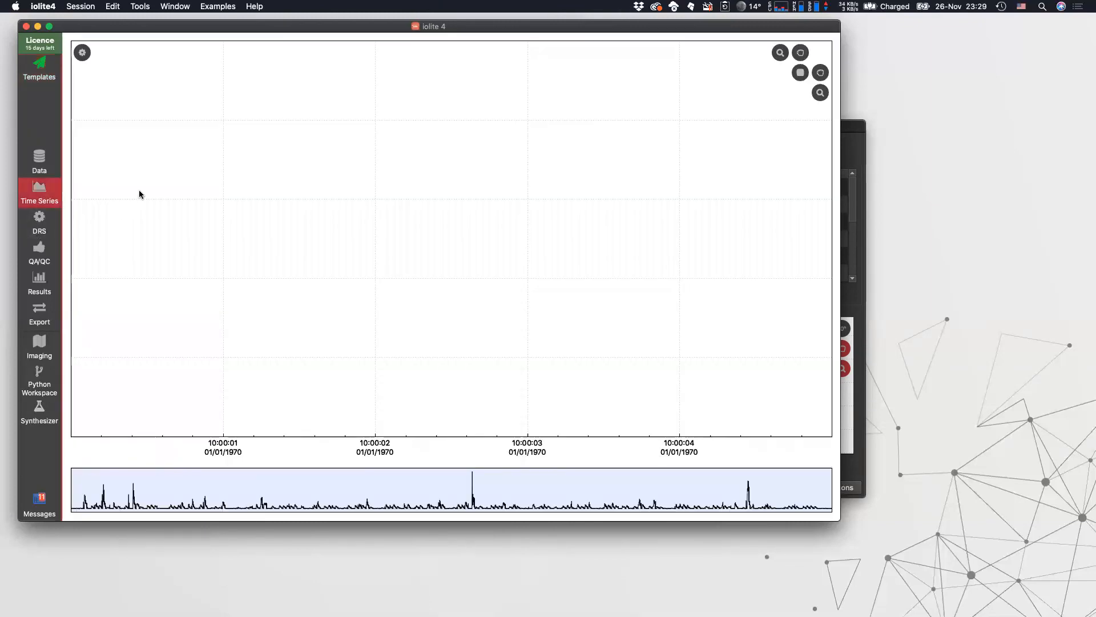
{"action": "left_click", "coordinate": [81, 53]}
{"action": "scroll", "coordinate": [106, 134], "scroll_direction": "down", "scroll_amount": 5}
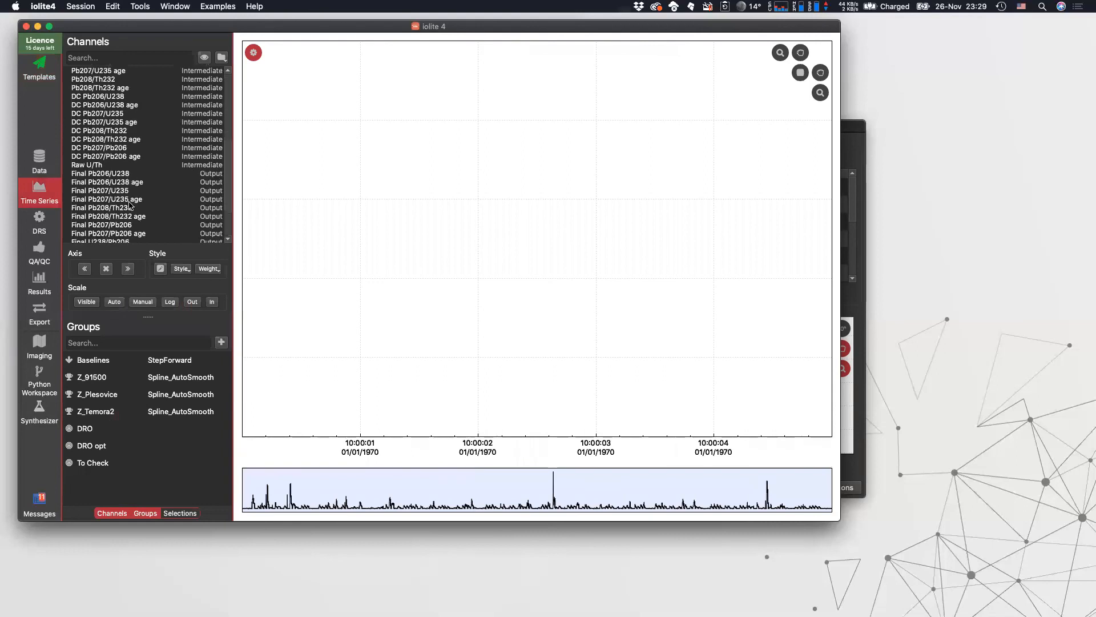
{"action": "left_click", "coordinate": [103, 130]}
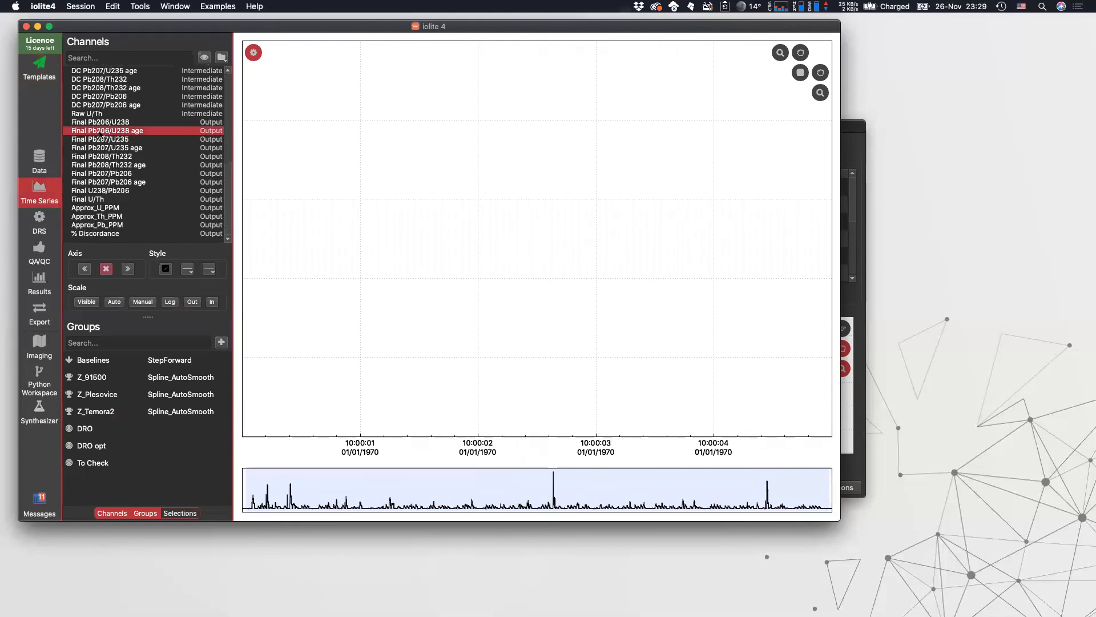
{"action": "left_click", "coordinate": [83, 429]}
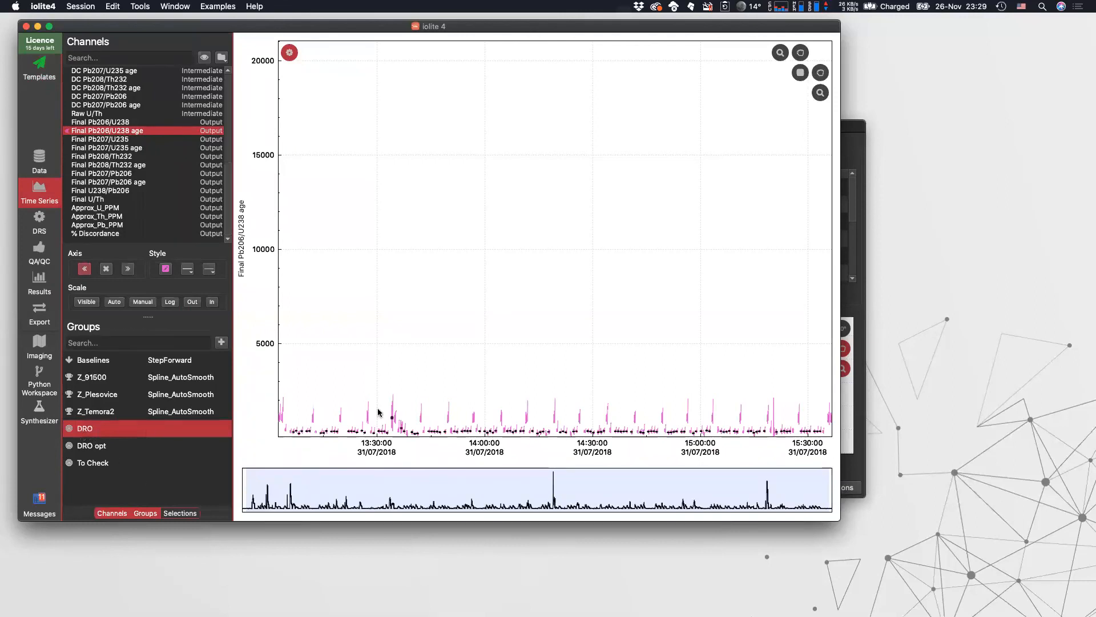
{"action": "left_click", "coordinate": [86, 446]}
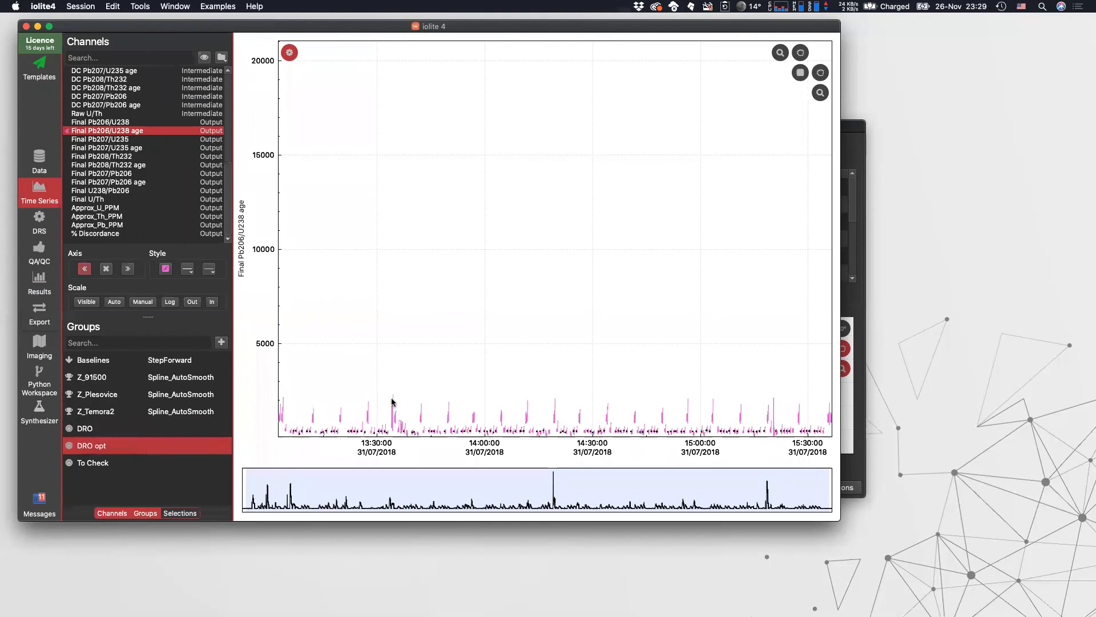
Step: Compare the DRO and DRO opt groups on VizualAge's Live Concordia plot, and close the plot
{"action": "left_click", "coordinate": [140, 6]}
{"action": "mouse_move", "coordinate": [158, 179]}
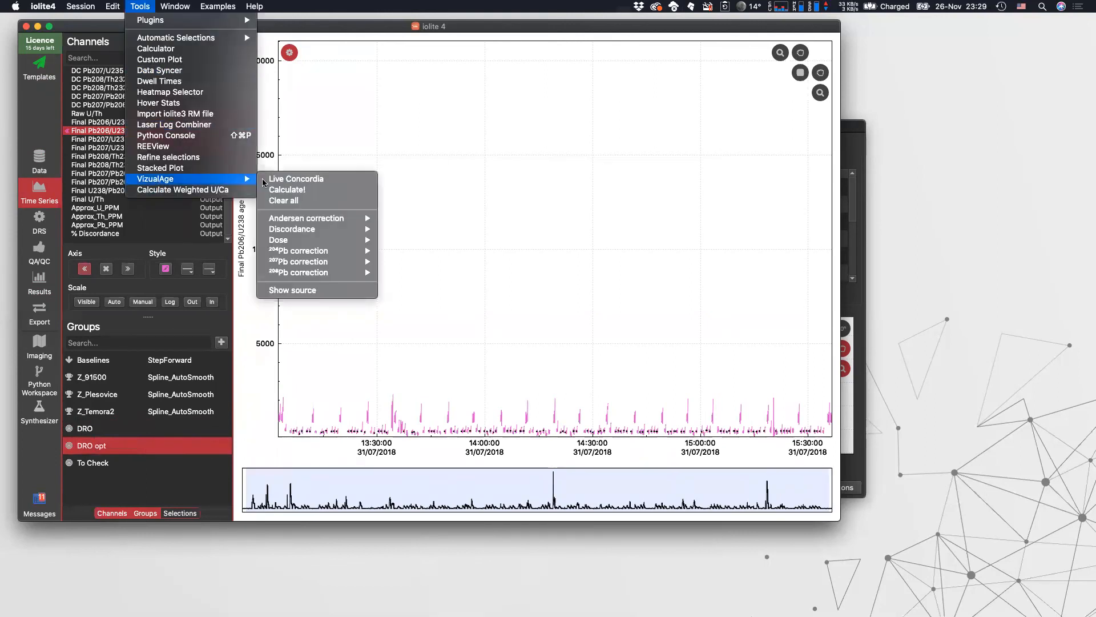
{"action": "left_click", "coordinate": [301, 181]}
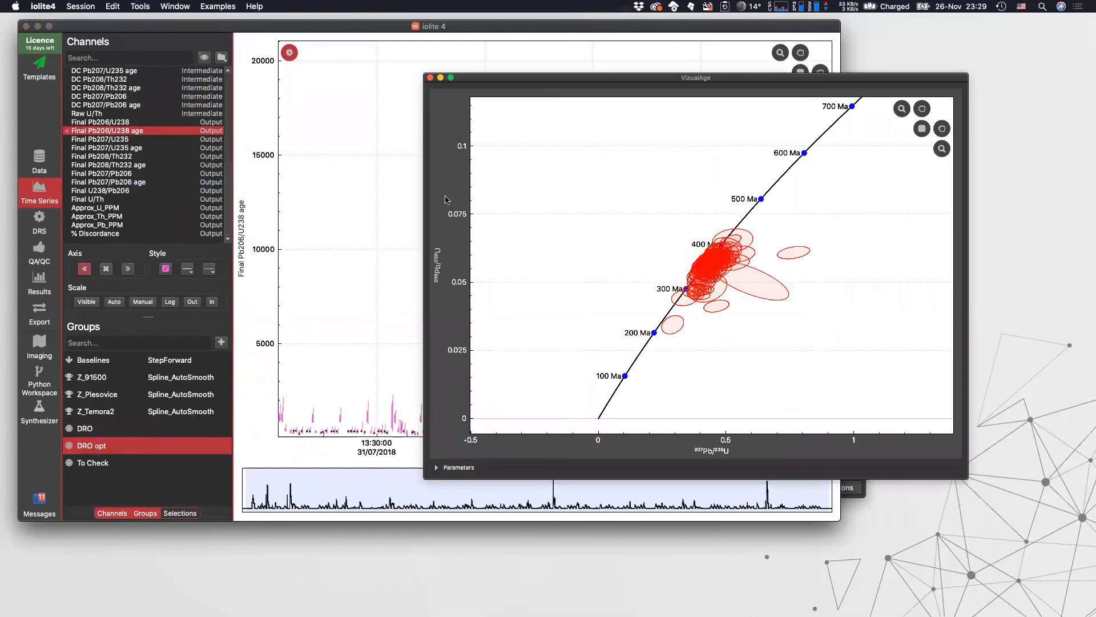
{"action": "left_click", "coordinate": [102, 429]}
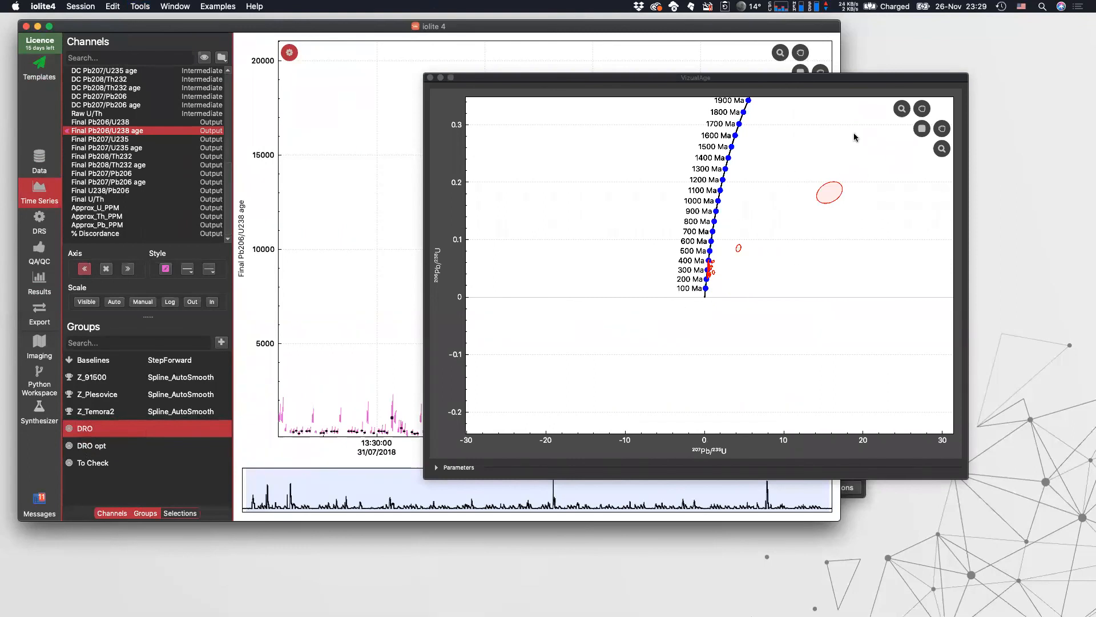
{"action": "left_click", "coordinate": [85, 447]}
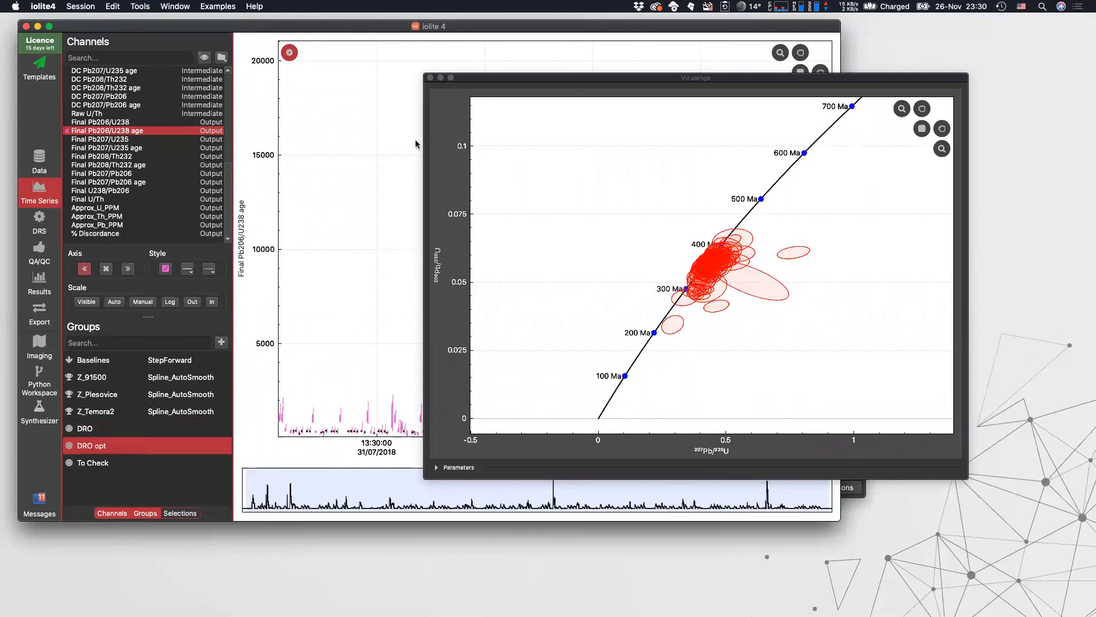
{"action": "left_click", "coordinate": [430, 77]}
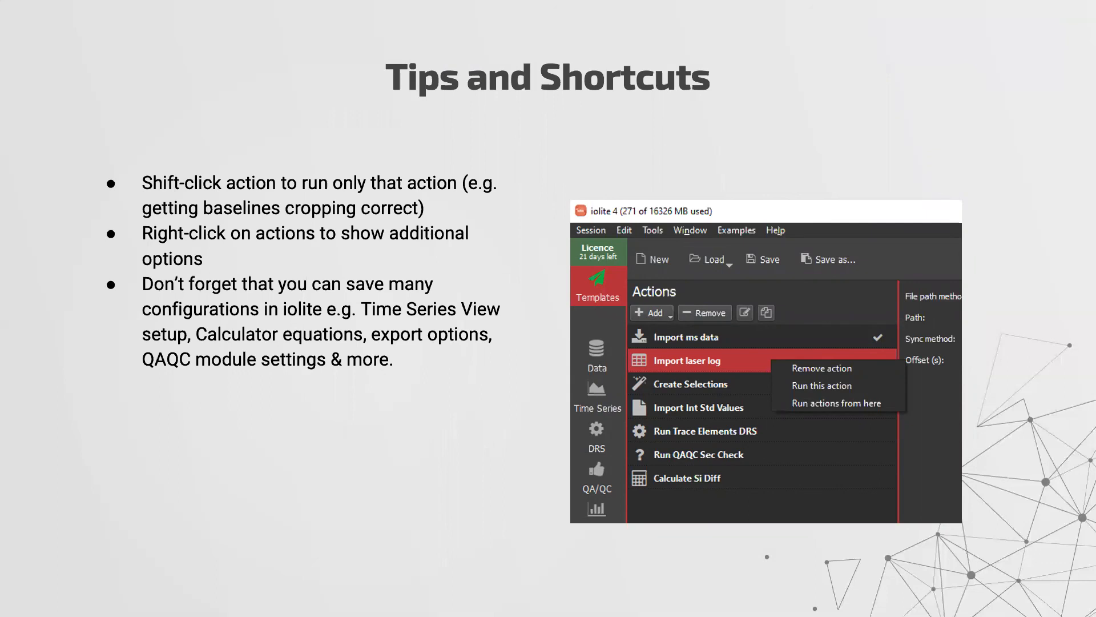
Step: Switch back to iolite 4 and view the preset saving and loading options for the time series channels
{"action": "key", "text": "super+Tab"}
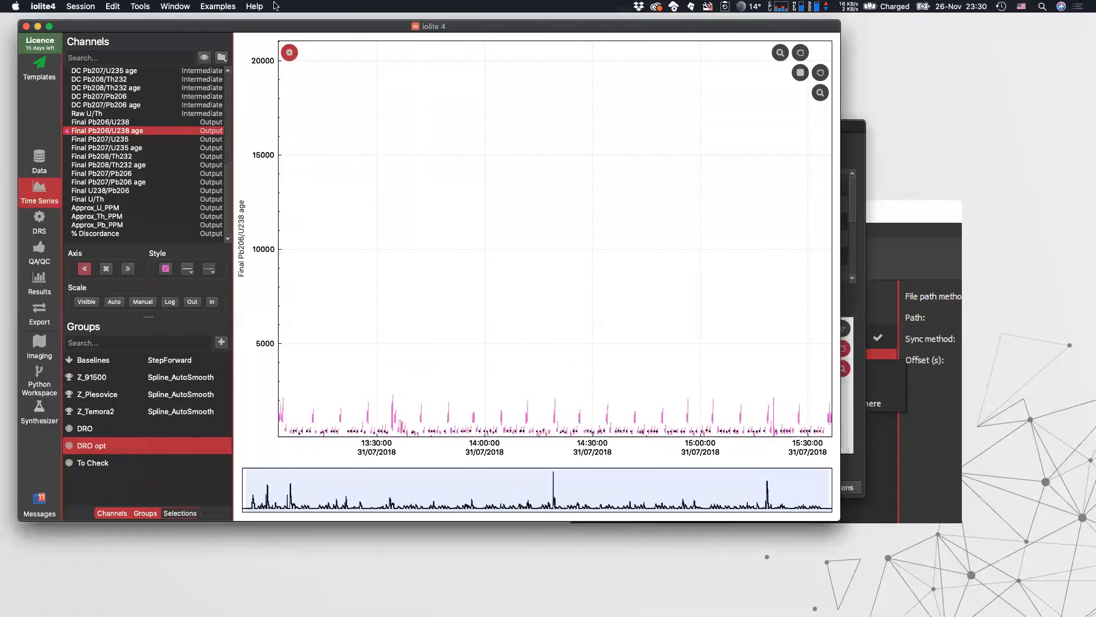
{"action": "left_click", "coordinate": [223, 59]}
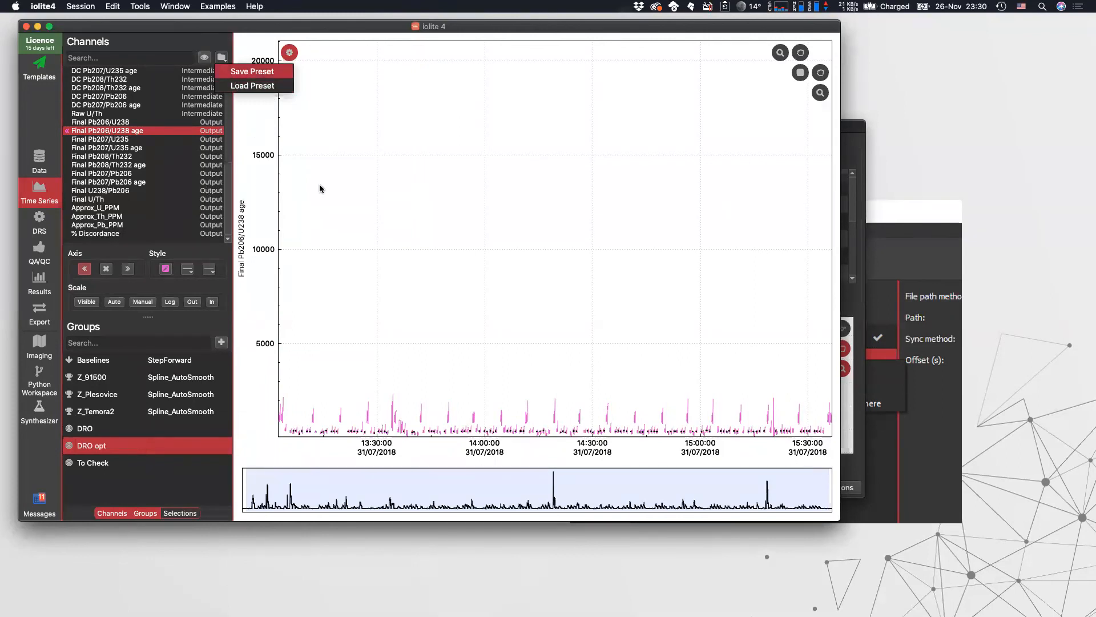
{"action": "left_click", "coordinate": [299, 248]}
Step: Run the Concordia Age QA/QC module and view its settings
{"action": "left_click", "coordinate": [39, 251]}
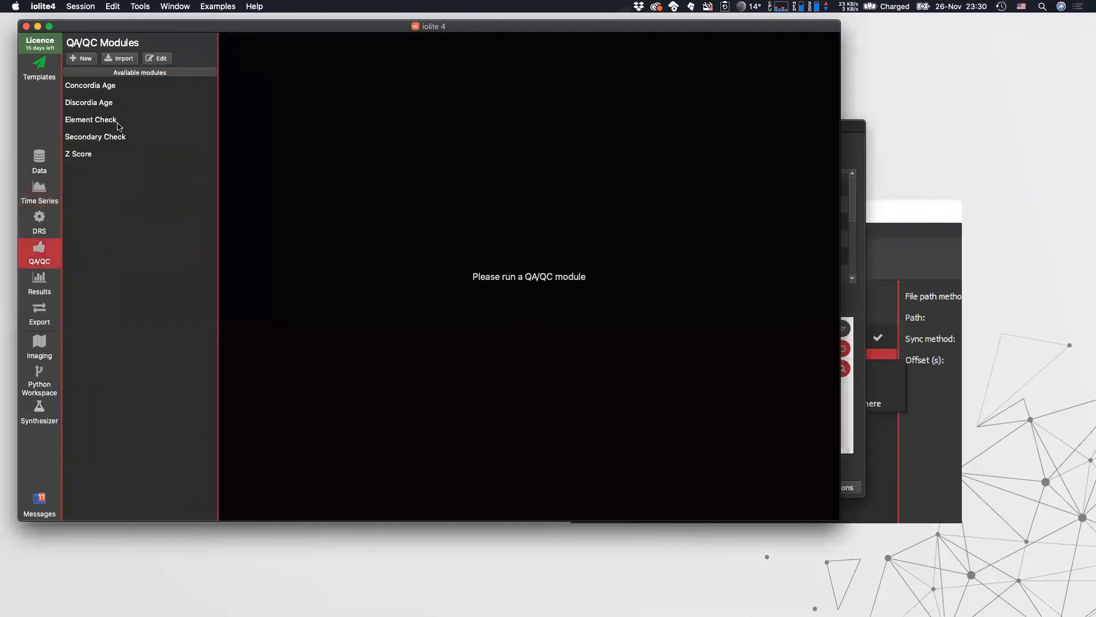
{"action": "left_click", "coordinate": [86, 87]}
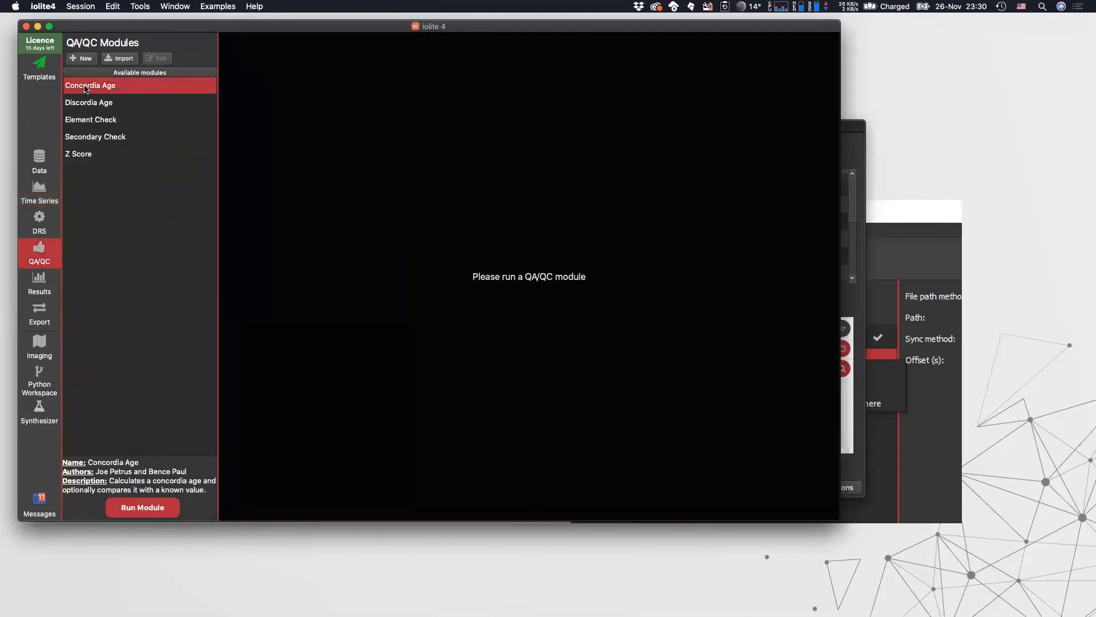
{"action": "double_click", "coordinate": [85, 89]}
{"action": "left_click", "coordinate": [249, 56]}
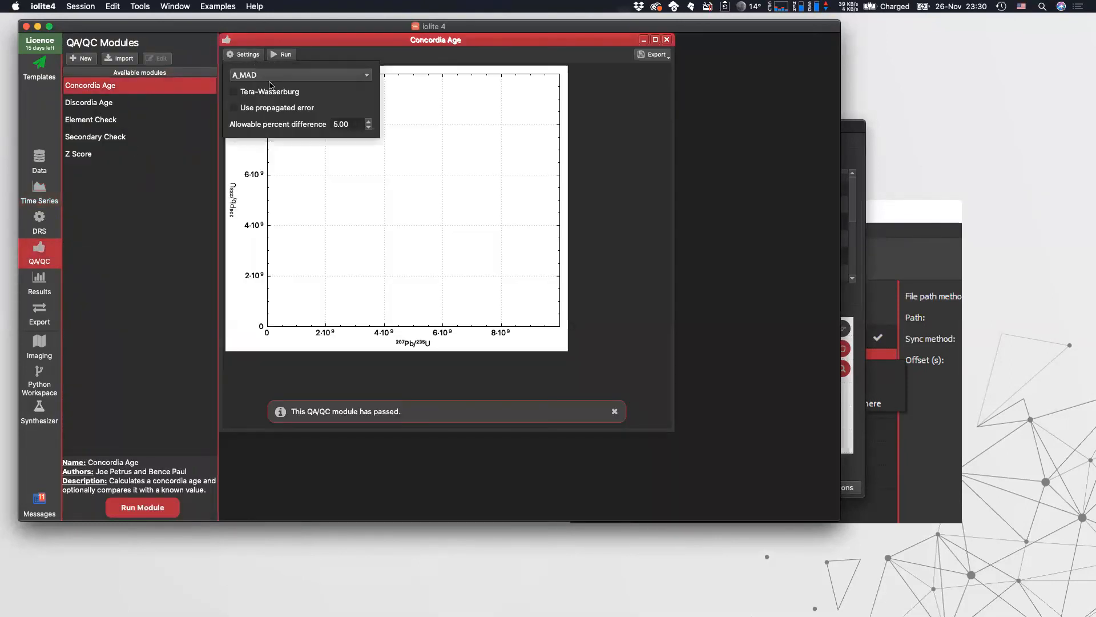
{"action": "left_click", "coordinate": [645, 101]}
Step: Run the Secondary Check QA/QC module in place of Concordia Age and view its settings and the options for saving and loading them
{"action": "double_click", "coordinate": [86, 138]}
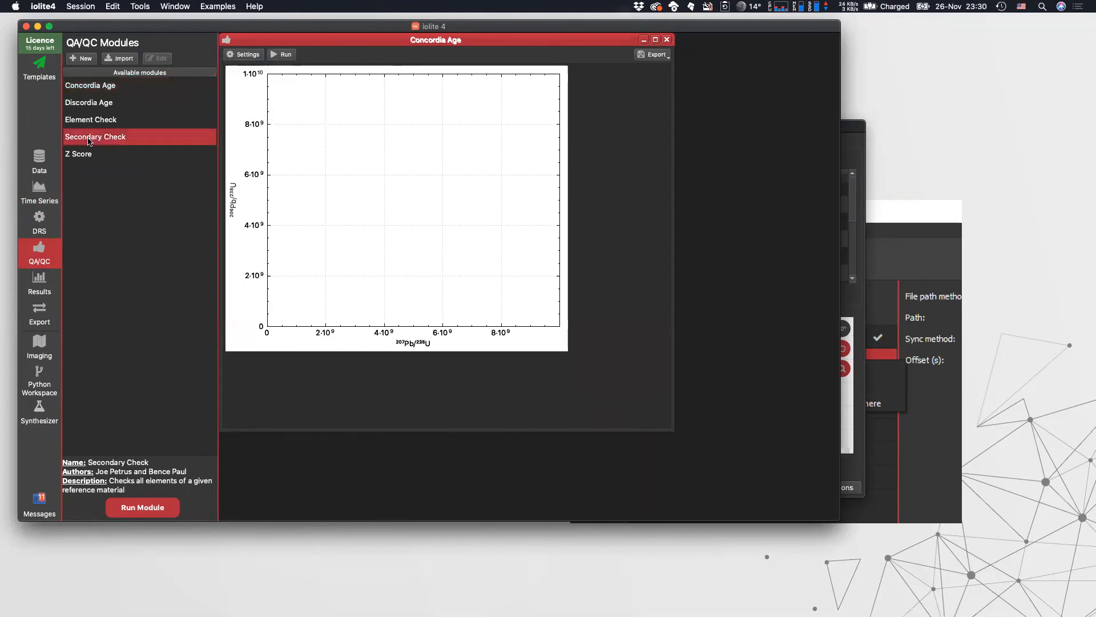
{"action": "left_click", "coordinate": [667, 40]}
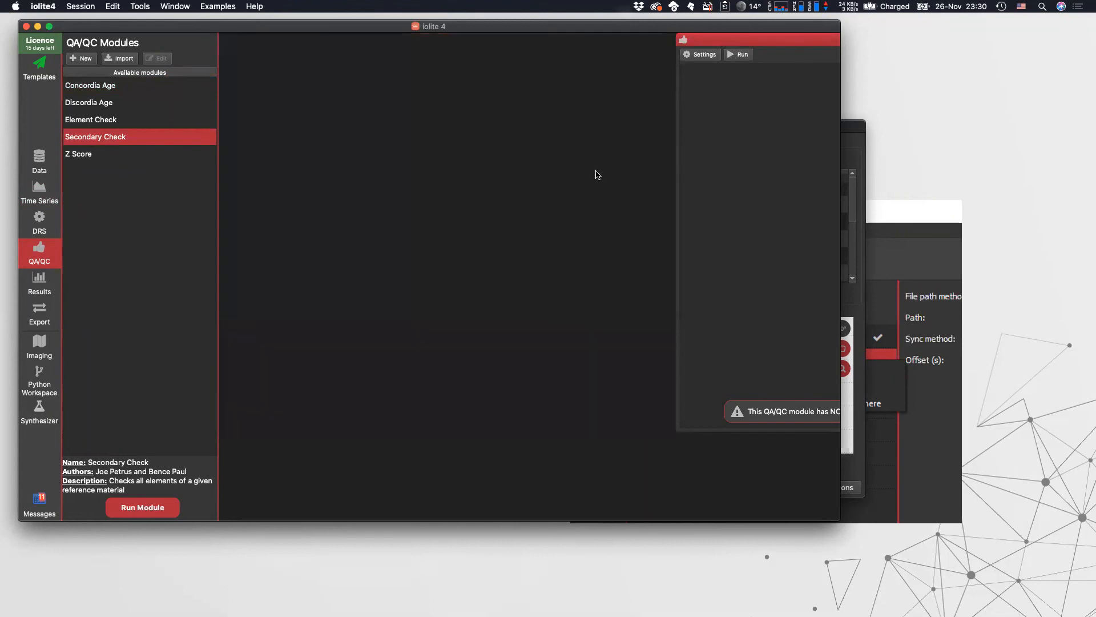
{"action": "left_click_drag", "start_coordinate": [742, 42], "coordinate": [414, 48]}
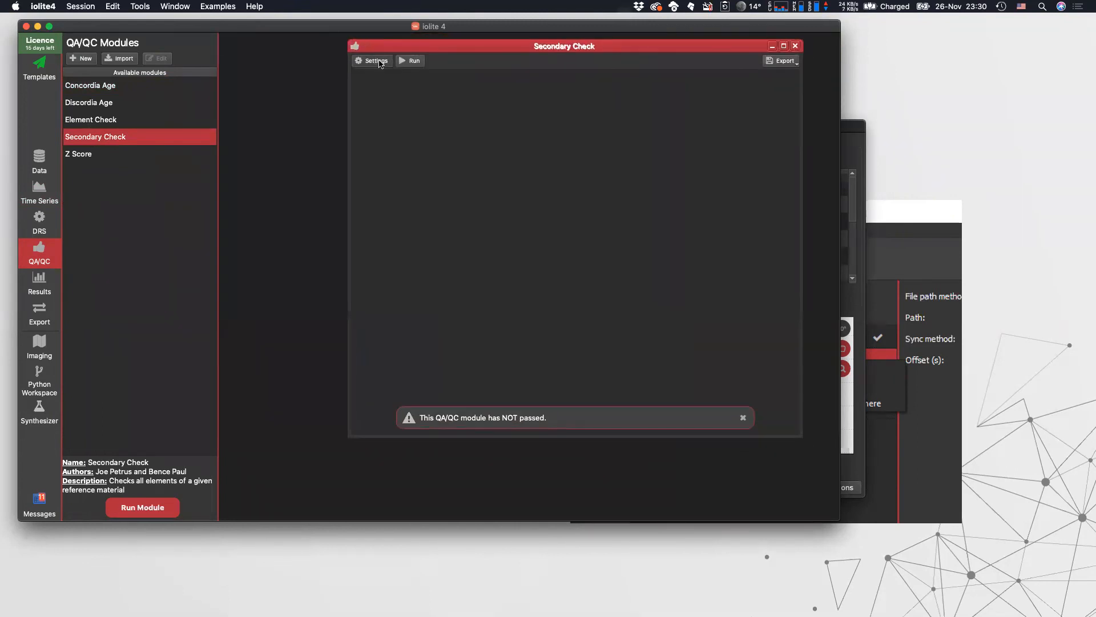
{"action": "left_click", "coordinate": [376, 62]}
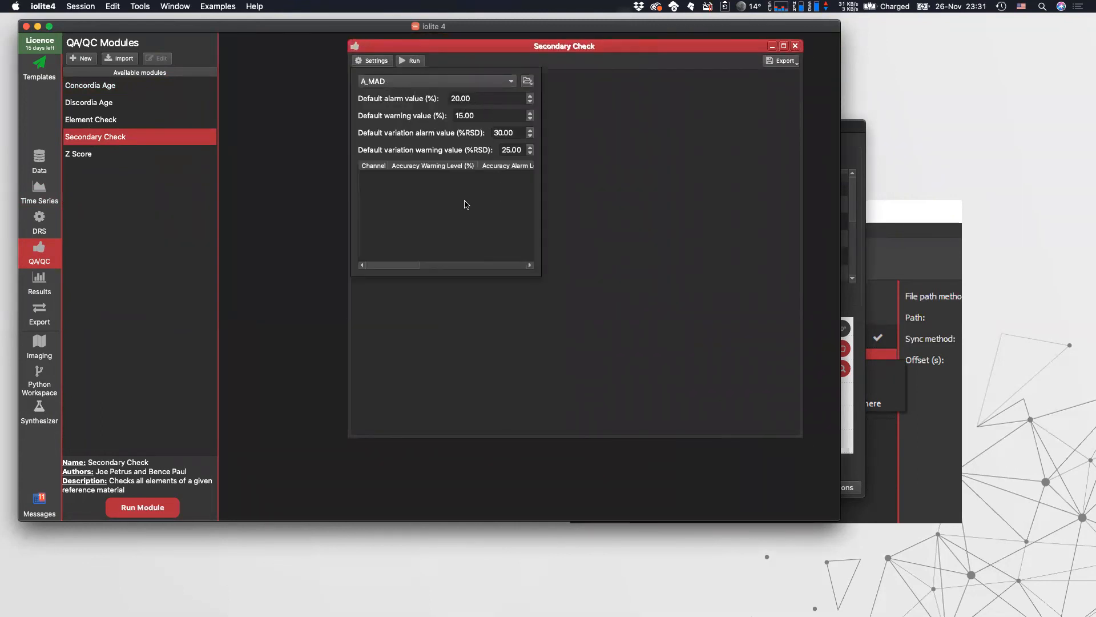
{"action": "left_click", "coordinate": [528, 82]}
{"action": "left_click", "coordinate": [696, 181]}
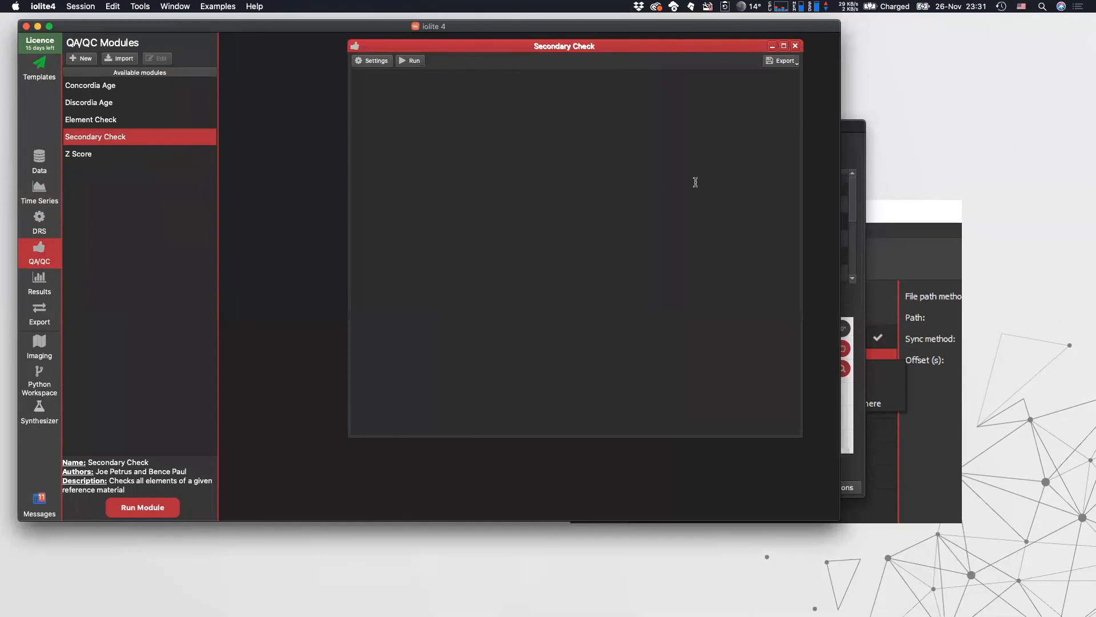
Step: Switch back to the slide presentation and advance to the Summary slide
{"action": "key", "text": "super+Tab"}
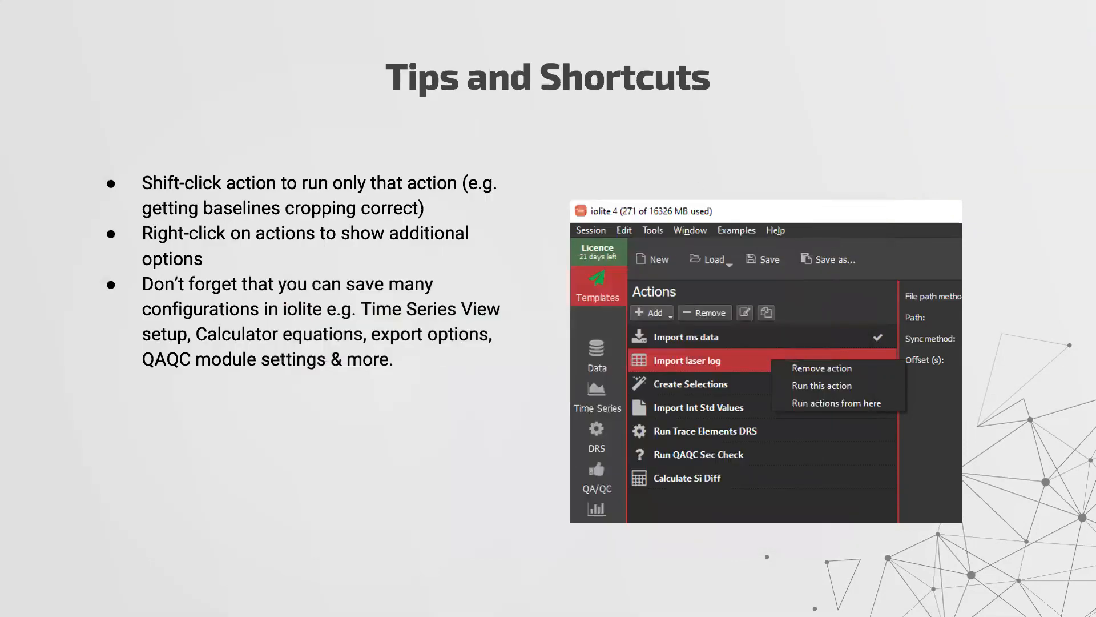
{"action": "key", "text": "Right"}
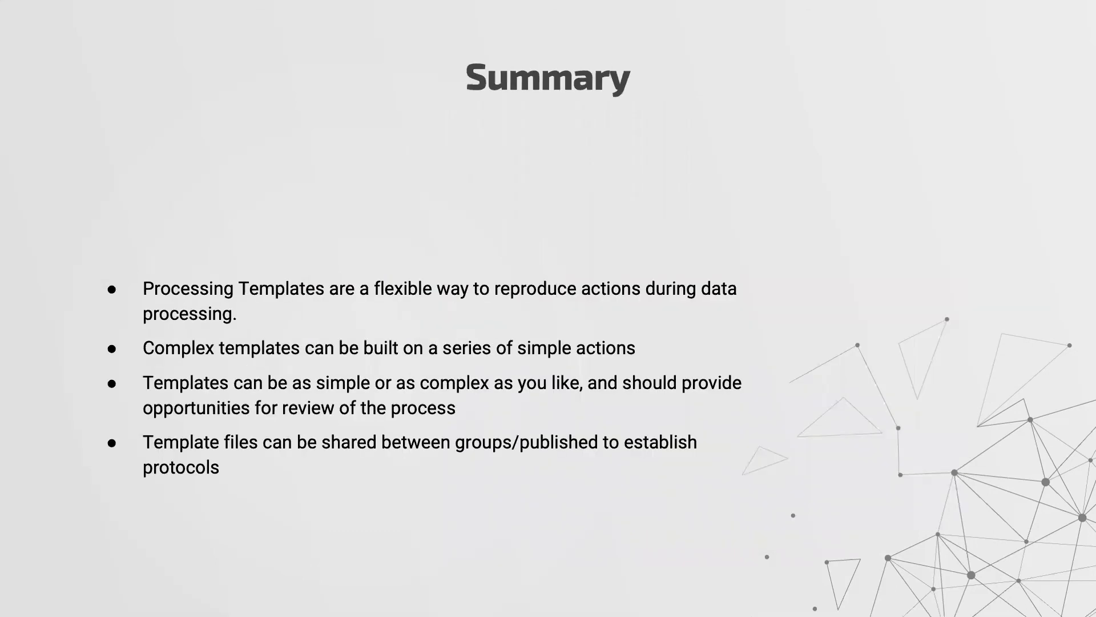